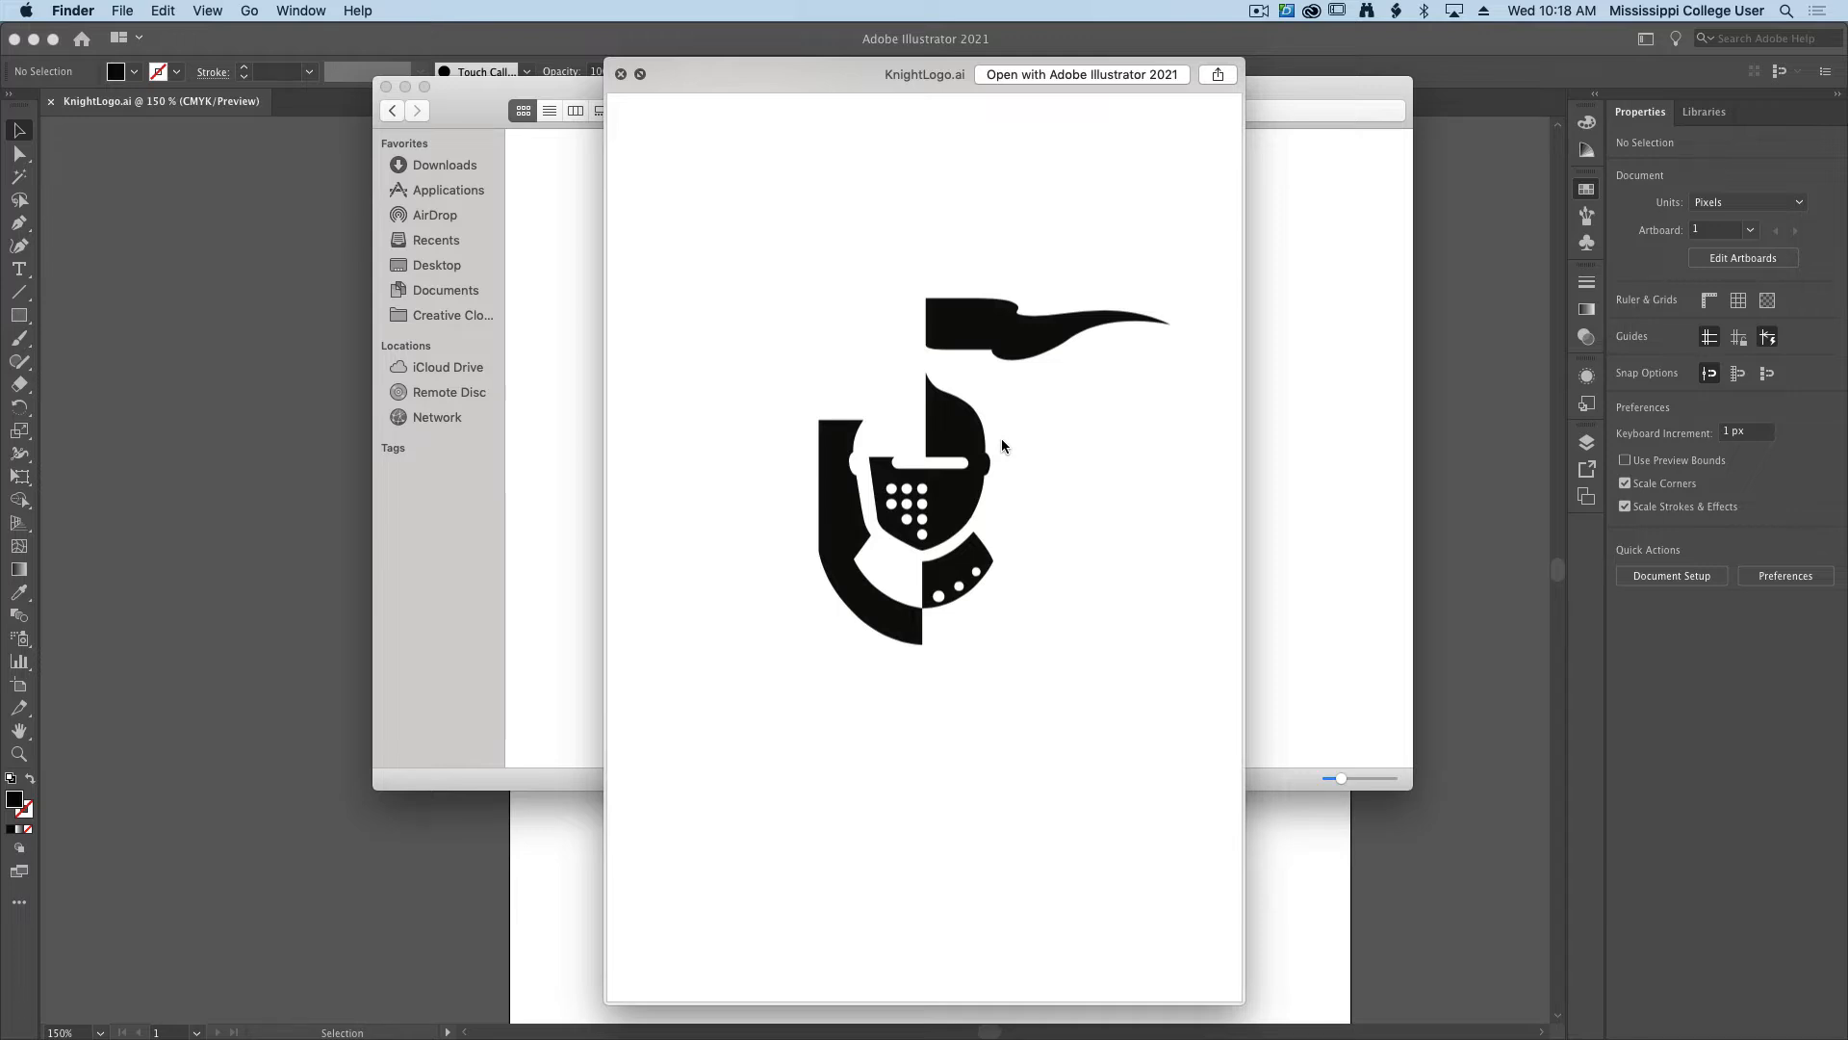
Preview the Texture1.jpg and Texture2.jpg images in the Embossed Logo folder after closing the logo preview.
key("space")
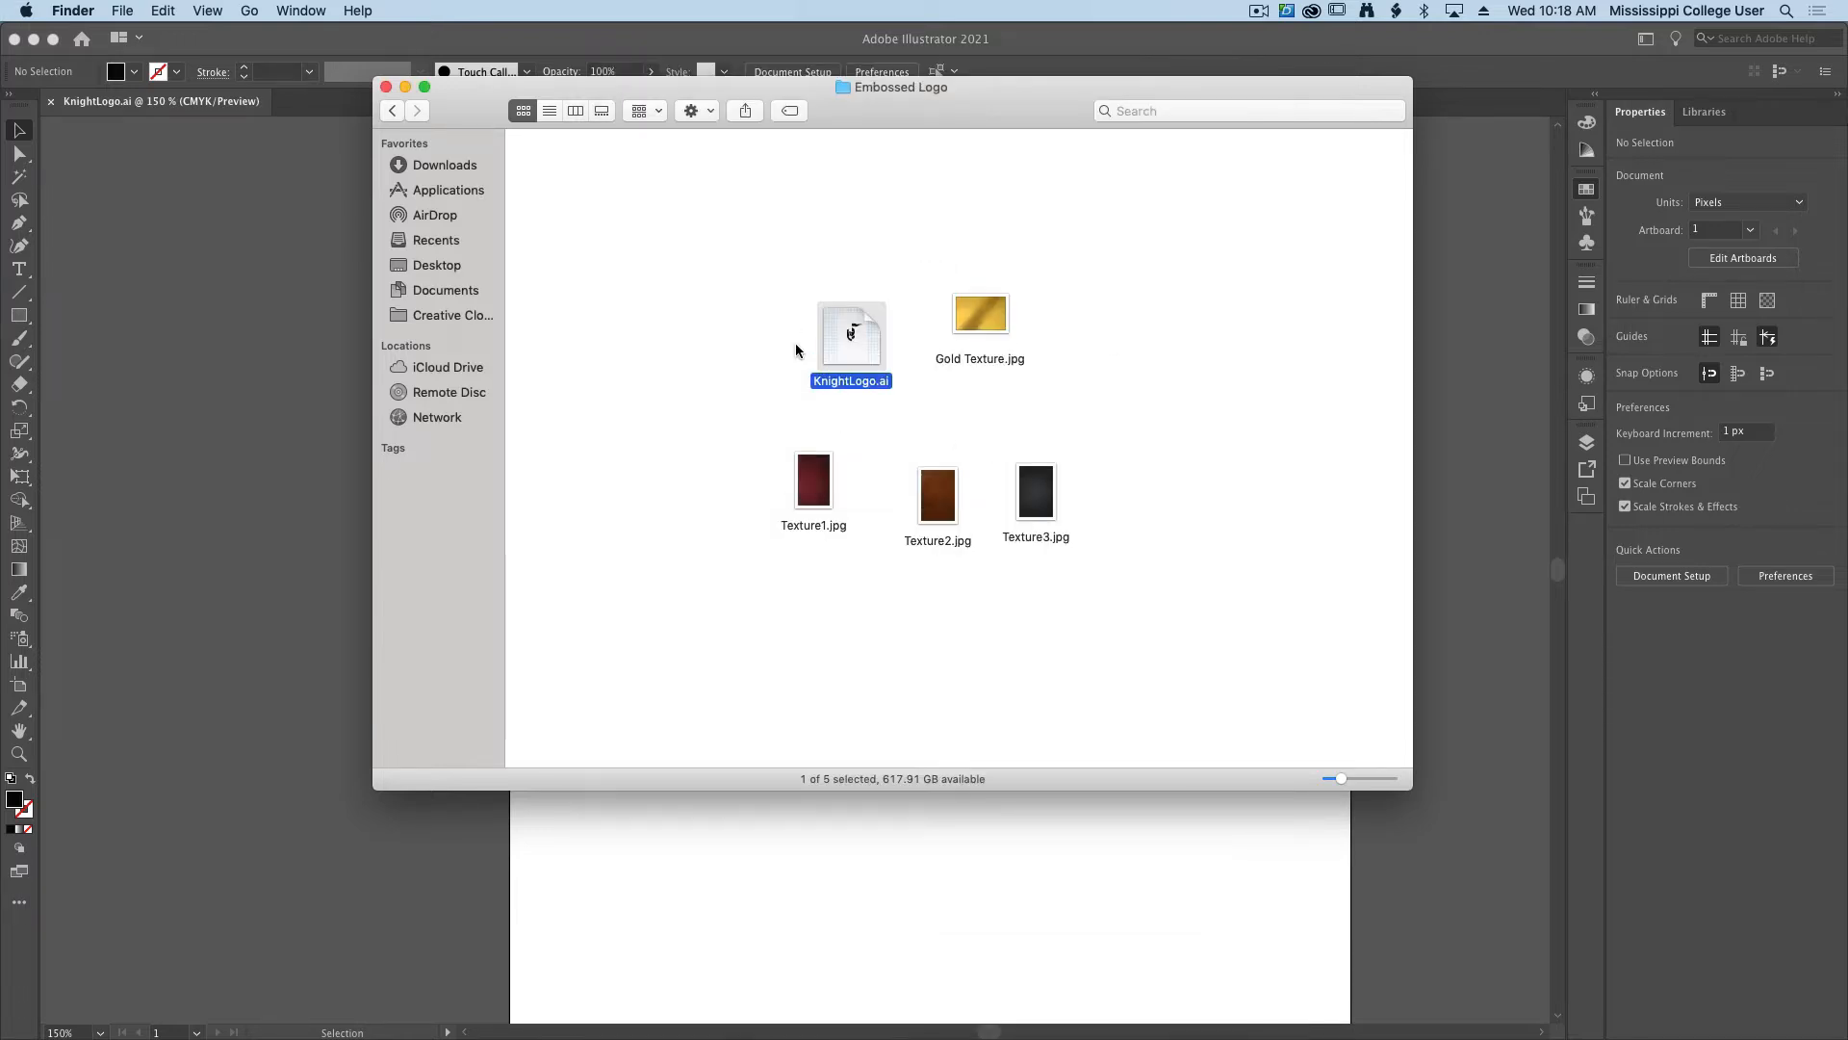
left_click(823, 486)
key("space")
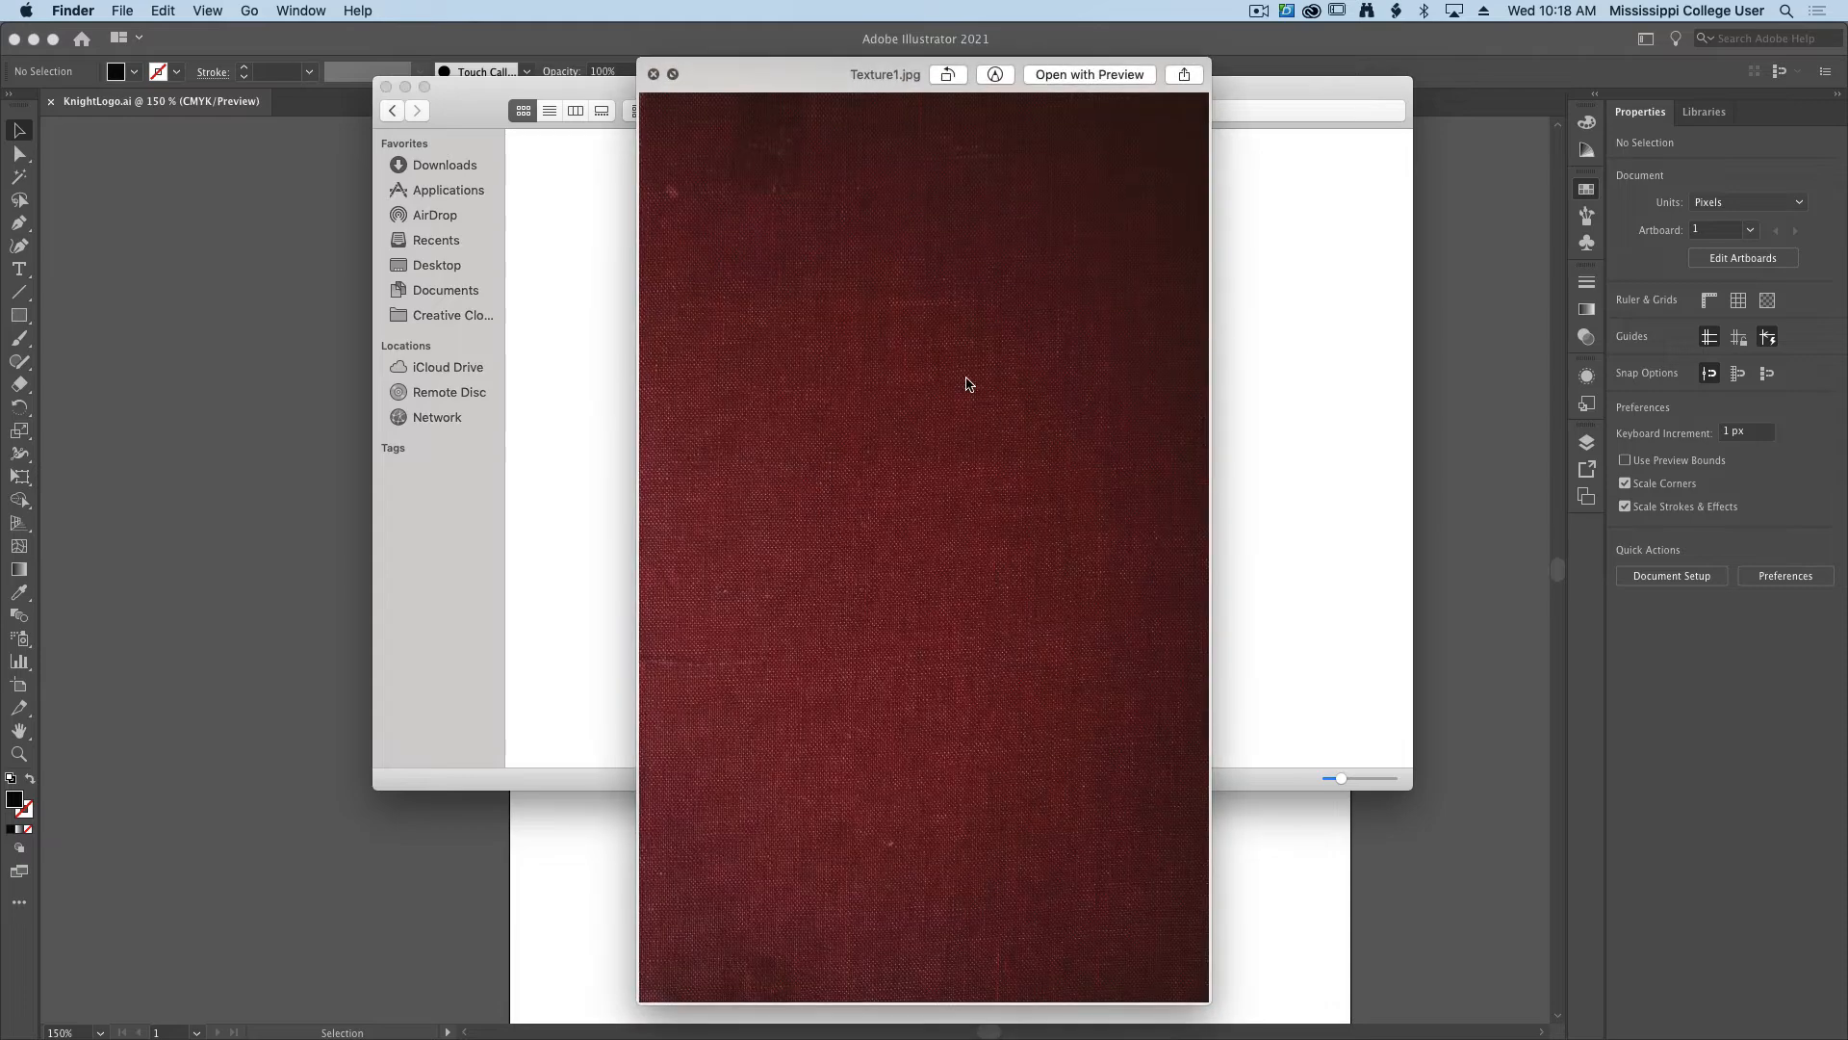
key("space")
left_click(973, 520)
key("space")
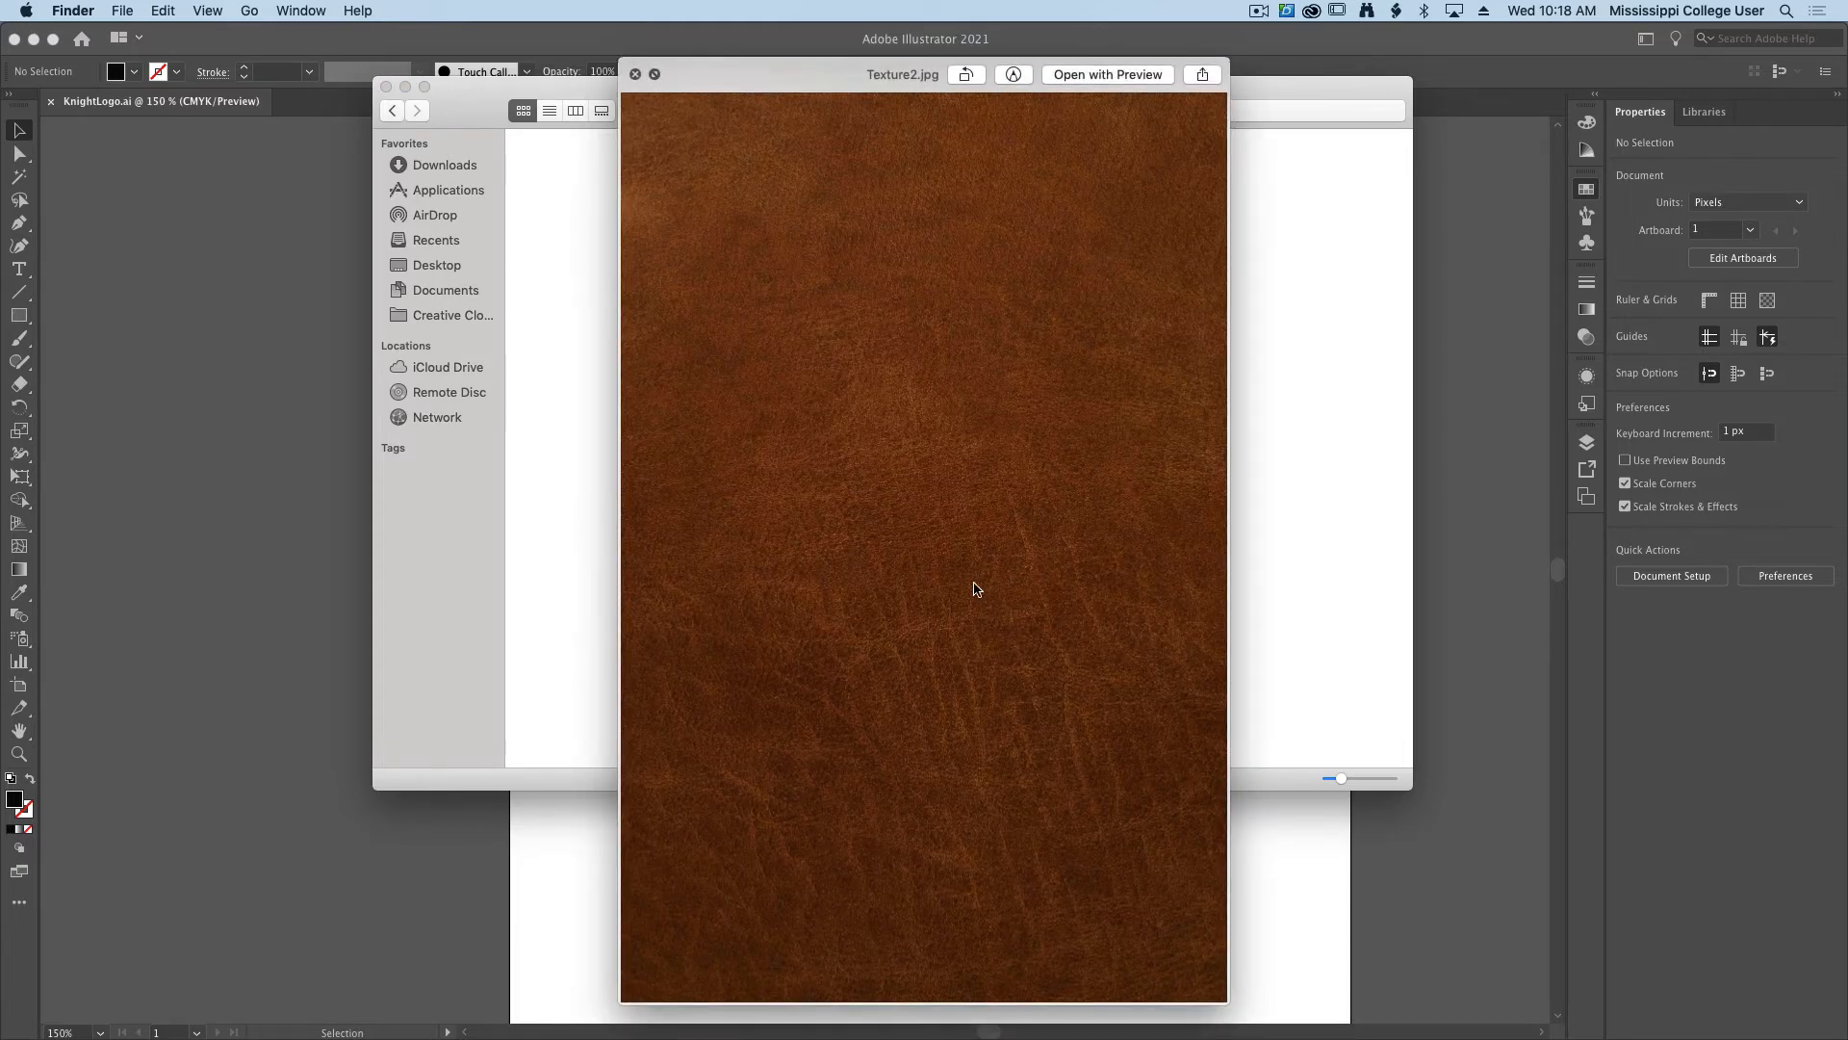
key("space")
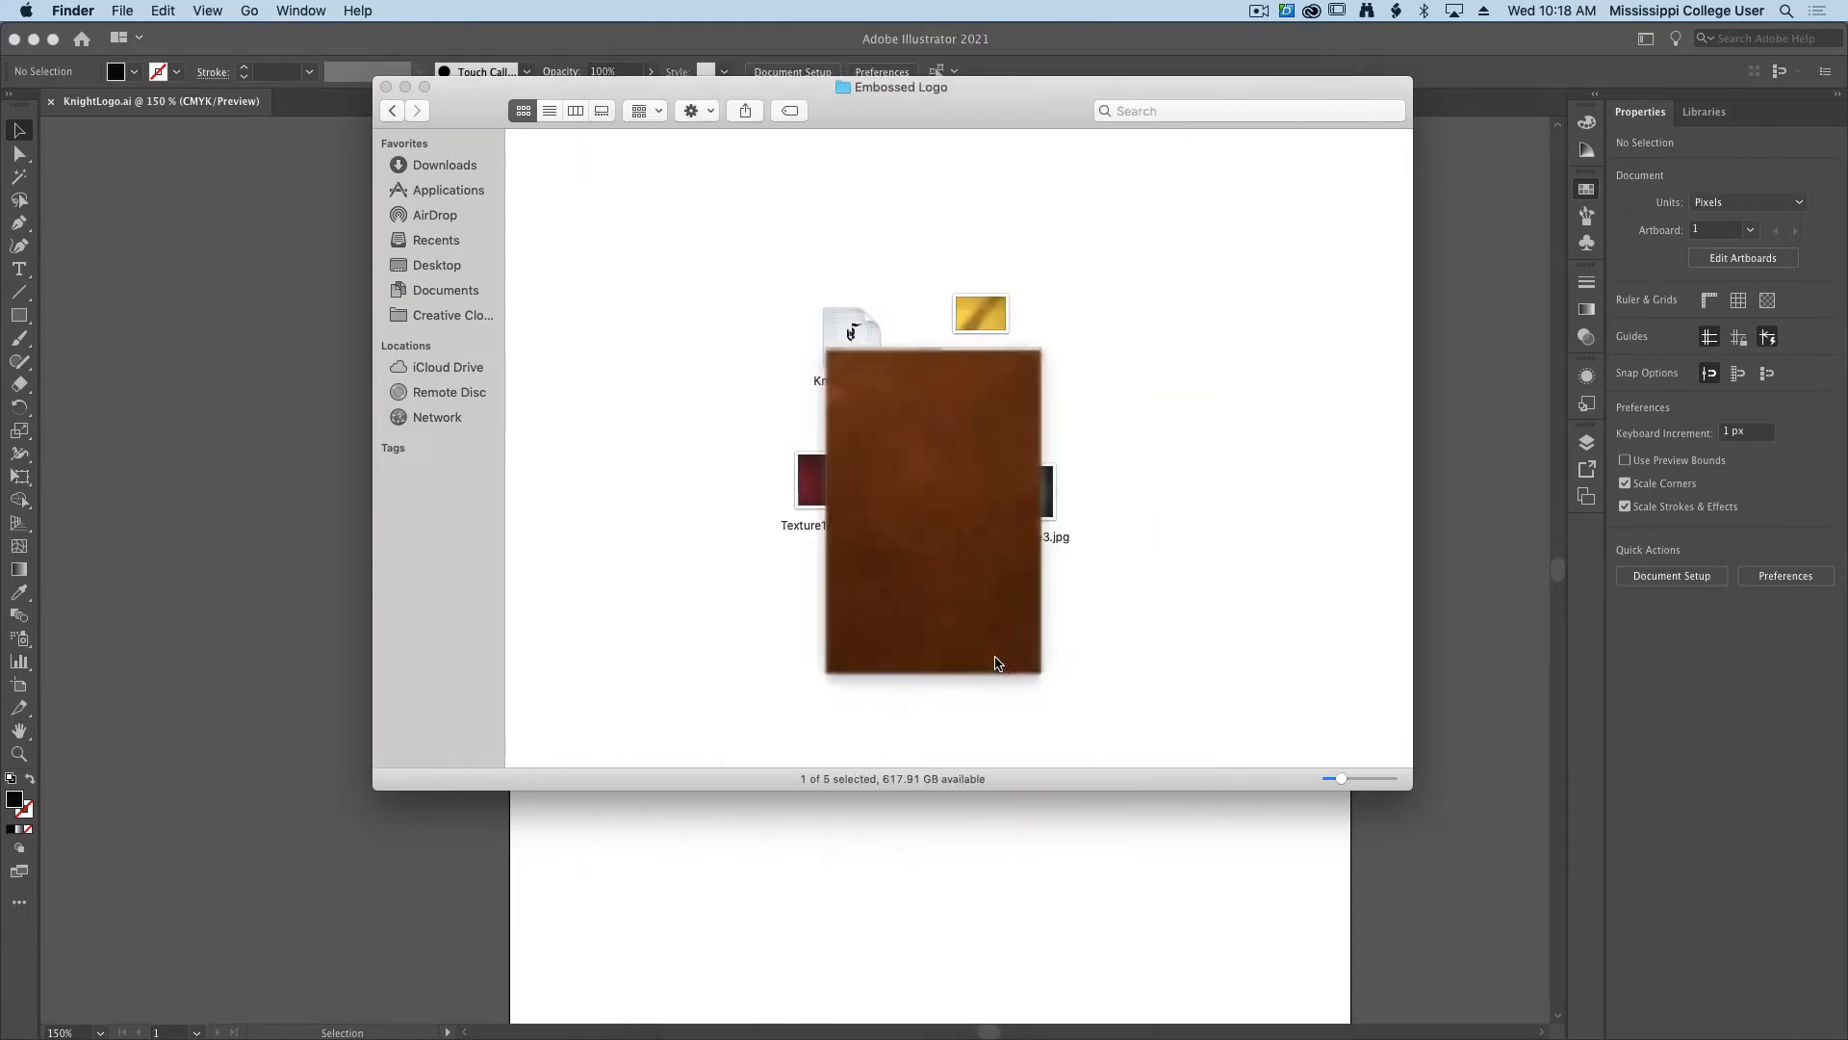
left_click(995, 619)
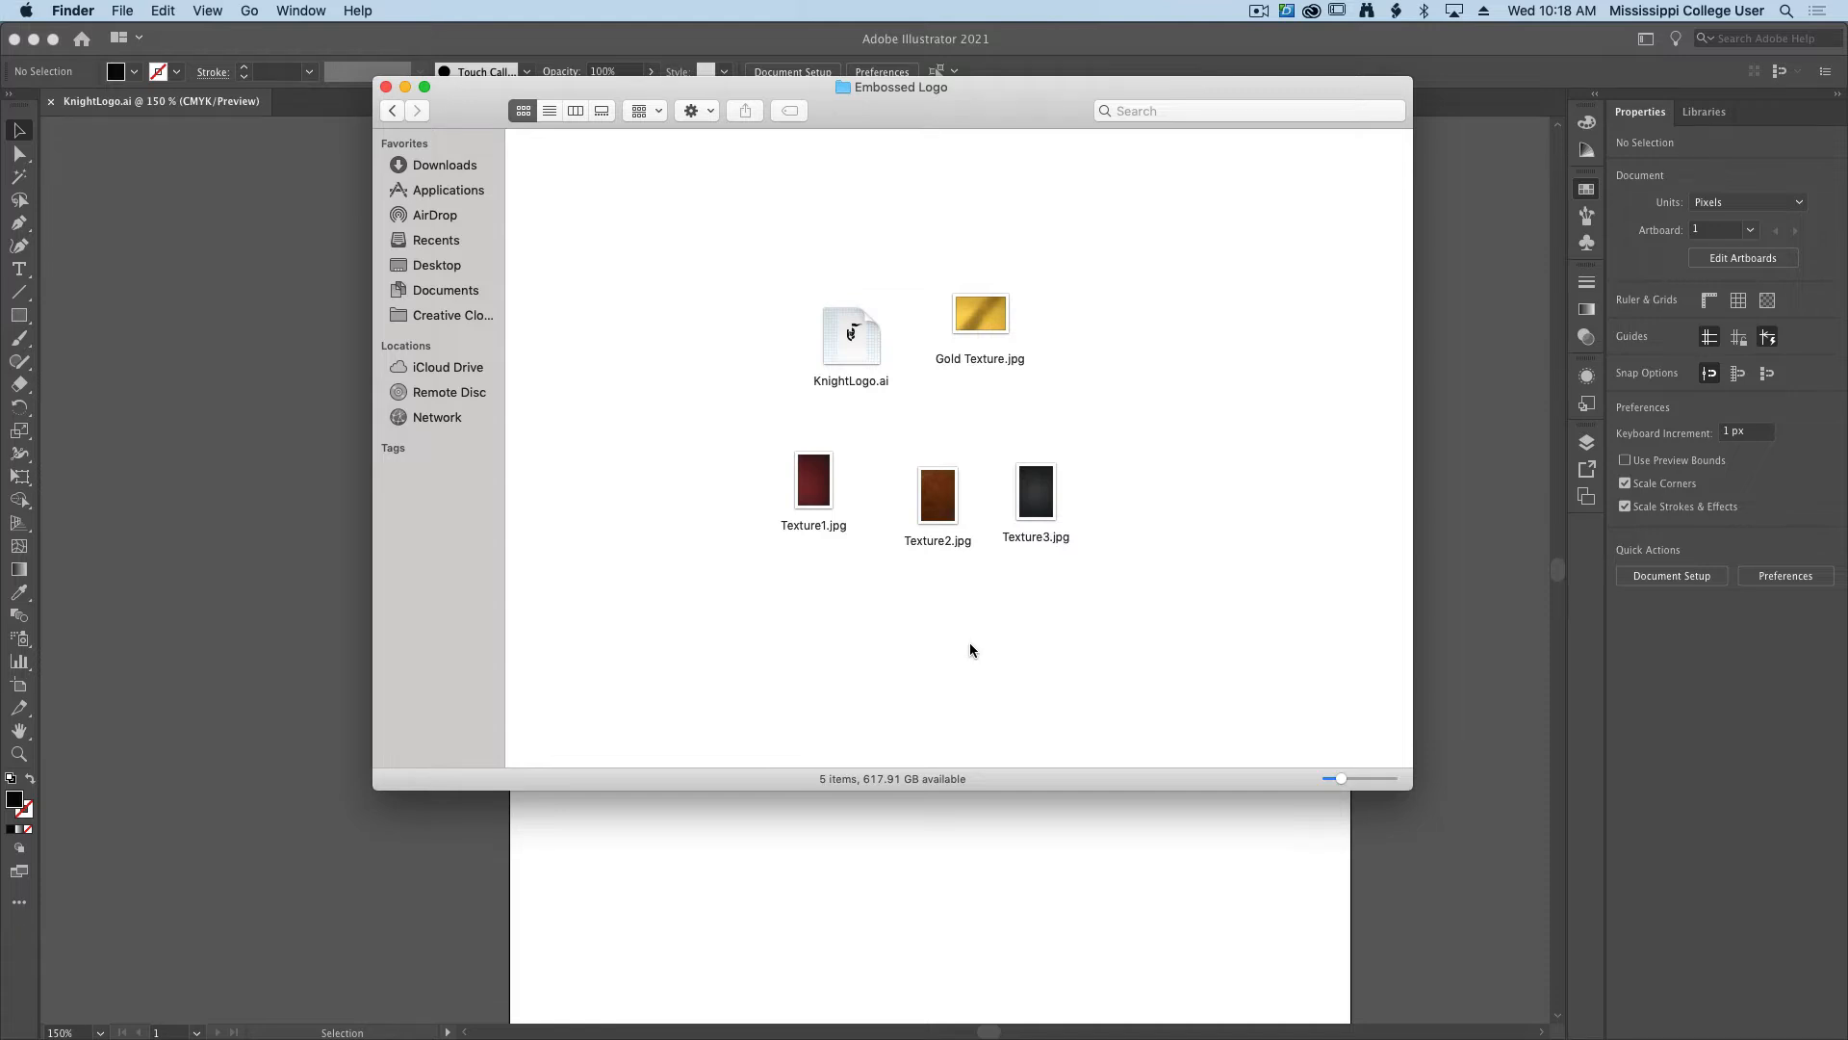
Open KnightLogo.ai in Illustrator and examine the knight helmet and plume shapes up close.
double_click(859, 344)
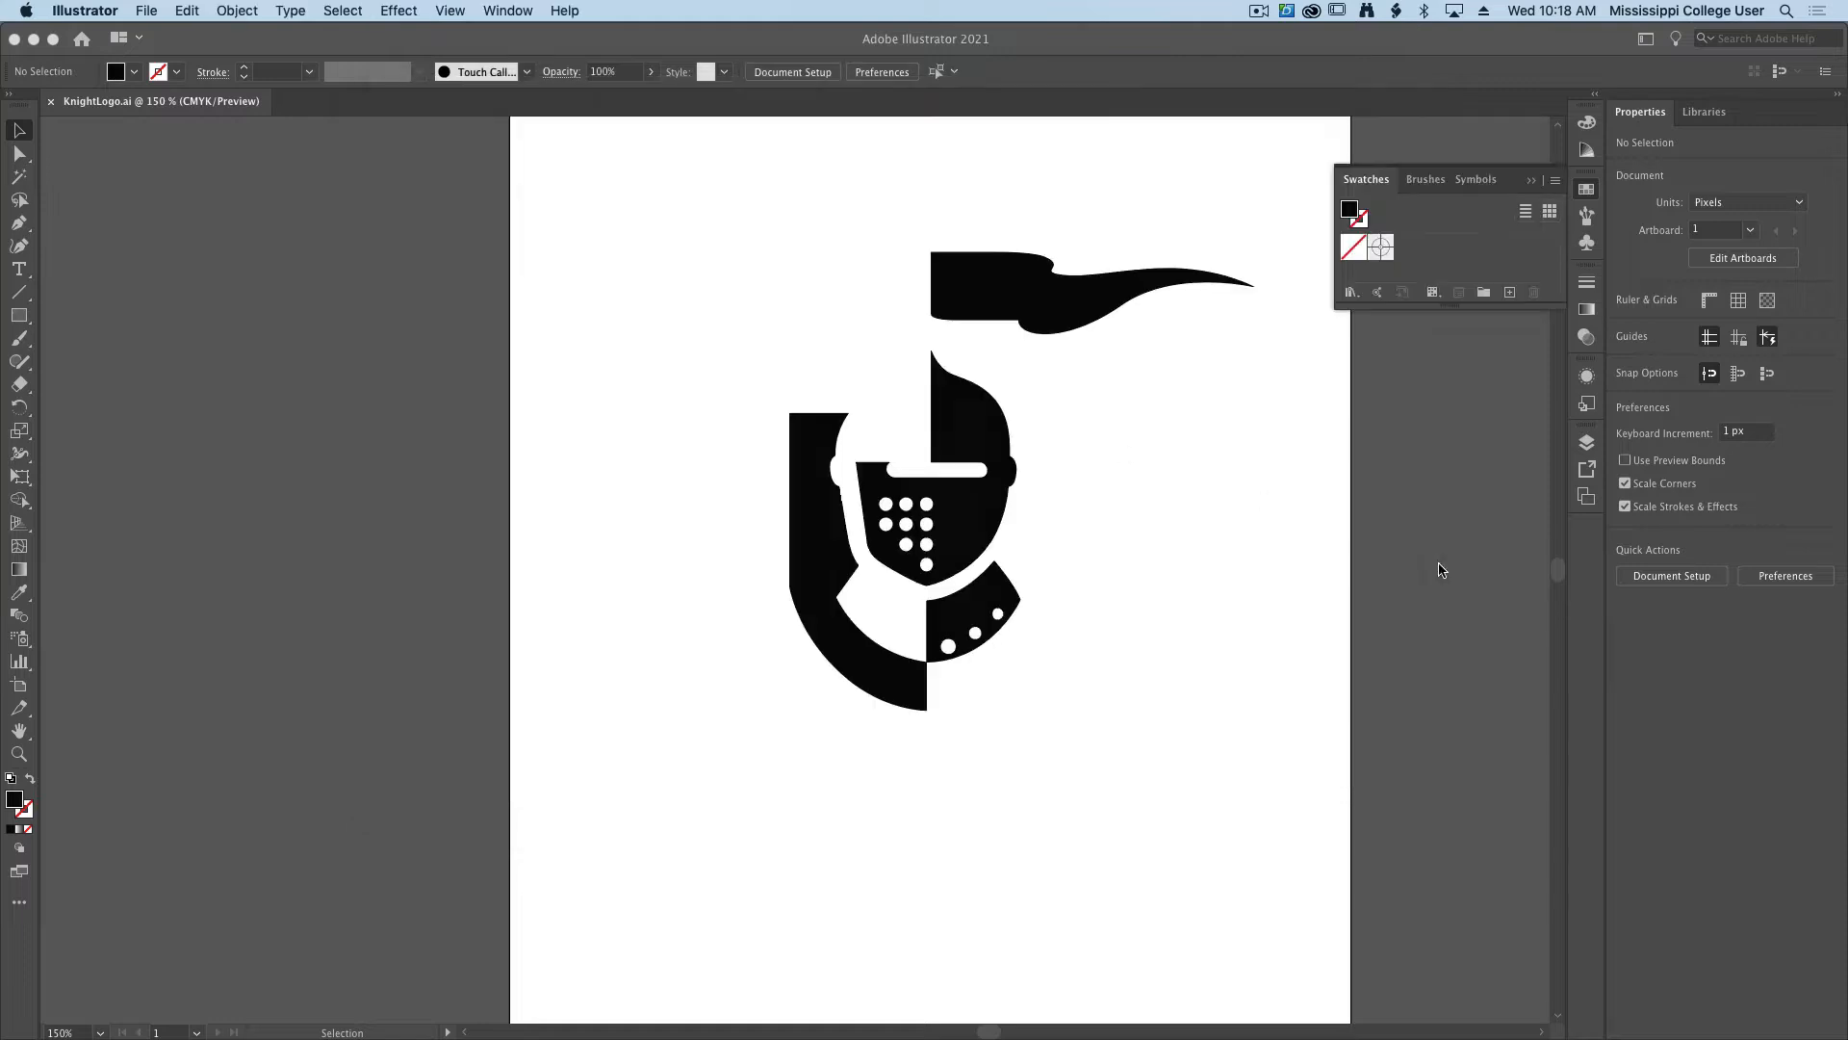
left_click_drag(1159, 833, 1219, 852)
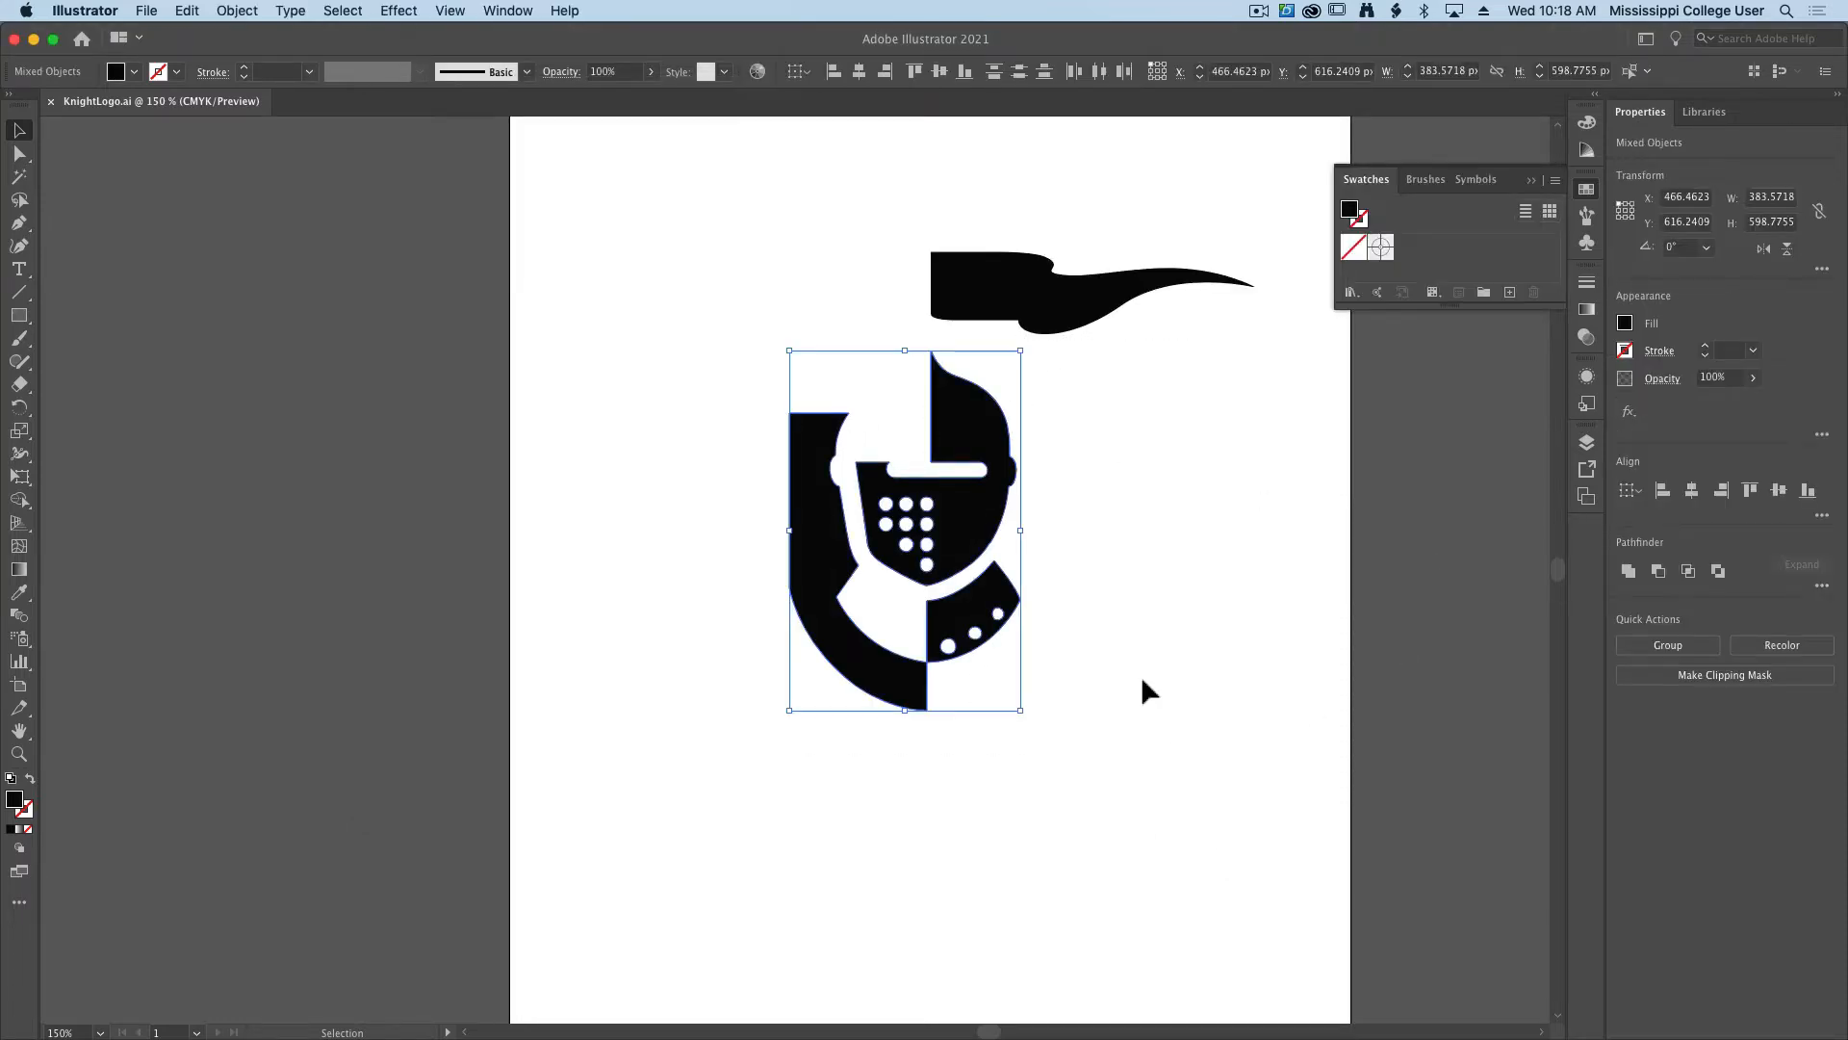
key("super+equal")
key("super+equal")
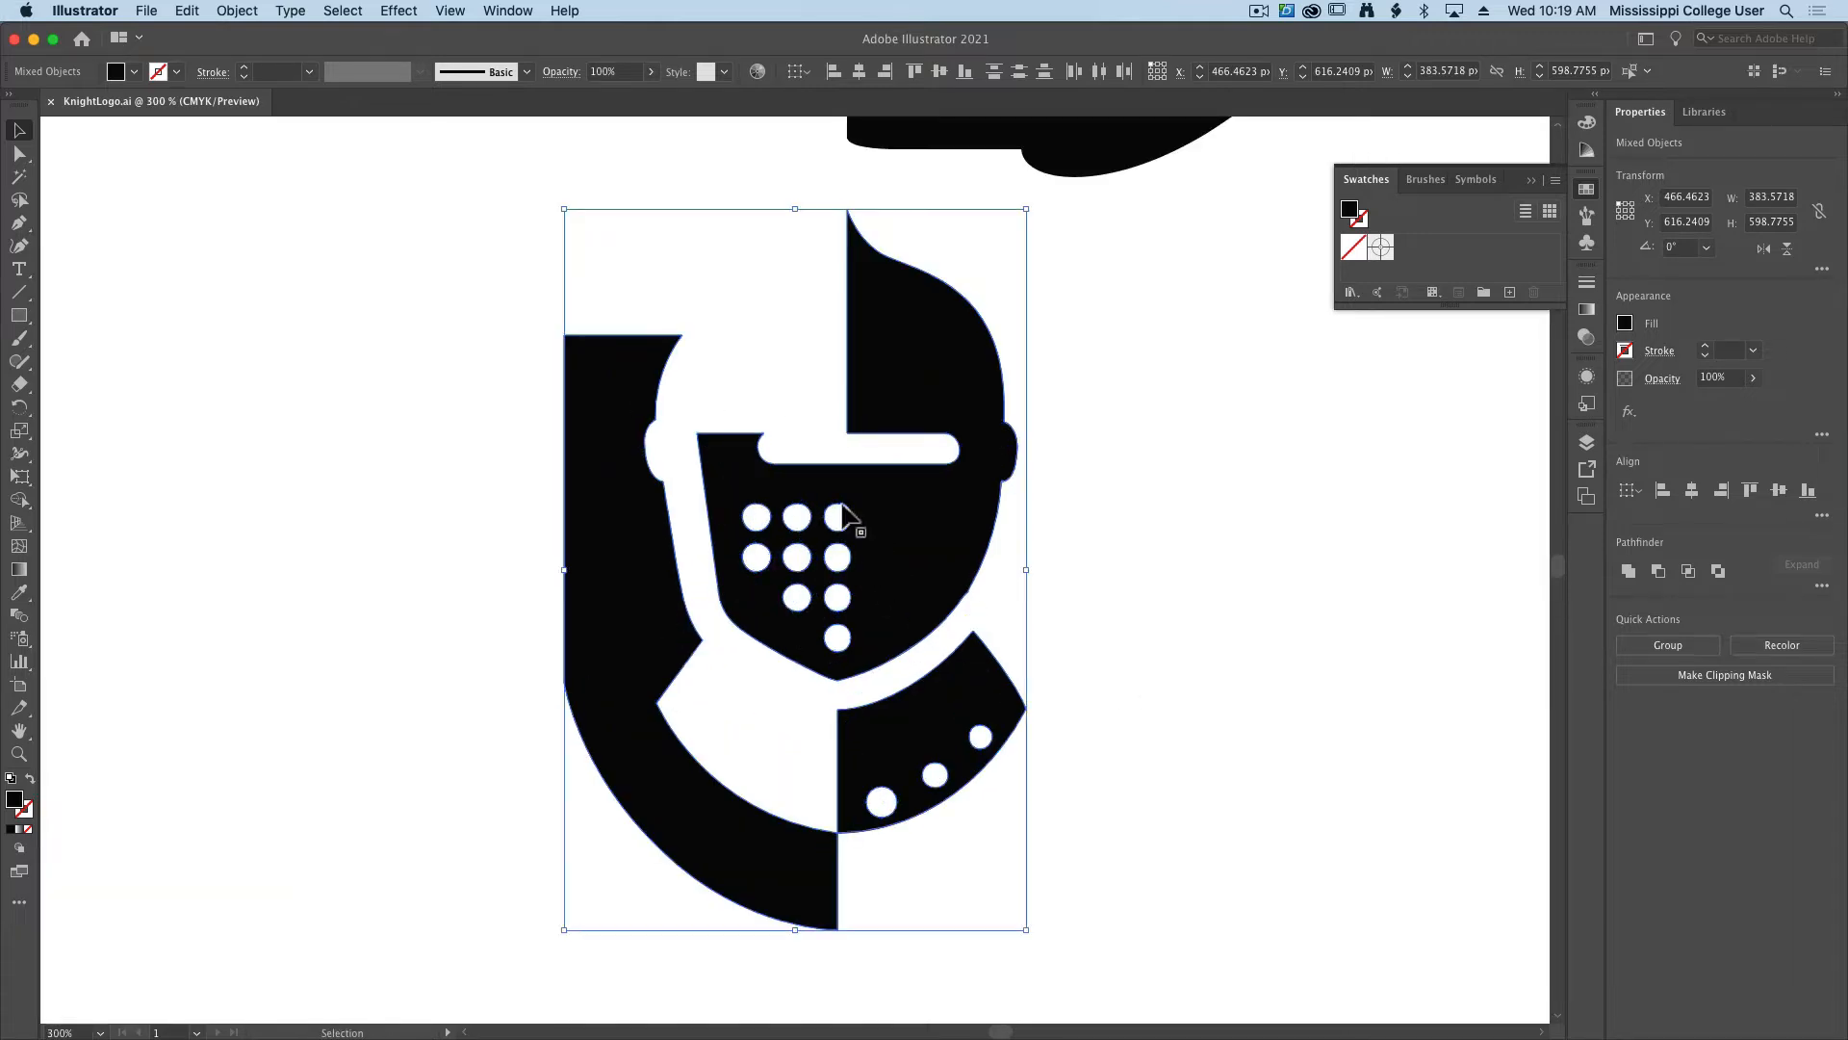
left_click(1170, 659)
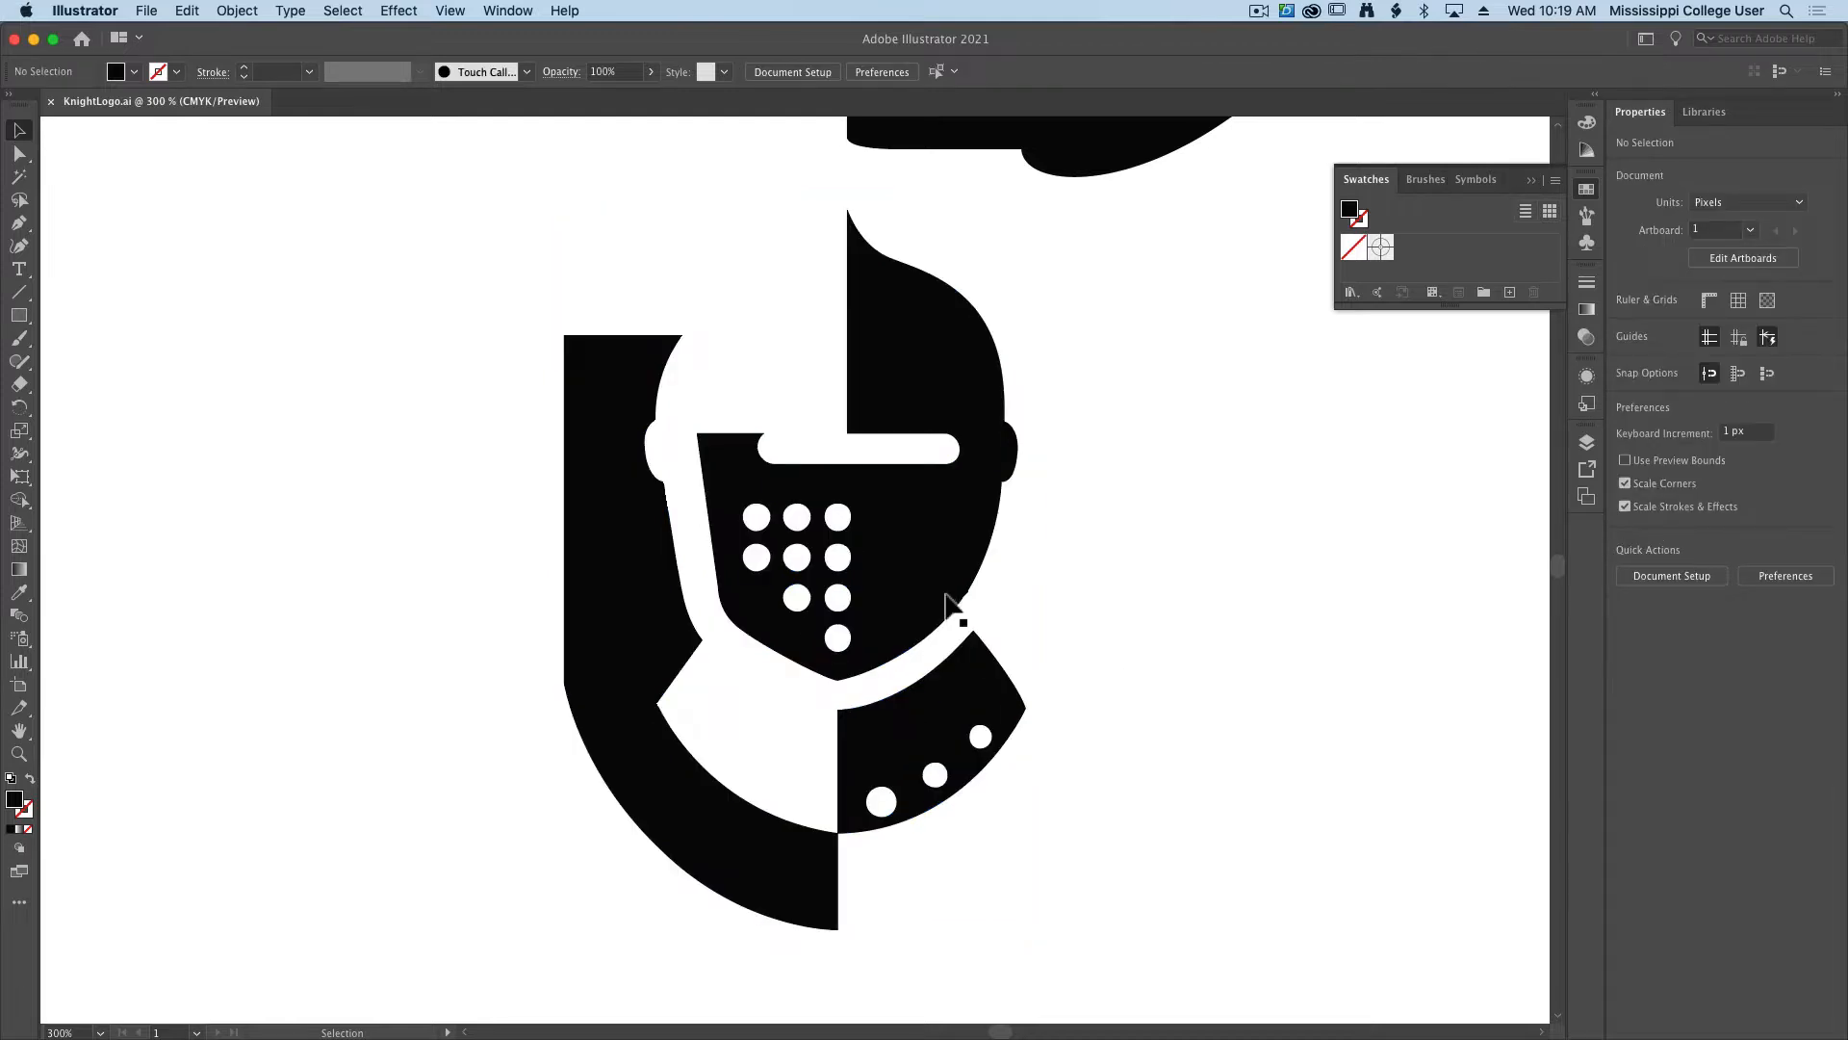
key("space")
left_click_drag(1085, 651, 1065, 755)
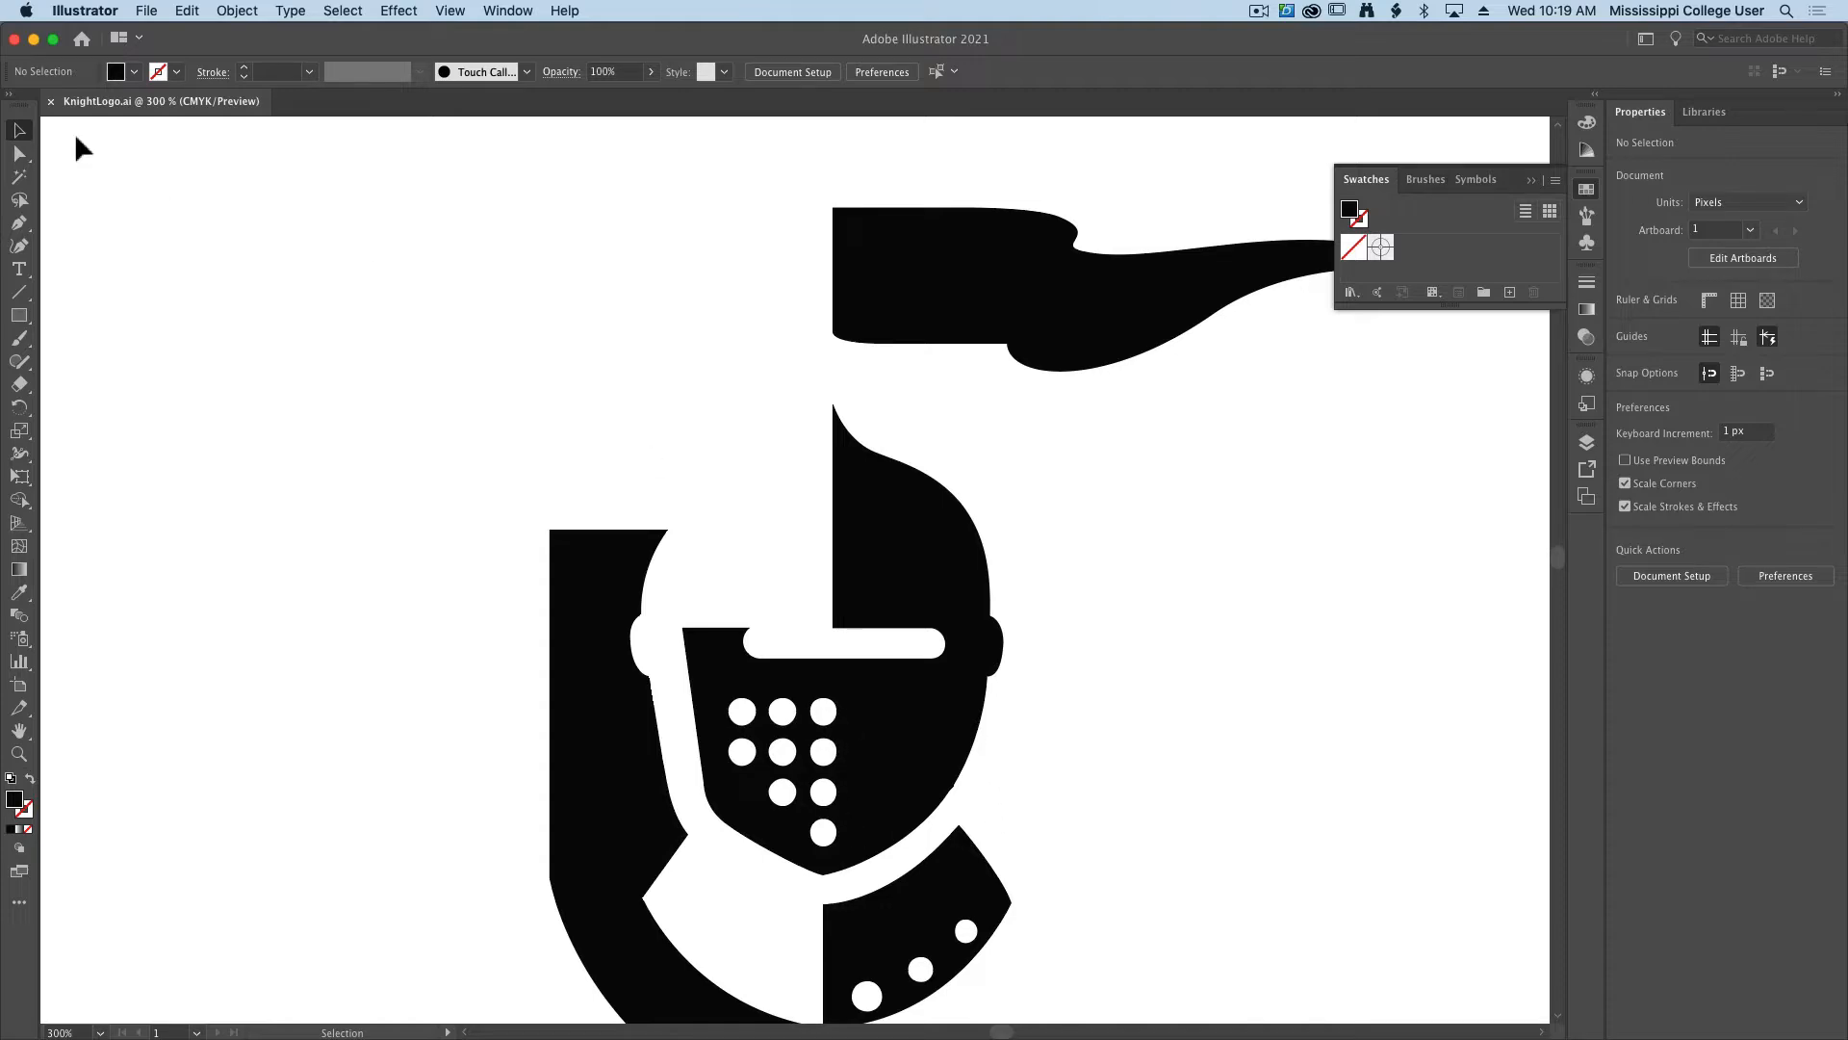
Return to the Embossed Logo folder in Finder and preview Texture2.jpg, Texture3.jpg and Texture1.jpg.
left_click(33, 38)
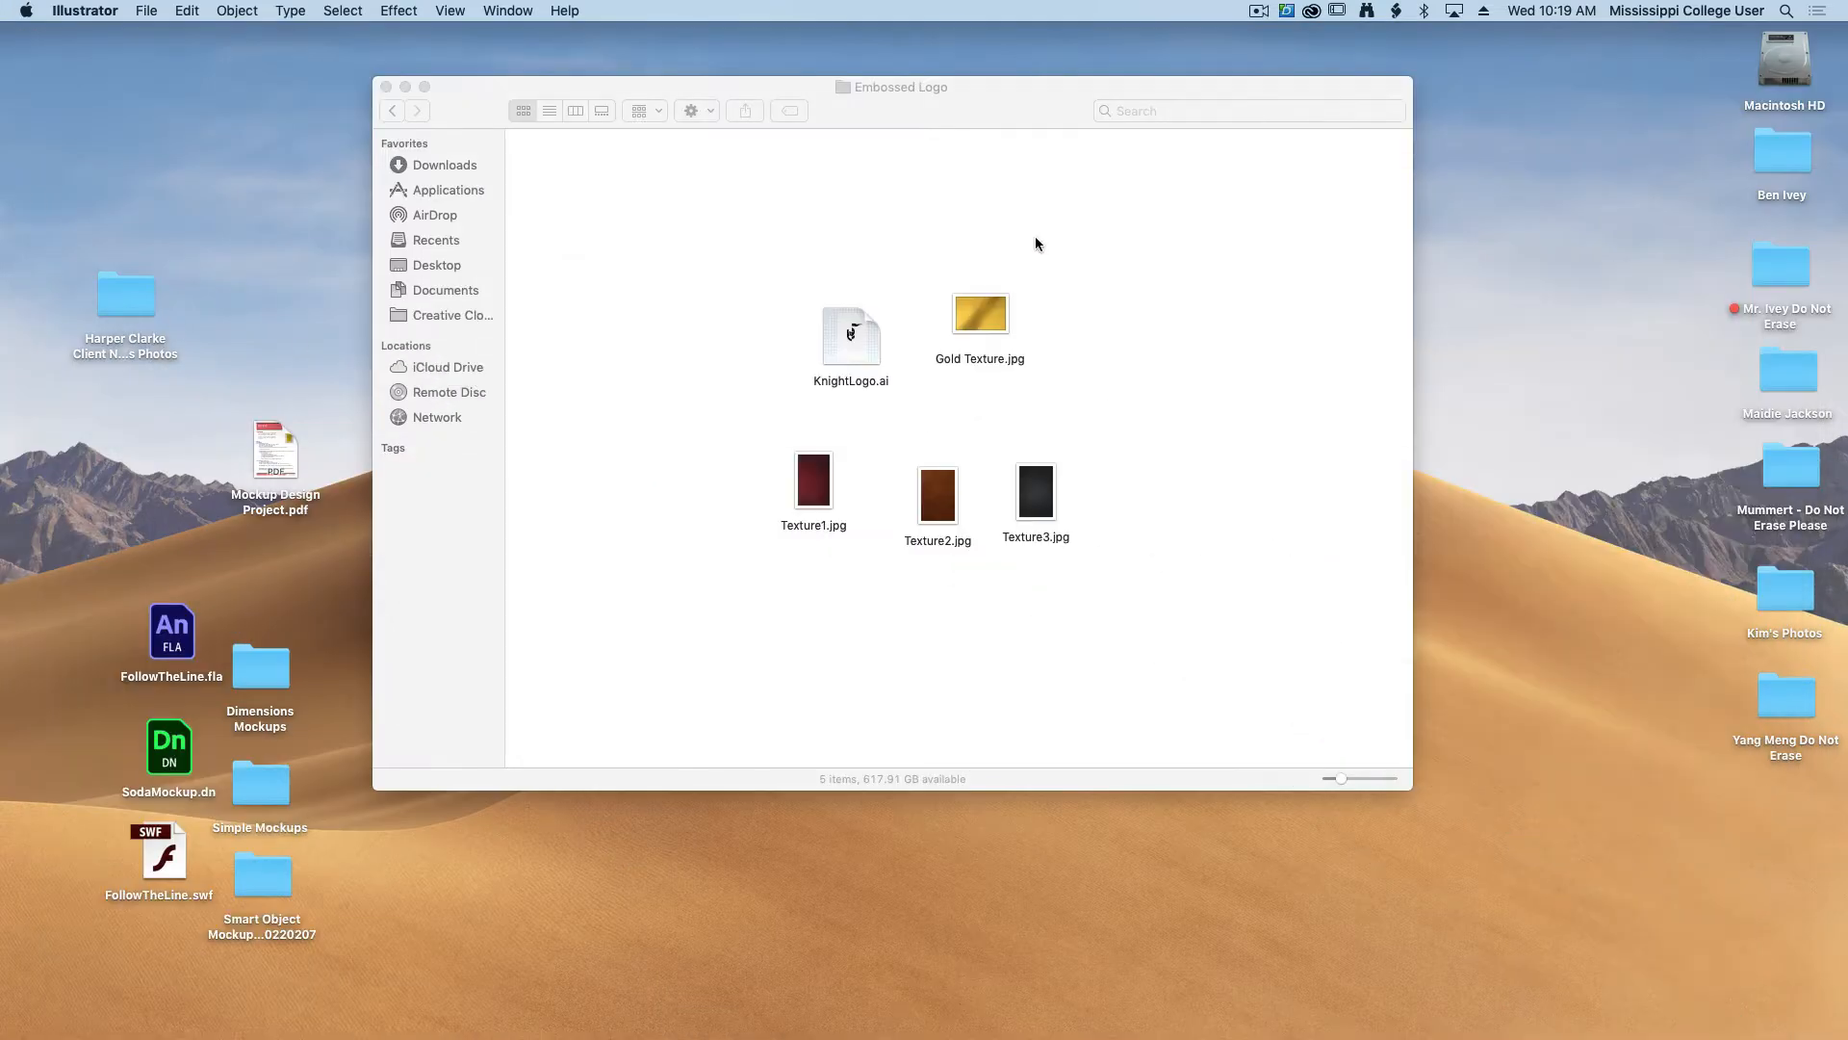
left_click(1036, 240)
left_click(939, 495)
key("space")
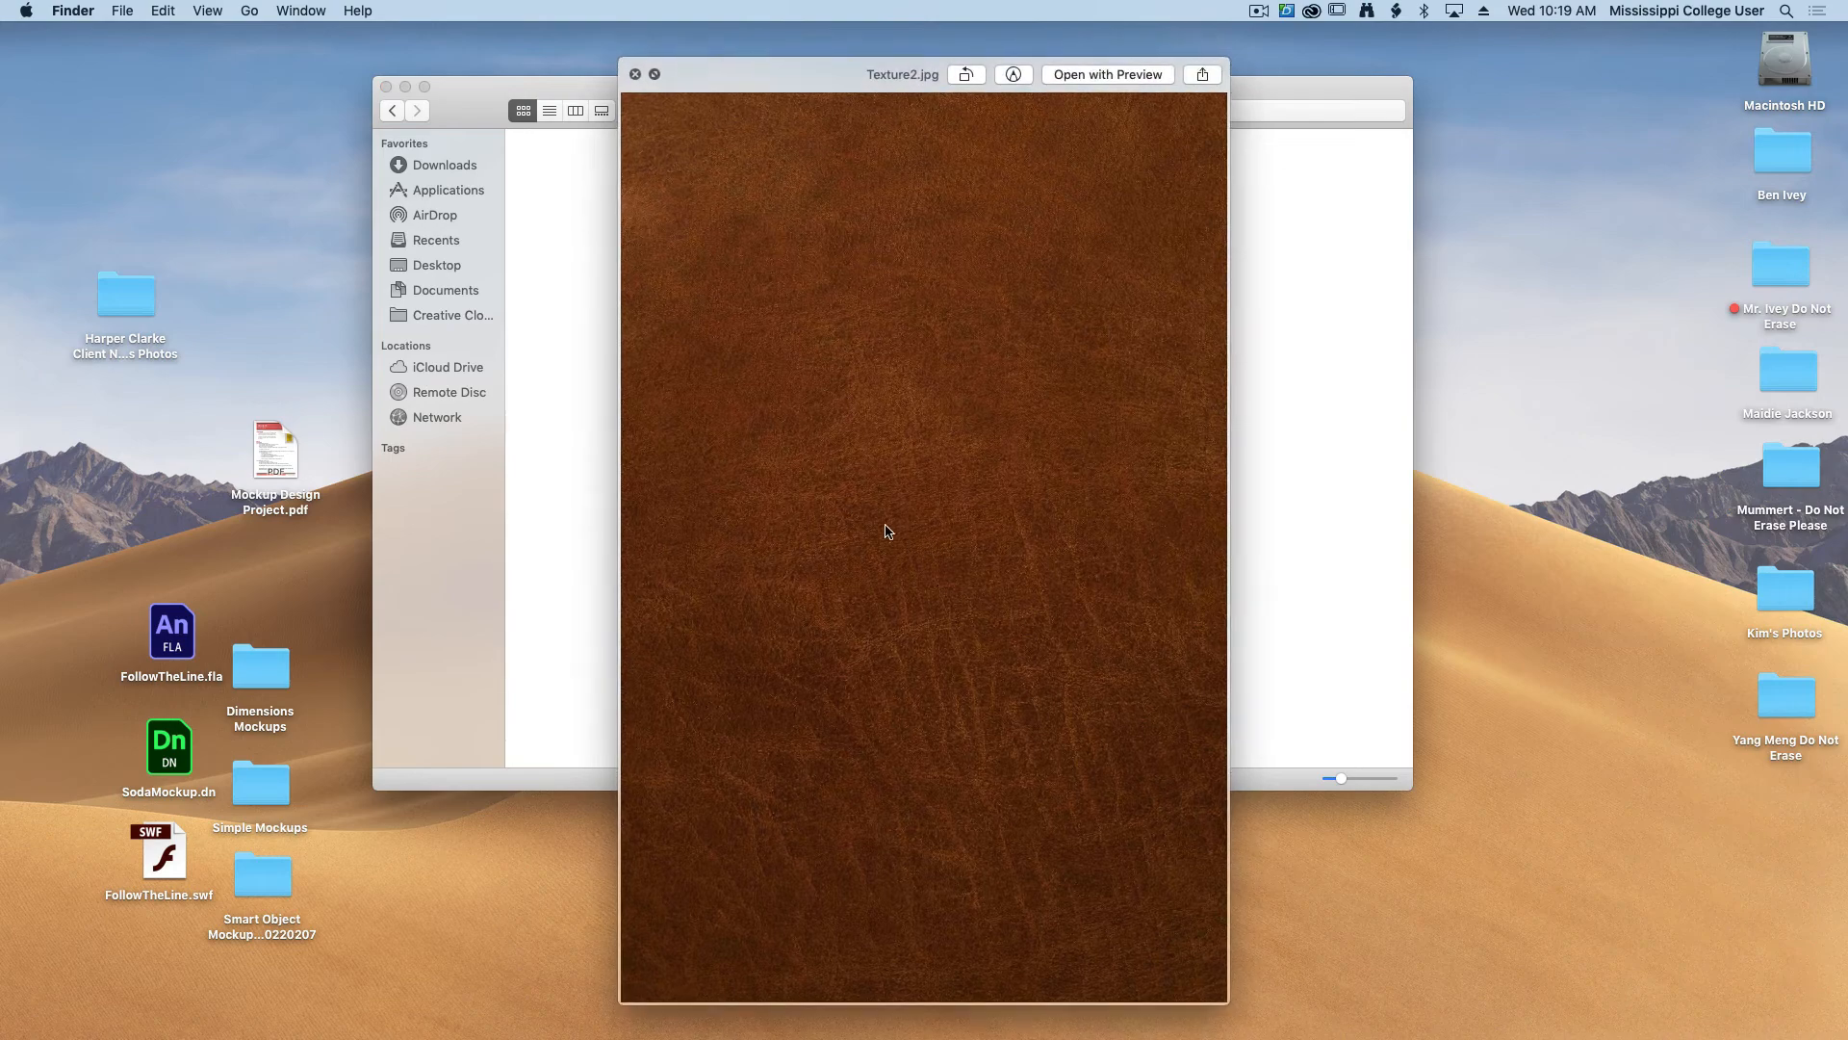
key("space")
left_click(1038, 496)
key("space")
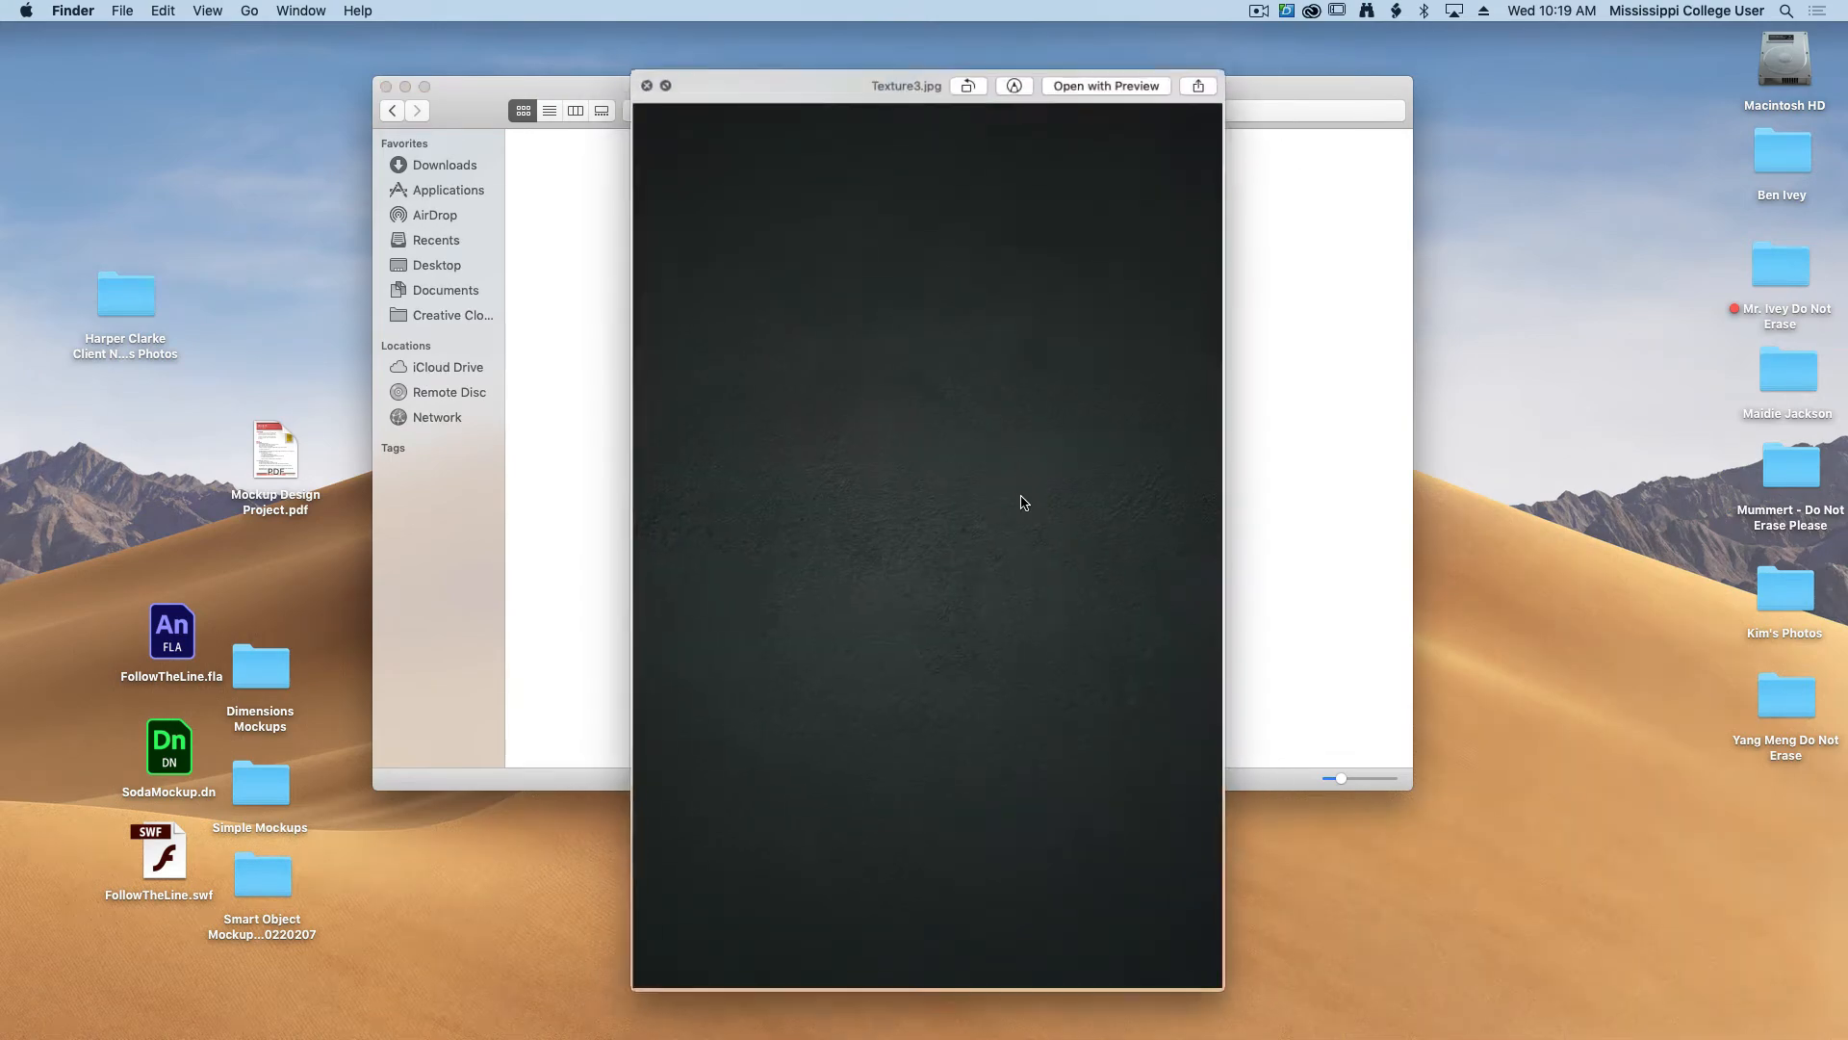
key("space")
left_click(809, 486)
key("space")
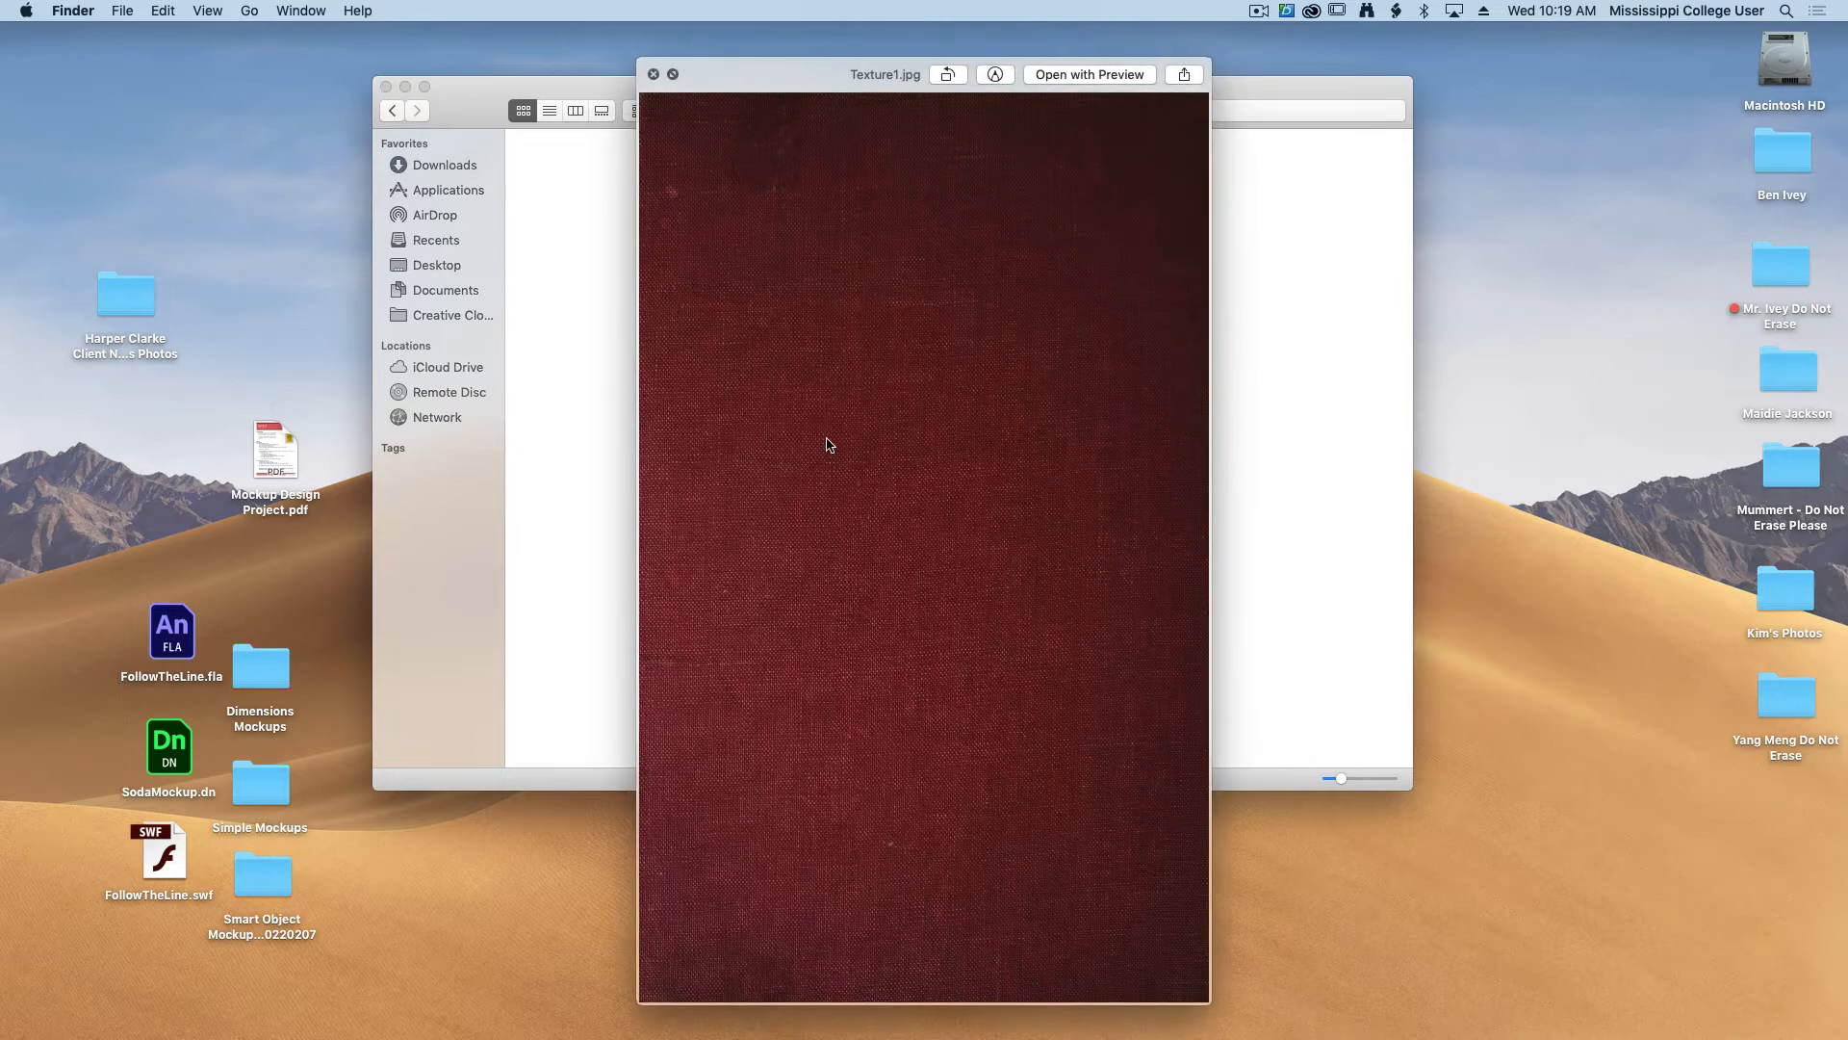
key("space")
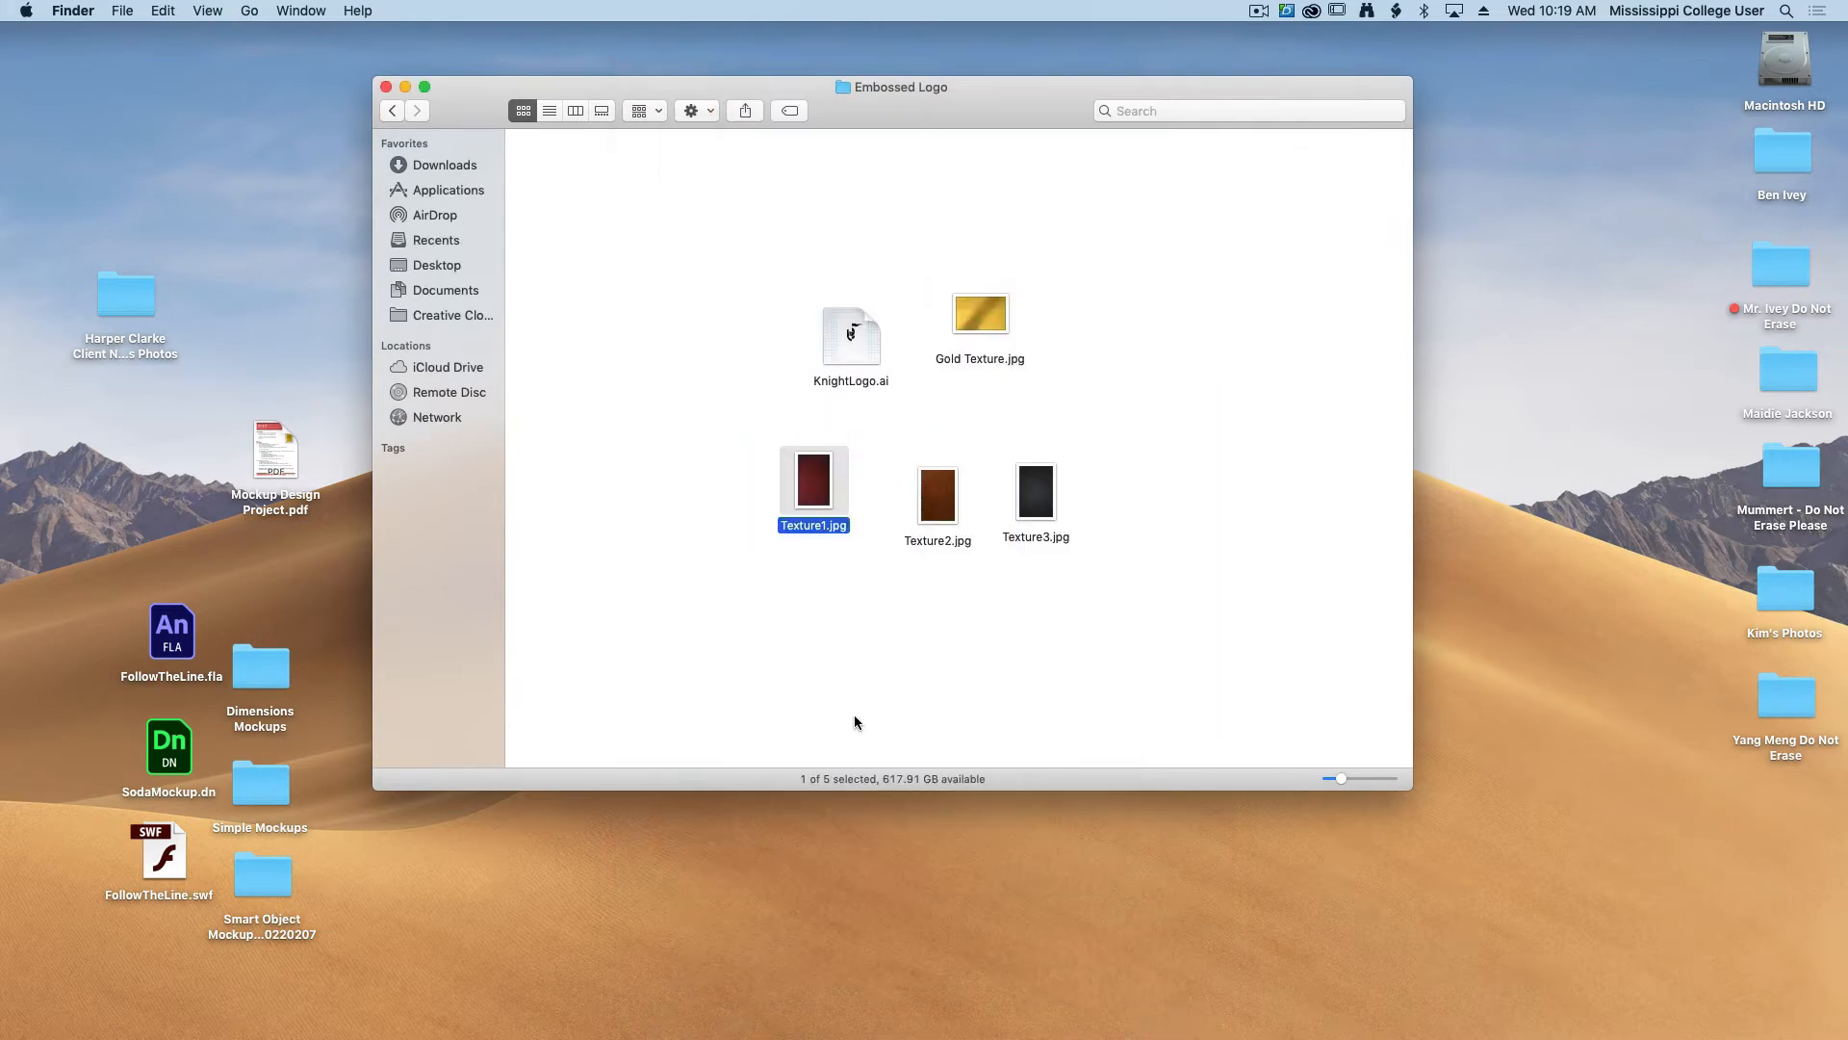
Preview Gold Texture.jpg in the Embossed Logo folder.
left_click(977, 332)
key("space")
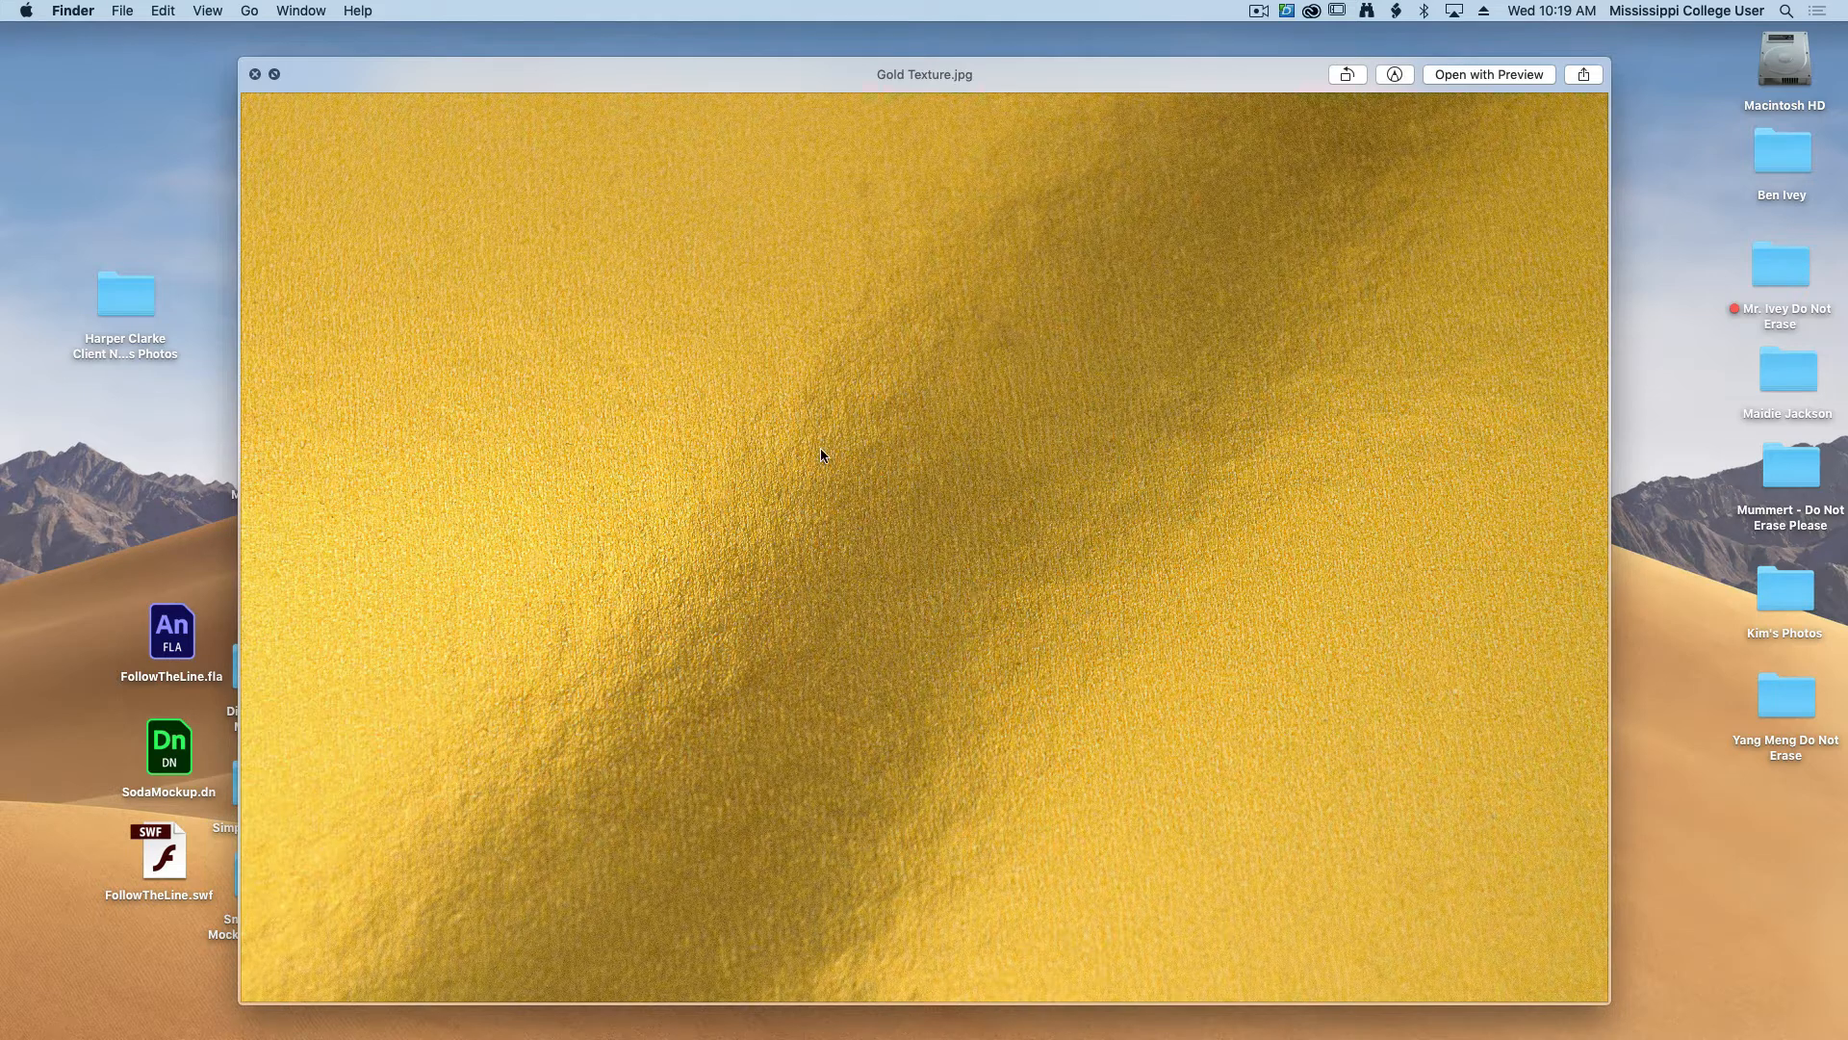
key("space")
left_click(858, 493)
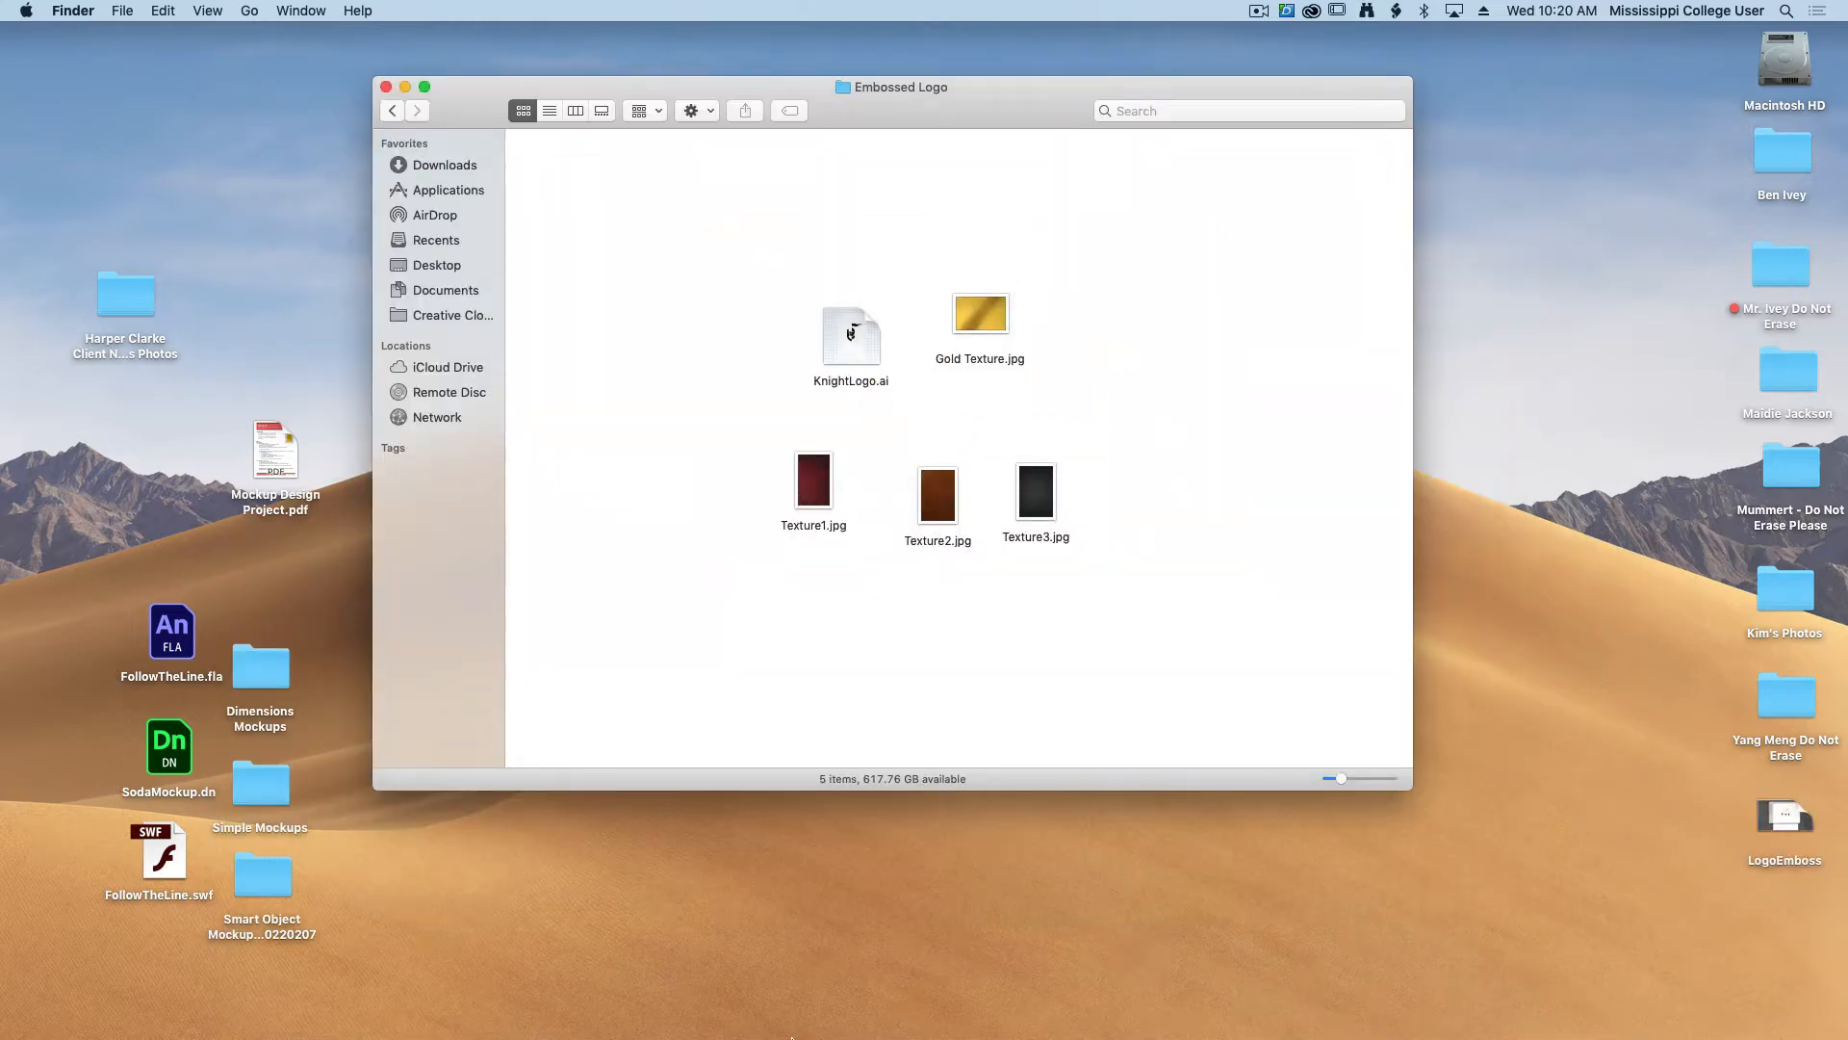
Switch to Photoshop and create a new 6 x 6 inch RGB document at 300 pixels/inch with a white background.
mouse_move(722, 1030)
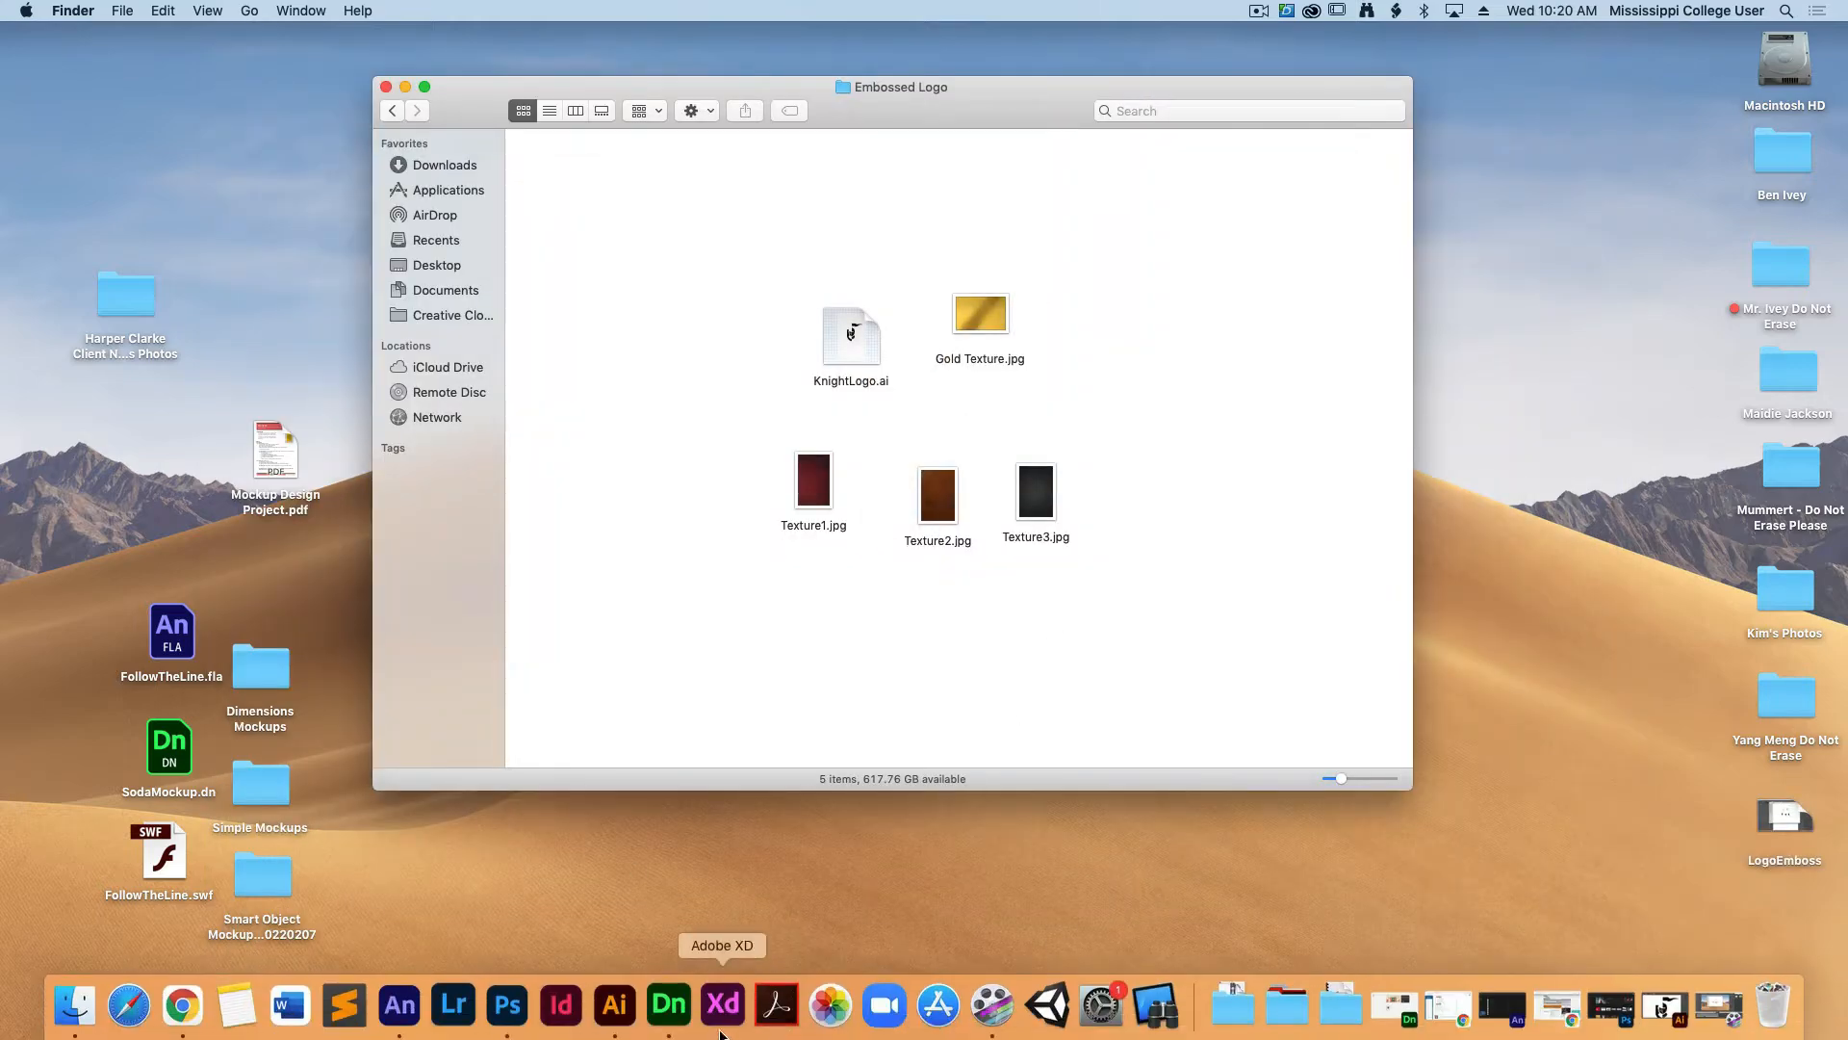
left_click(507, 1005)
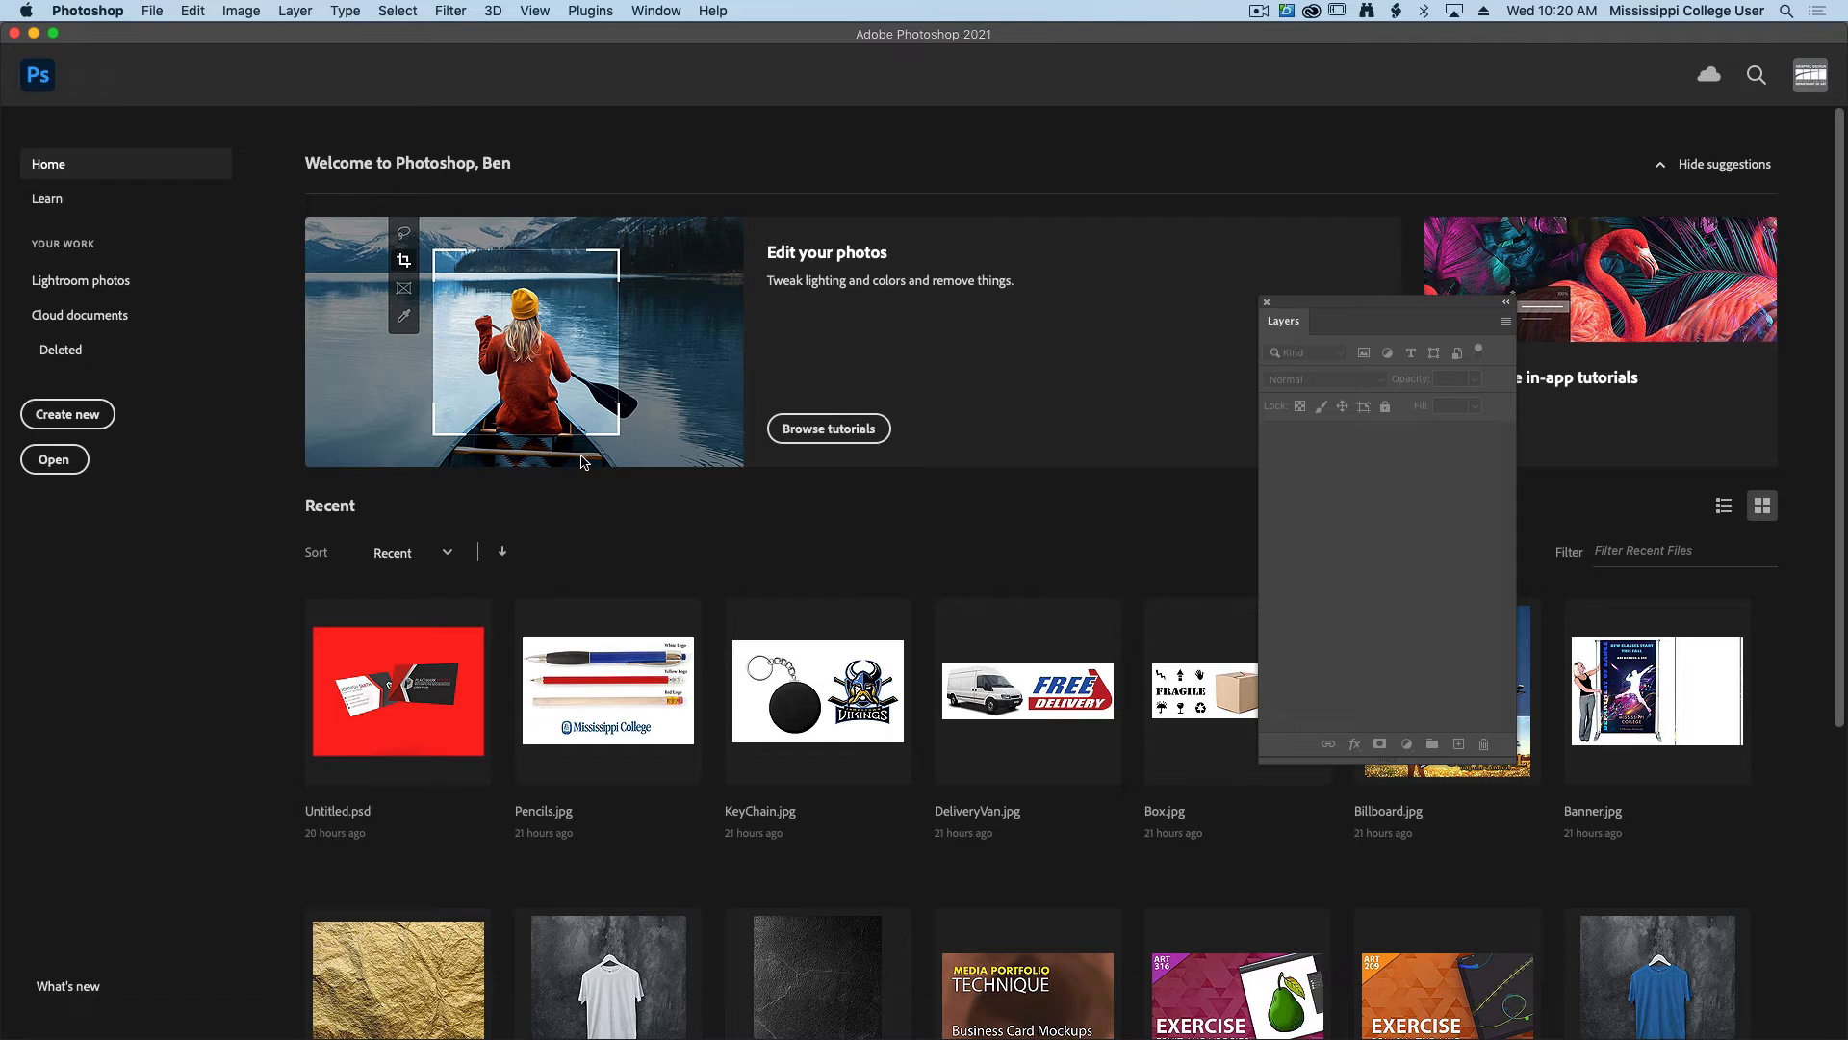
key("super+n")
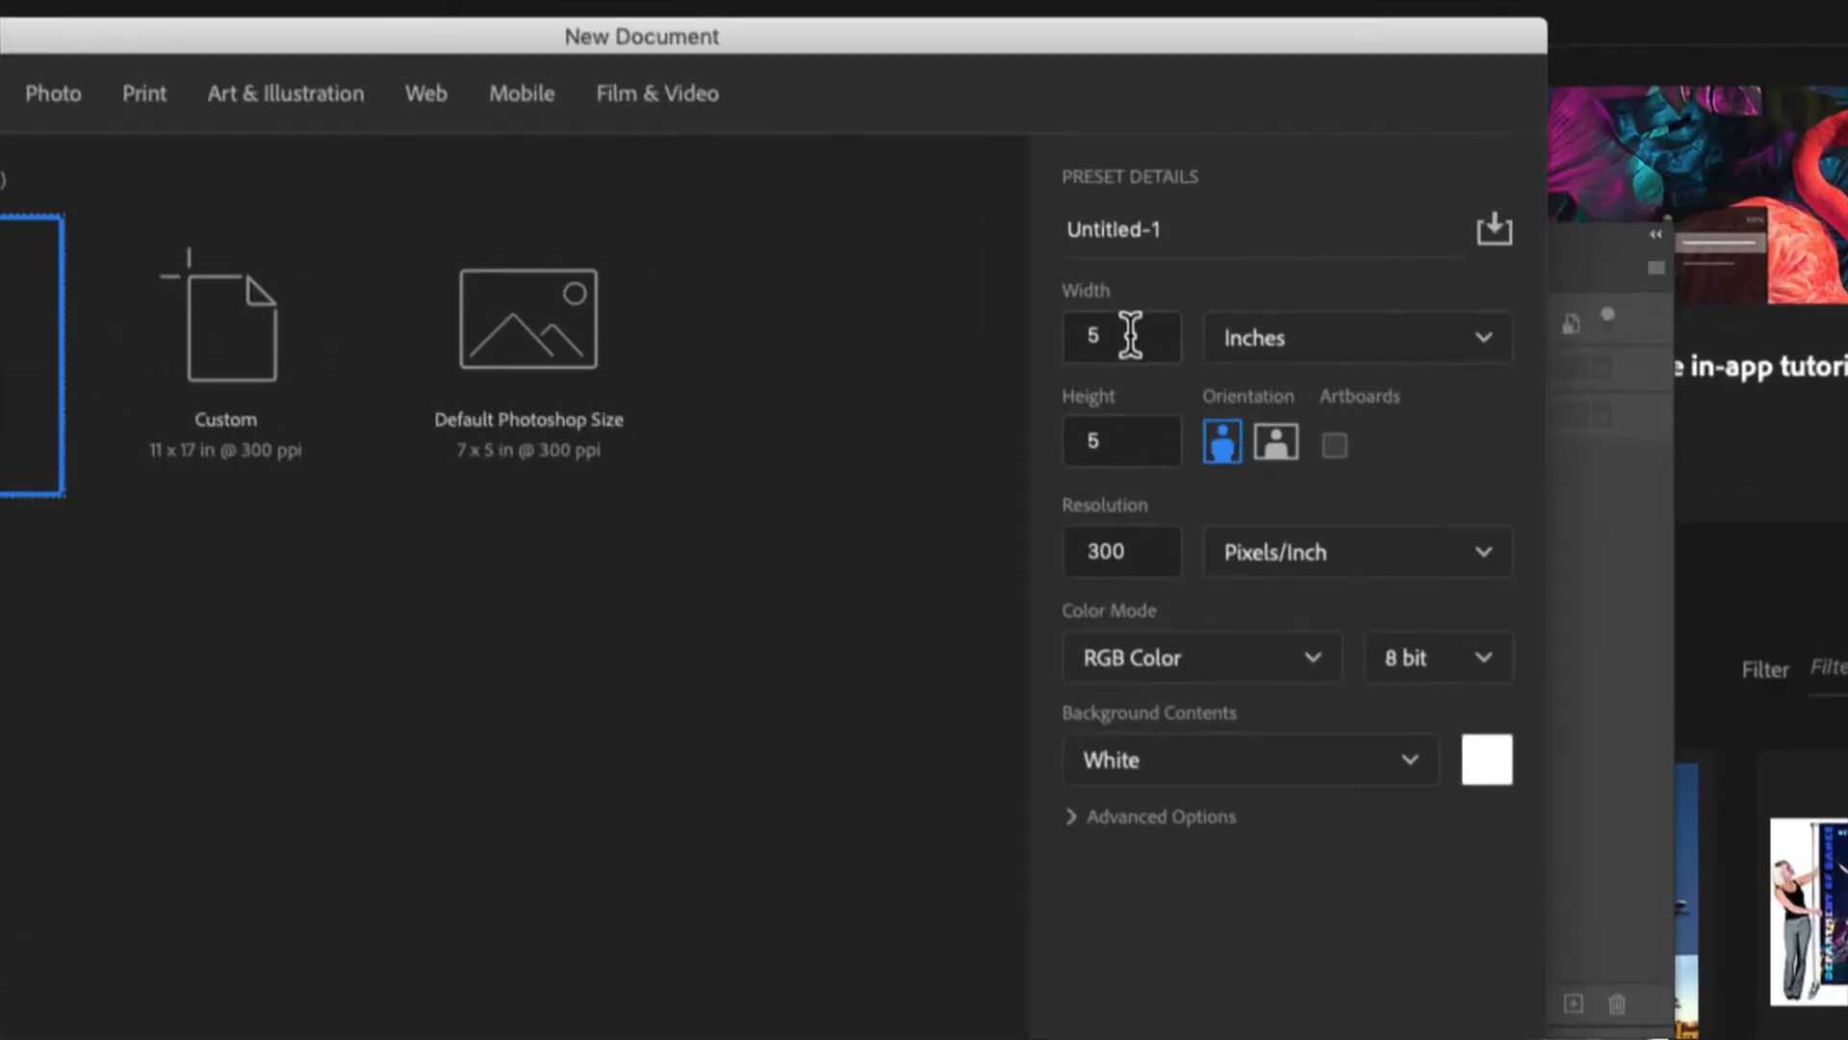
double_click(1138, 333)
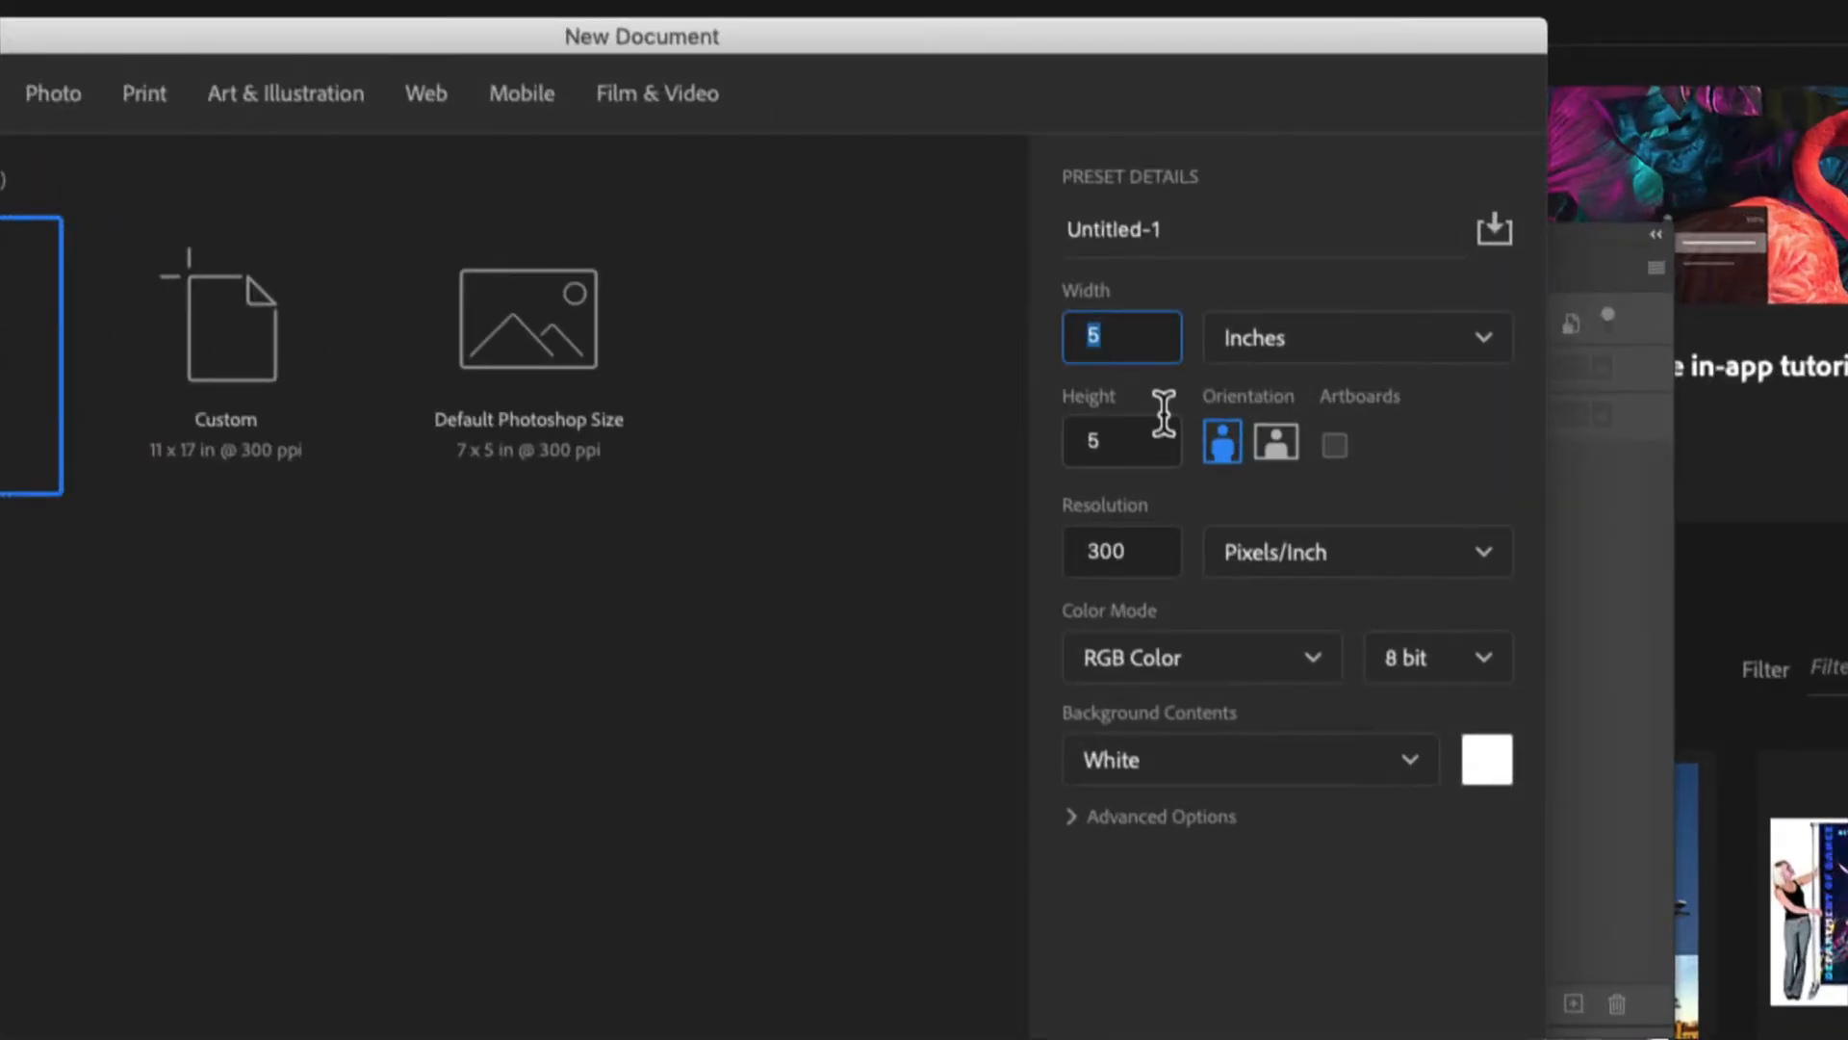
type("6")
double_click(1139, 441)
type("6")
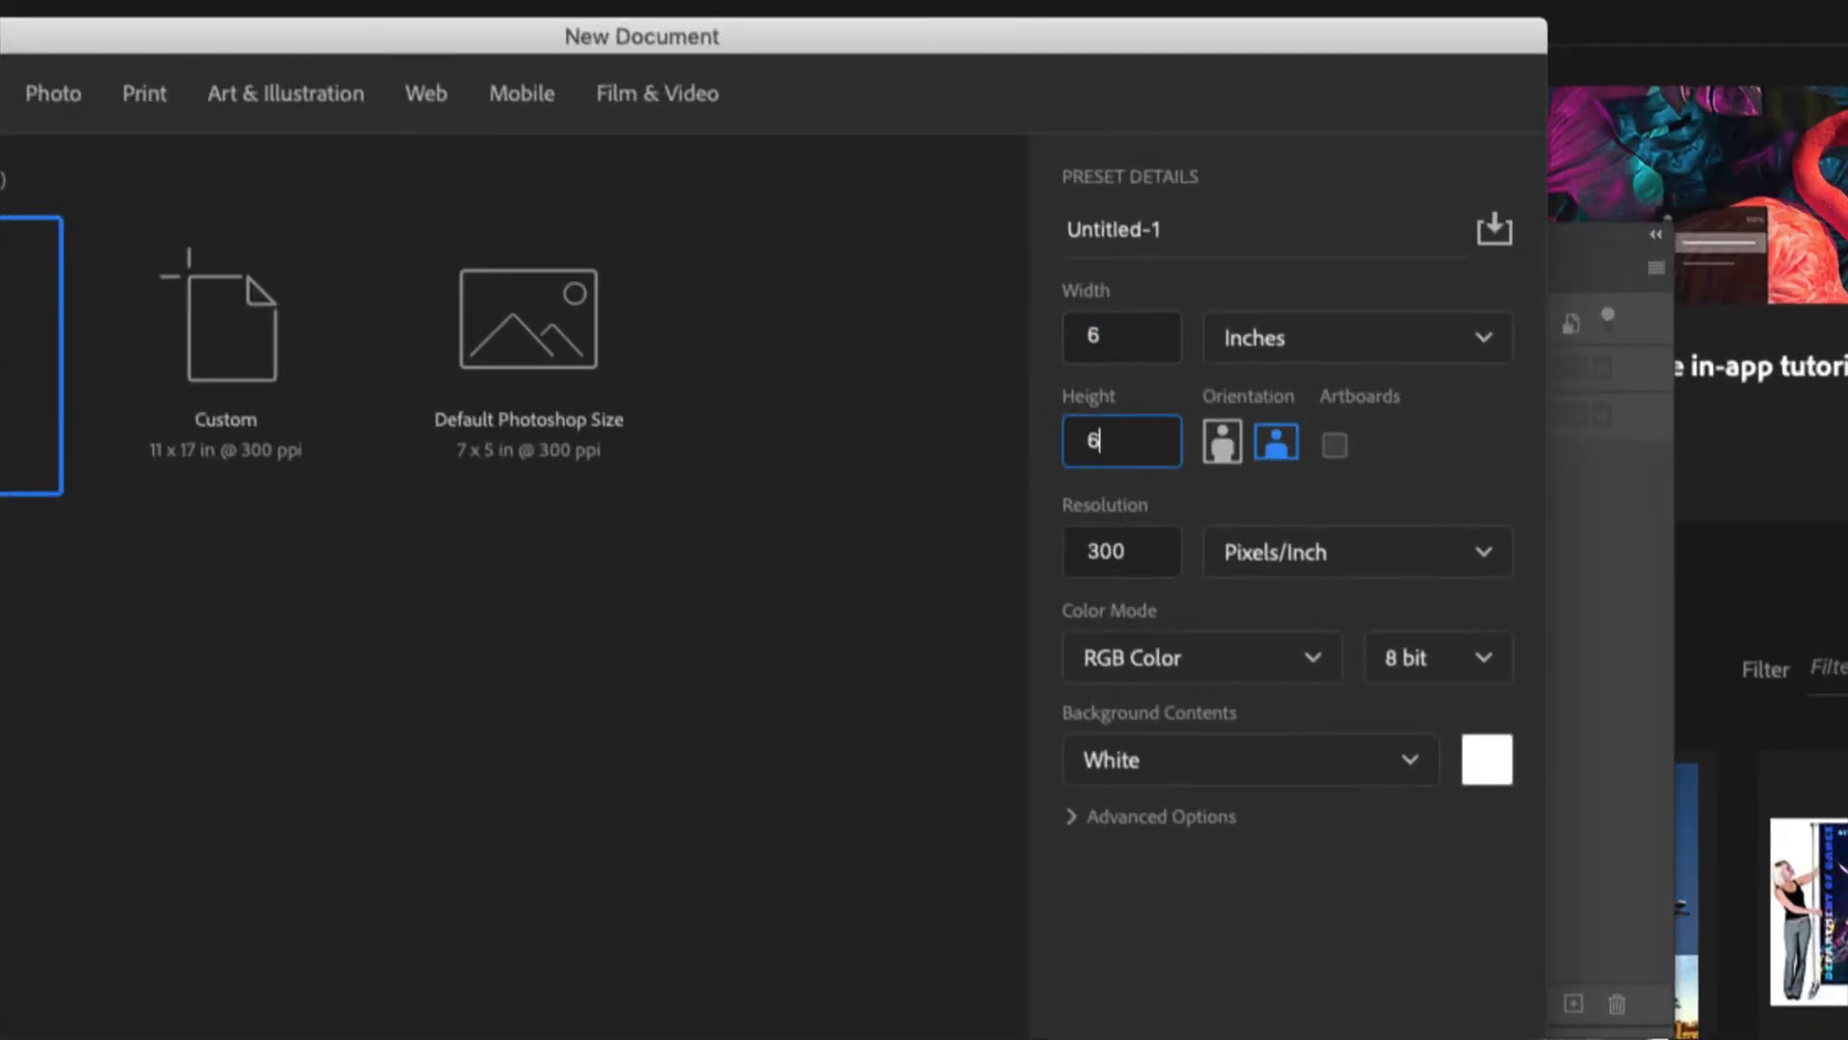
double_click(1160, 573)
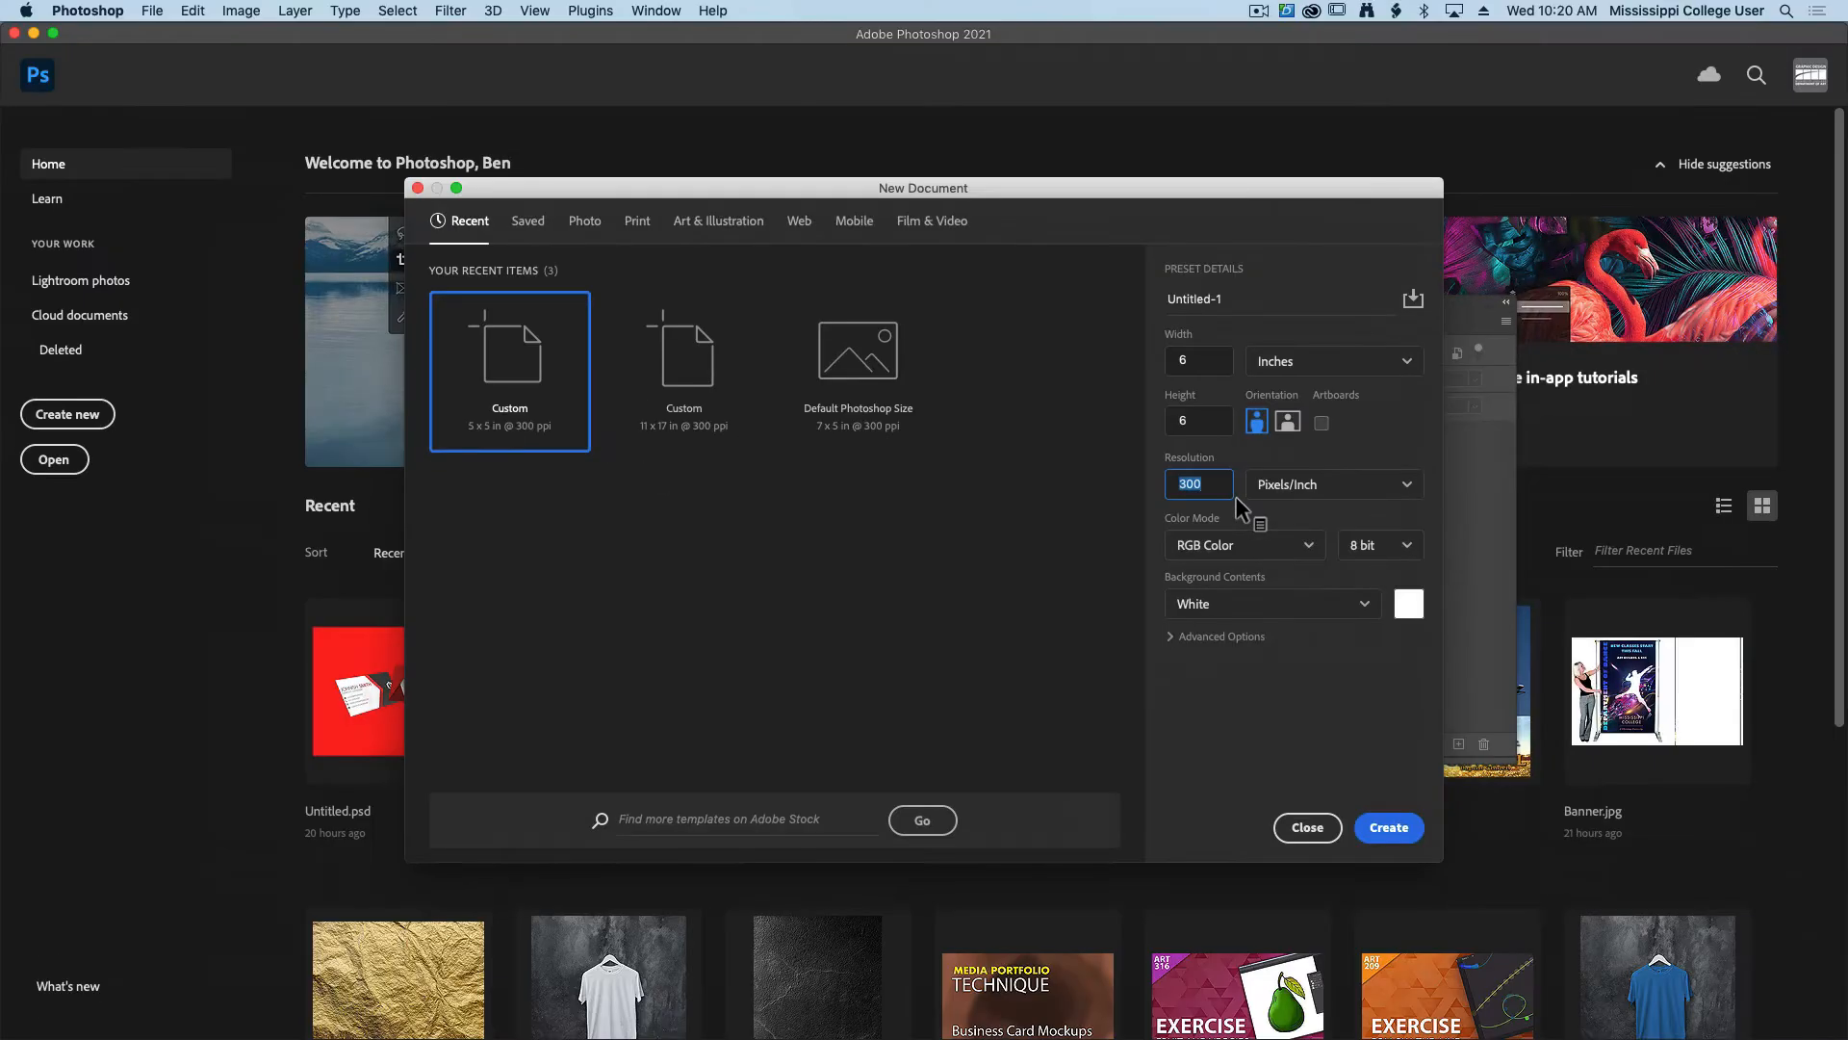
left_click(1388, 818)
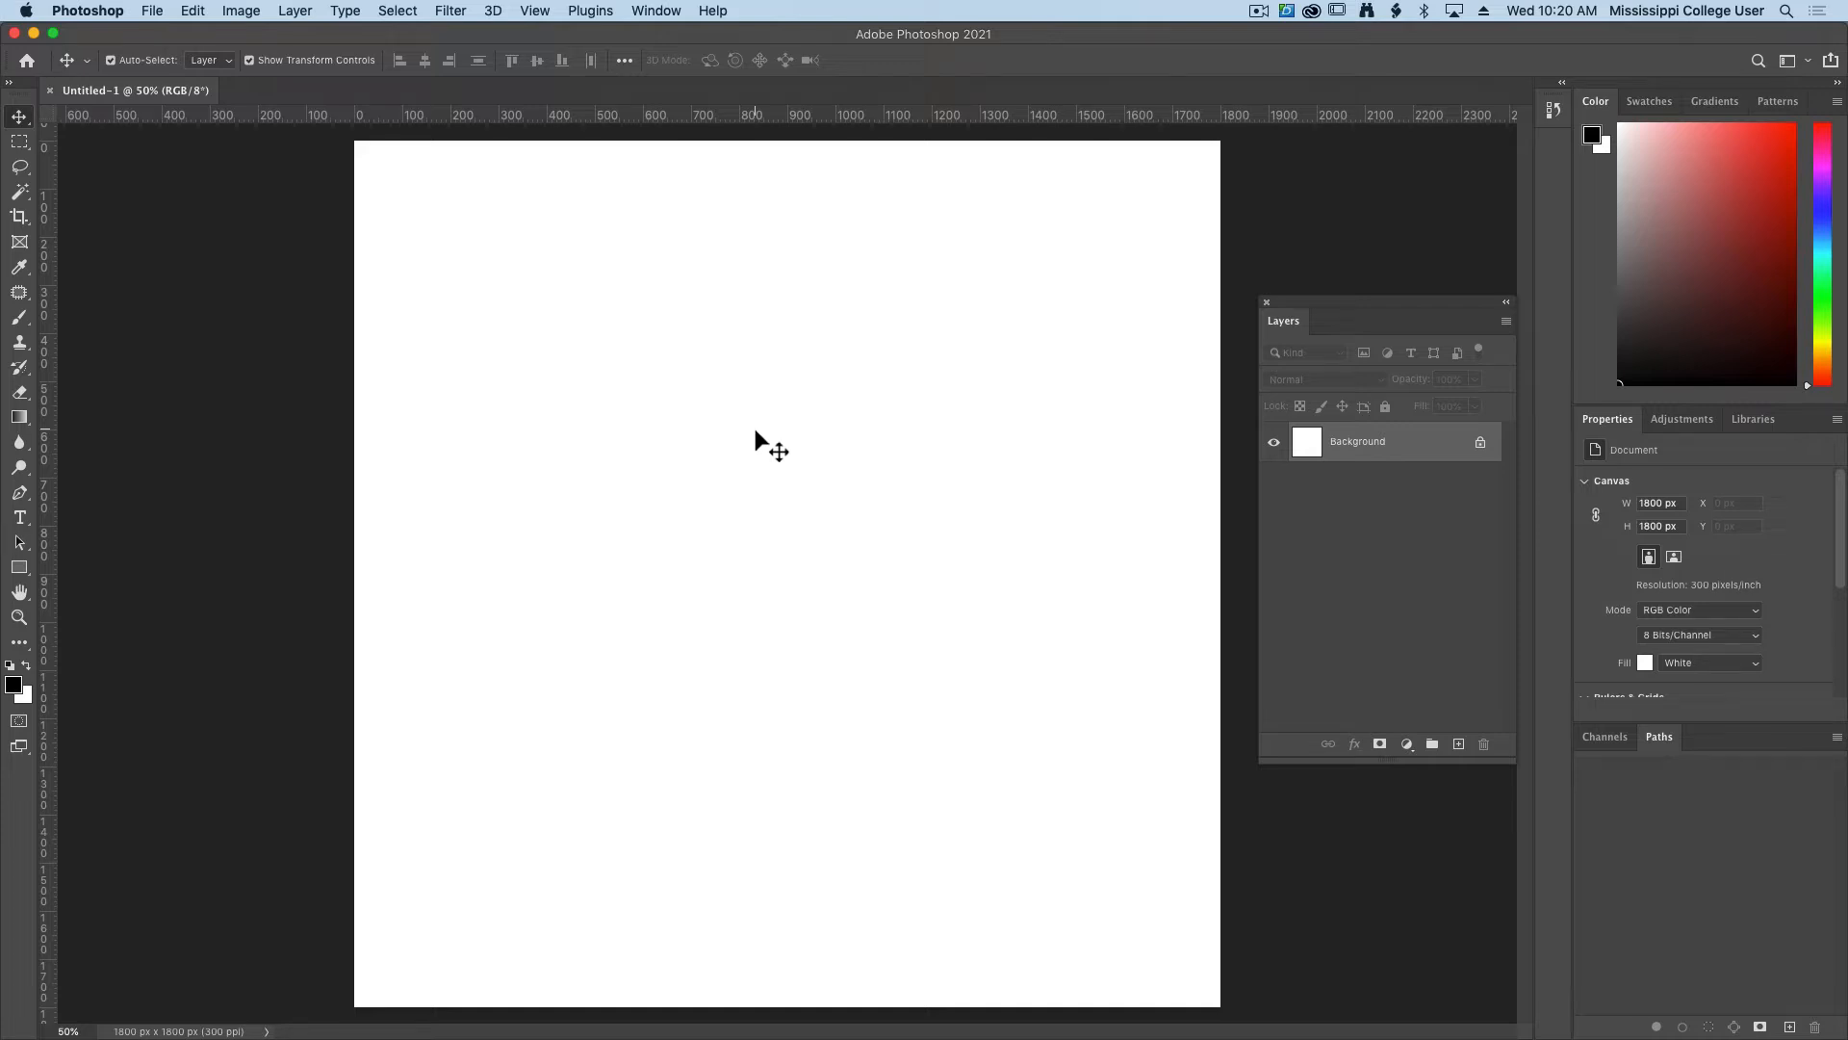
Place Texture1.jpg from the Embossed Logo folder as an embedded image and scale it to about 13.4% to cover the canvas.
left_click(152, 11)
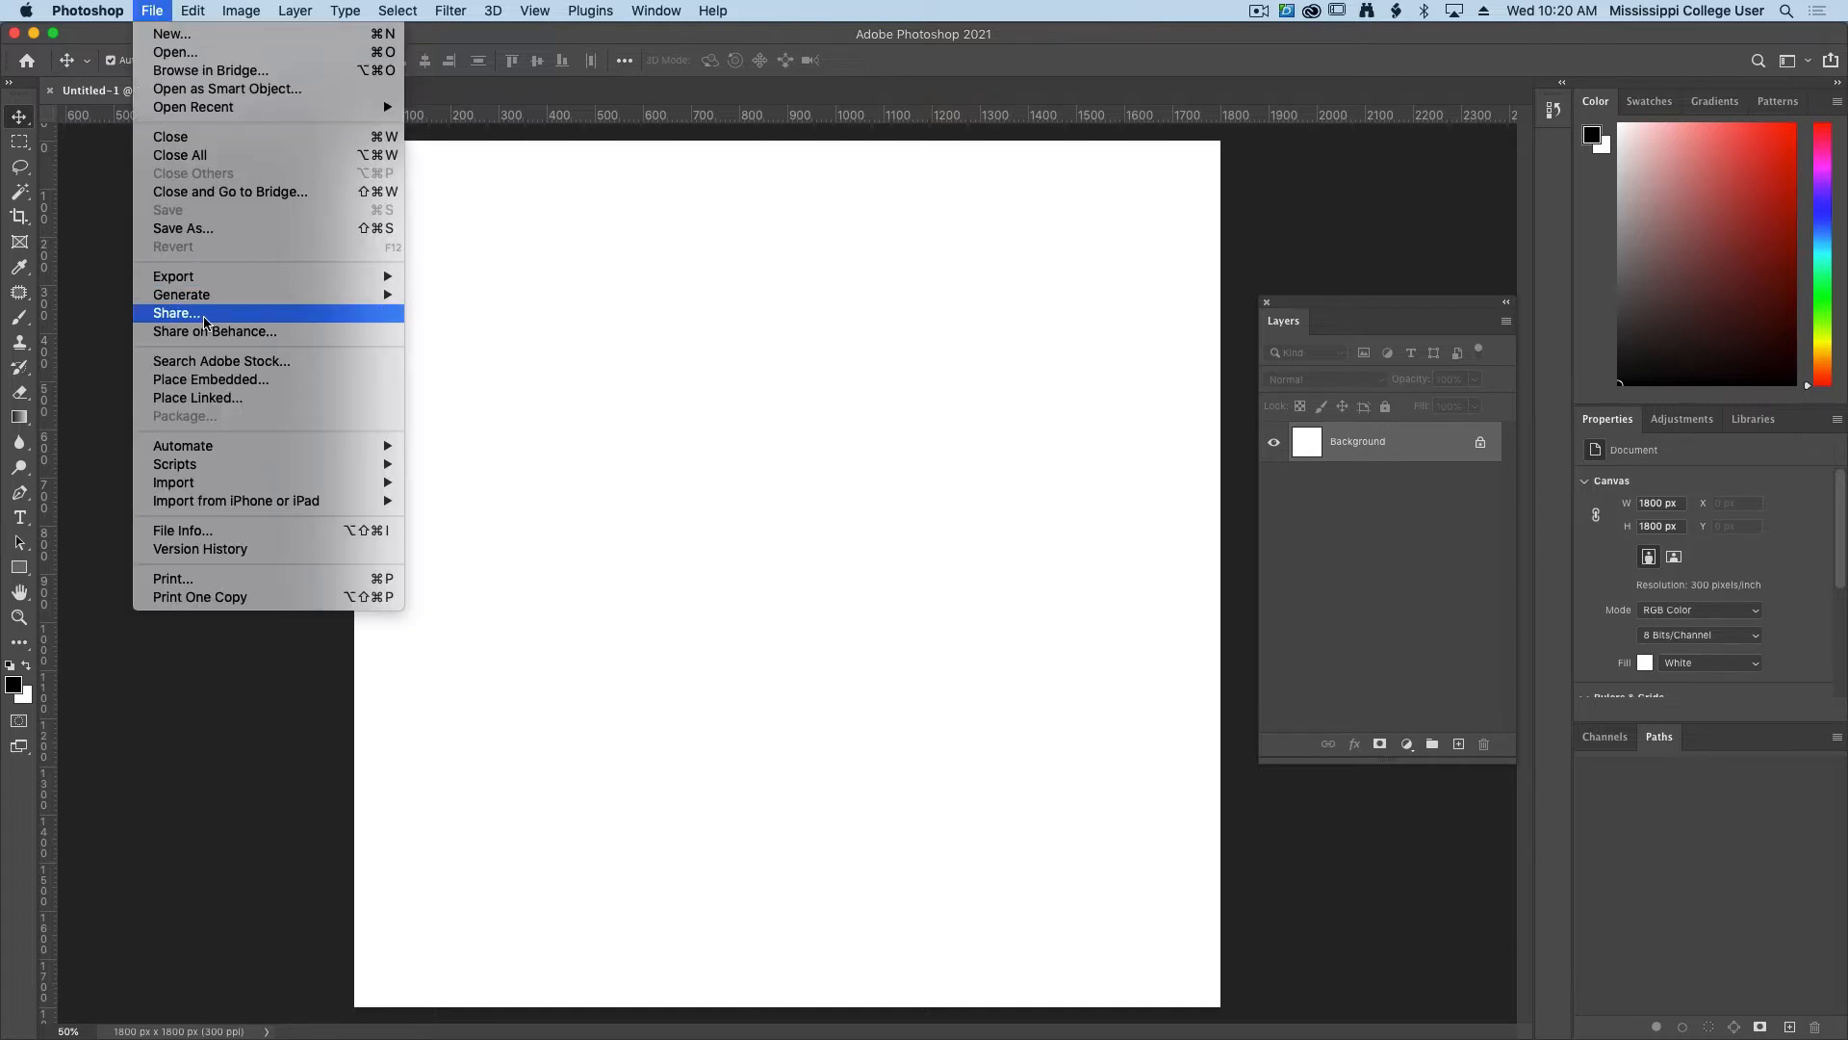
left_click(717, 526)
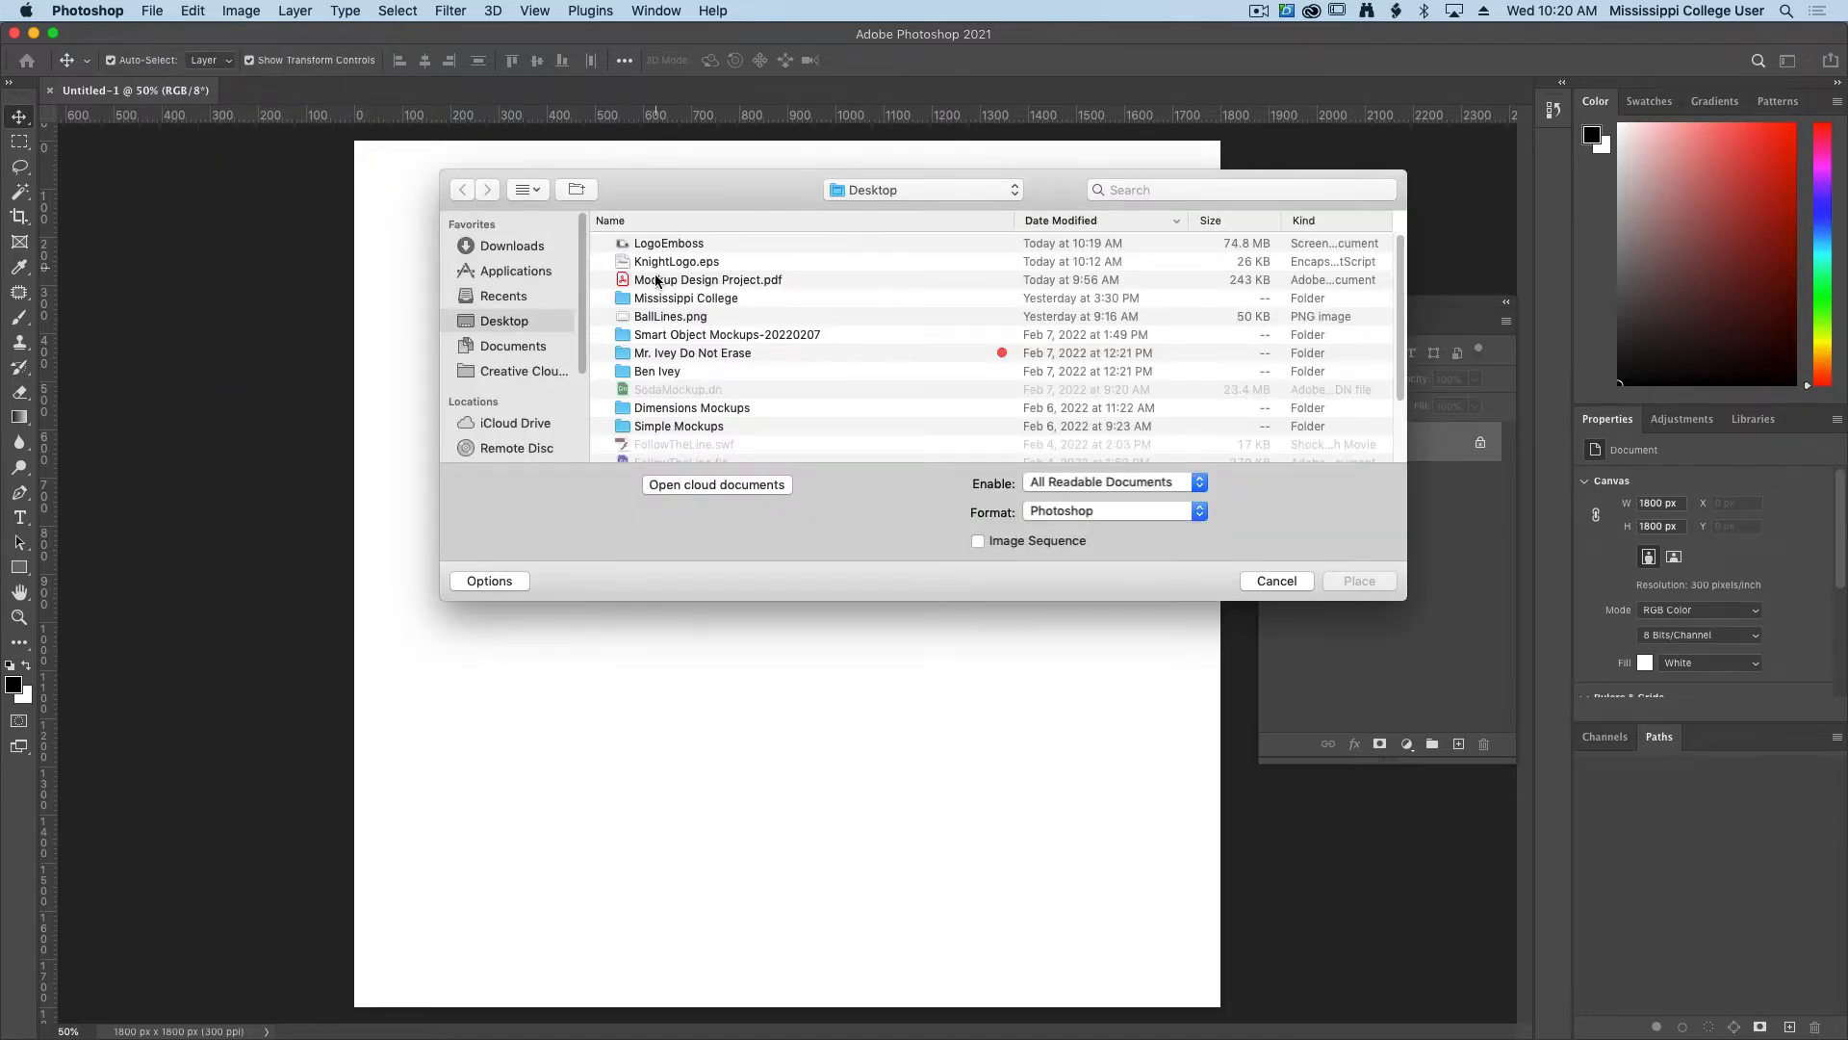
double_click(680, 412)
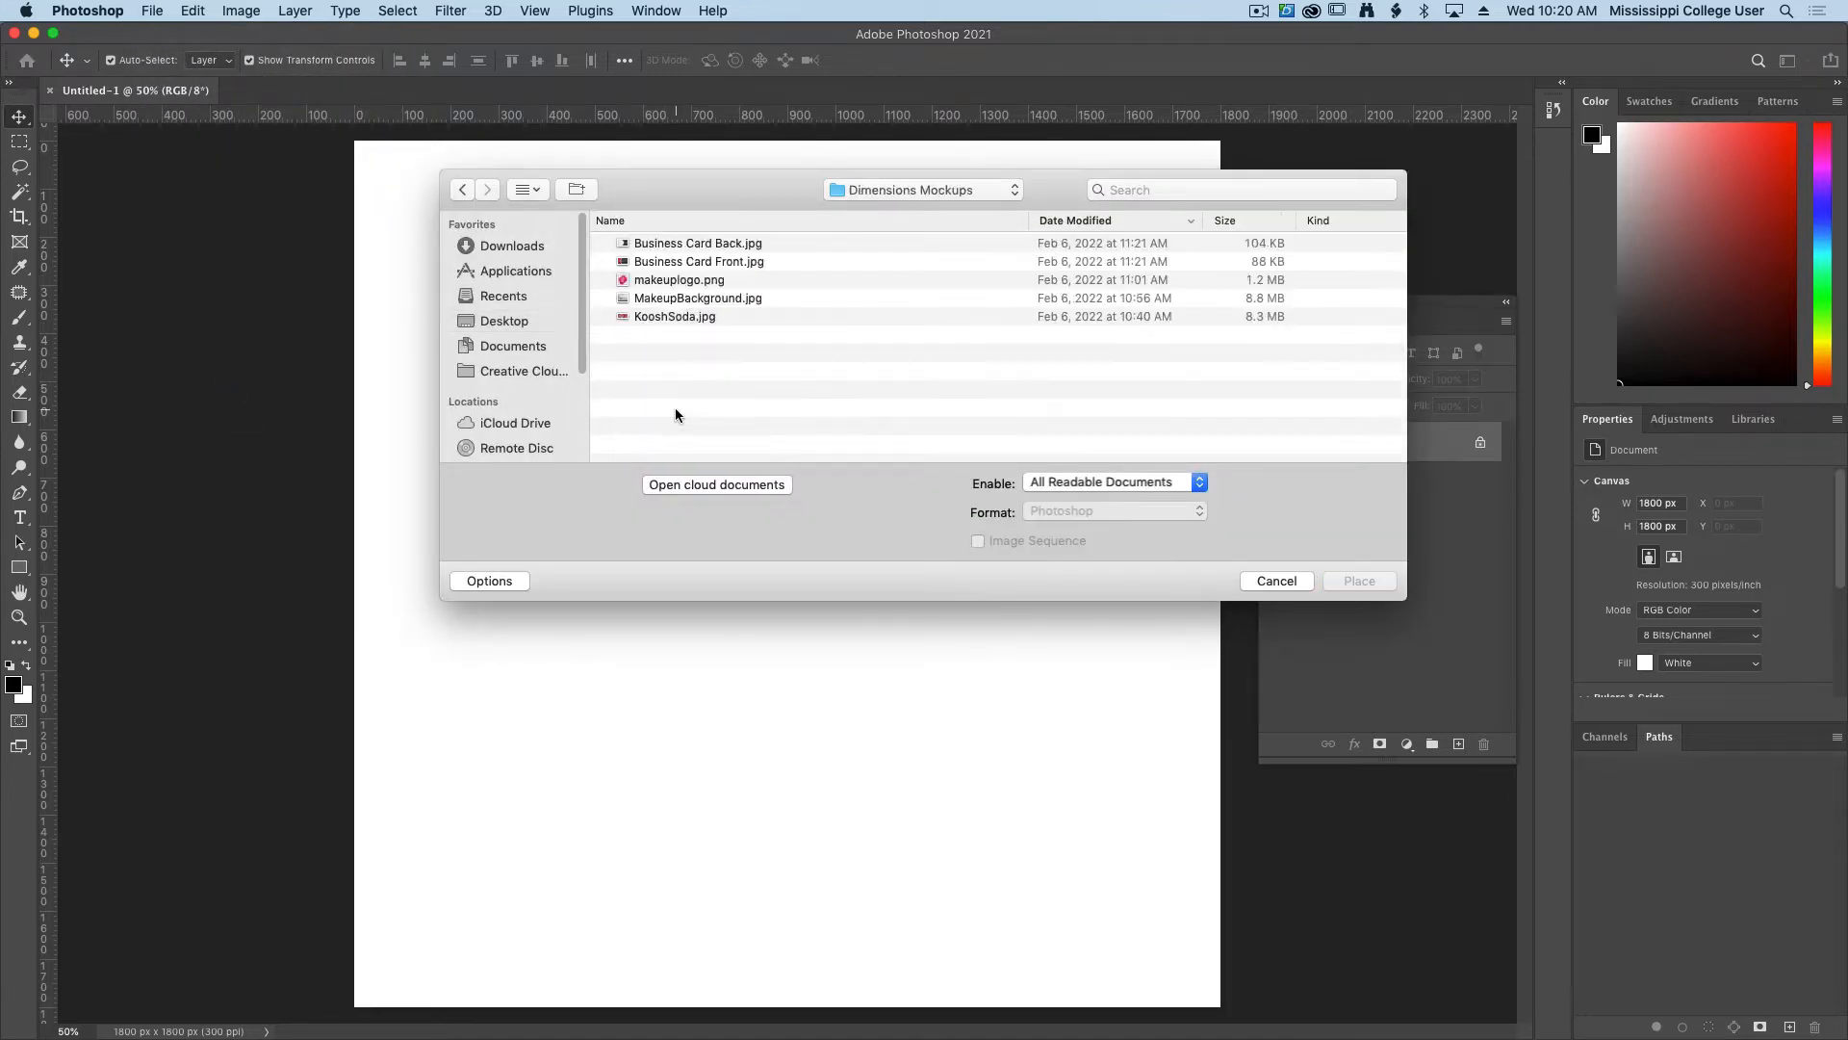
double_click(671, 296)
left_click(660, 286)
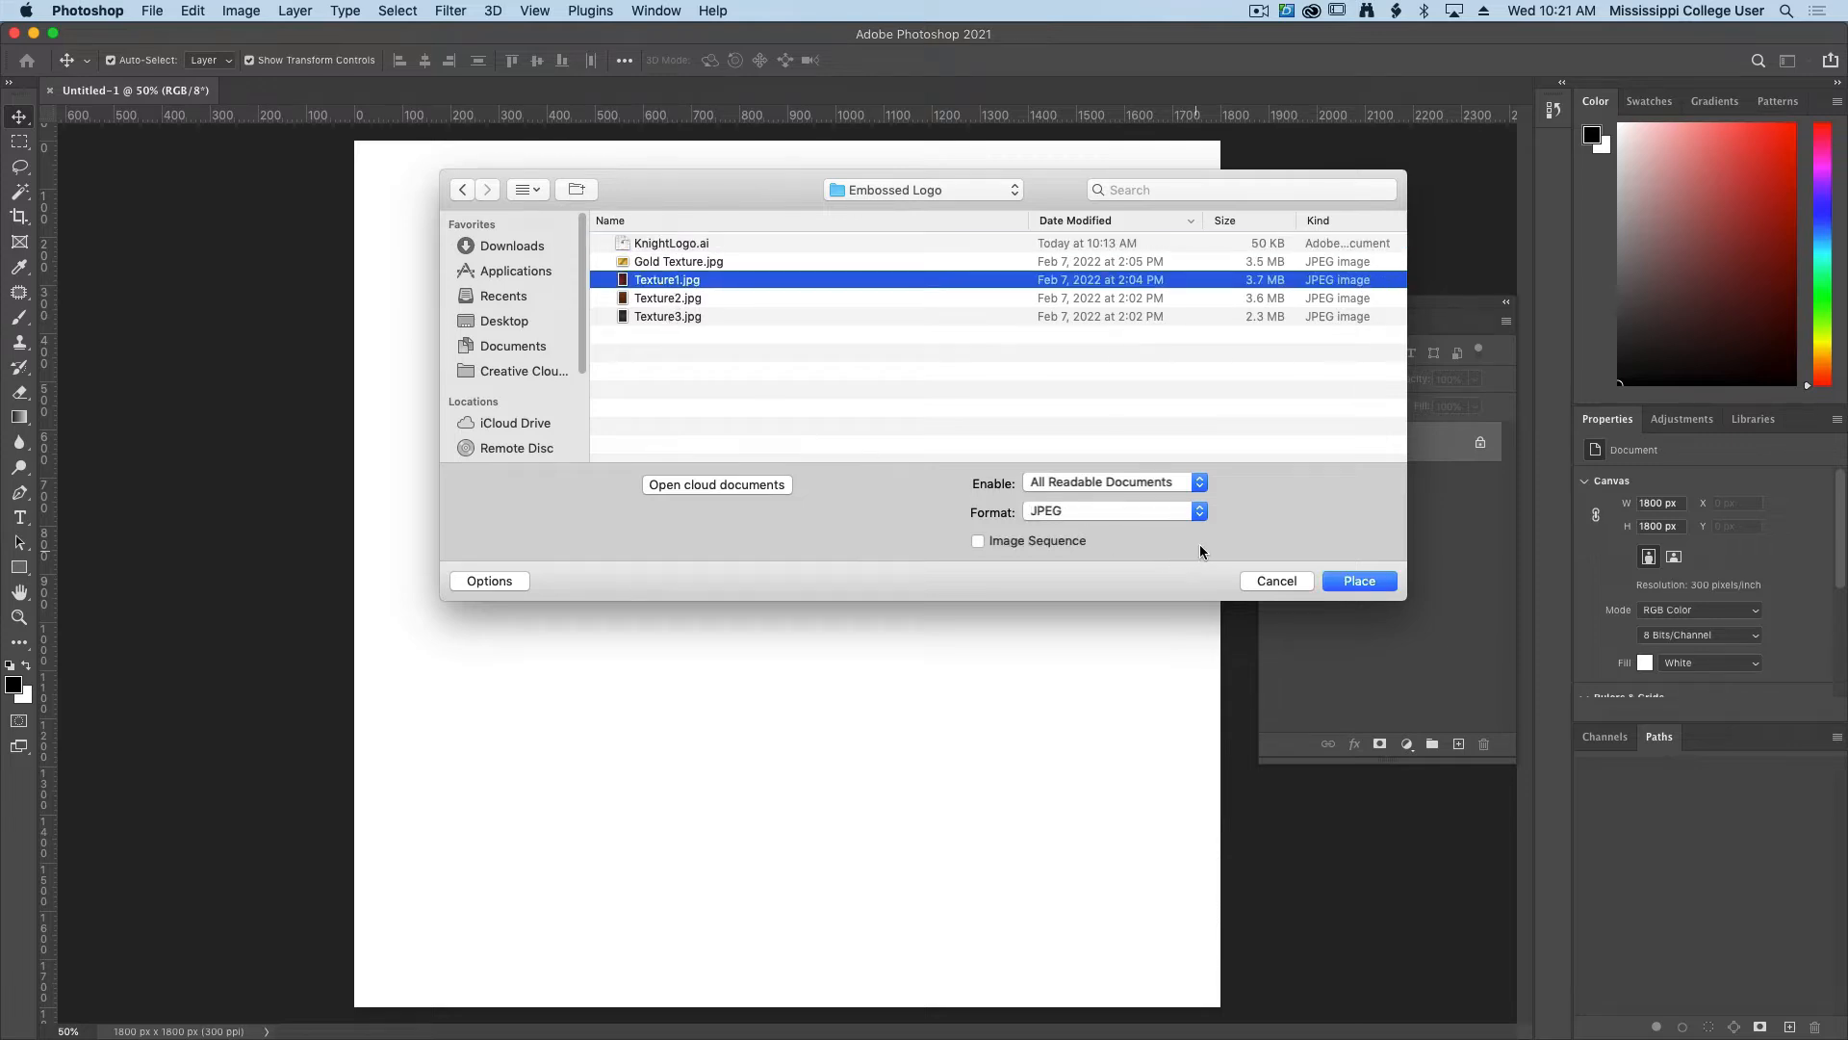
left_click(680, 329)
left_click(669, 298)
left_click(662, 281)
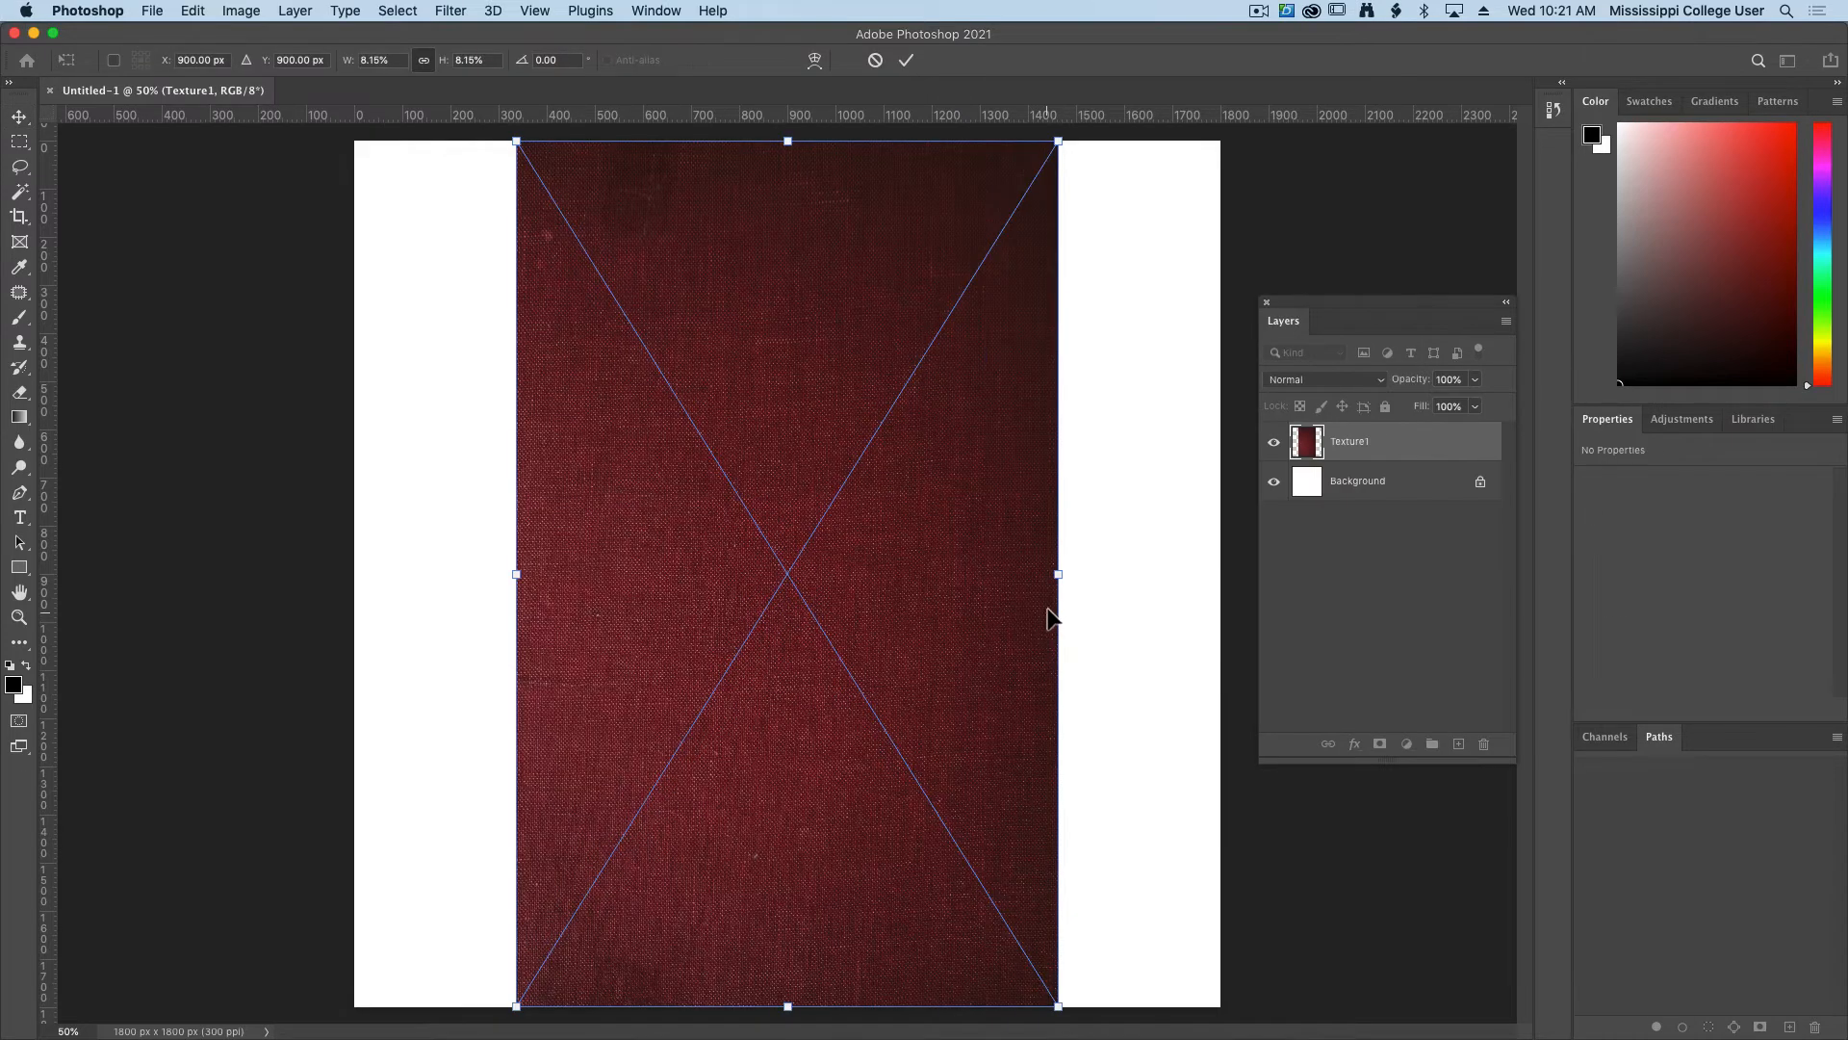
left_click_drag(1058, 575, 1230, 575)
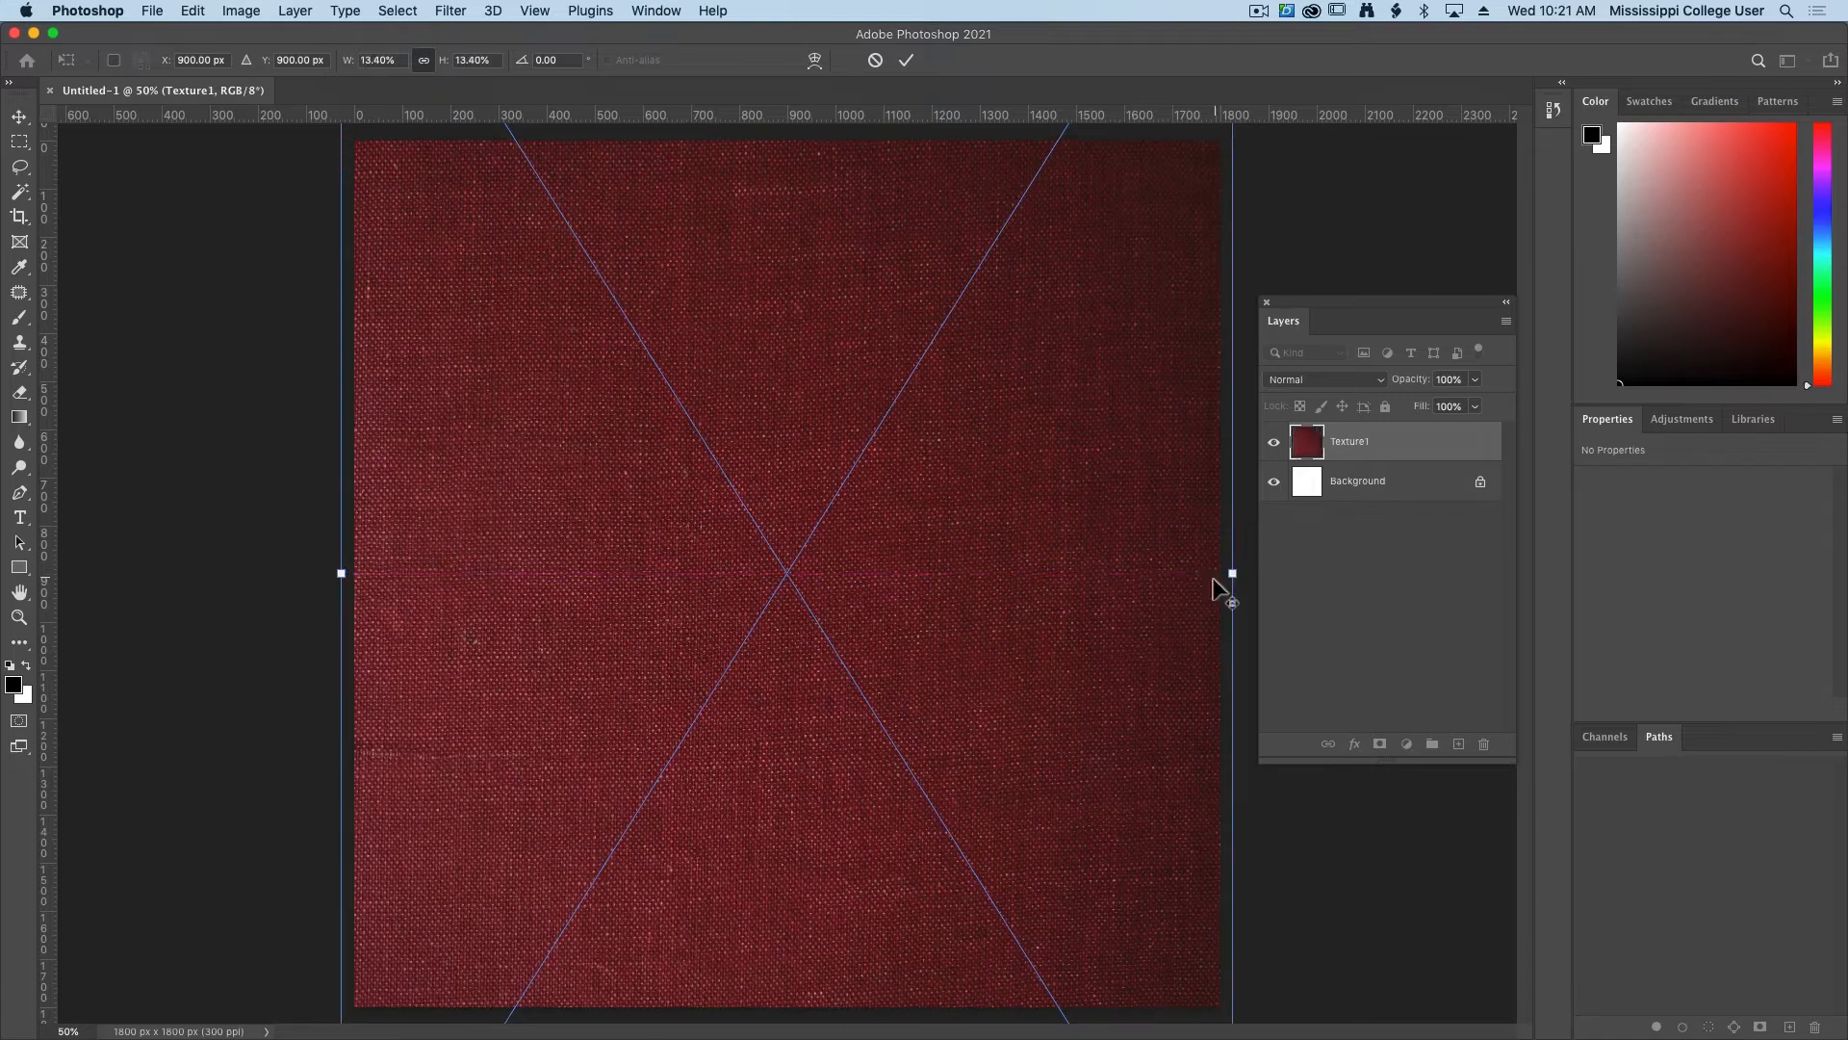
key("Return")
Place Texture2.jpg as an embedded image above Texture1 and enlarge it to the full 1800 px canvas width.
left_click(152, 10)
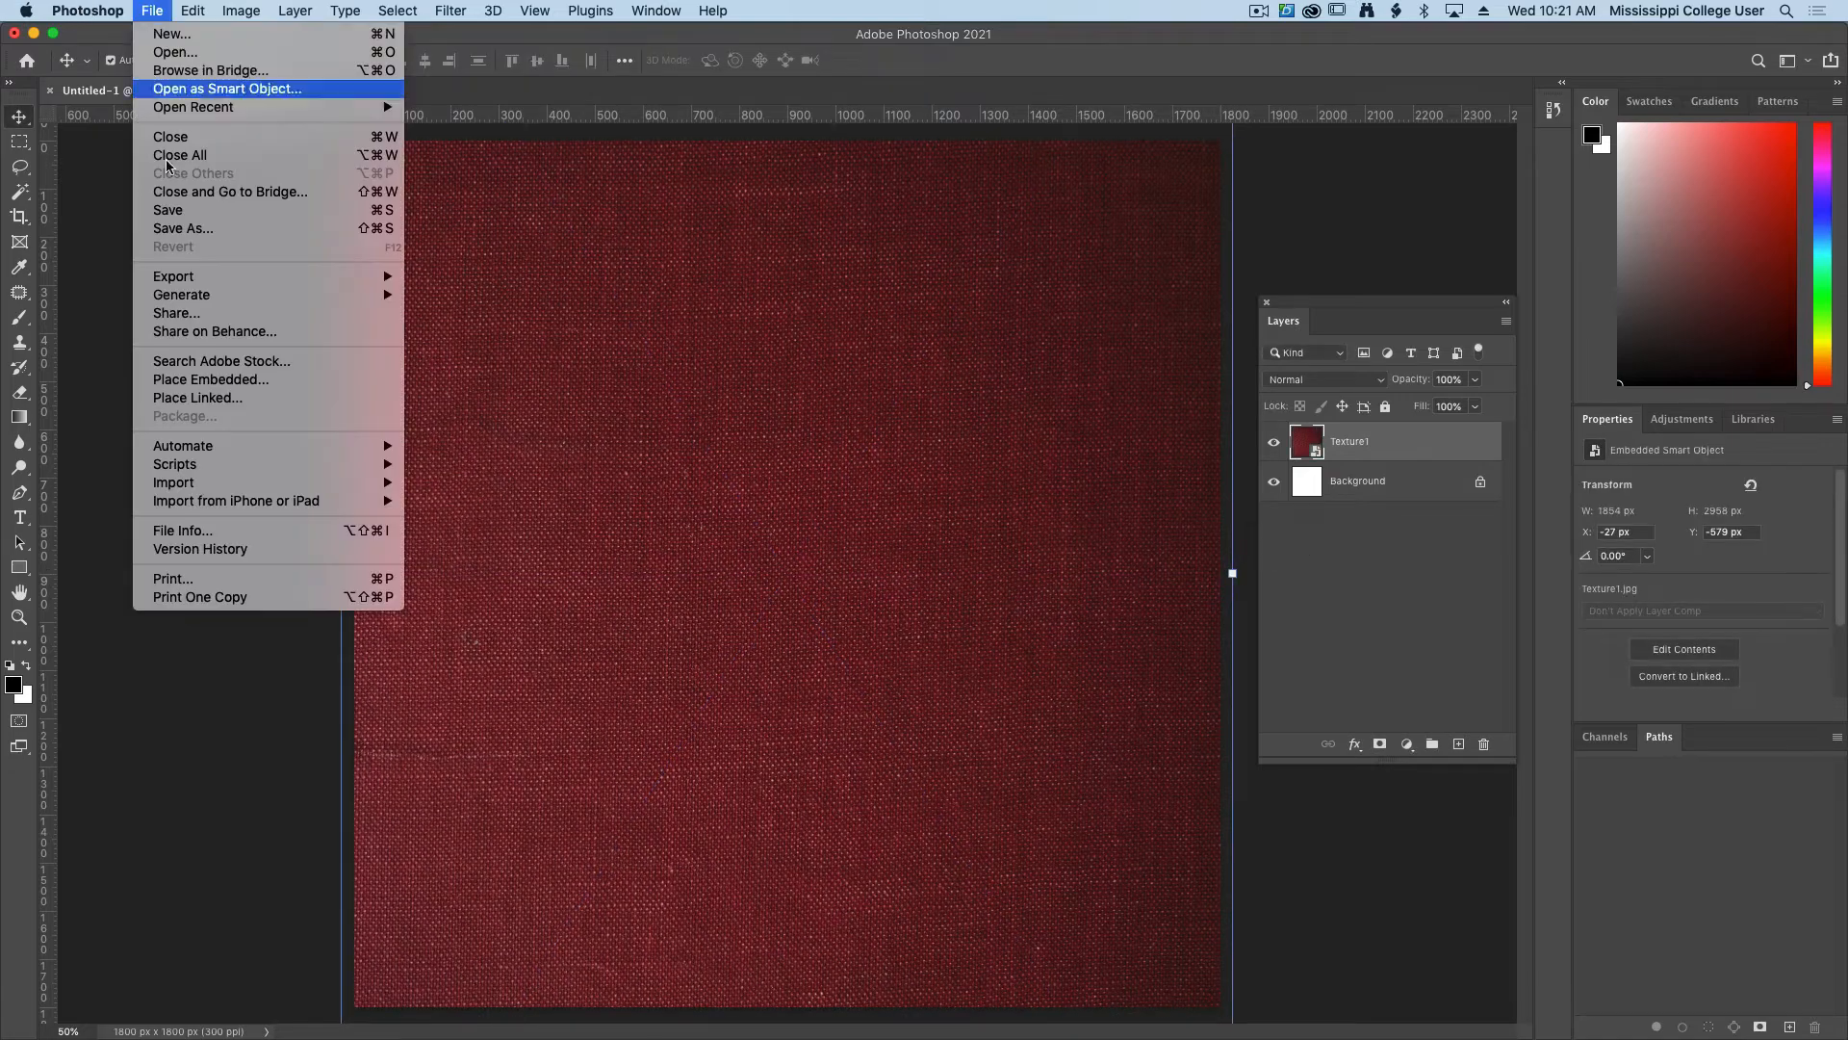
mouse_move(238, 305)
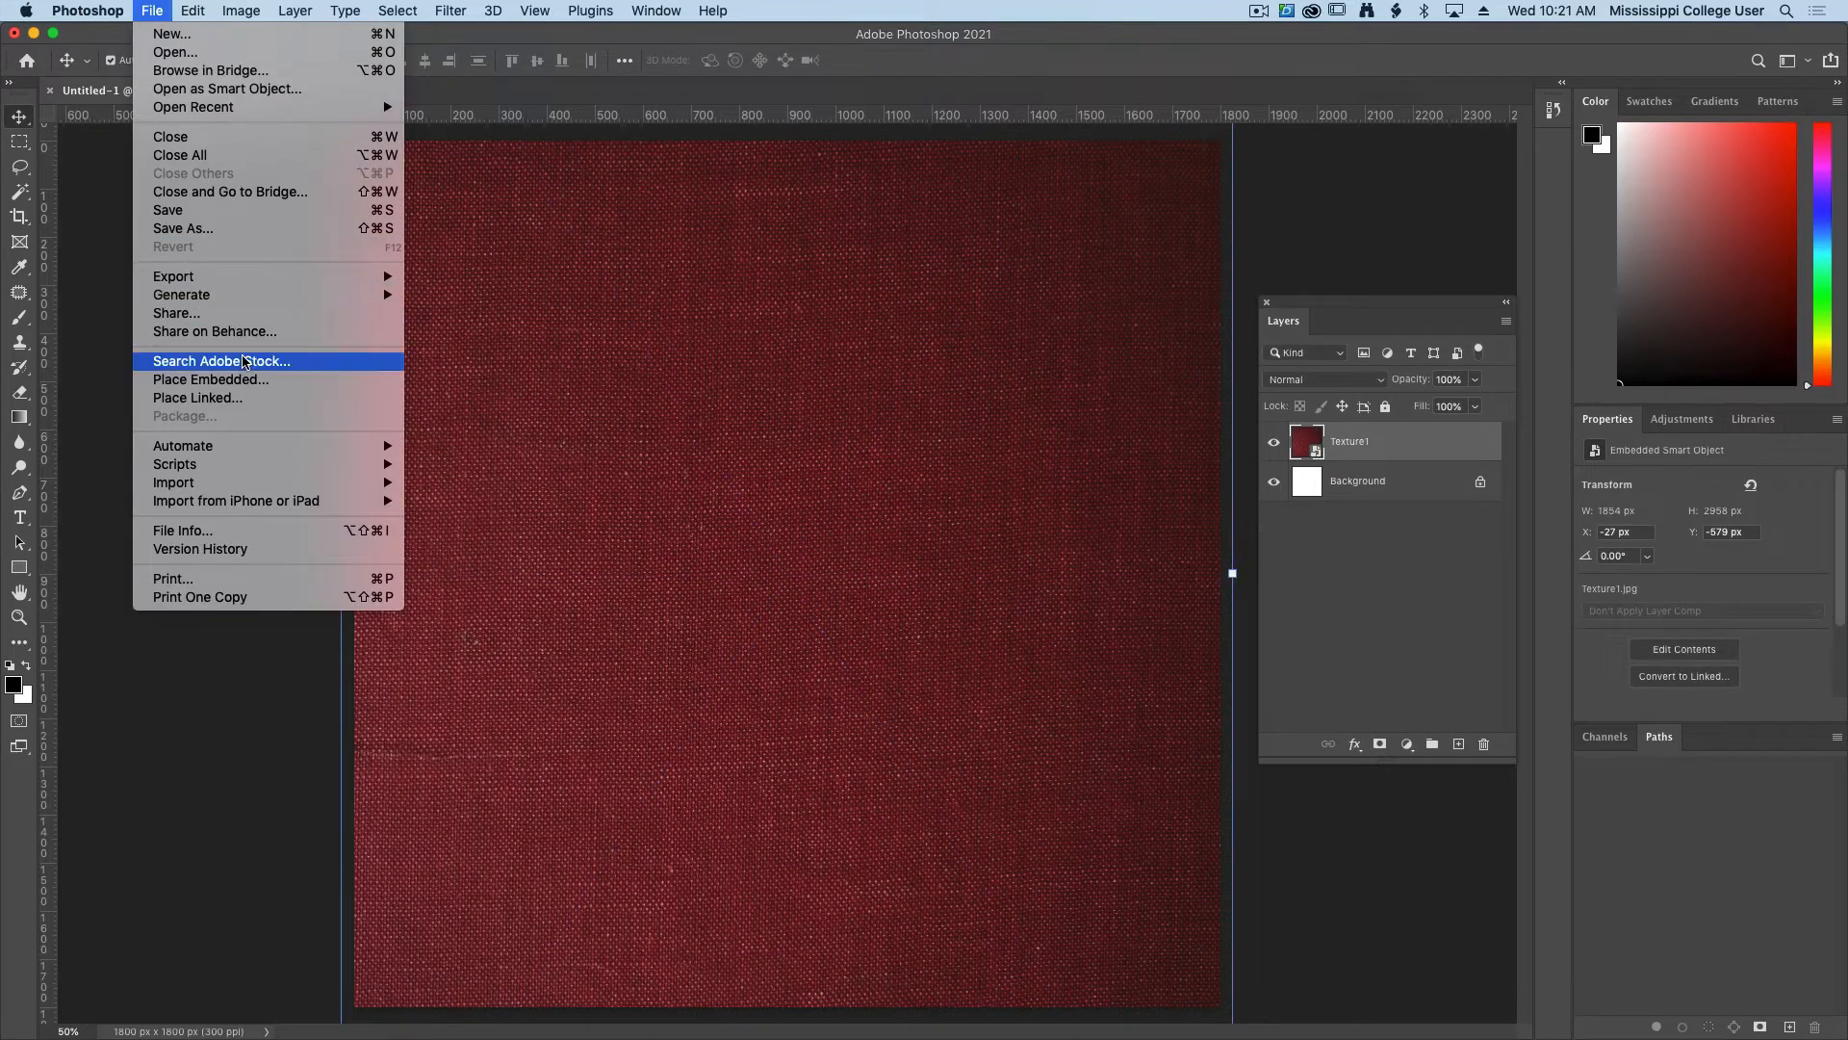
left_click(242, 379)
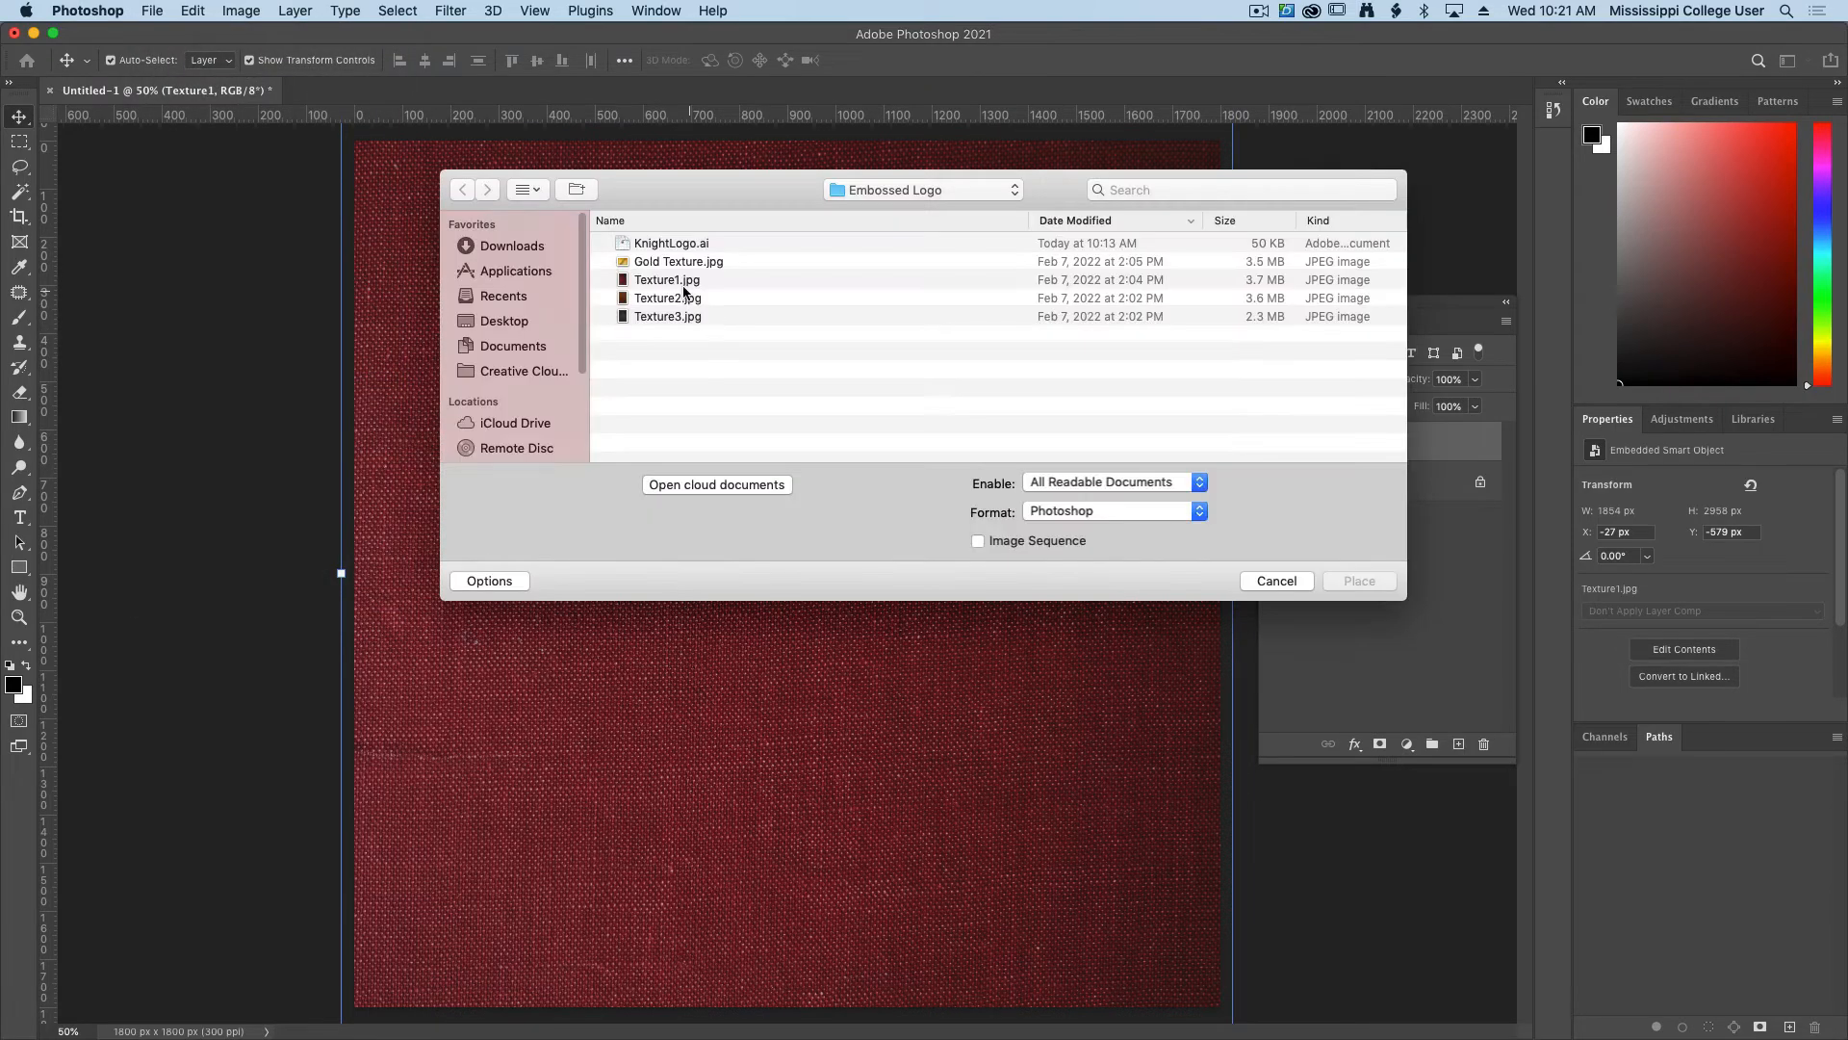
left_click(695, 316)
left_click(693, 299)
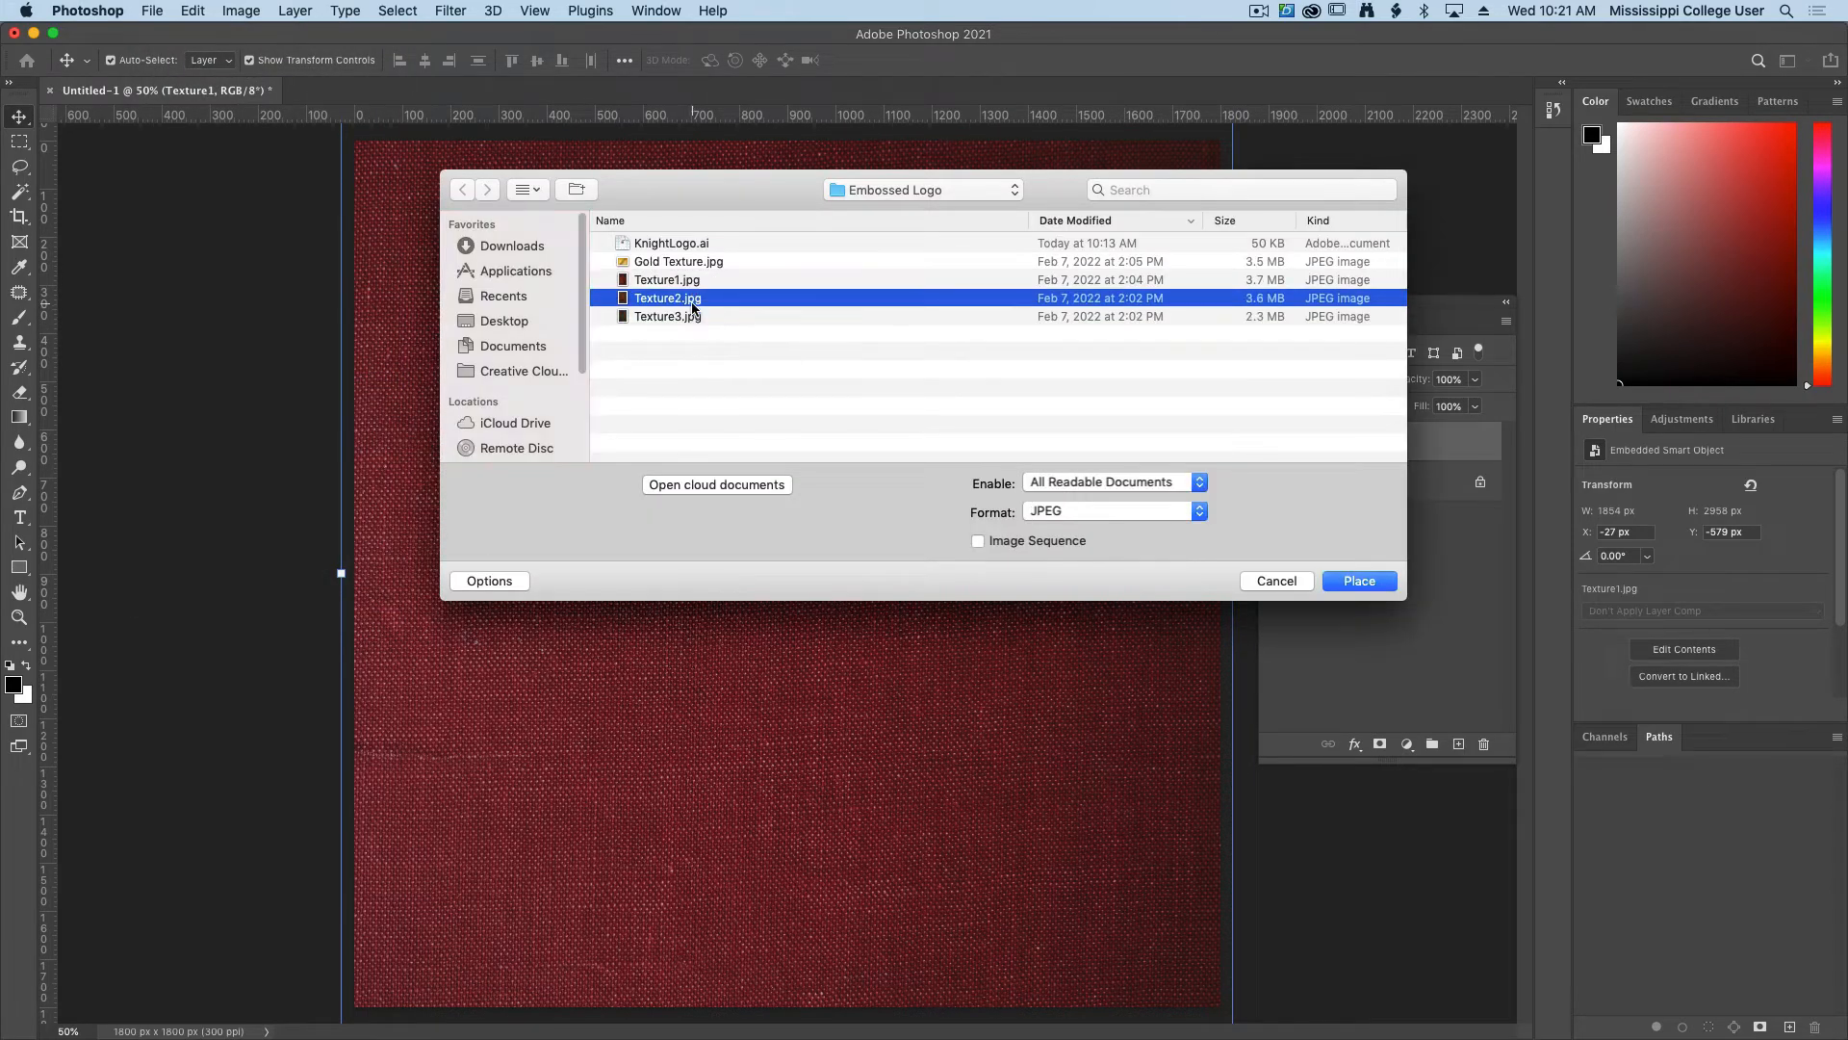
double_click(687, 299)
left_click_drag(1075, 575, 1220, 577)
key("Return")
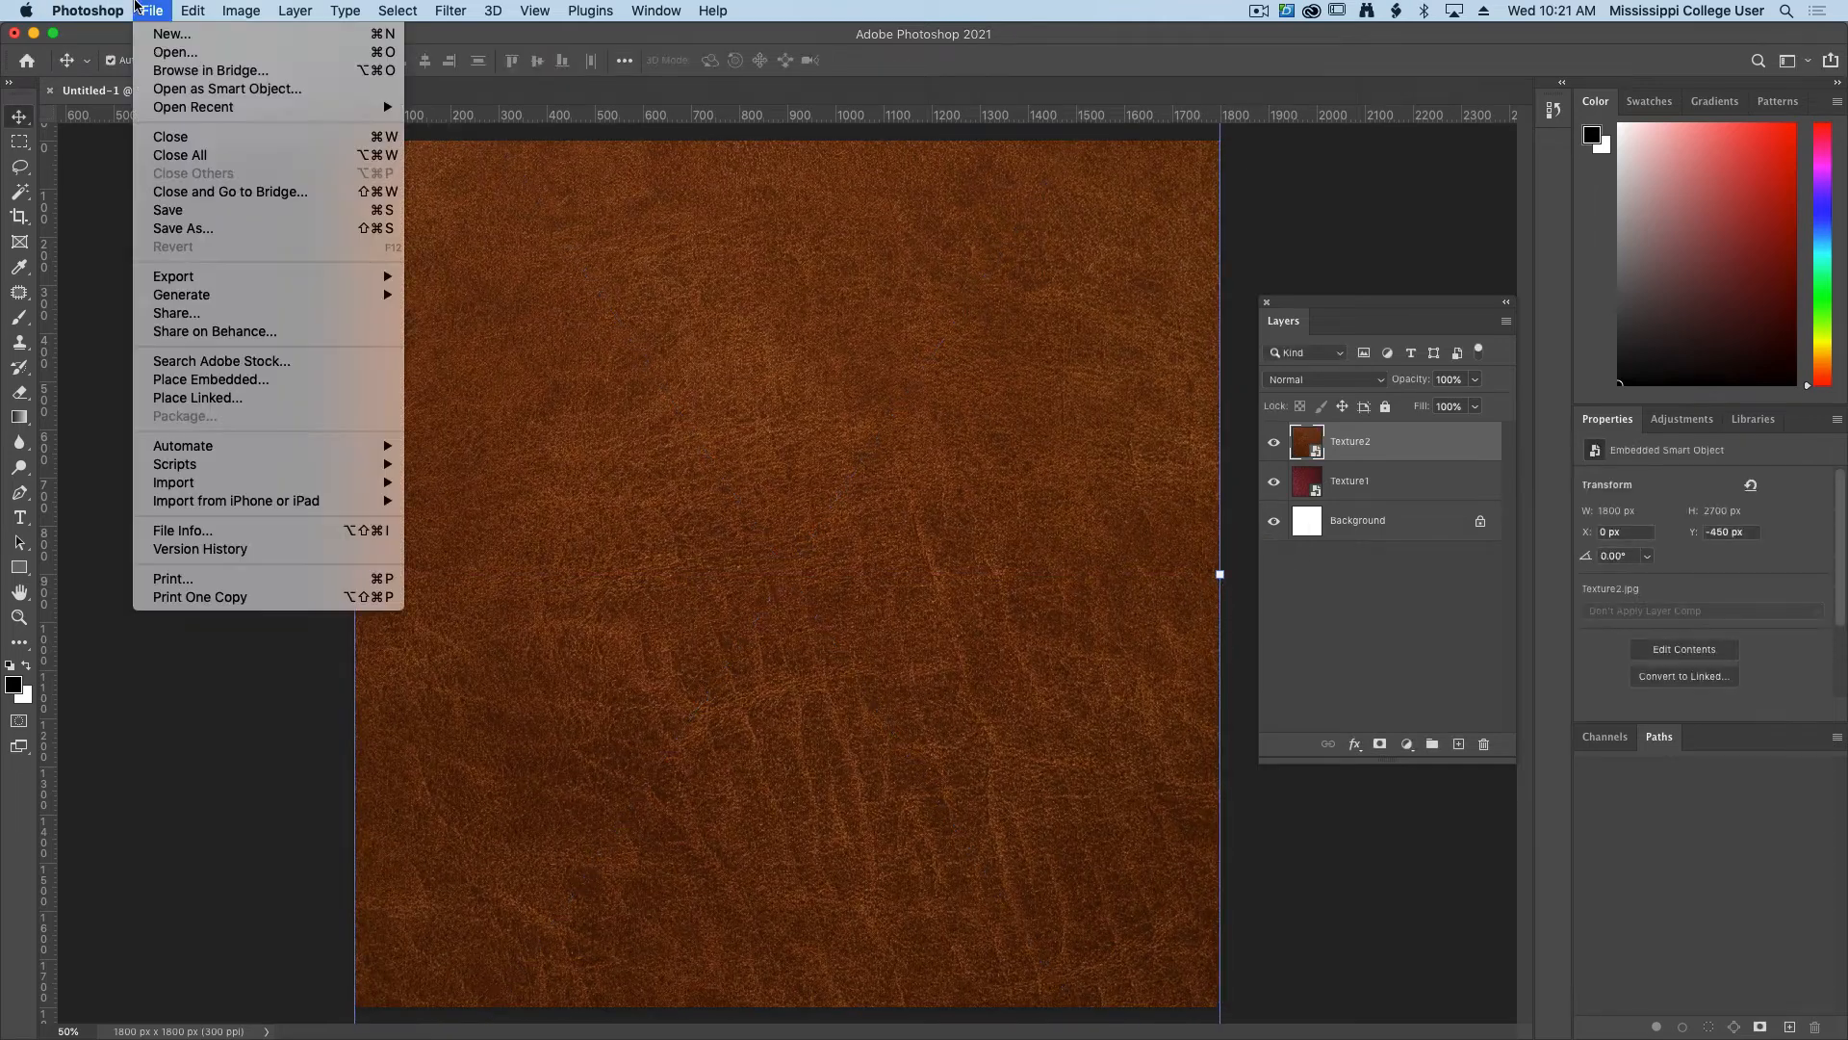
Place Texture3.jpg as an embedded image above Texture2 and scale it to about 13.35% to cover the canvas.
left_click(152, 10)
left_click(232, 385)
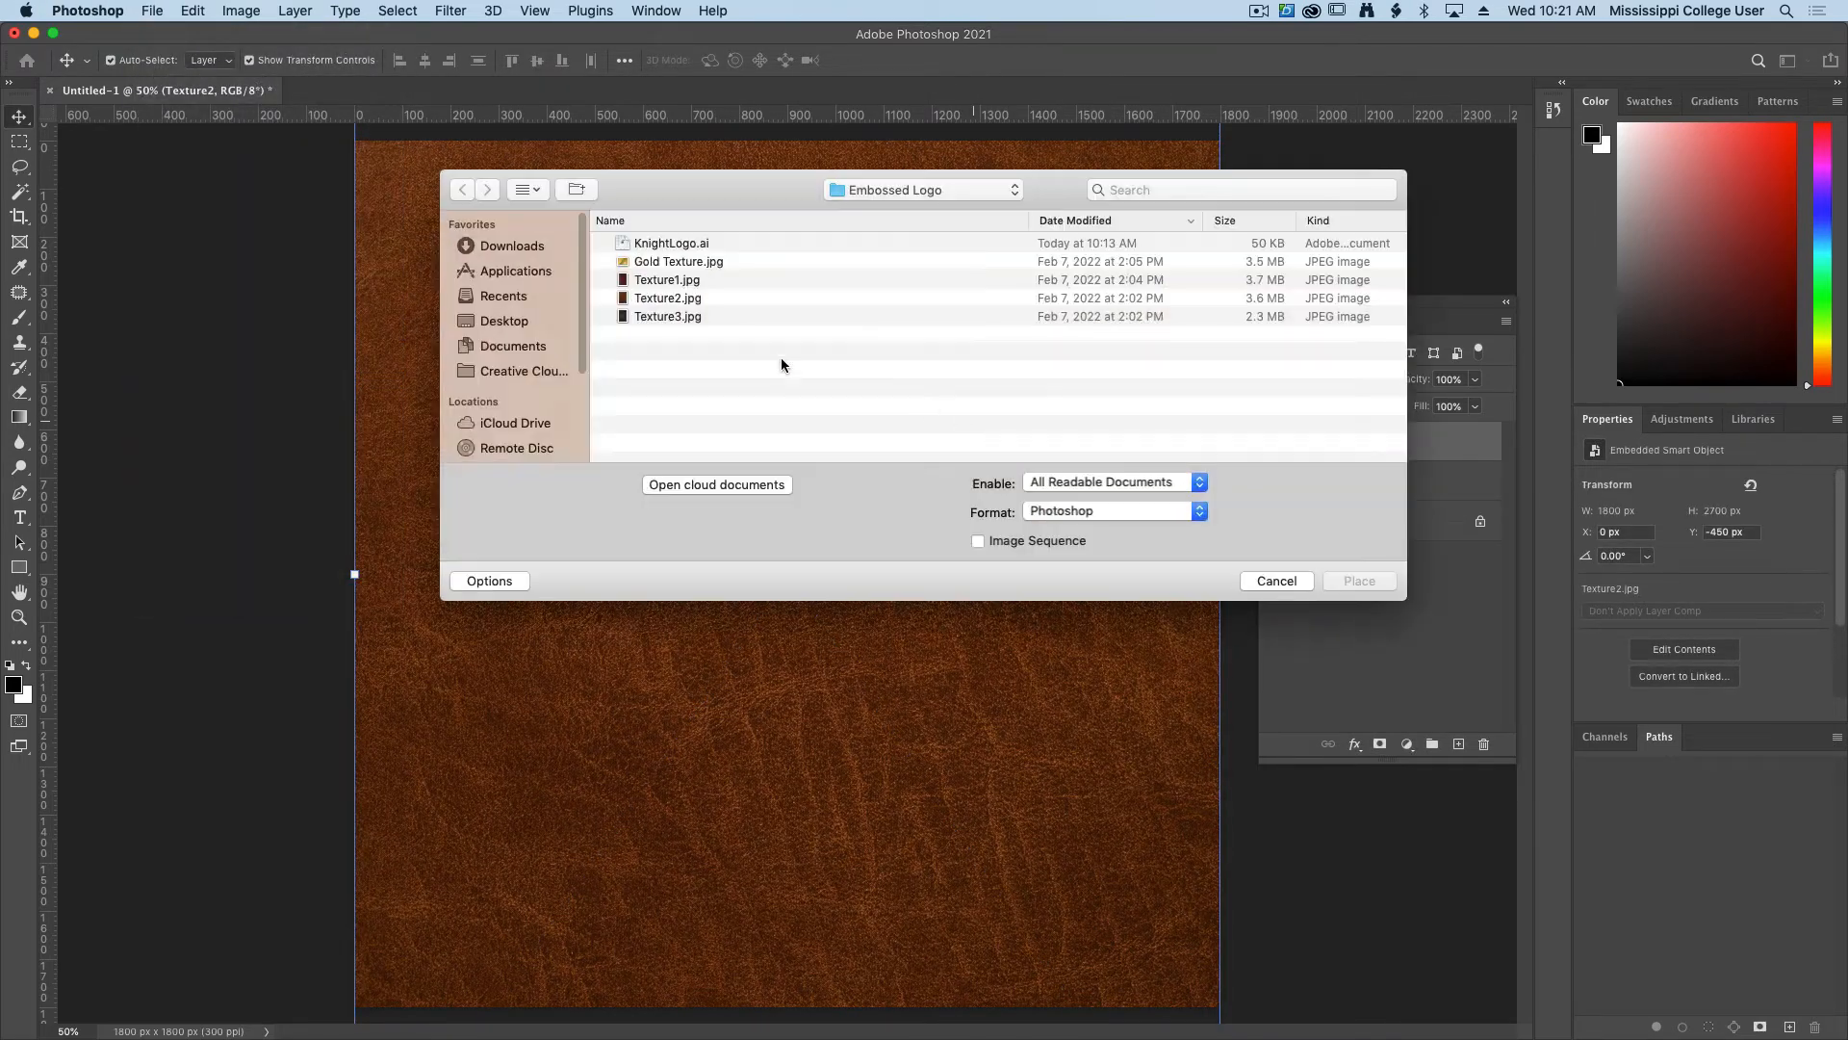
left_click(676, 317)
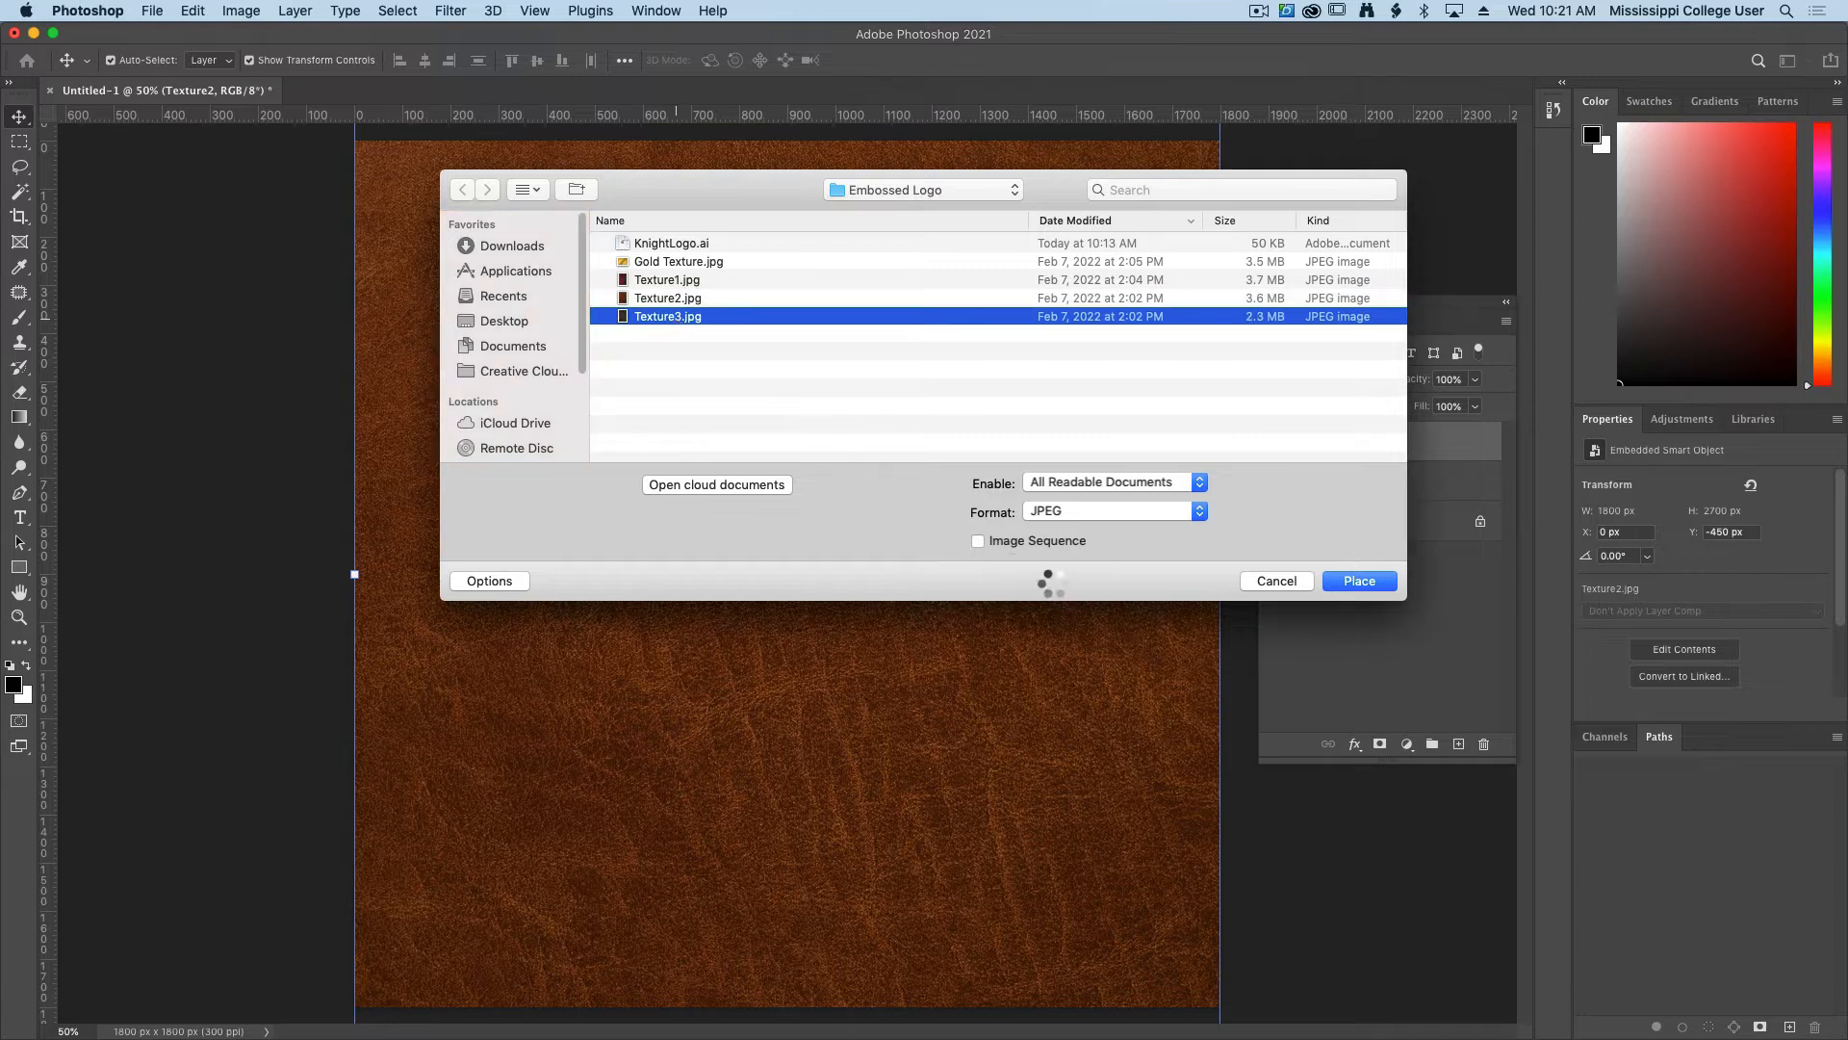
key("Return")
left_click_drag(1138, 584, 1238, 585)
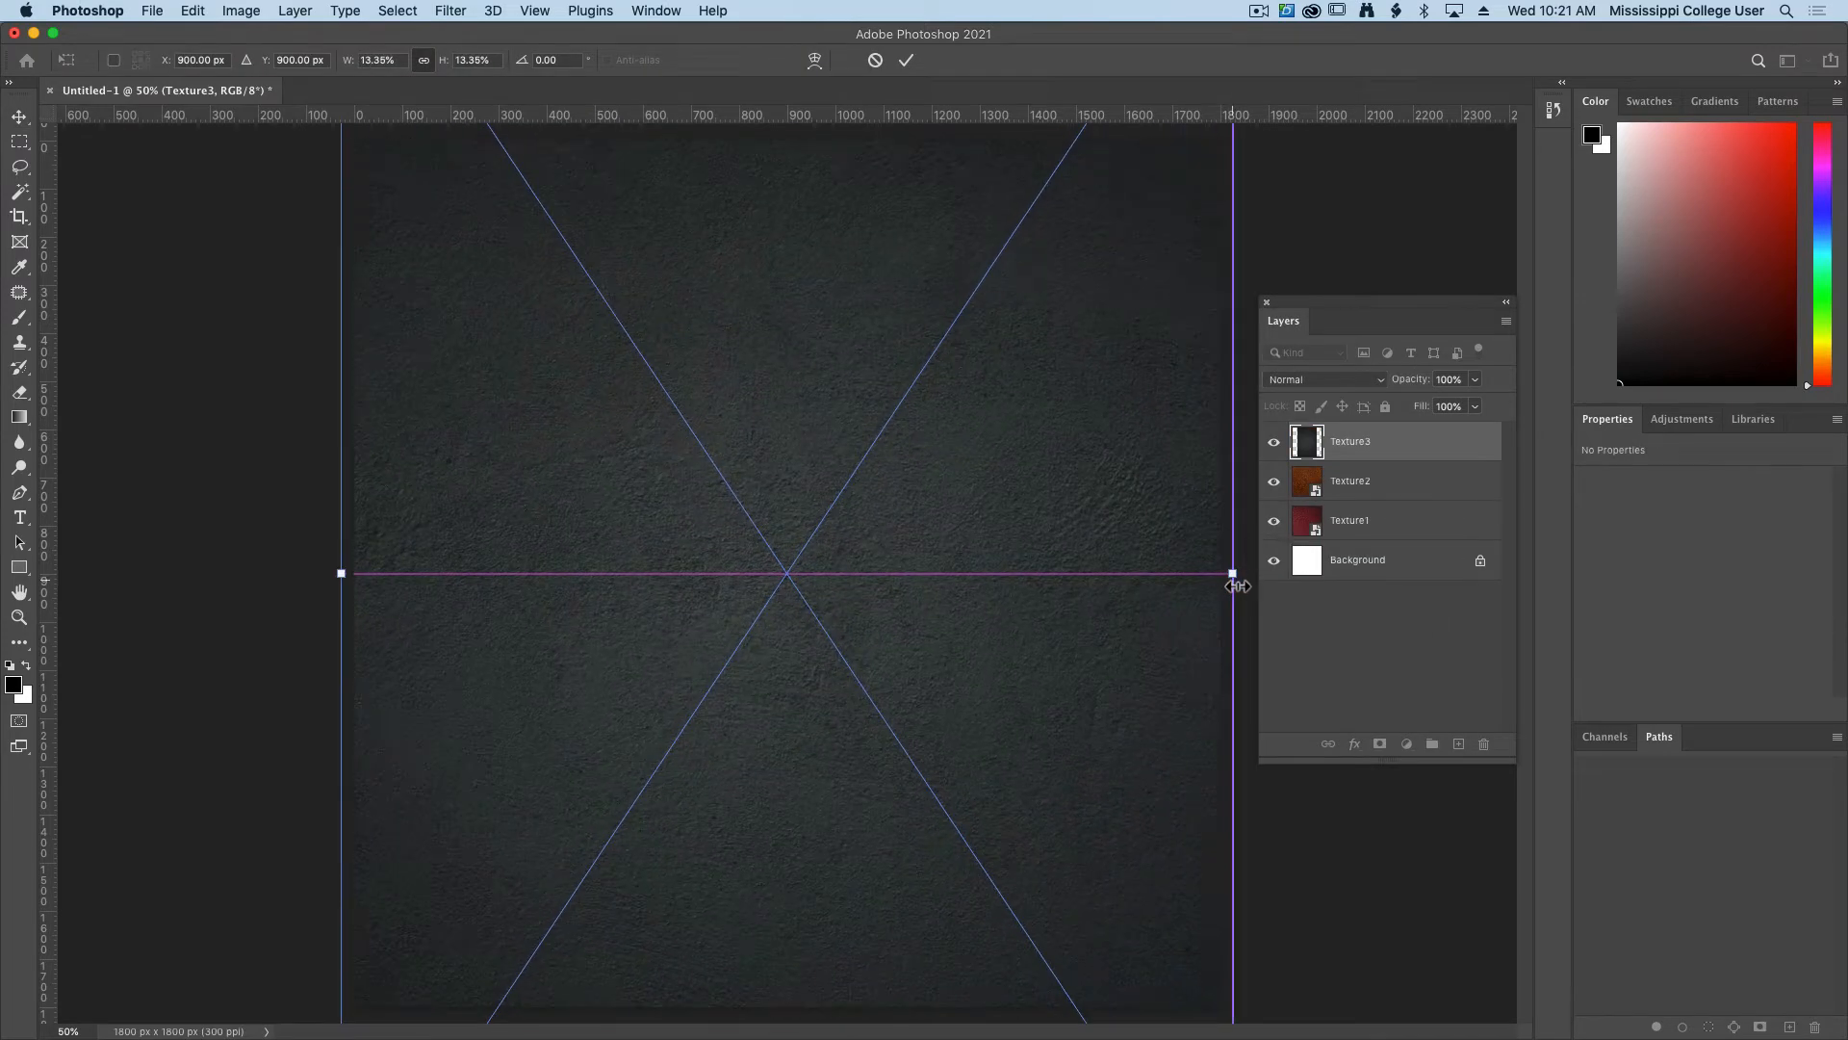
key("Return")
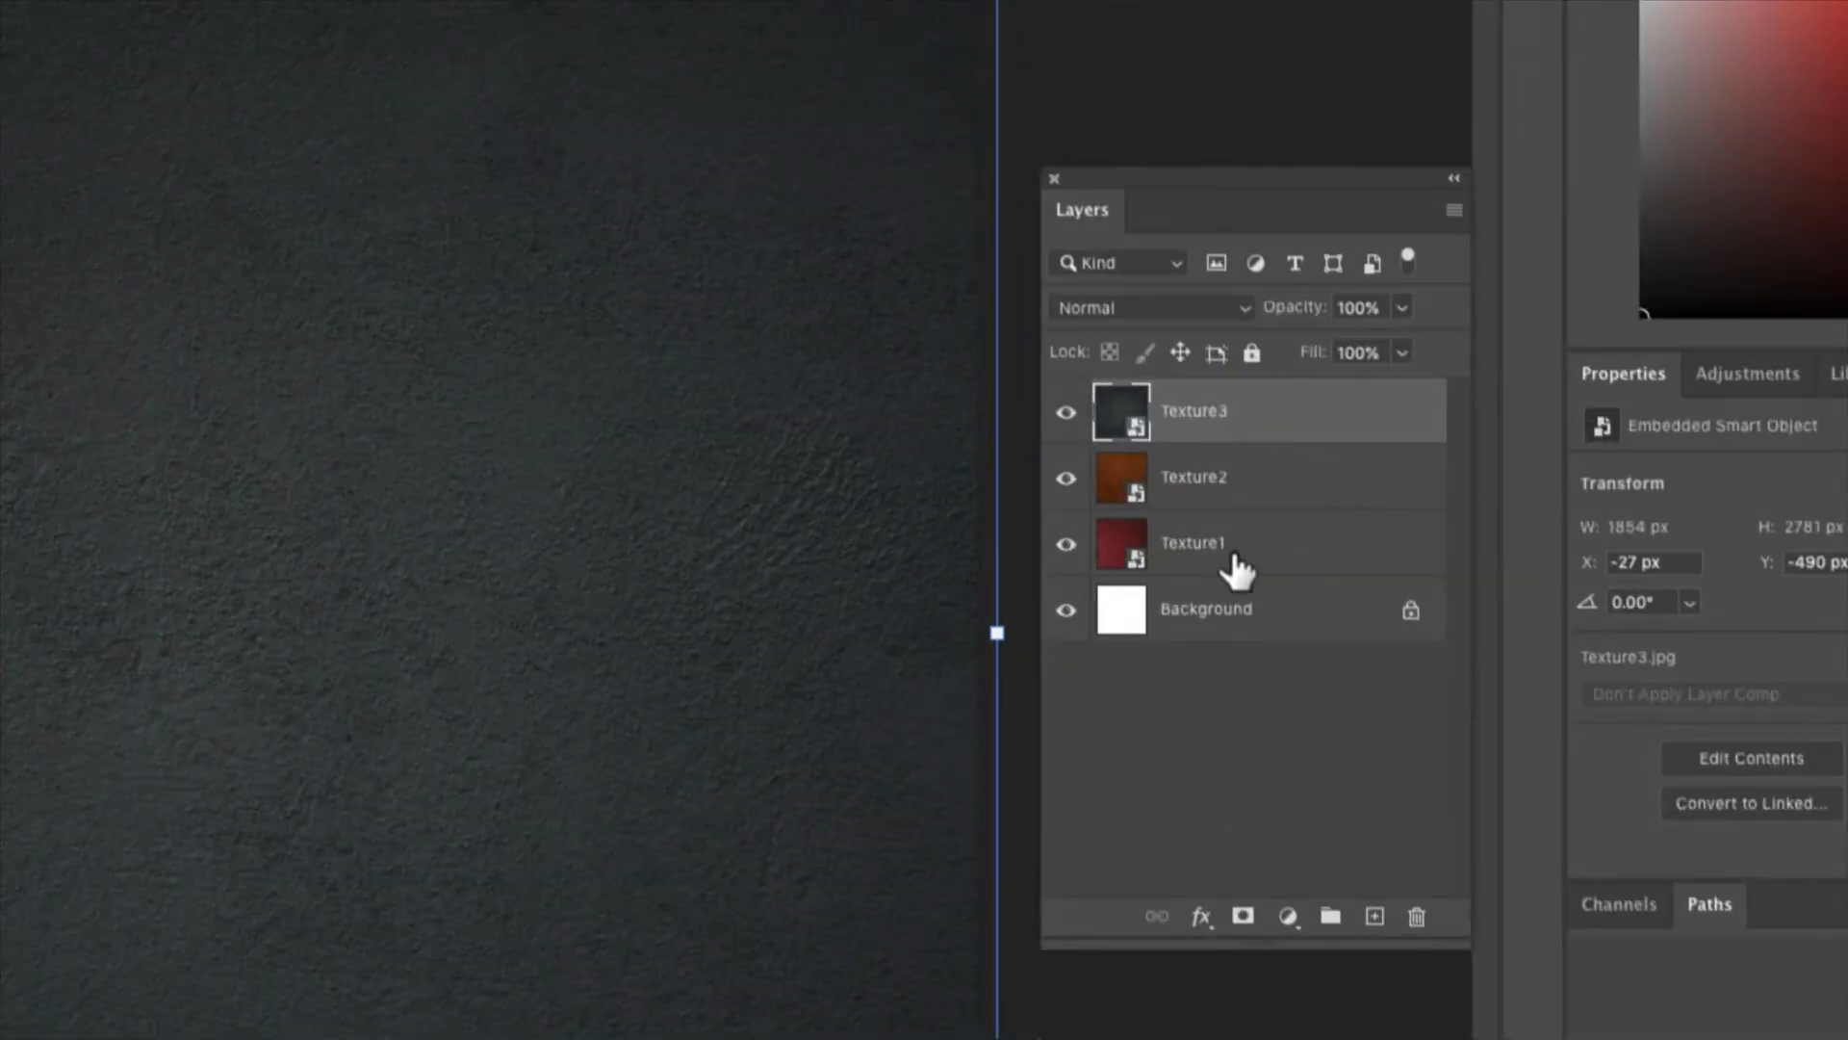
Group the Texture1, Texture2 and Texture3 layers and name the group "Textures".
left_click(1269, 551, "shift")
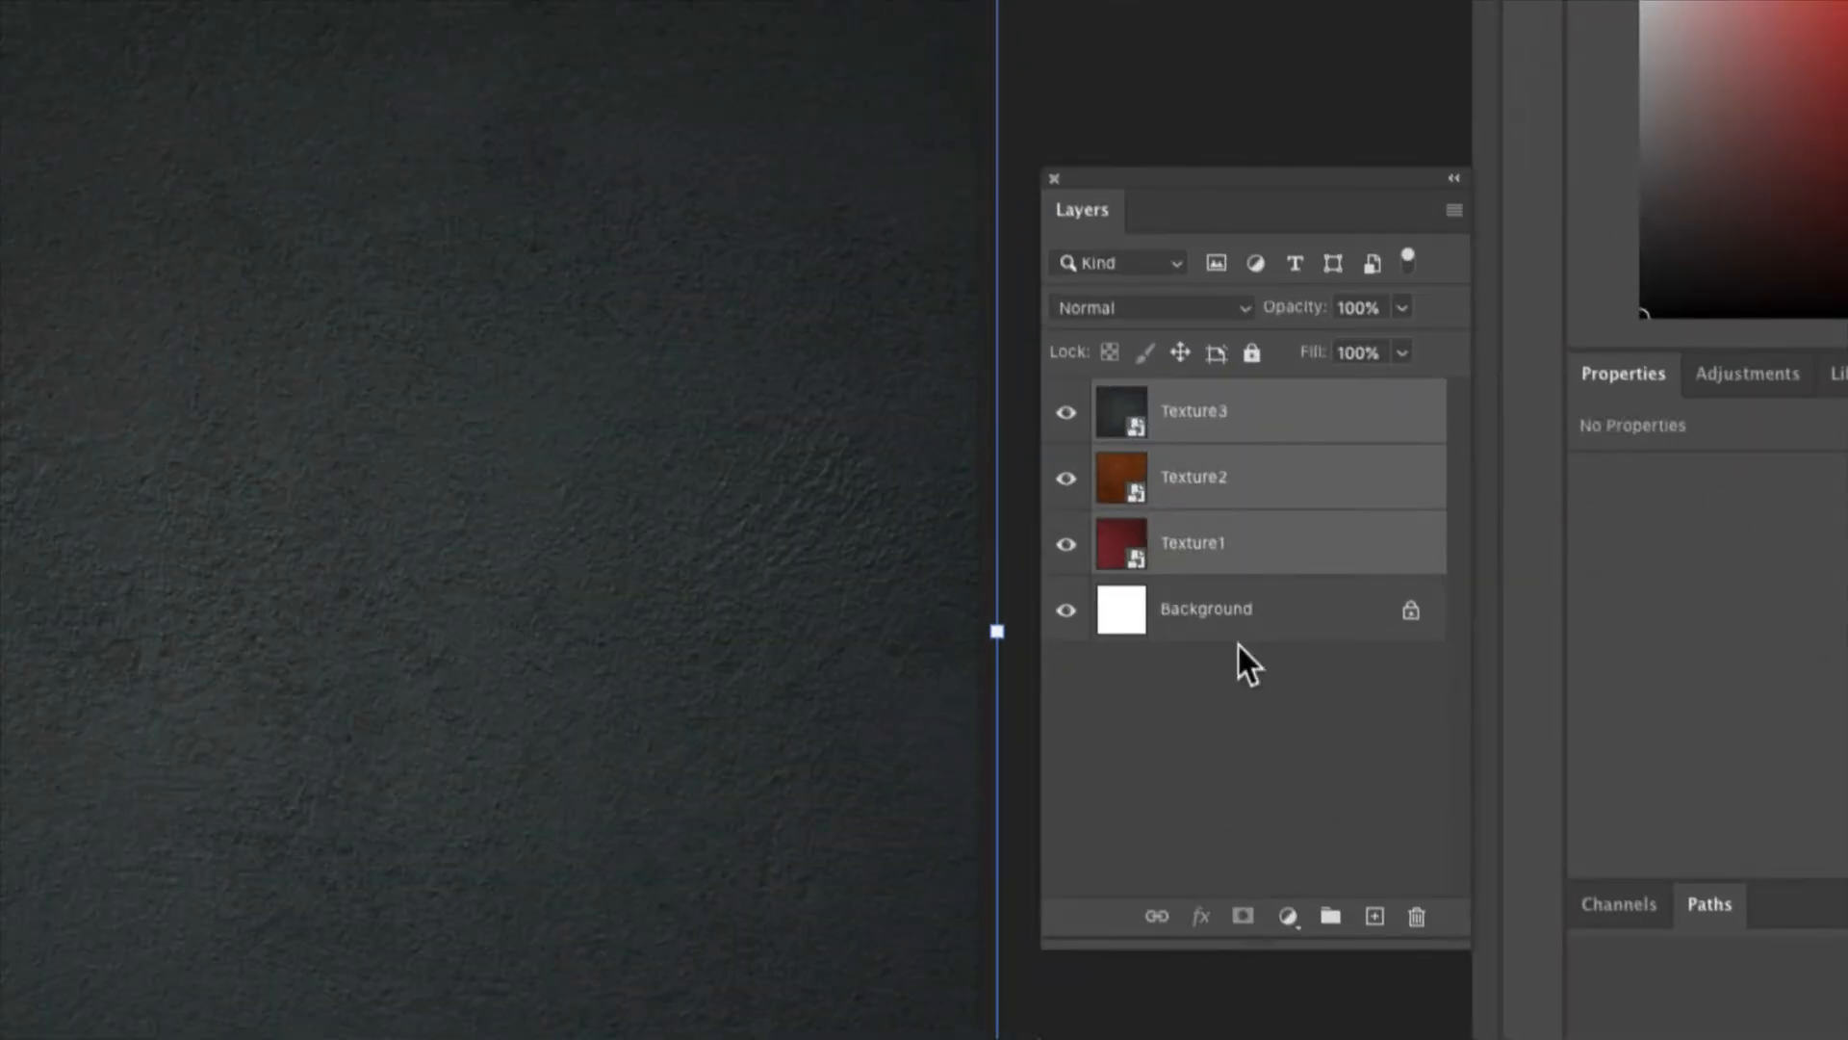
left_click(1330, 916)
left_click(1103, 397)
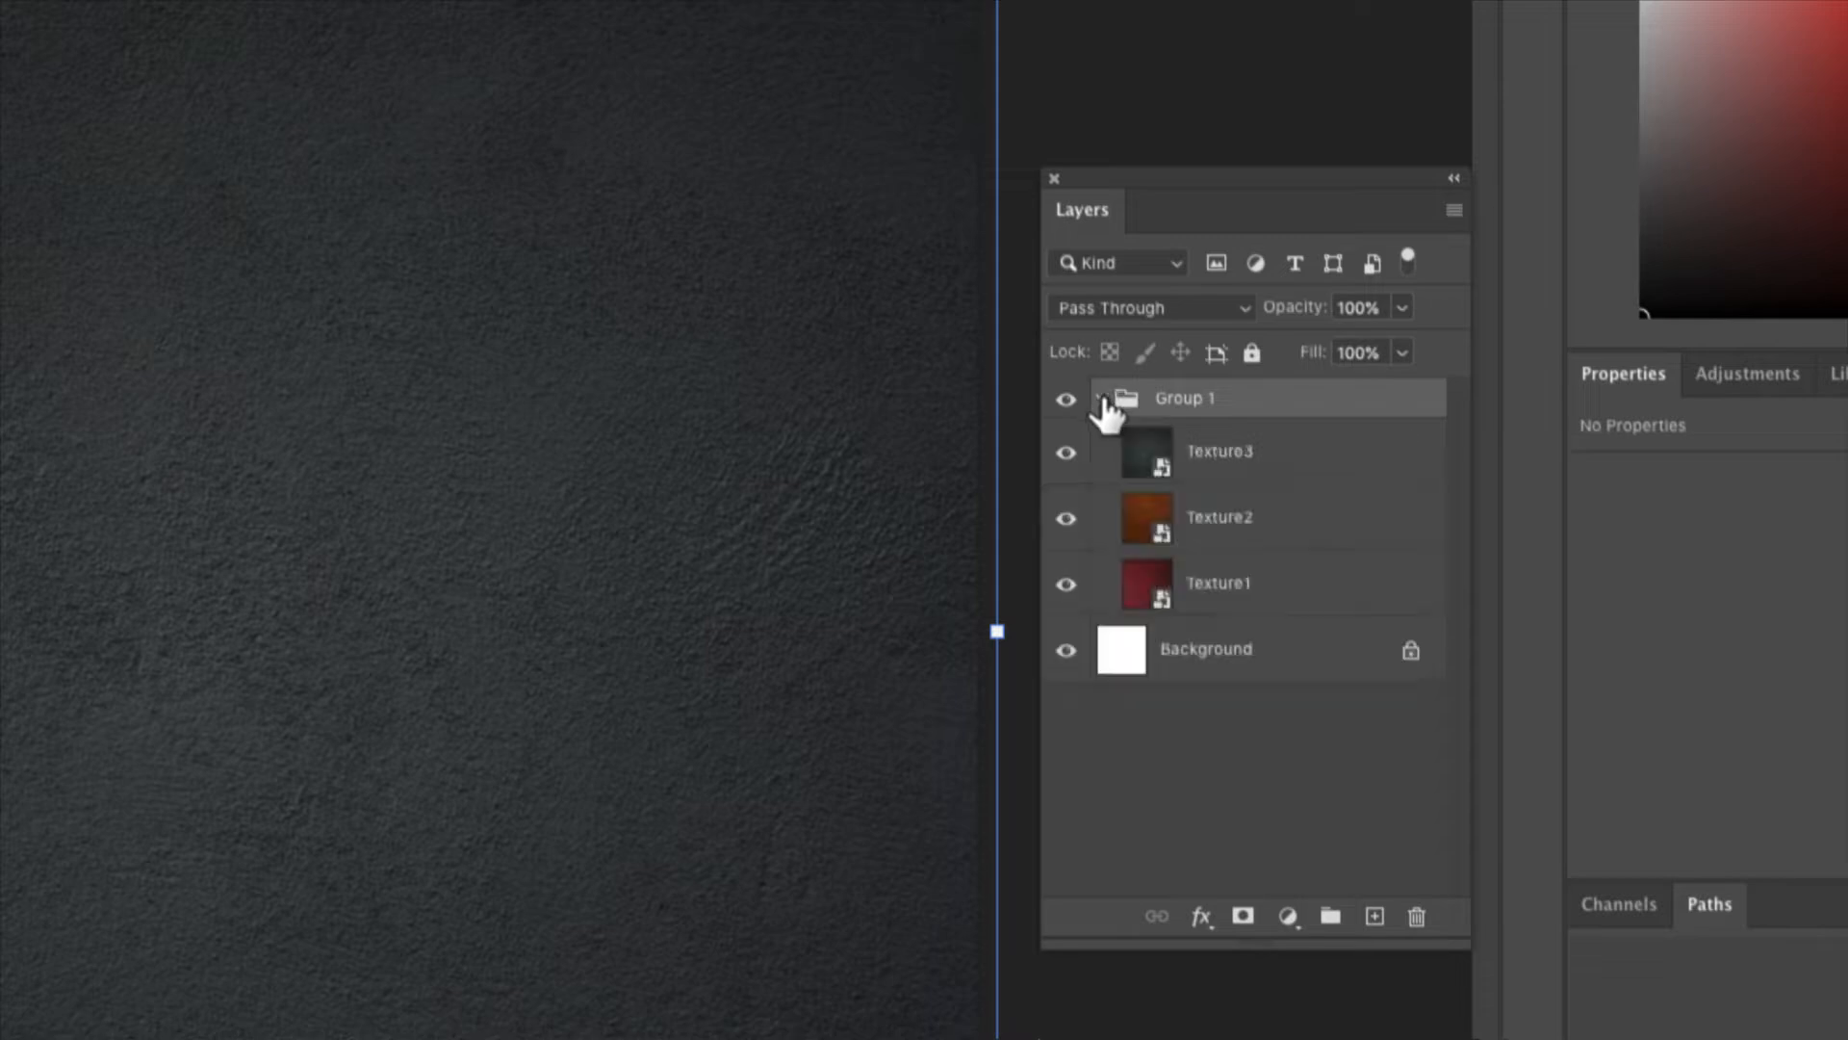
left_click(1103, 398)
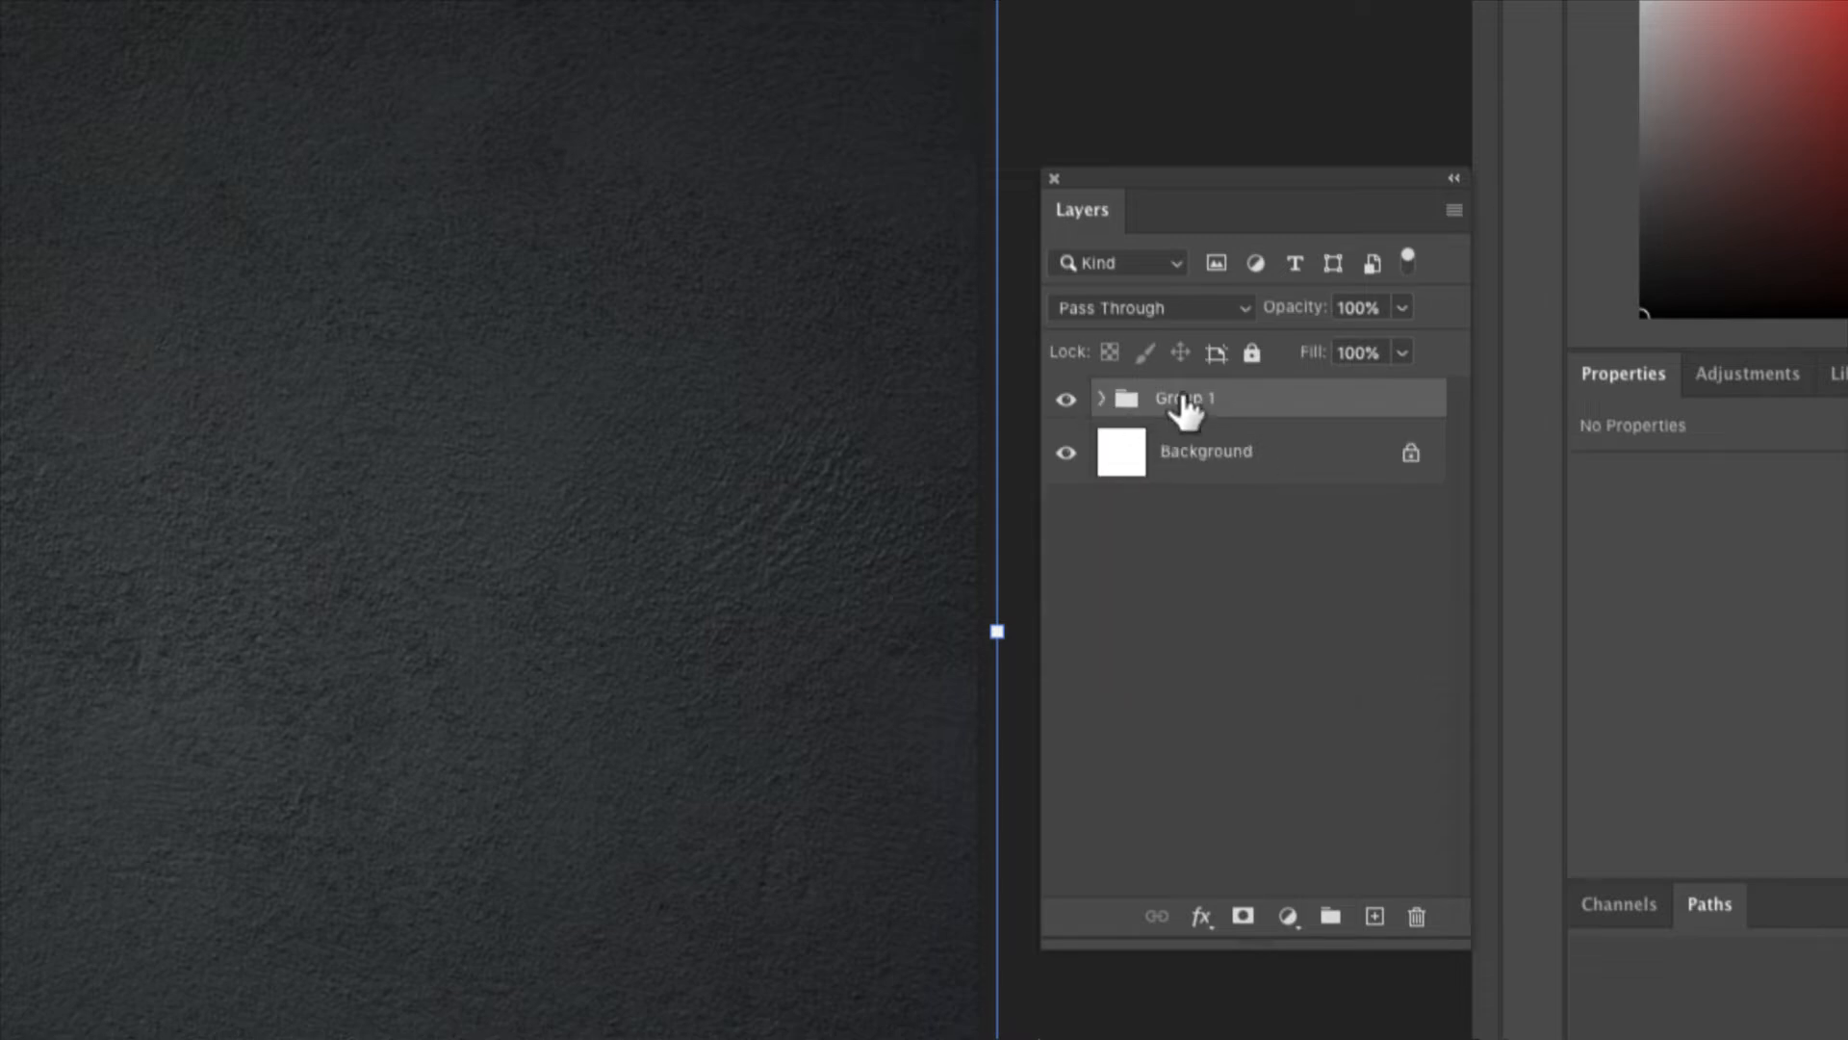
double_click(1184, 397)
type("Textures")
key("Return")
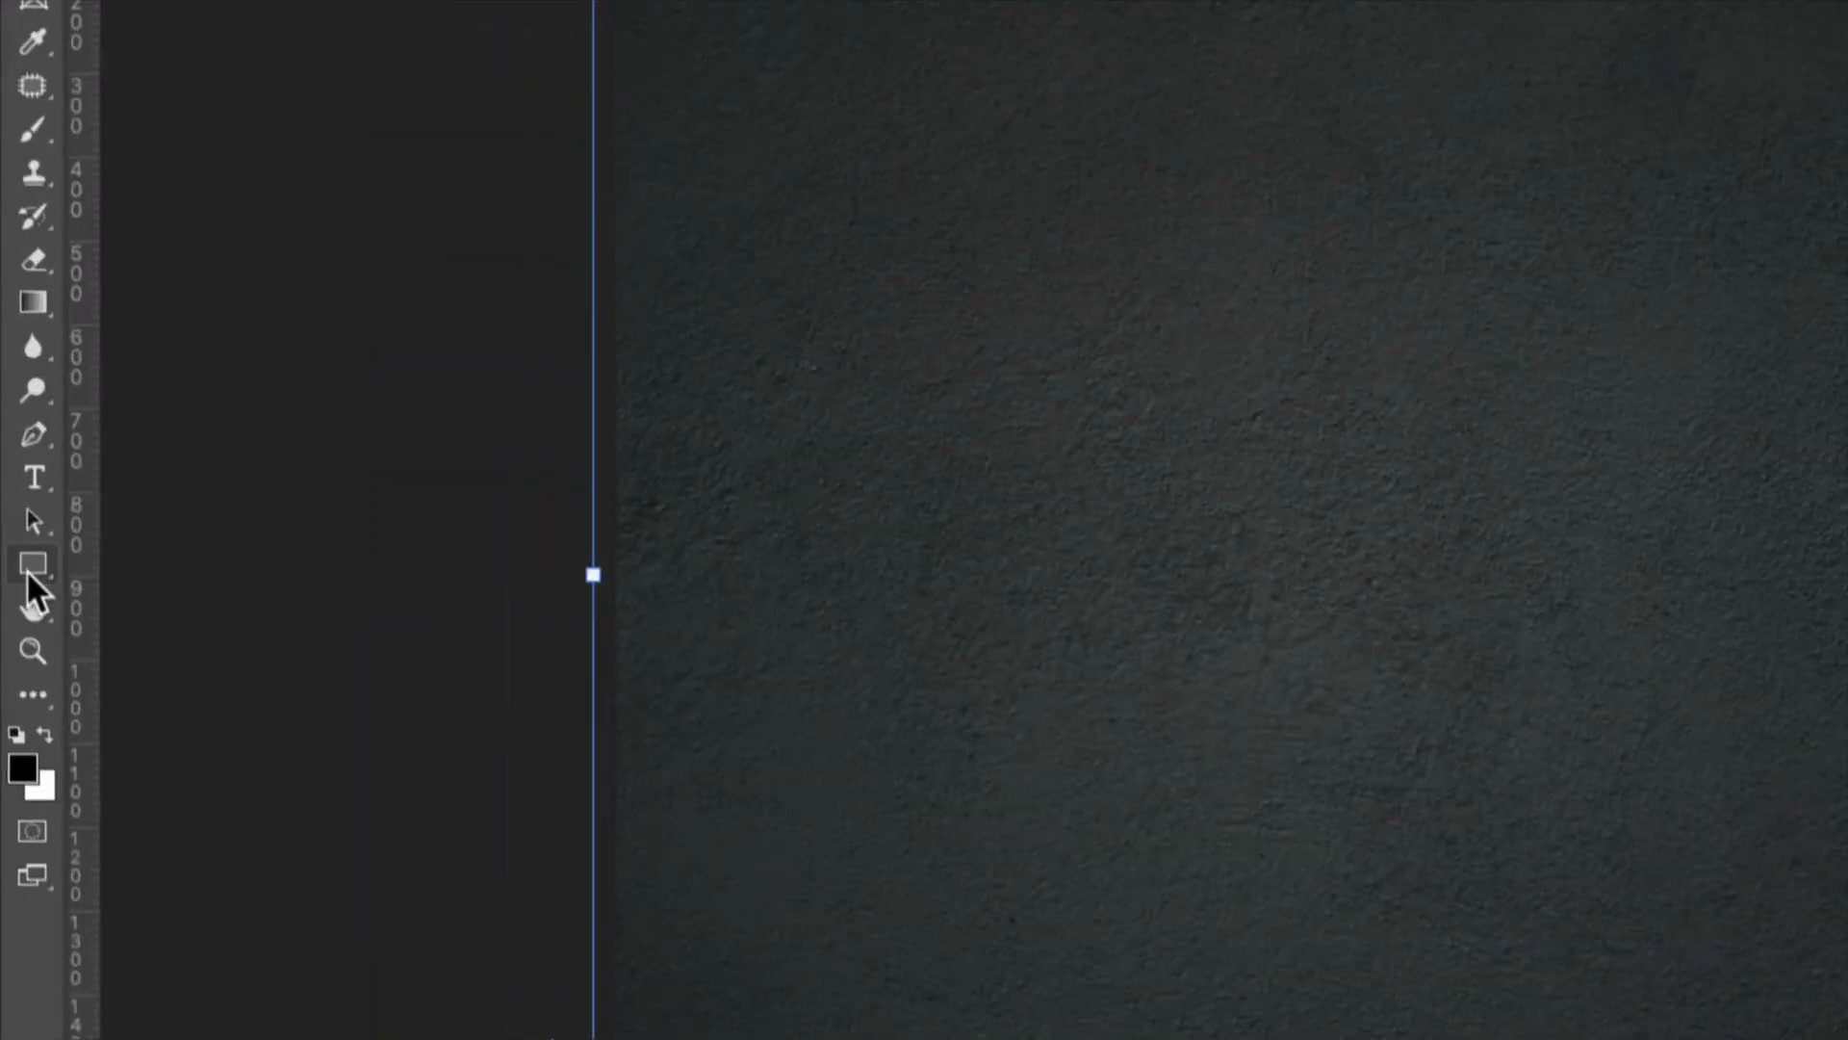
Draw a rectangle shape about 1640 x 1662 px over most of the canvas, with a white fill and no stroke.
left_click(29, 569)
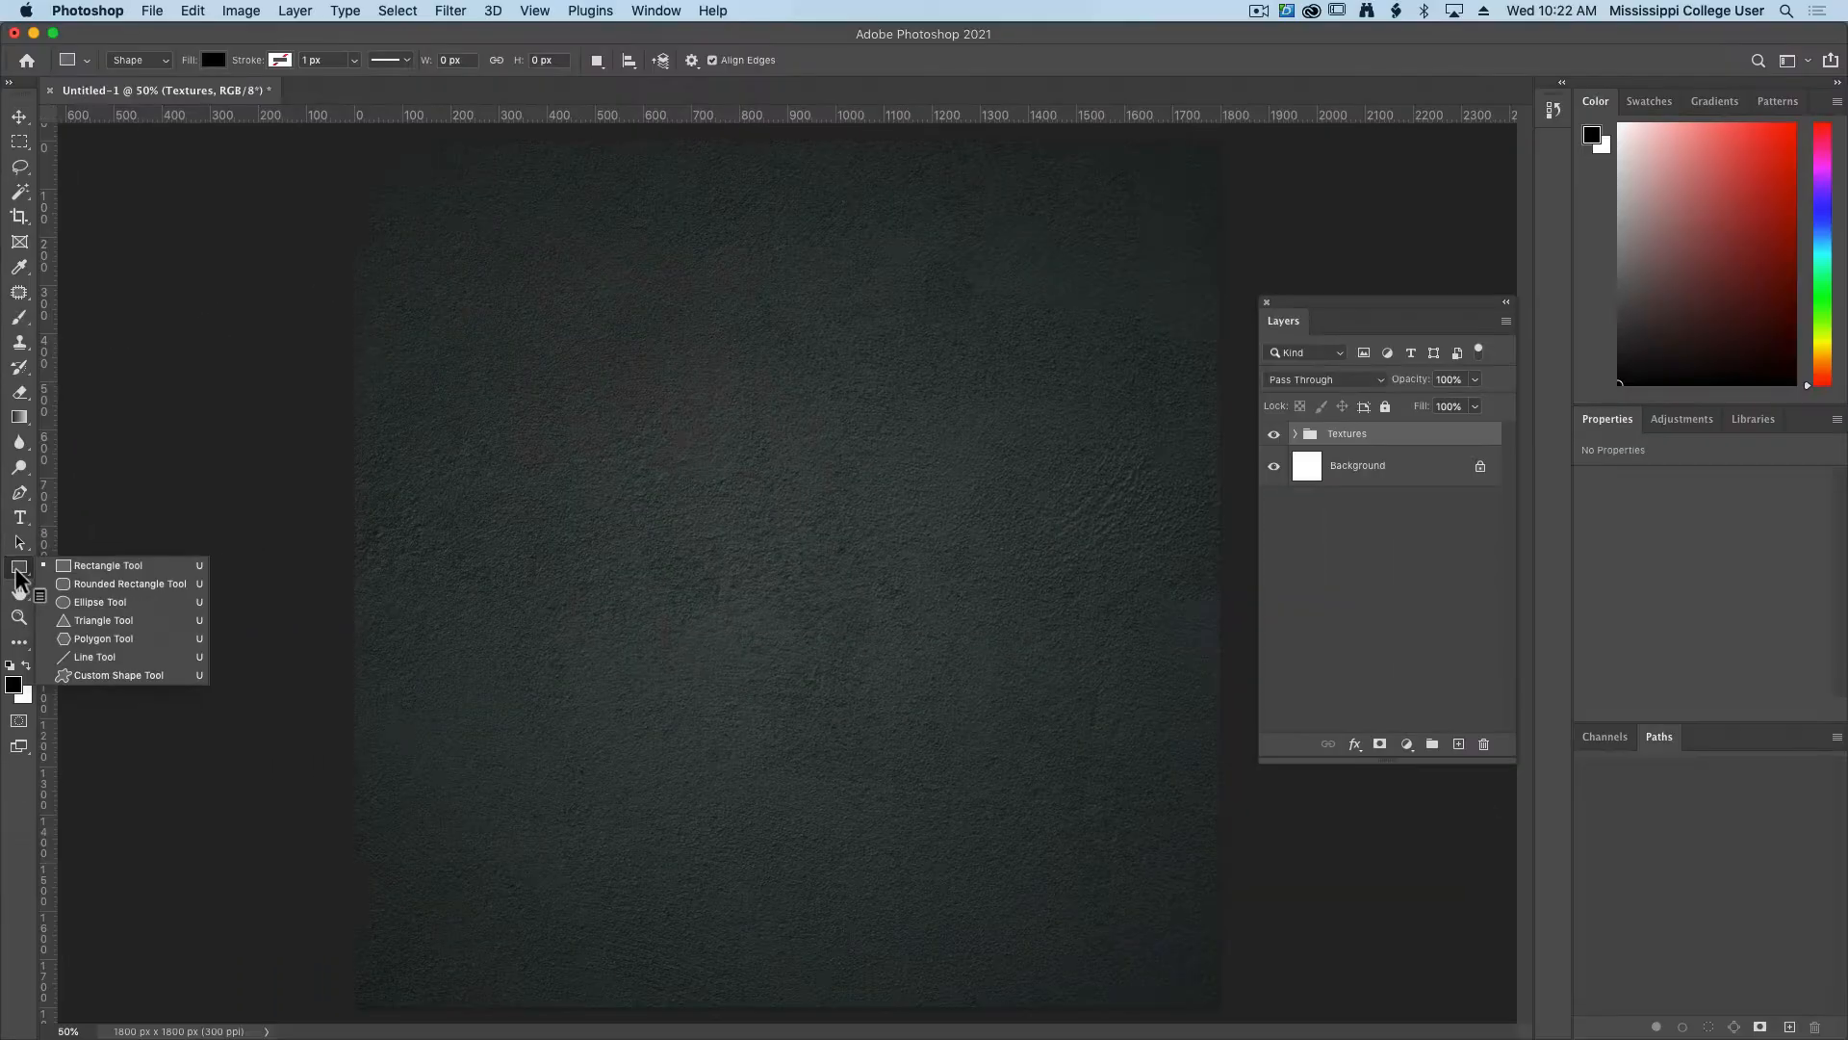
left_click(183, 561)
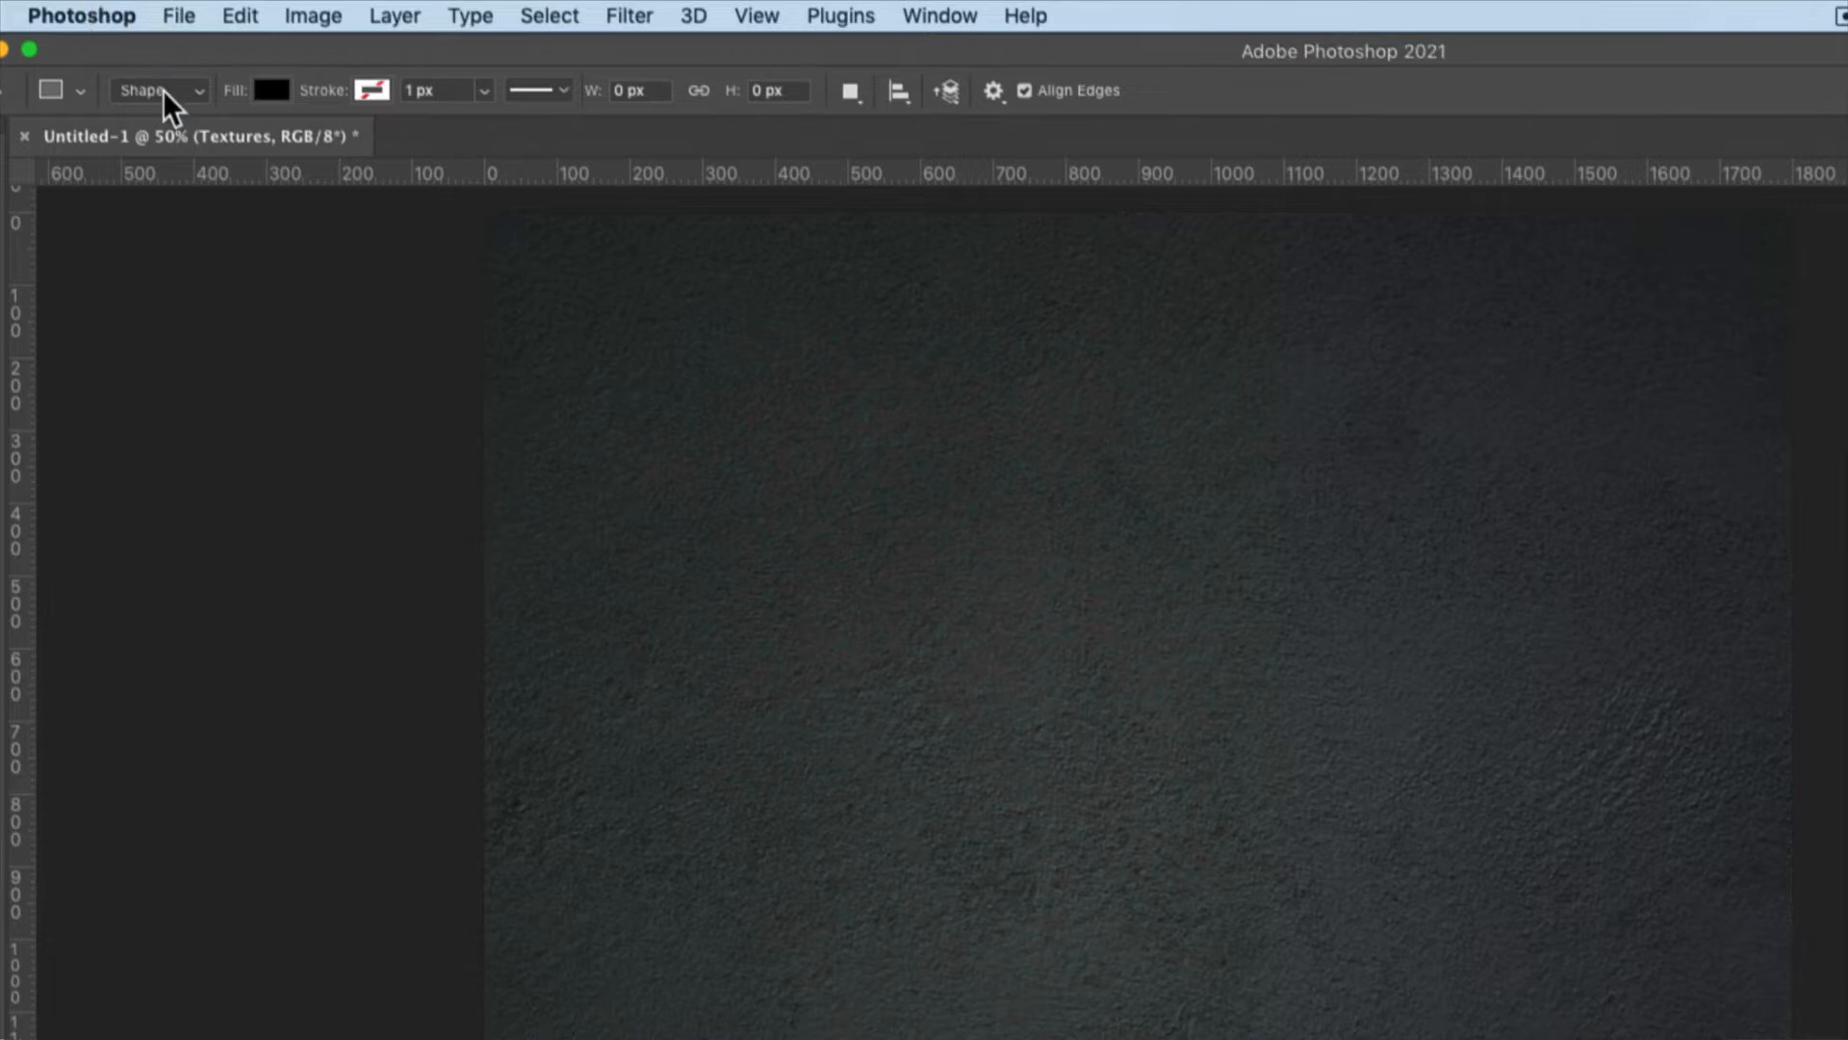
left_click(141, 60)
left_click(151, 90)
left_click(270, 91)
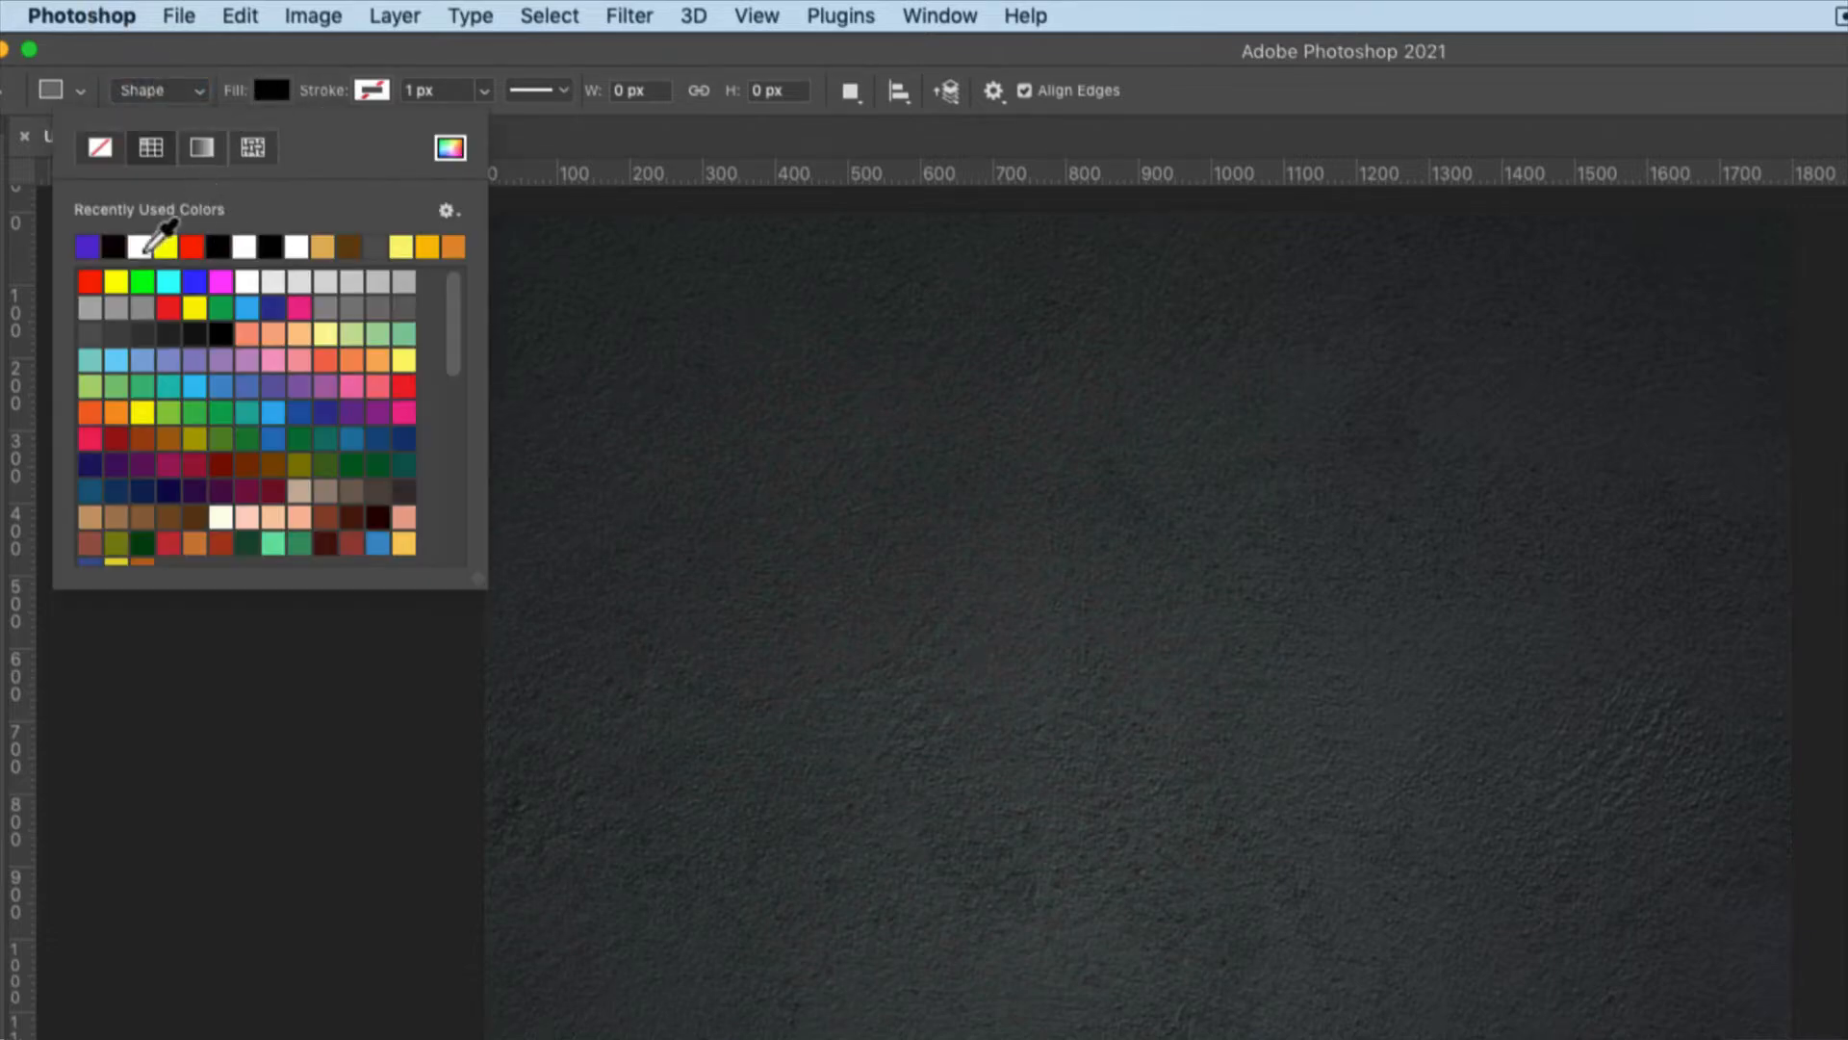
left_click(142, 246)
left_click(331, 57)
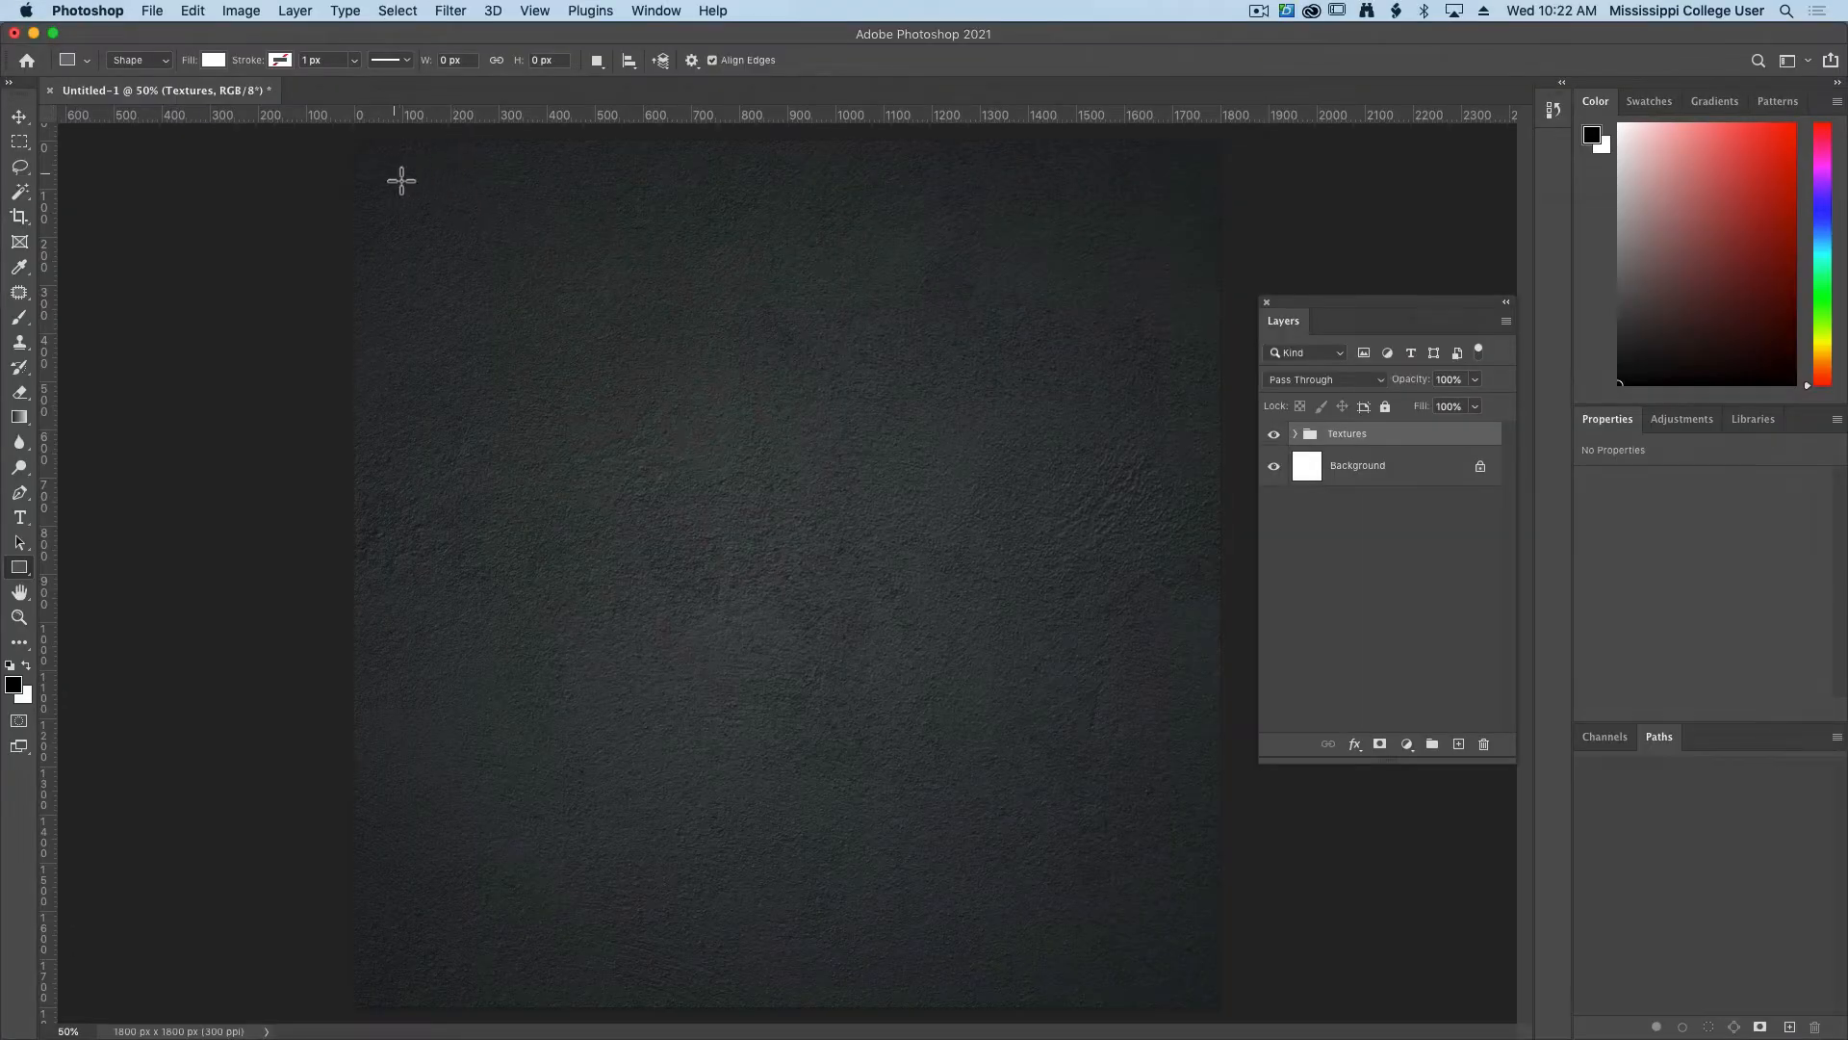
left_click_drag(550, 268, 860, 756)
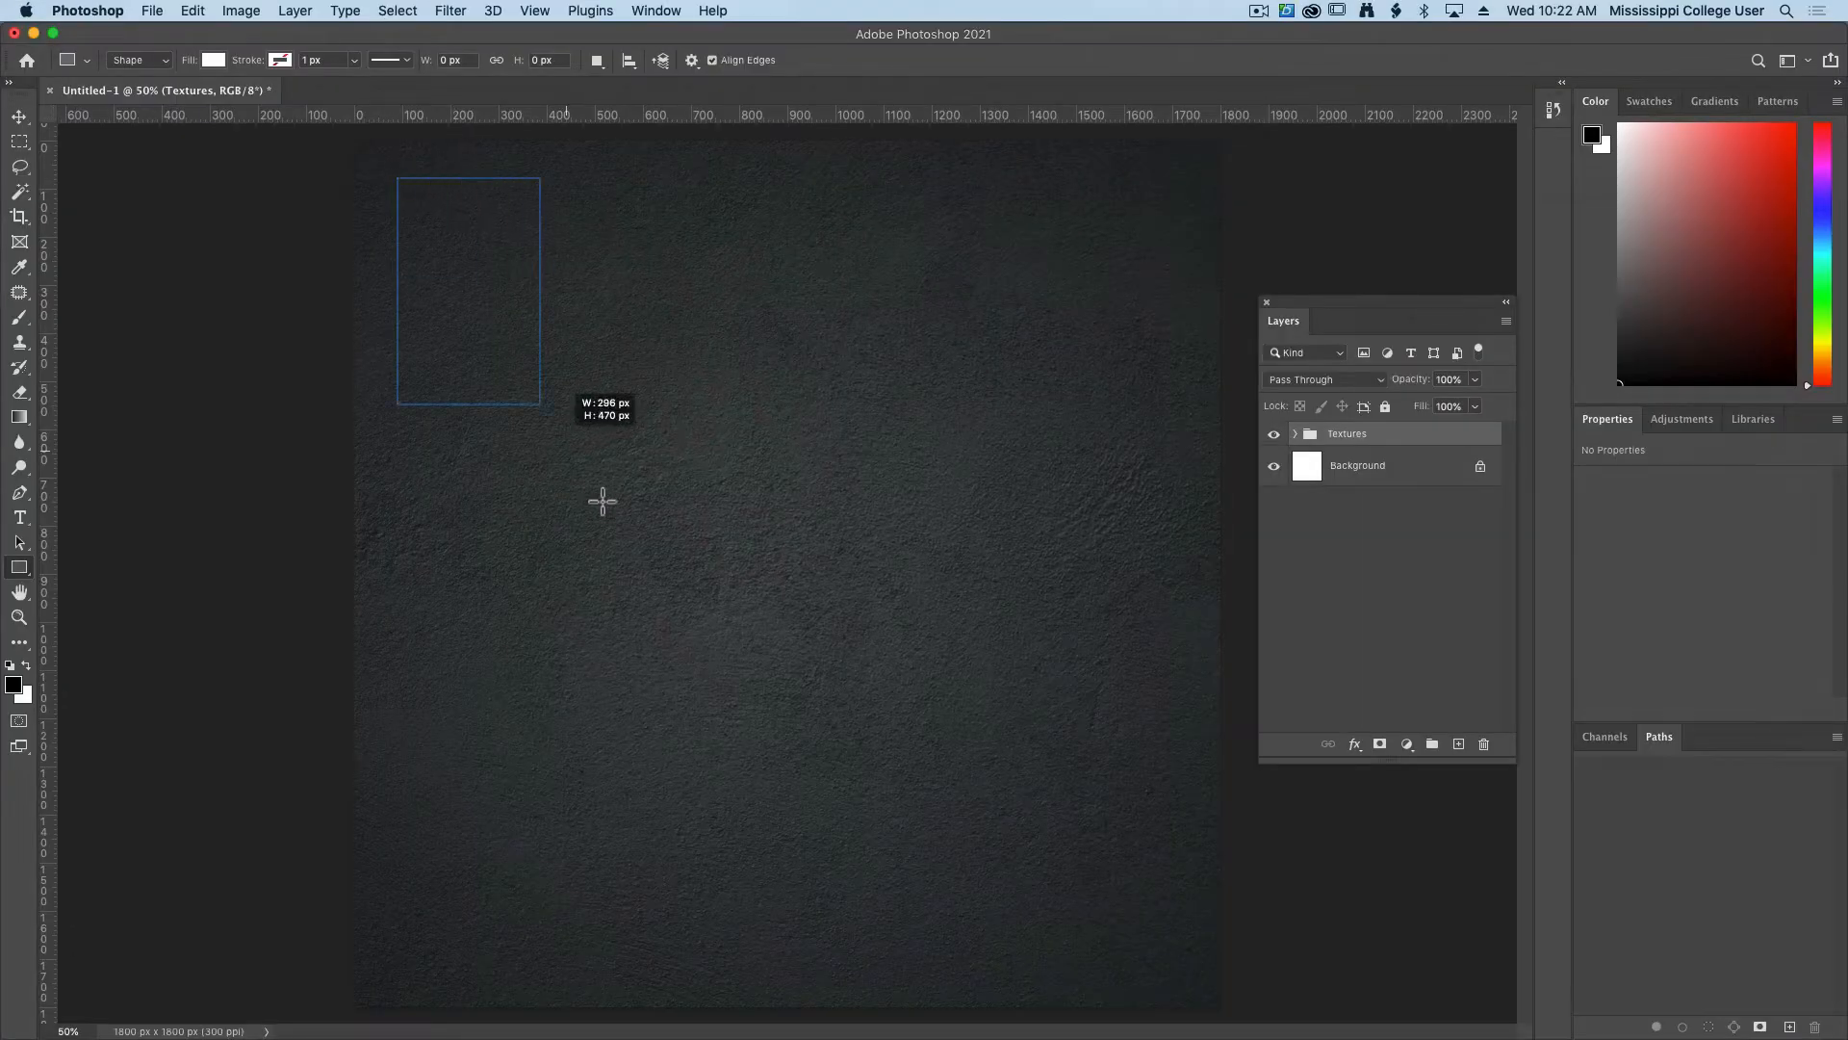
left_click_drag(603, 500, 1187, 978)
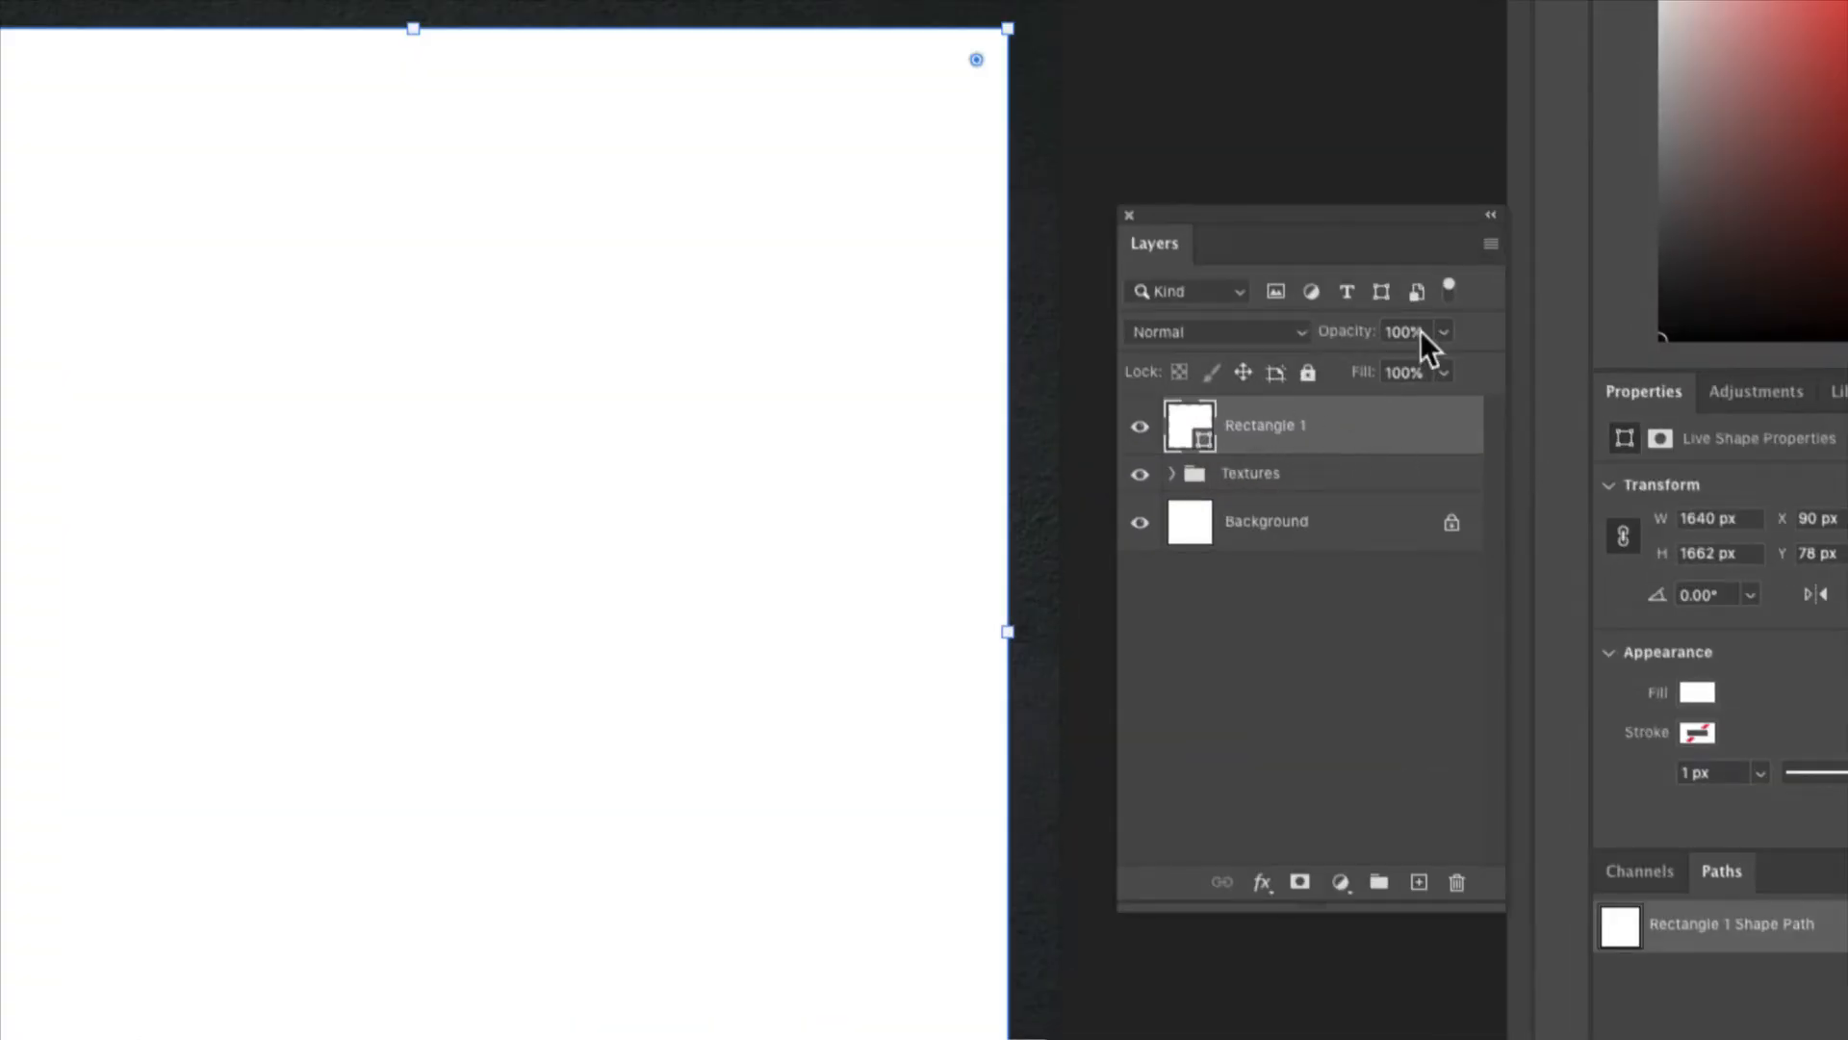
Convert the white rectangle layer to a smart object and rename it "Place Logo Here".
left_click(1487, 243)
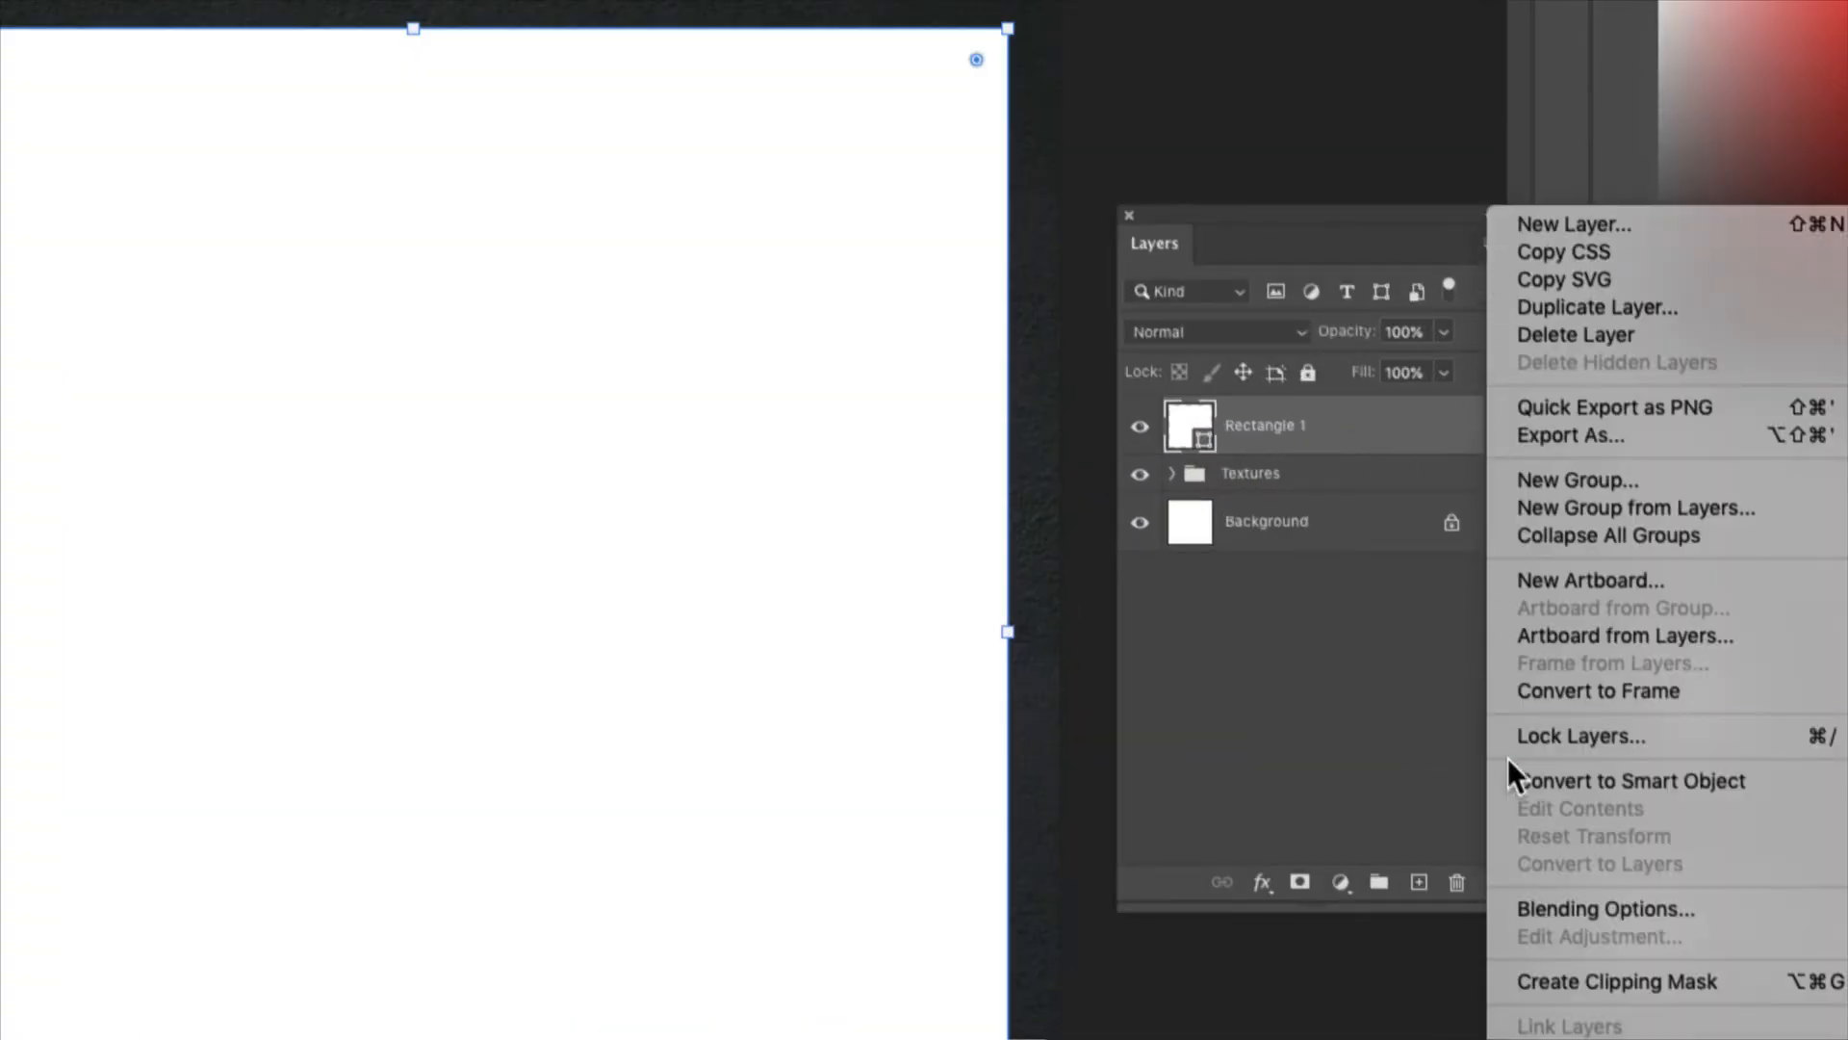
left_click(1556, 785)
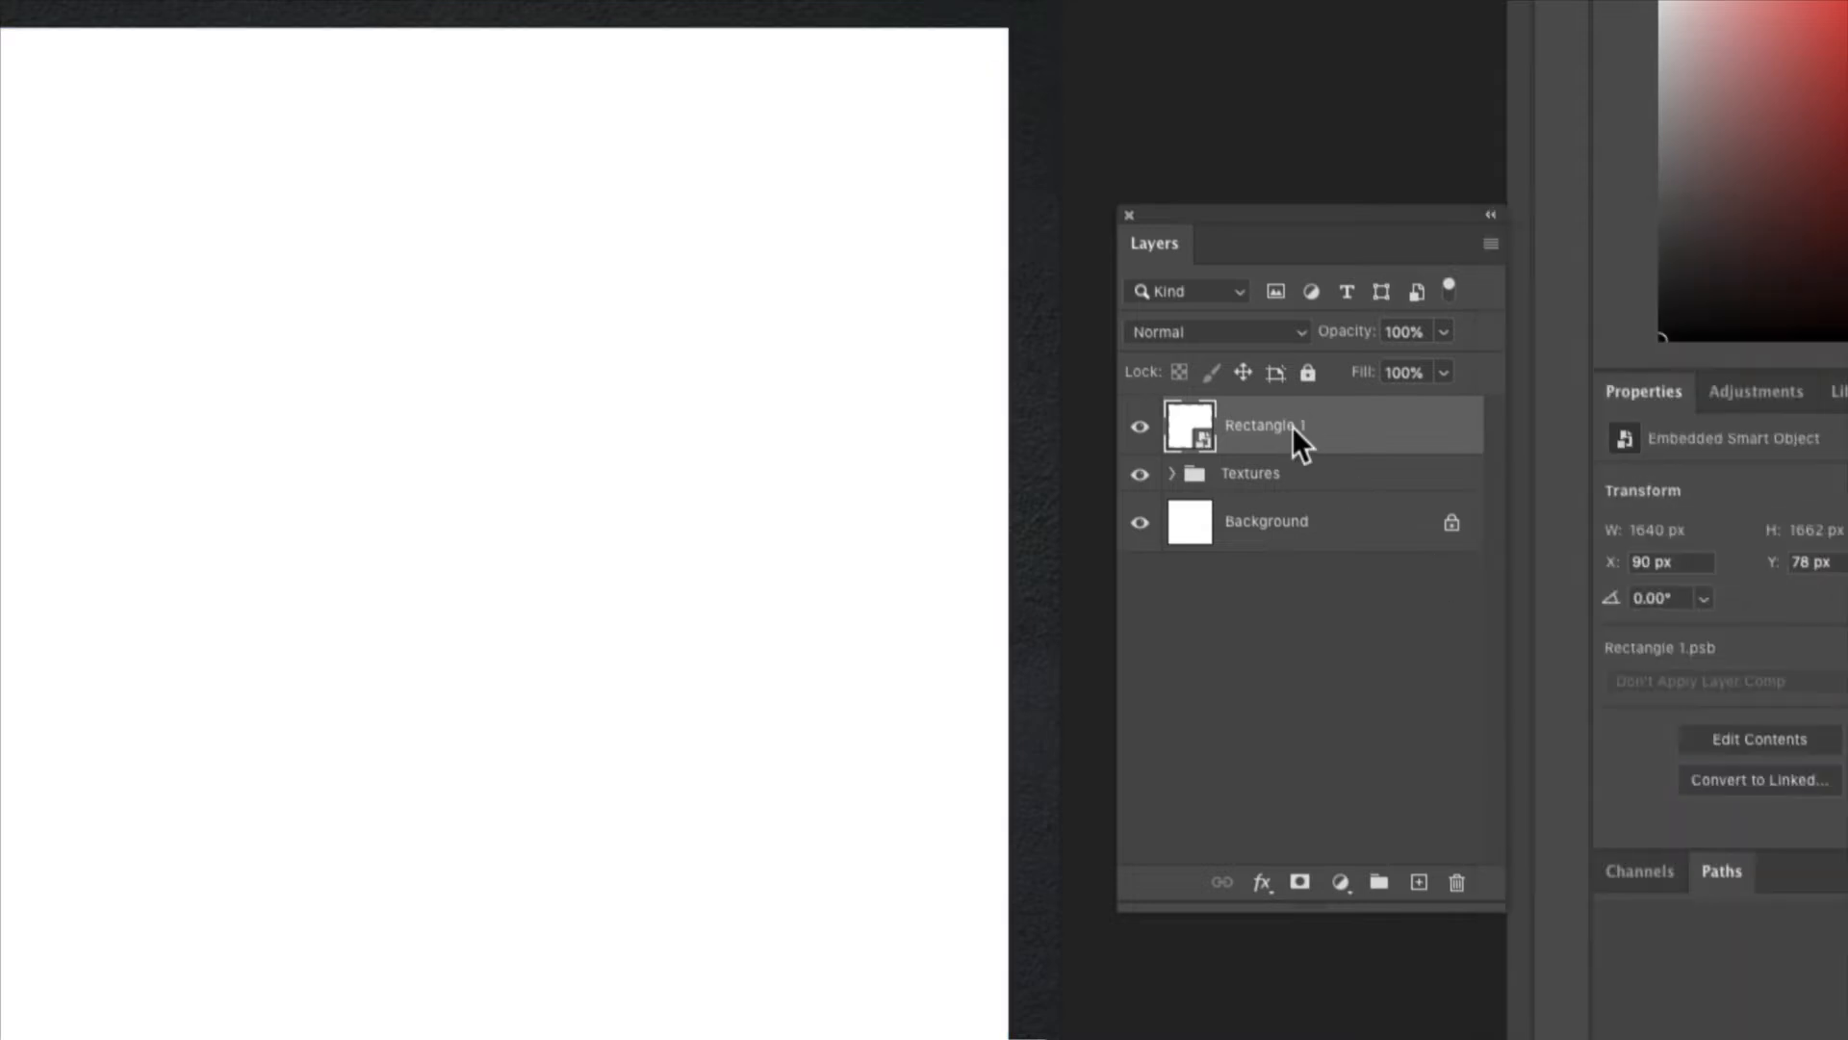
double_click(1257, 429)
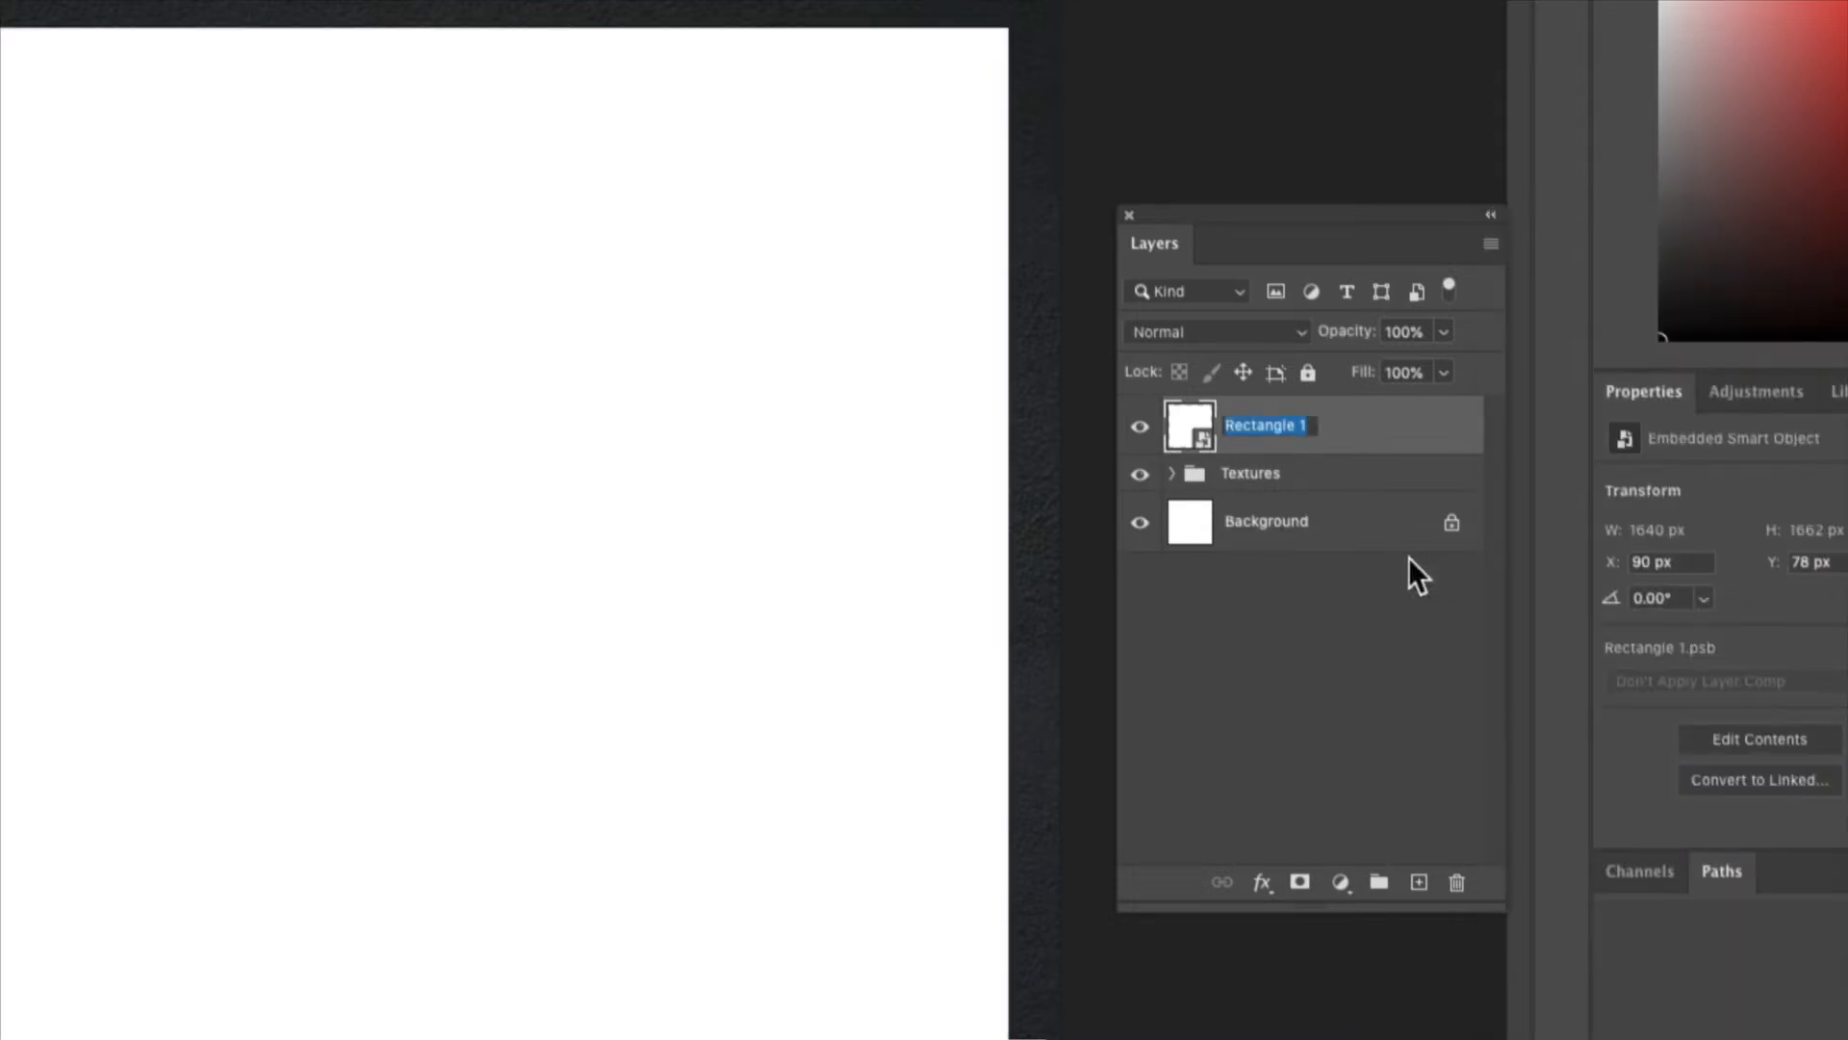
type("Place Logo Here")
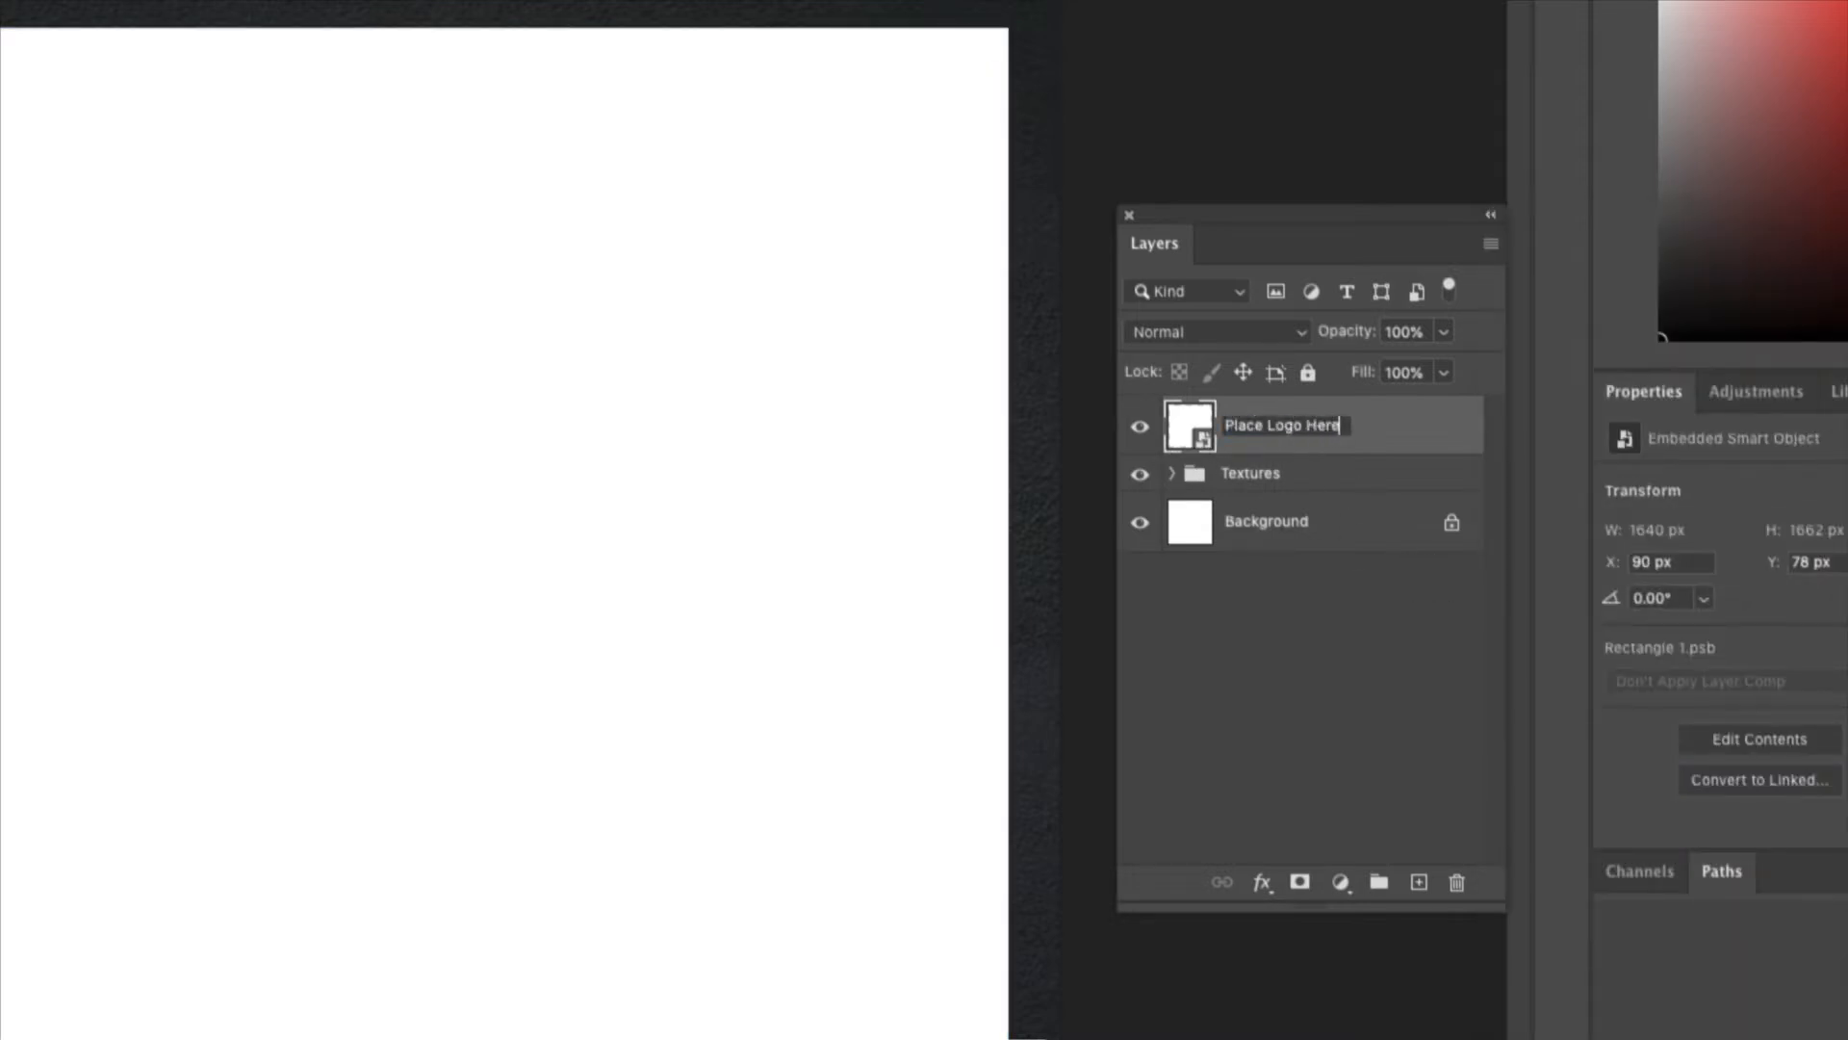
key("Return")
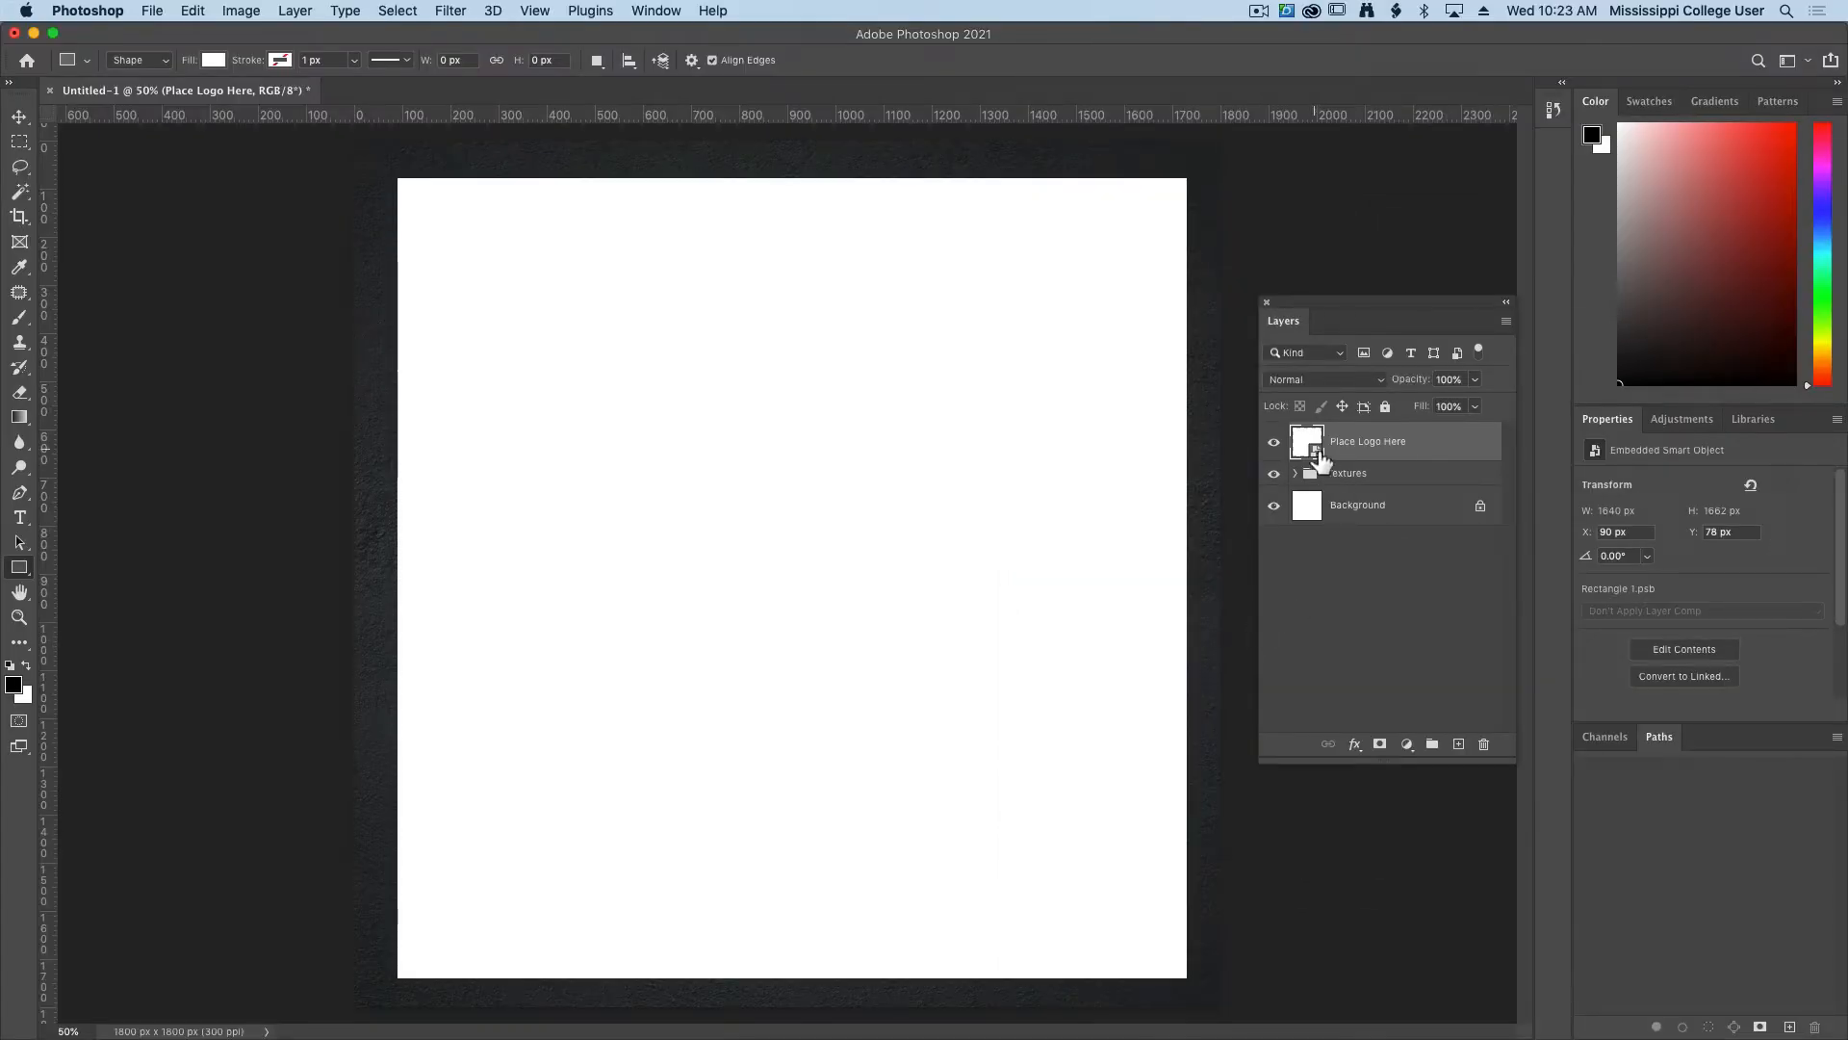
Open the Place Logo Here smart object's contents and place KnightLogo.ai embedded, cropped to its bounding box and scaled to about 32.89%.
double_click(1315, 449)
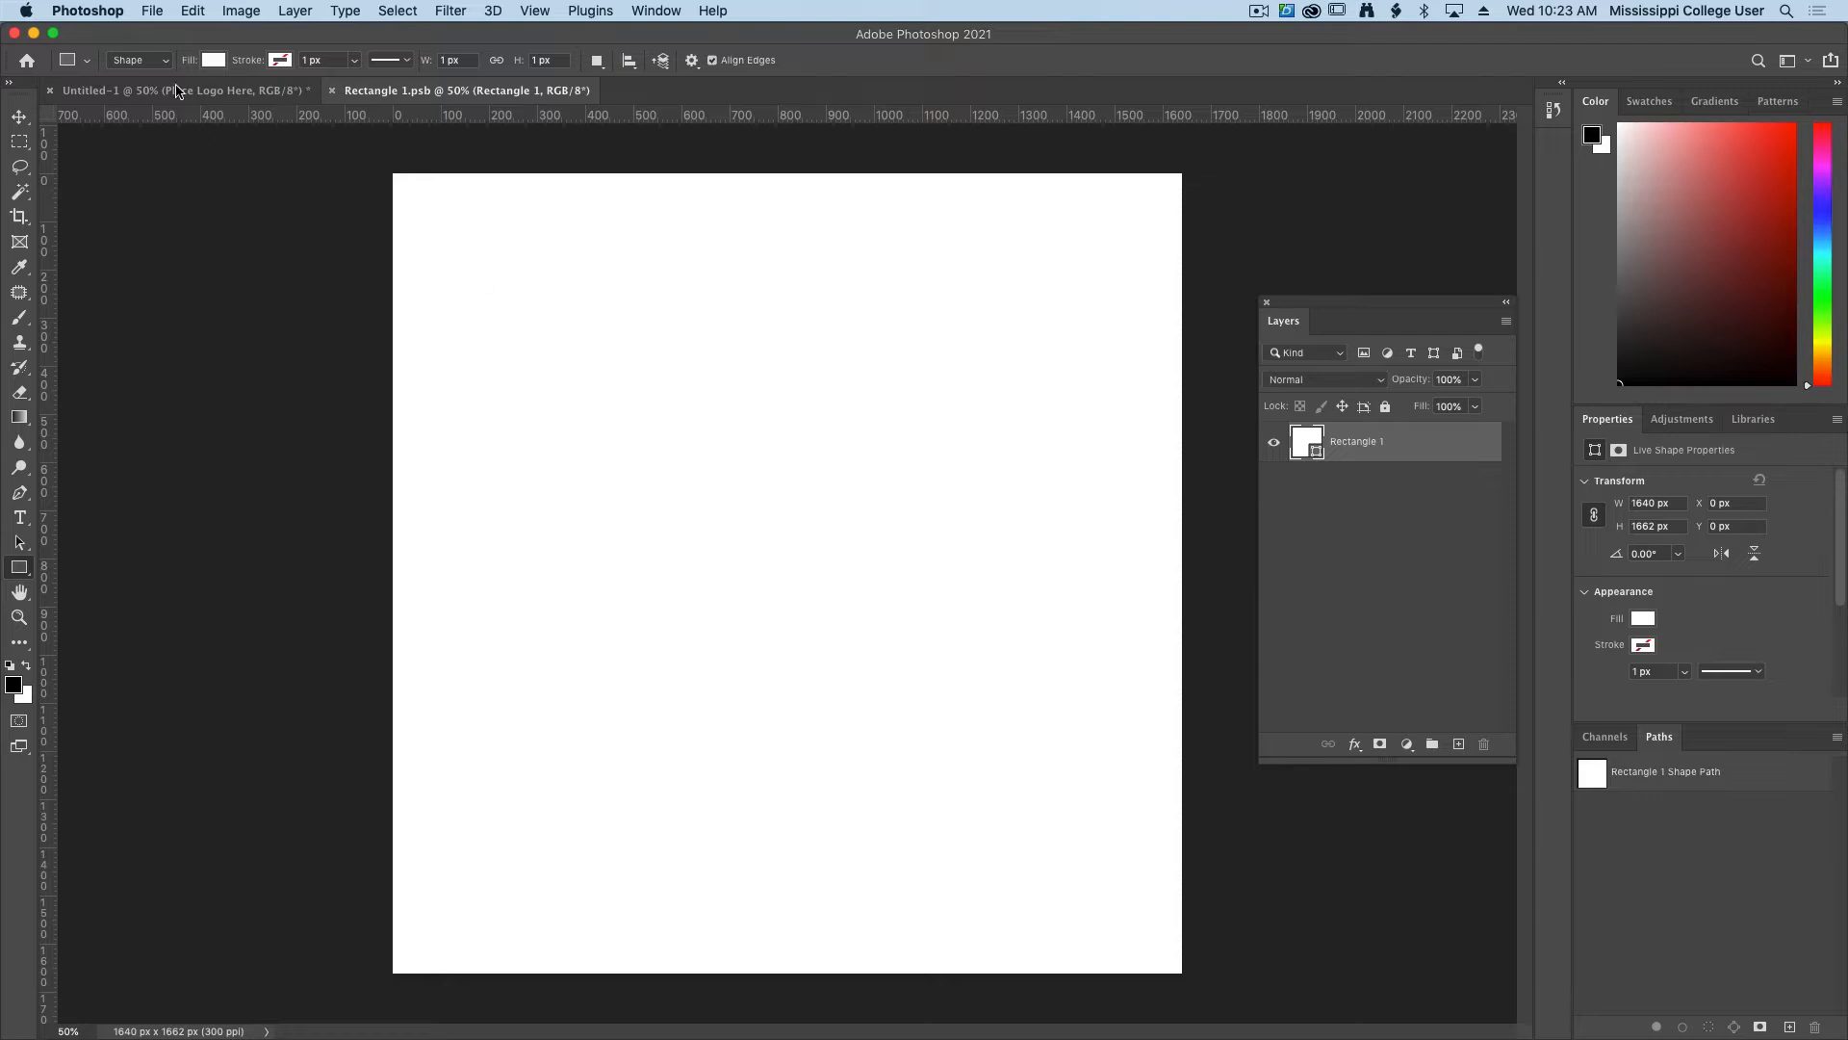
left_click(149, 14)
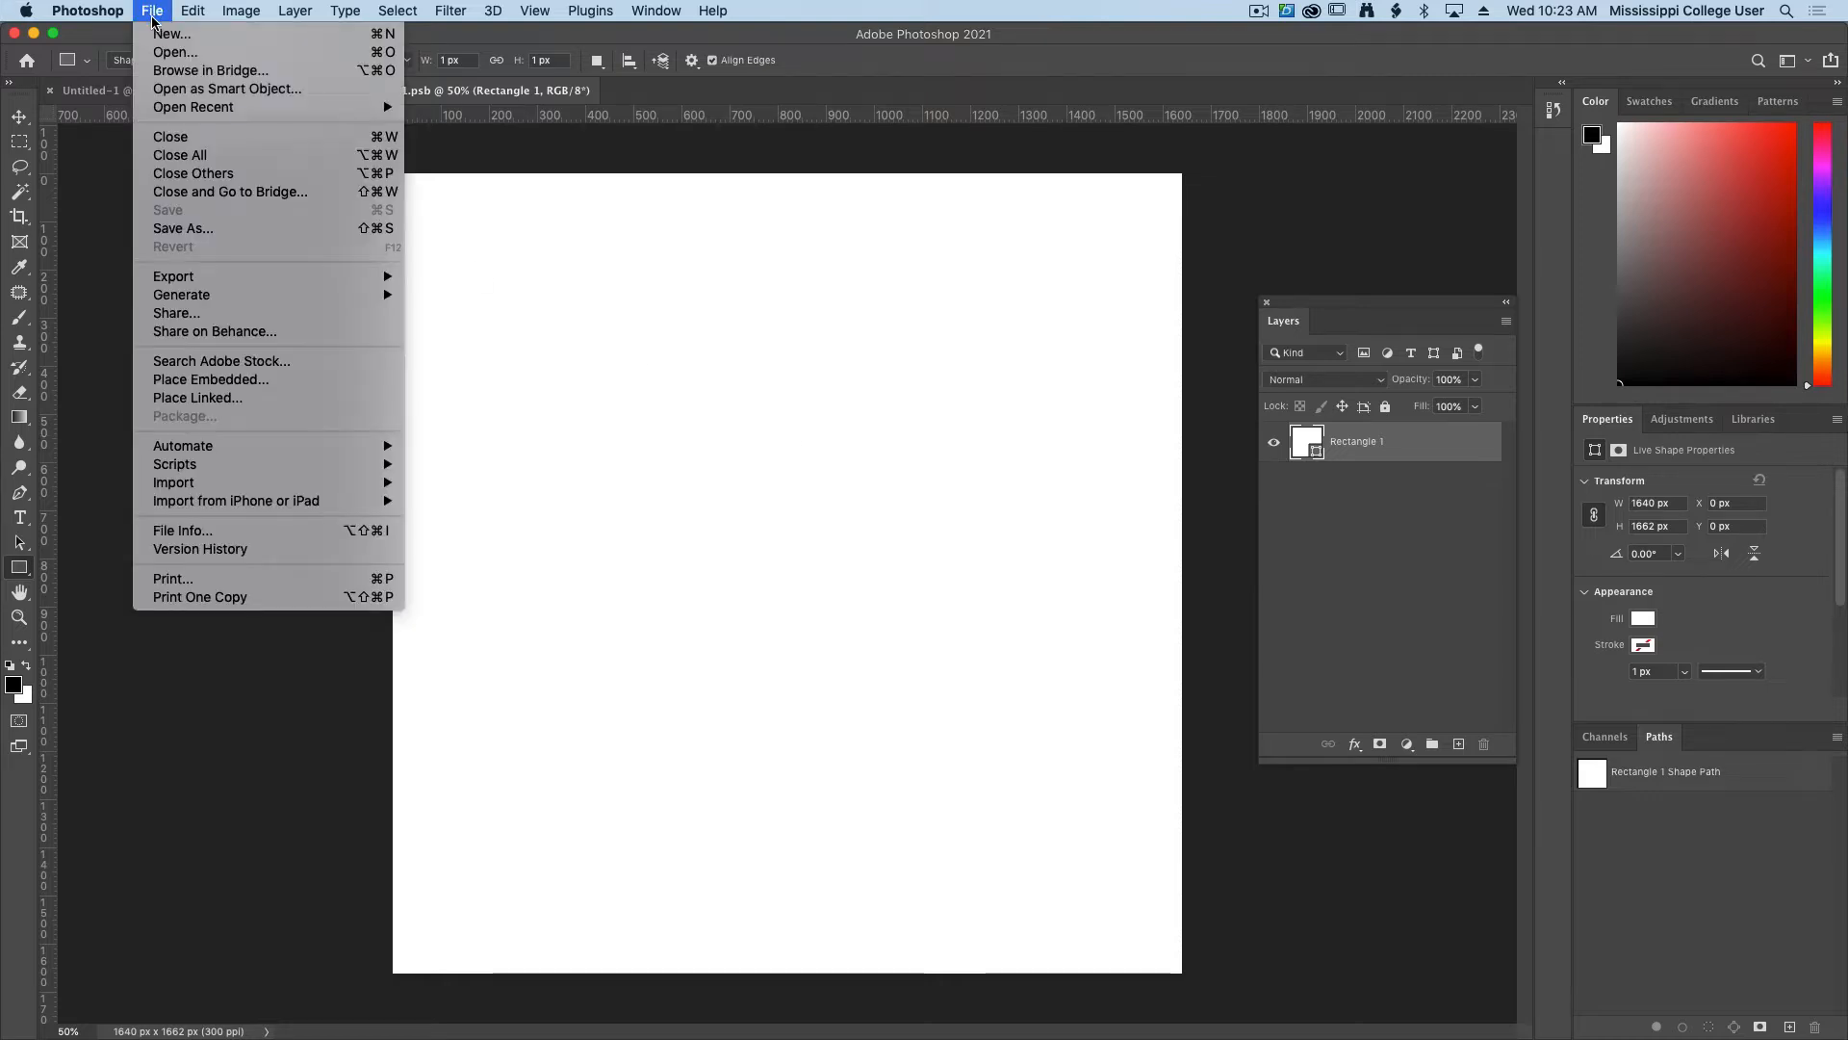
left_click(222, 380)
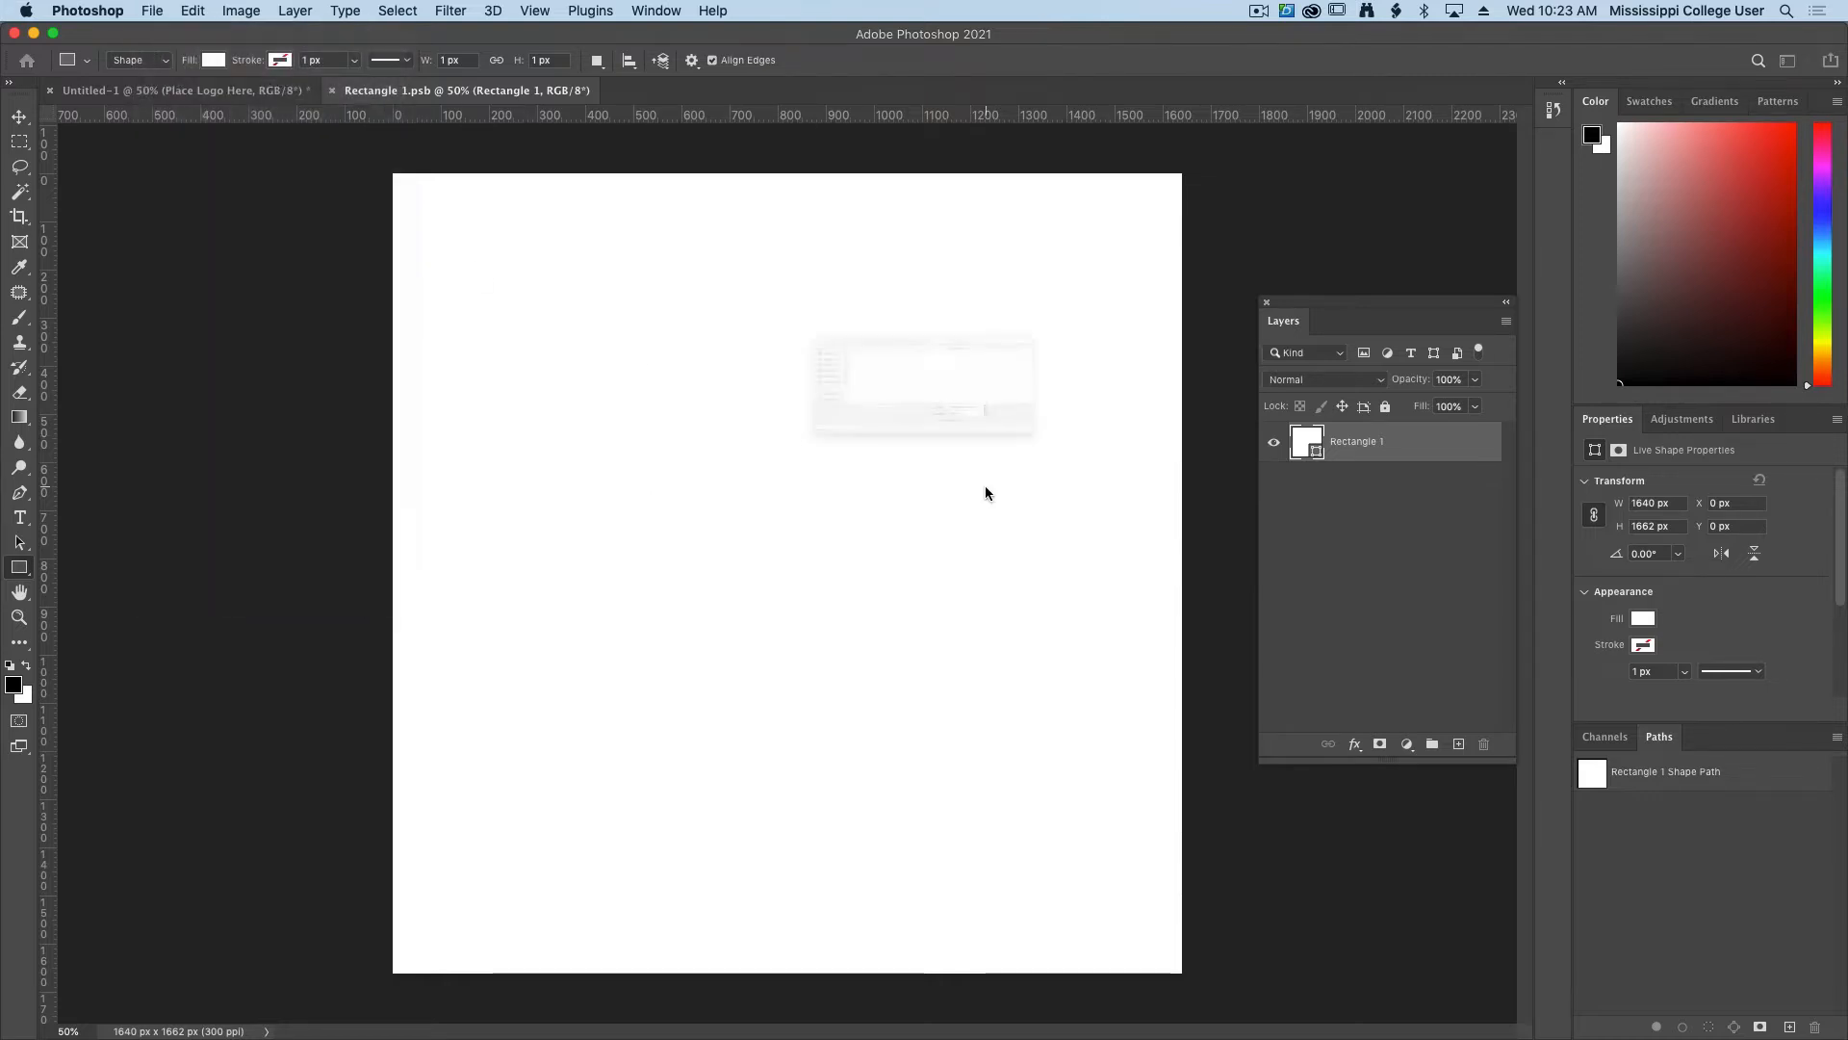
left_click(679, 246)
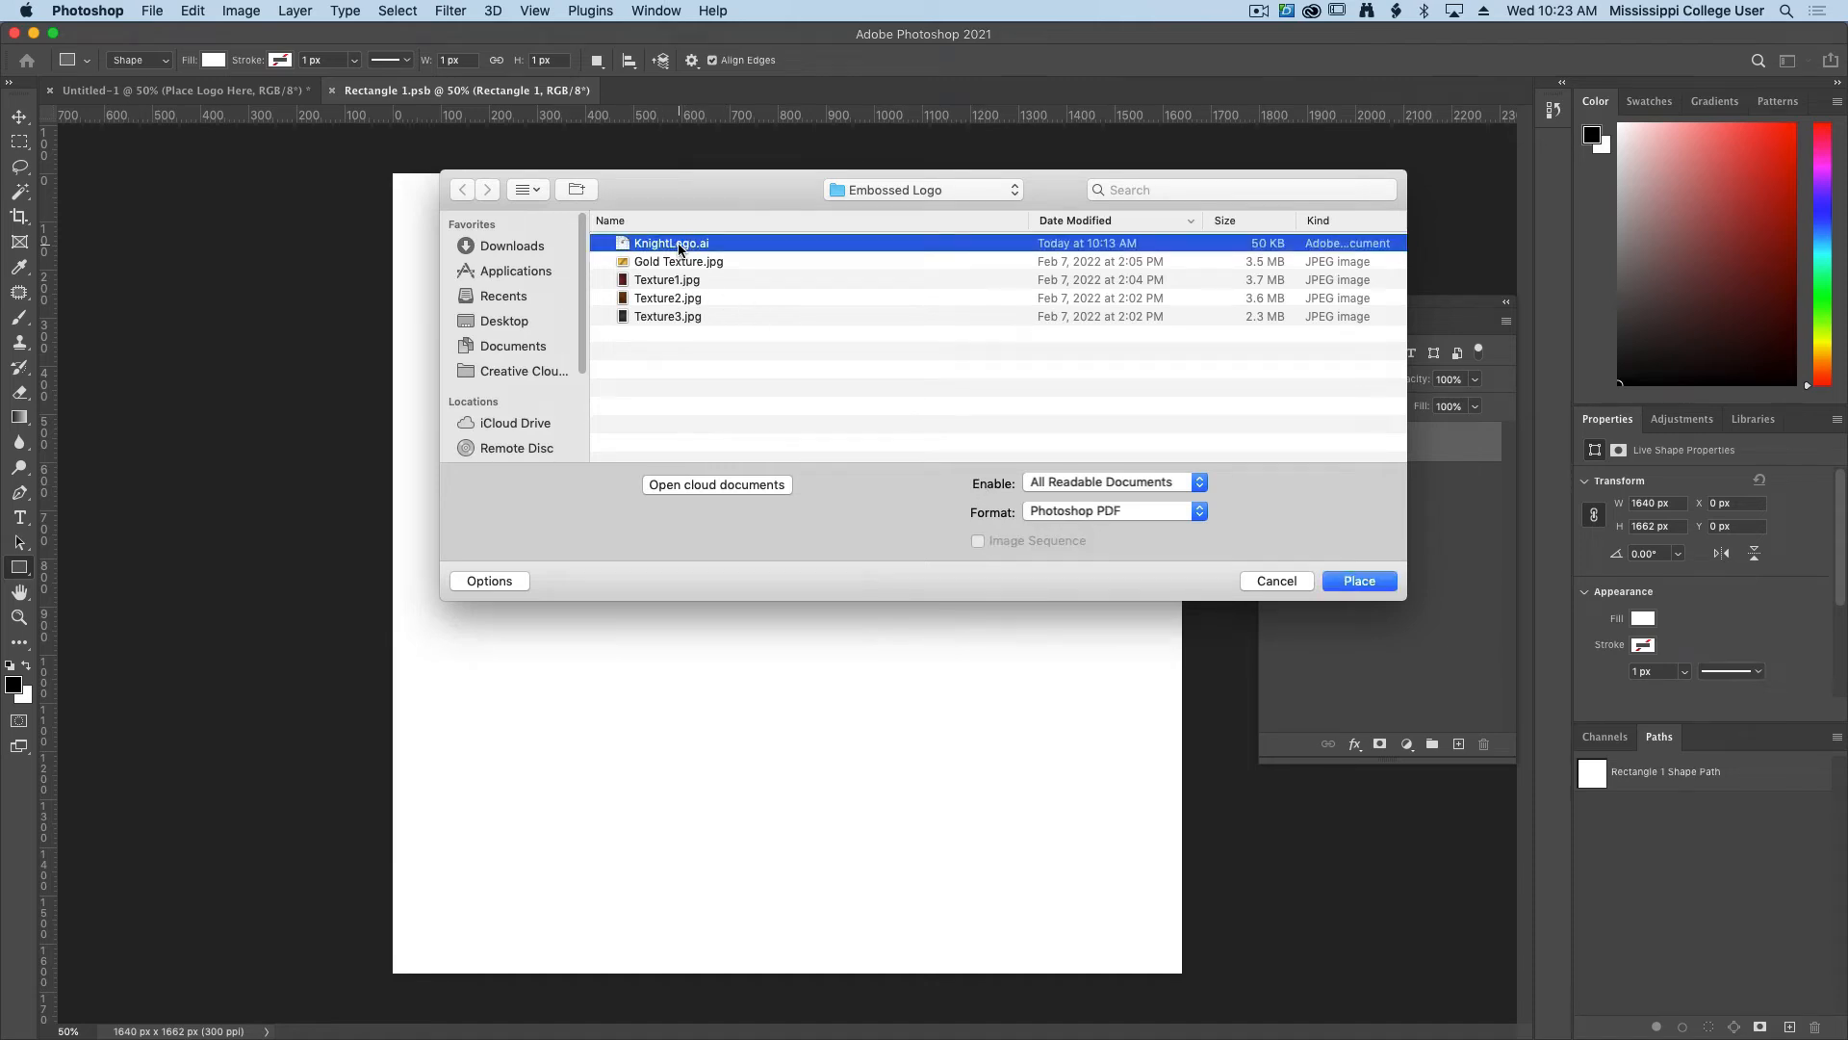
key("Return")
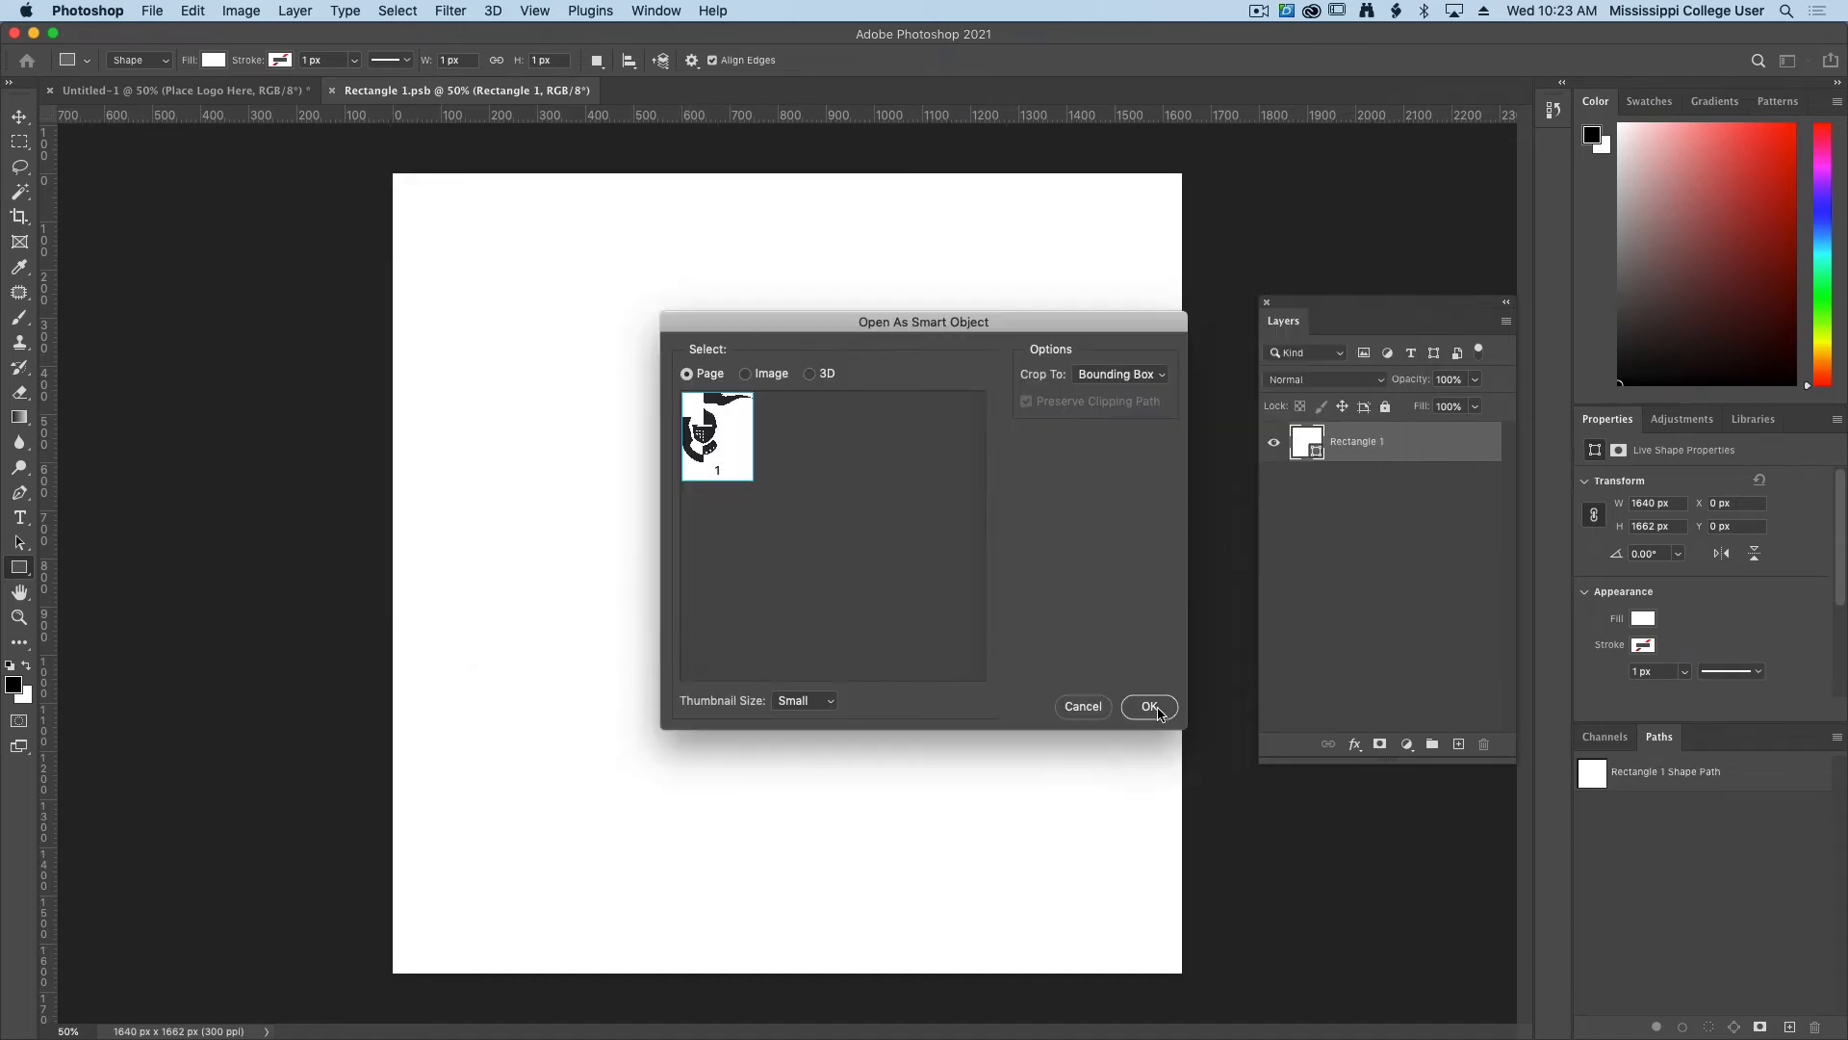
left_click(1158, 710)
left_click_drag(1181, 183, 984, 365)
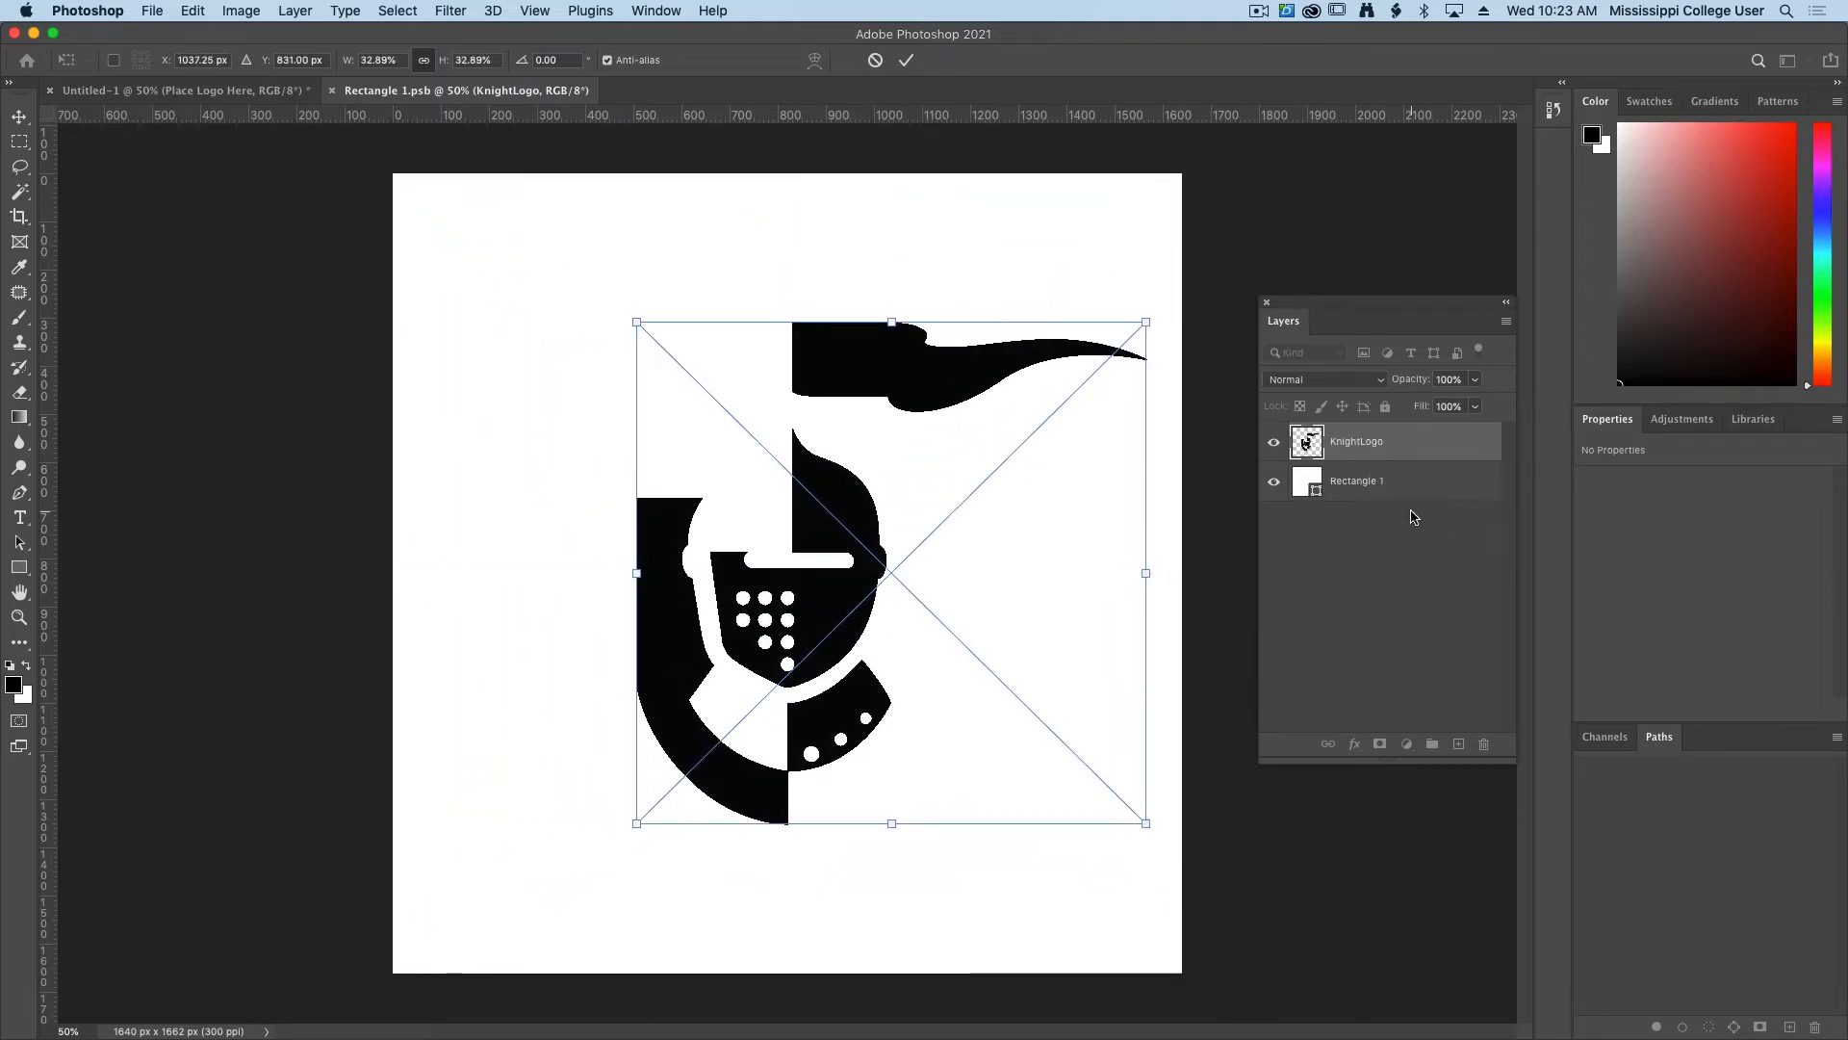
key("Return")
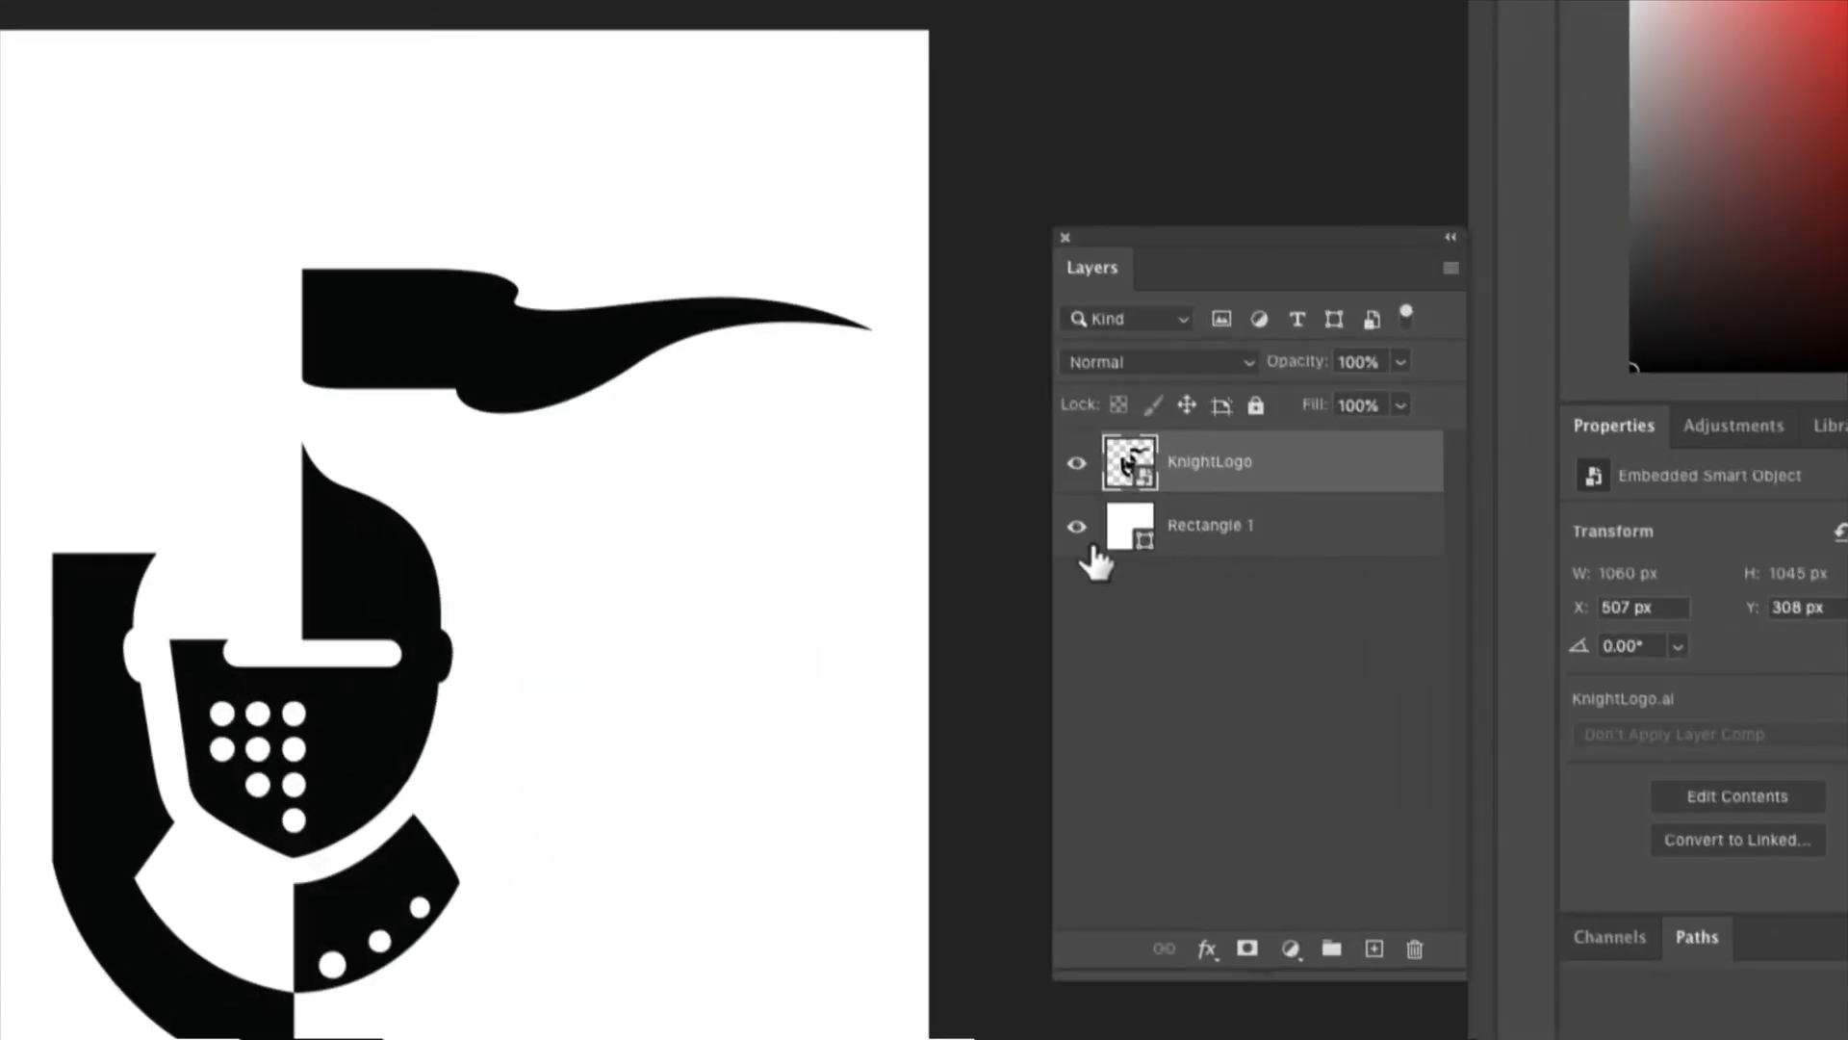
Hide the Rectangle 1 layer behind the knight logo, then save and close the smart object's contents.
left_click(1078, 527)
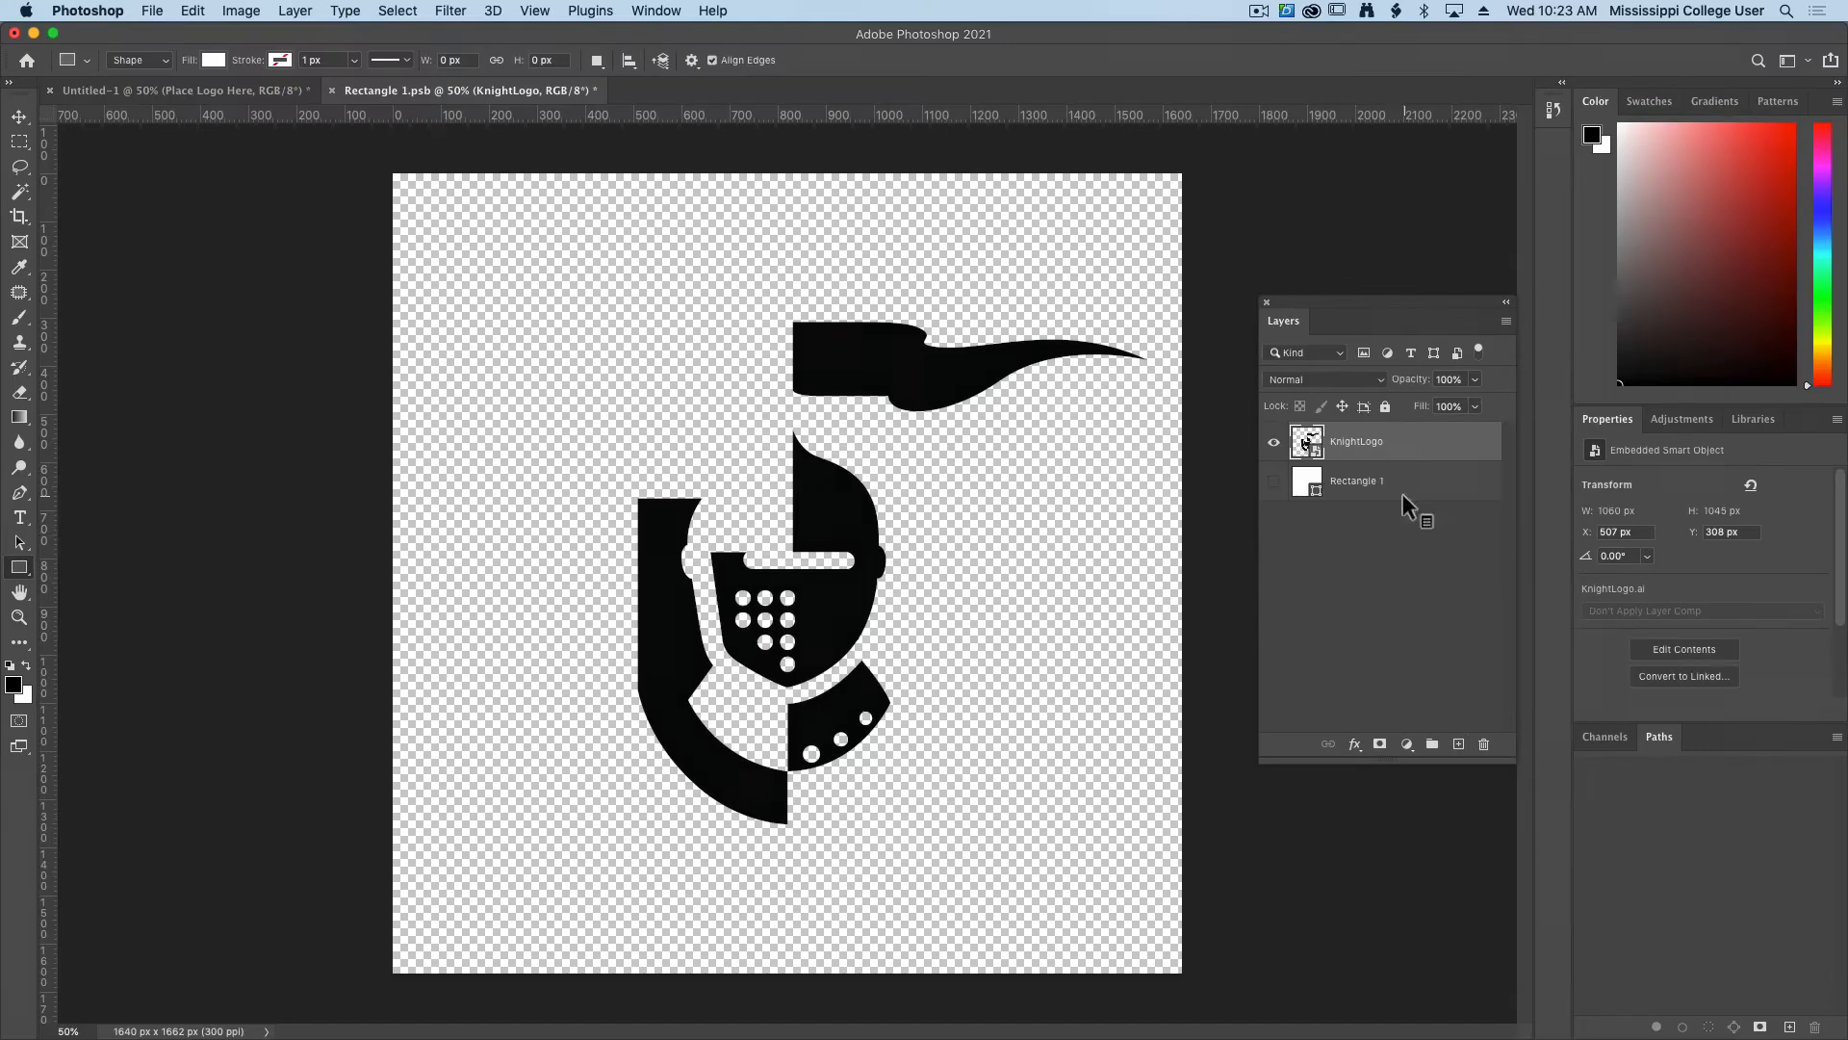
key("super+s")
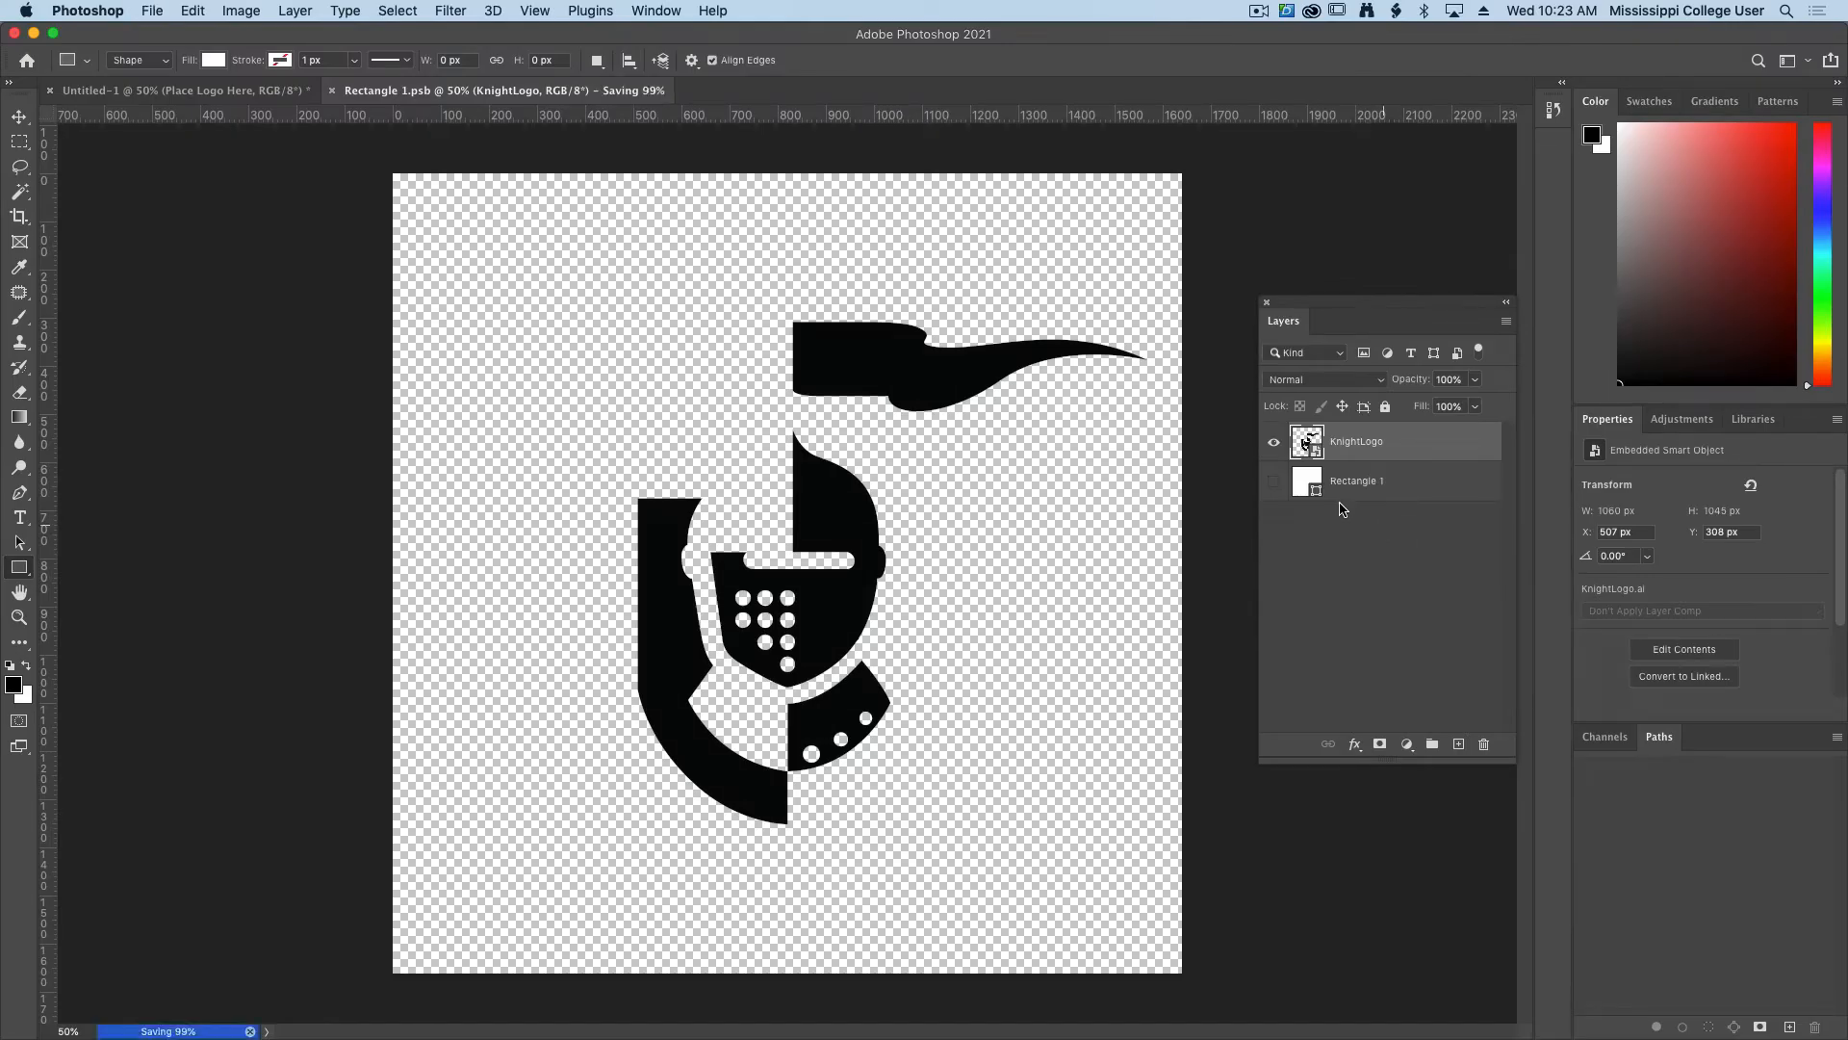
left_click(332, 90)
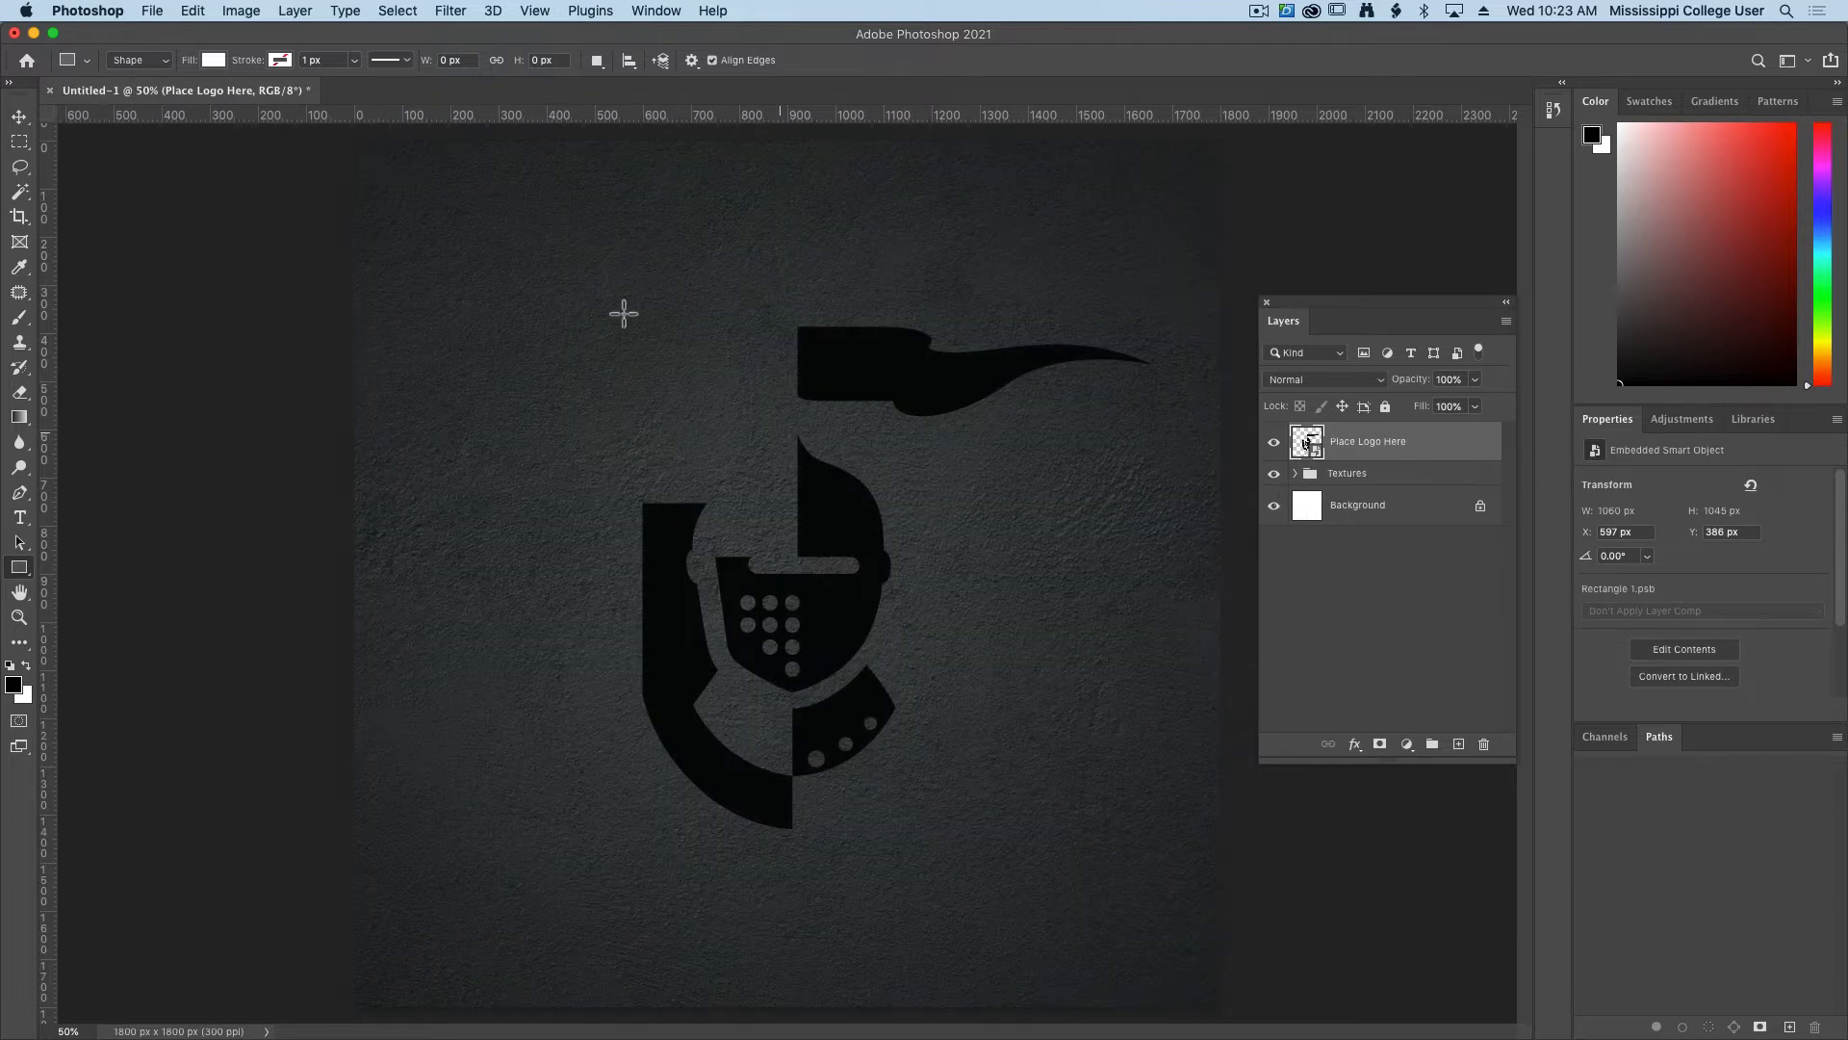
Select the knight logo's Place Logo Here layer and add a Bevel & Emboss layer style to it.
key("v")
left_click(343, 361)
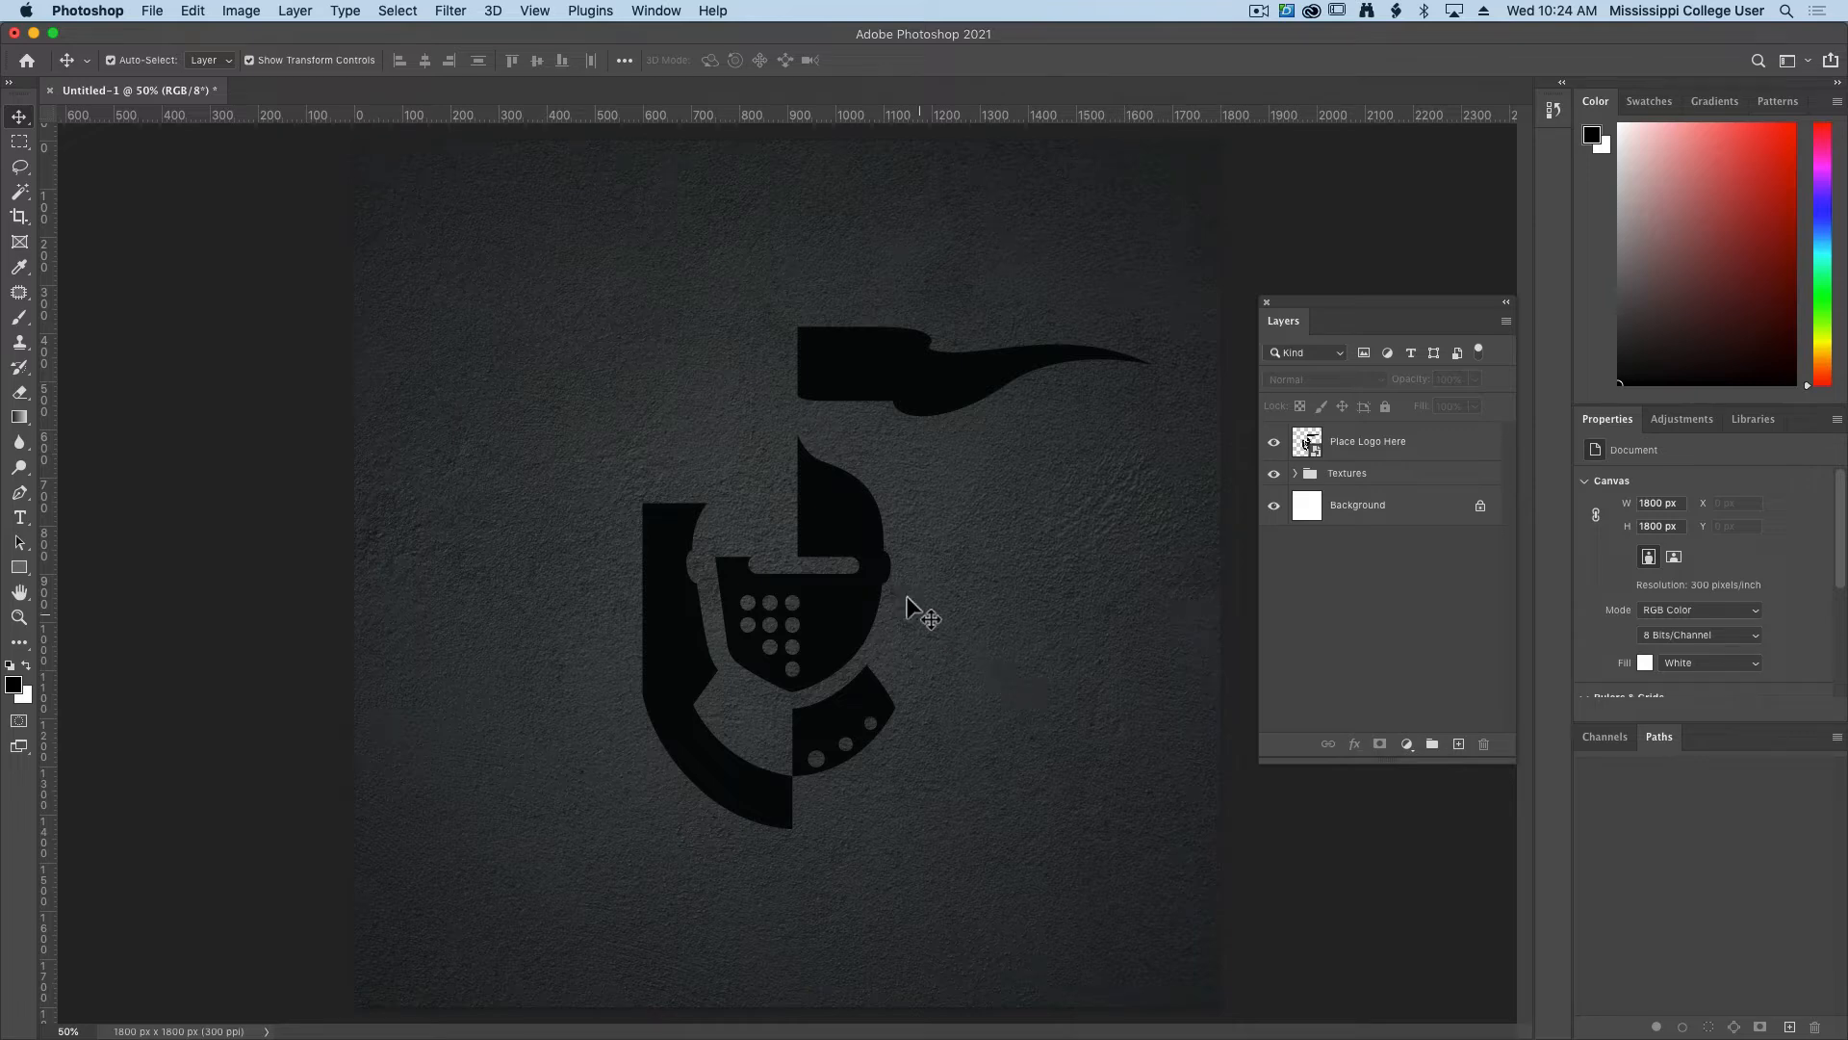
left_click(893, 370)
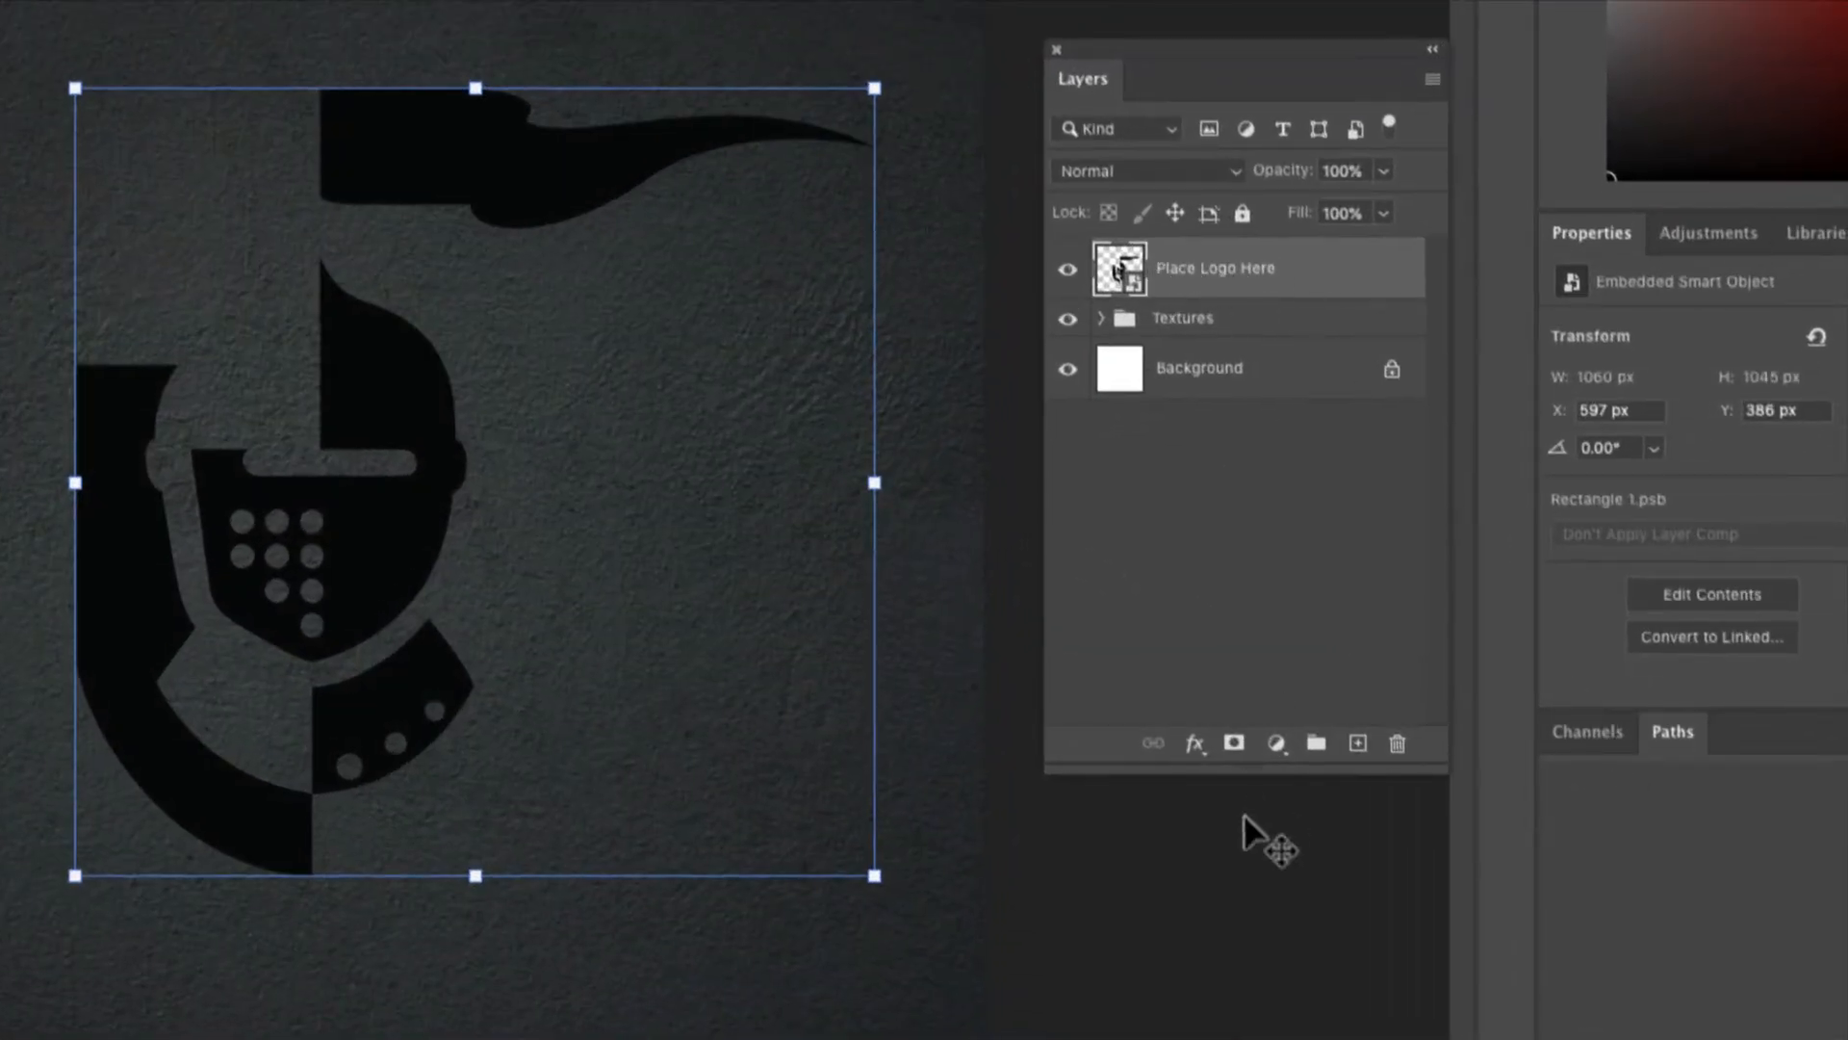
left_click(1195, 743)
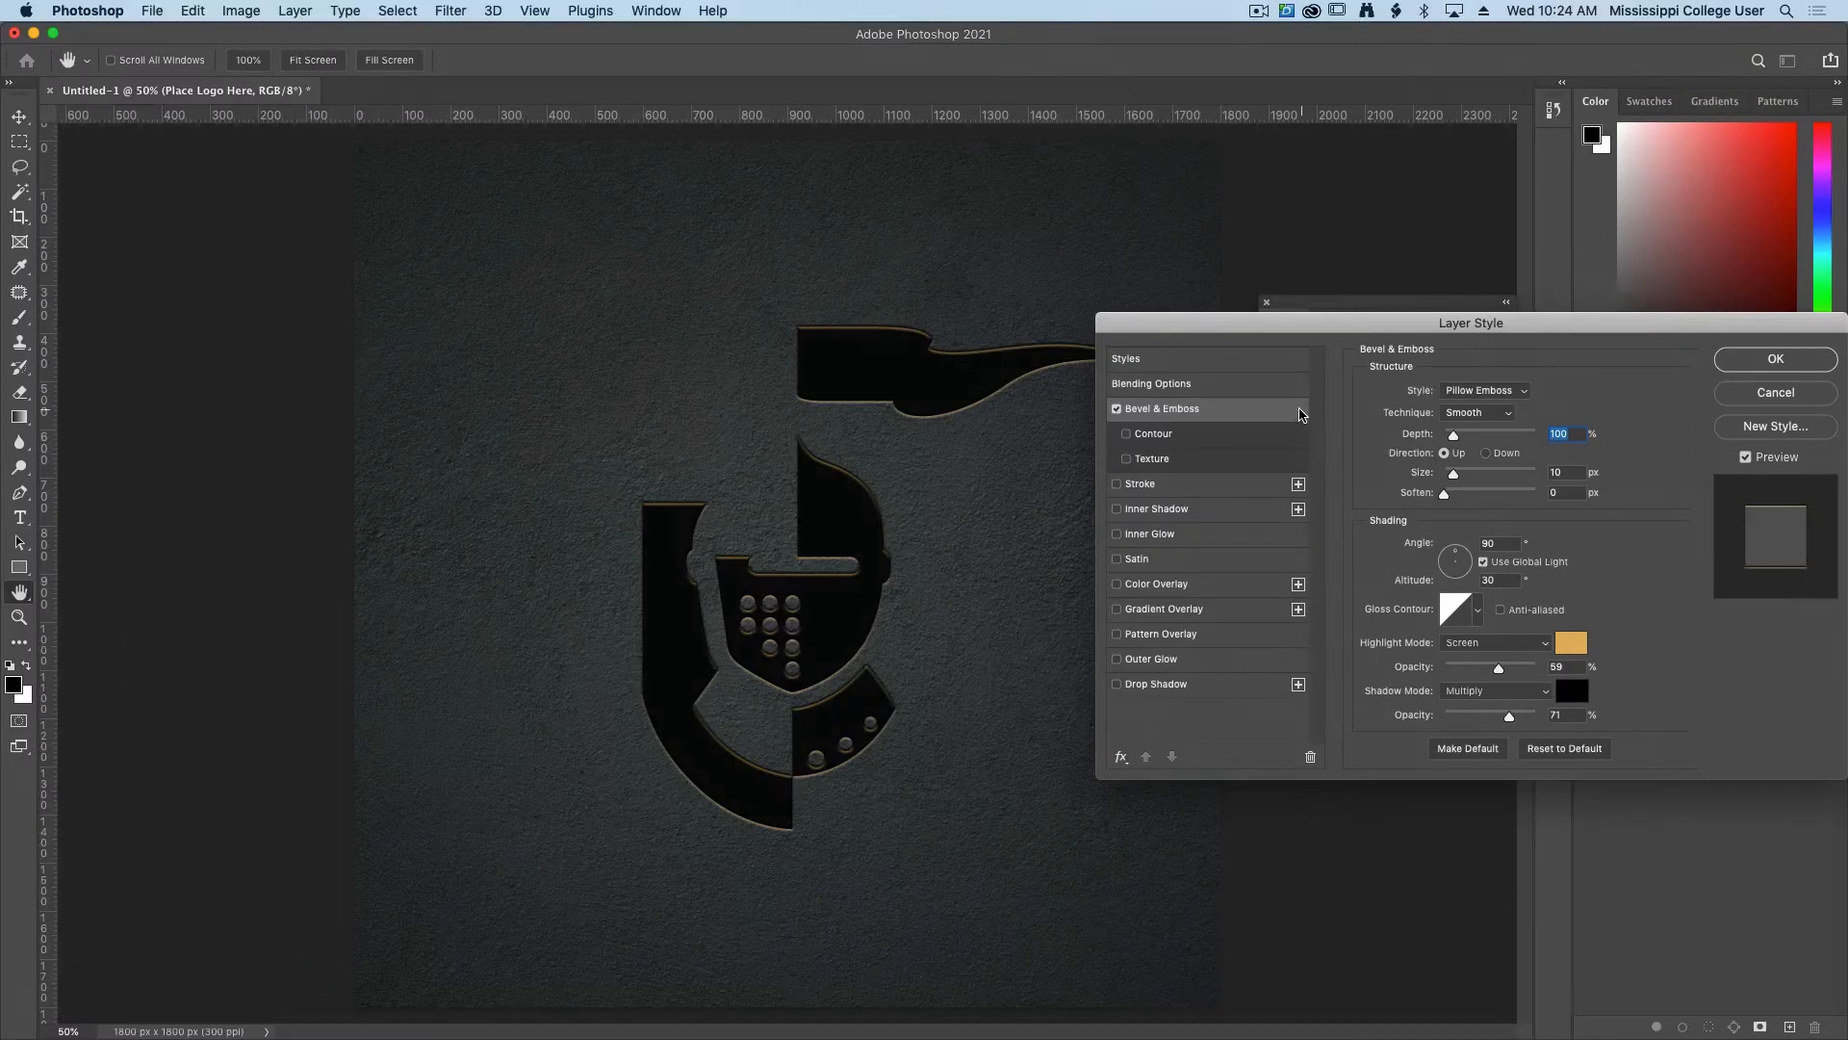
left_click_drag(1260, 328, 1181, 422)
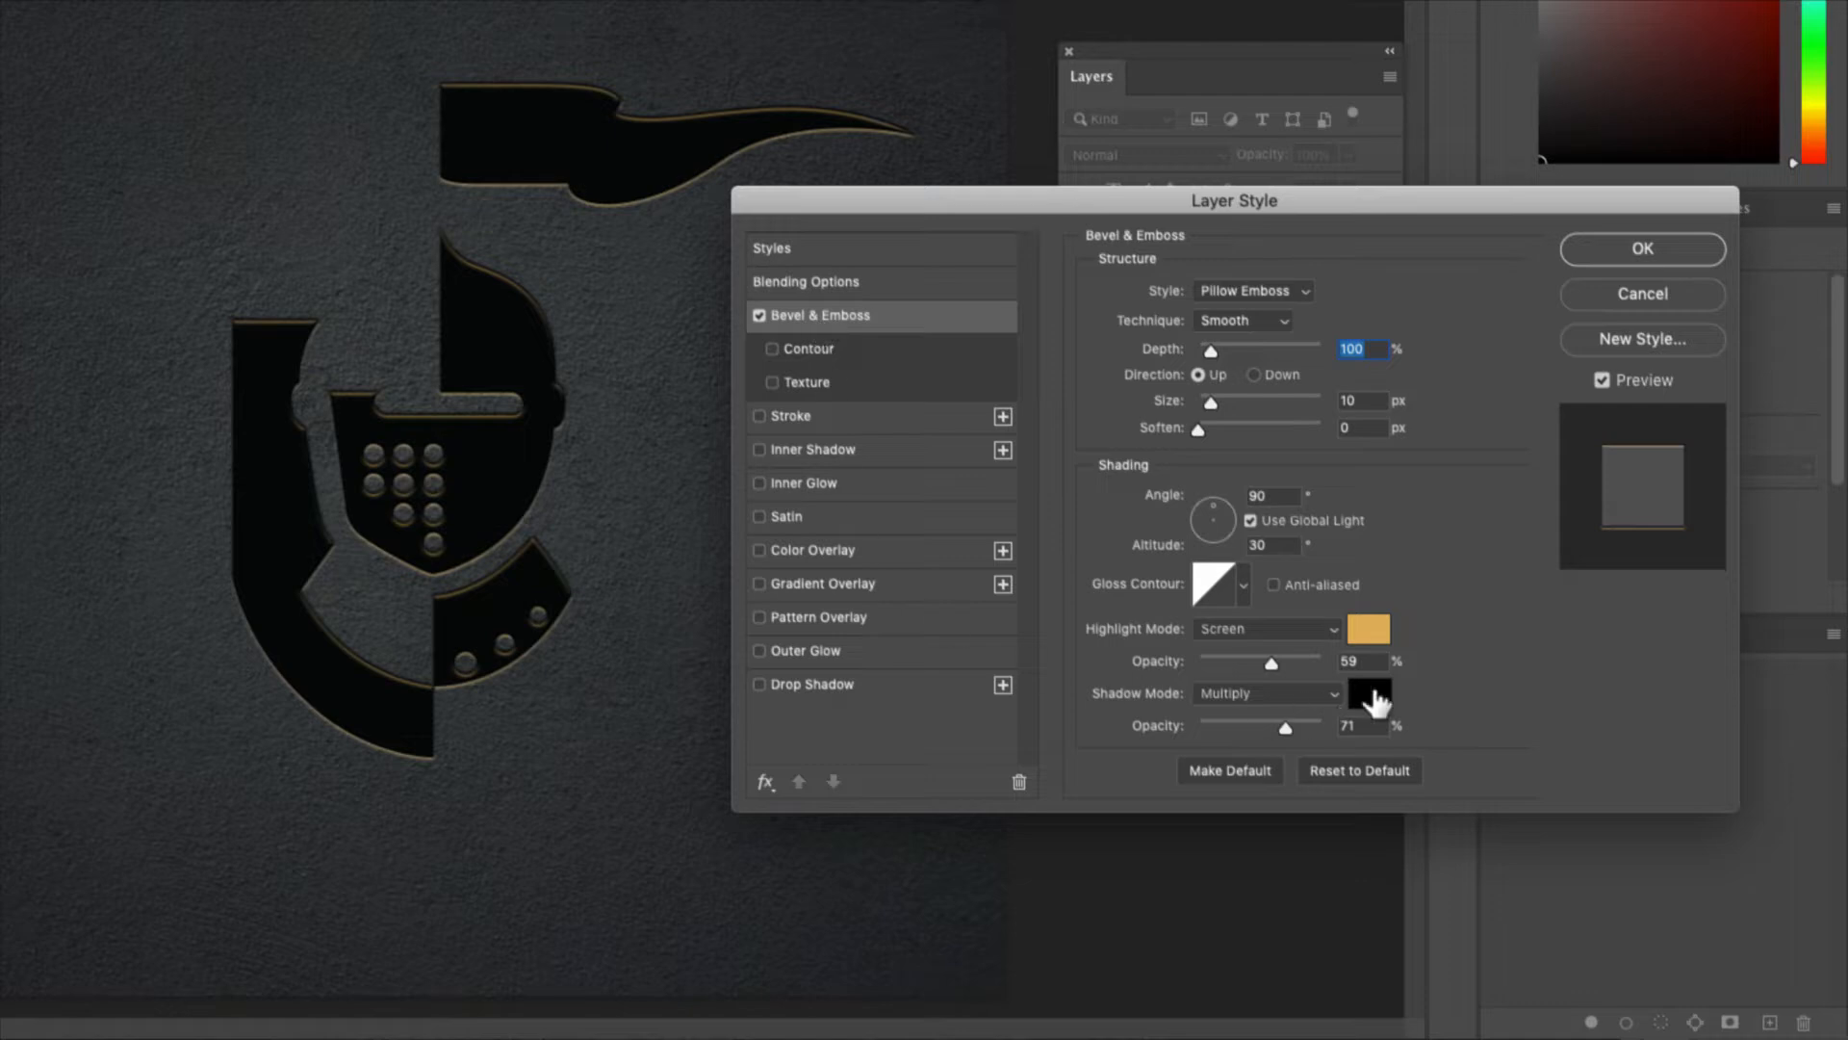
Change the Bevel & Emboss highlight color to white.
left_click(1368, 629)
left_click_drag(196, 201, 752, 218)
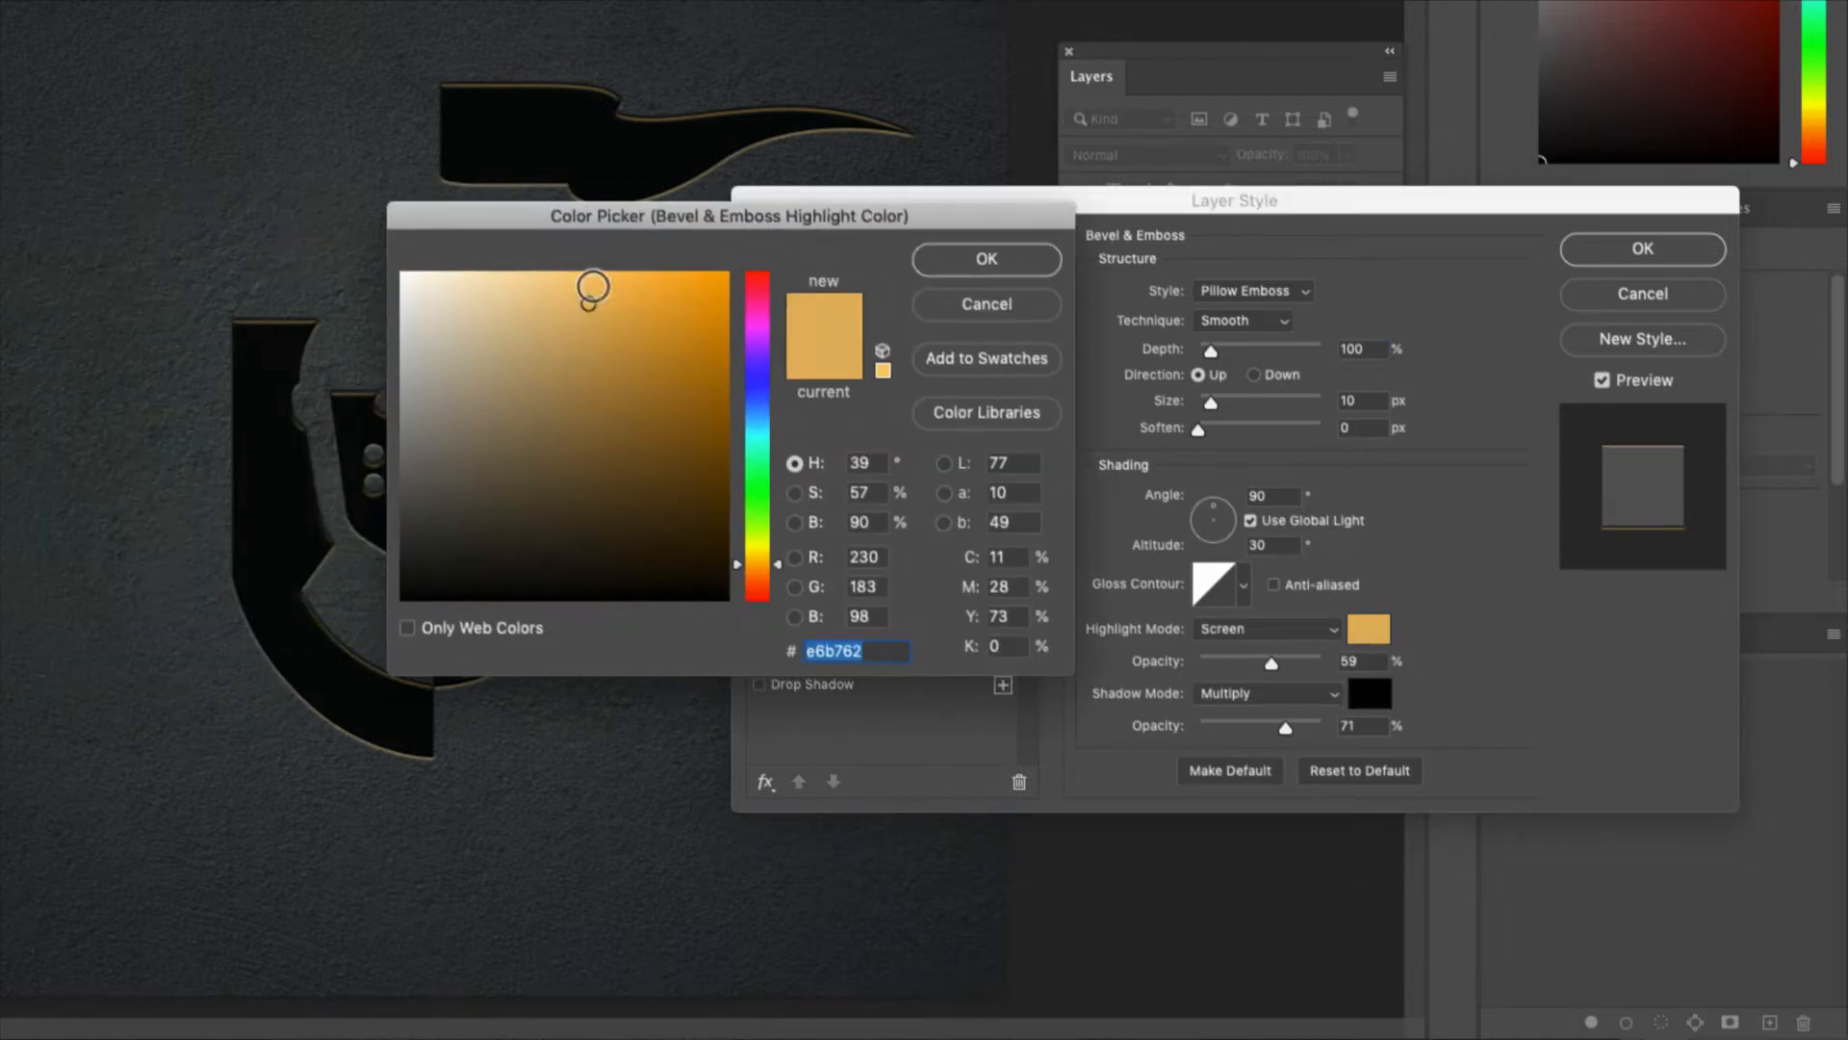
left_click_drag(462, 303, 342, 256)
left_click(960, 274)
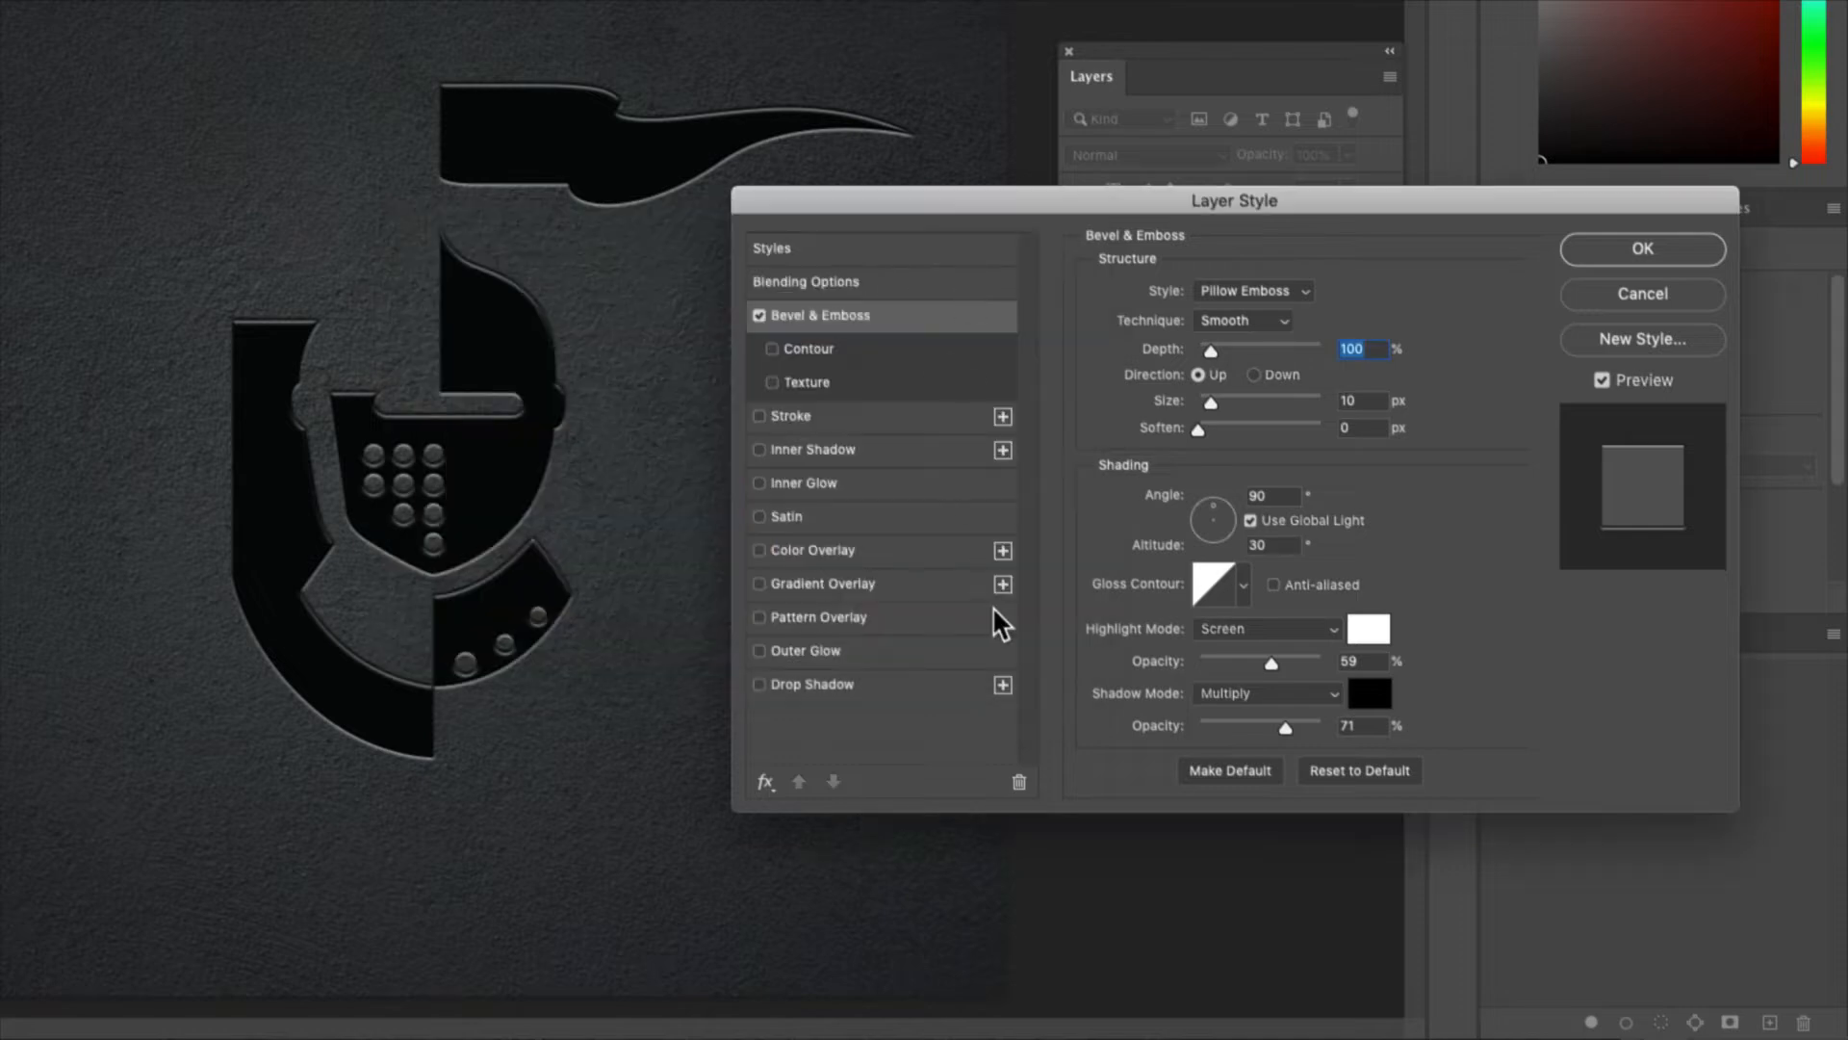
Try the Emboss style on the logo's Bevel & Emboss effect with depth 1% and size 9 px.
left_click(1276, 293)
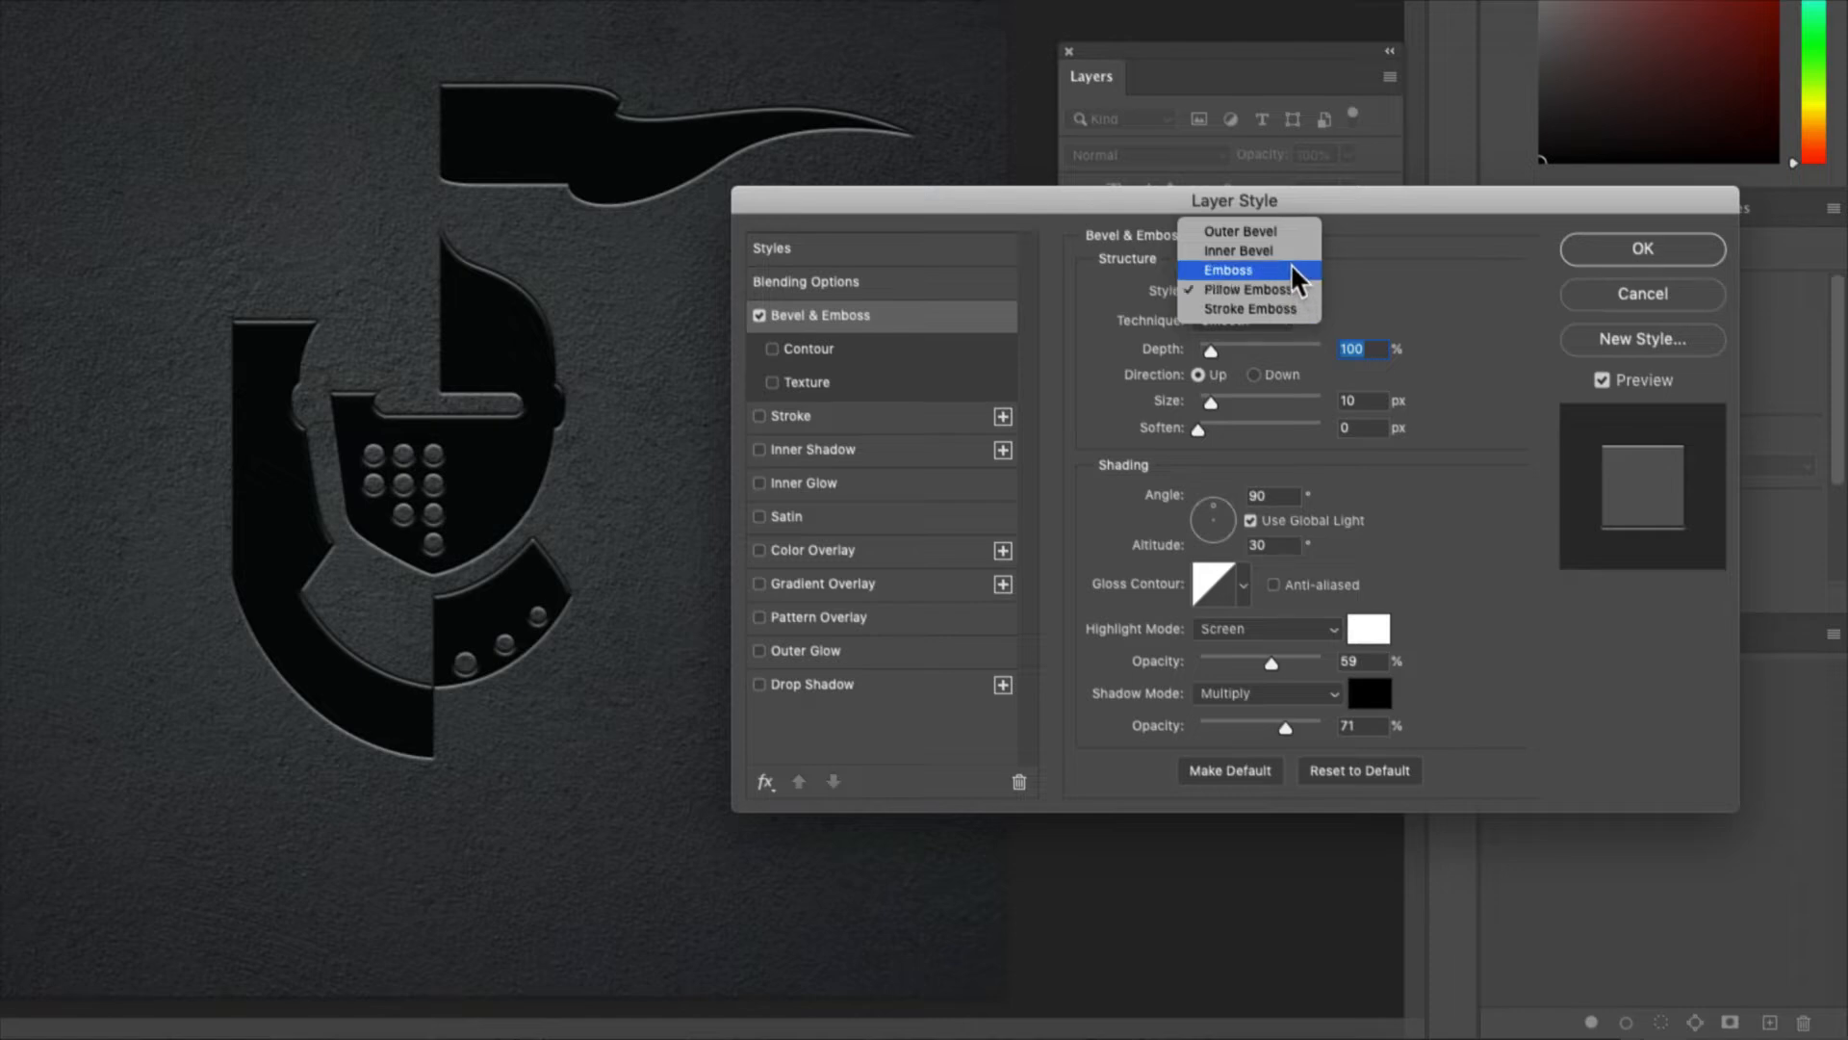
left_click(1290, 268)
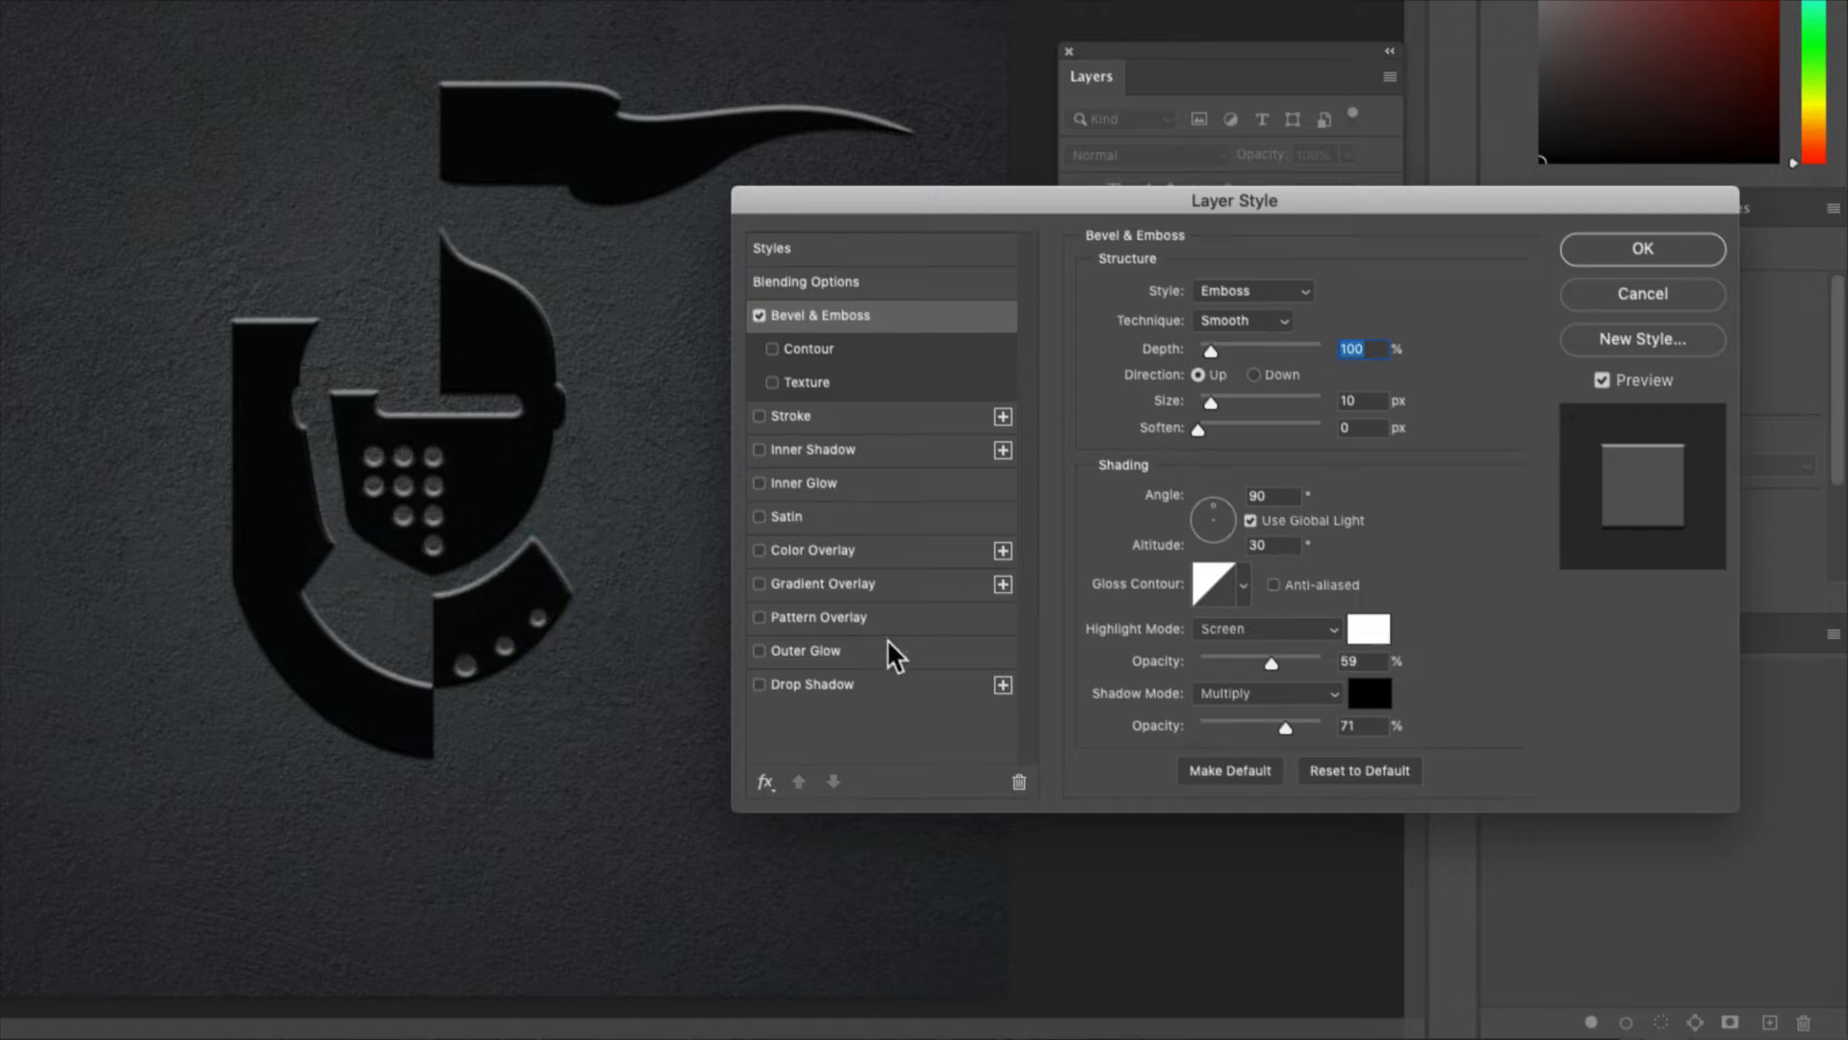
left_click_drag(1217, 398, 1178, 343)
Try the Pillow Emboss, Outer Bevel, Inner Bevel and Stroke Emboss styles on the logo, ending on Pillow Emboss.
left_click(1274, 289)
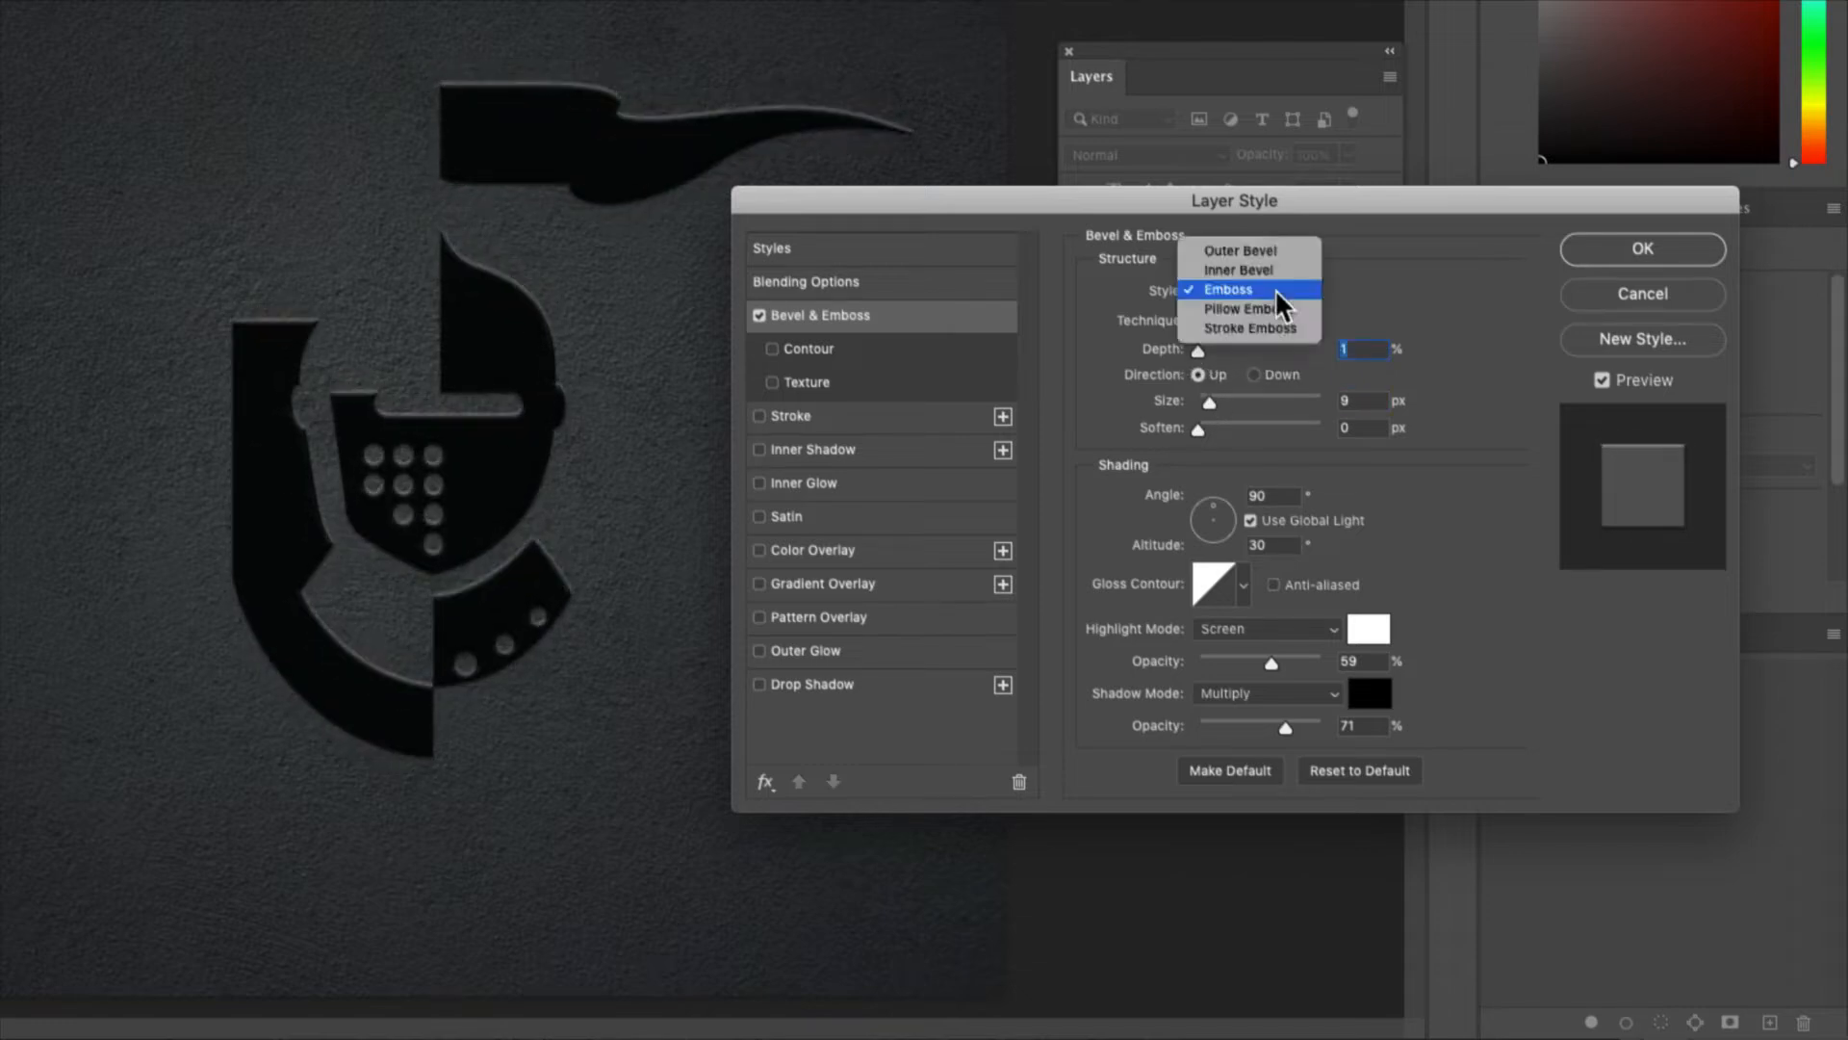
left_click(1249, 309)
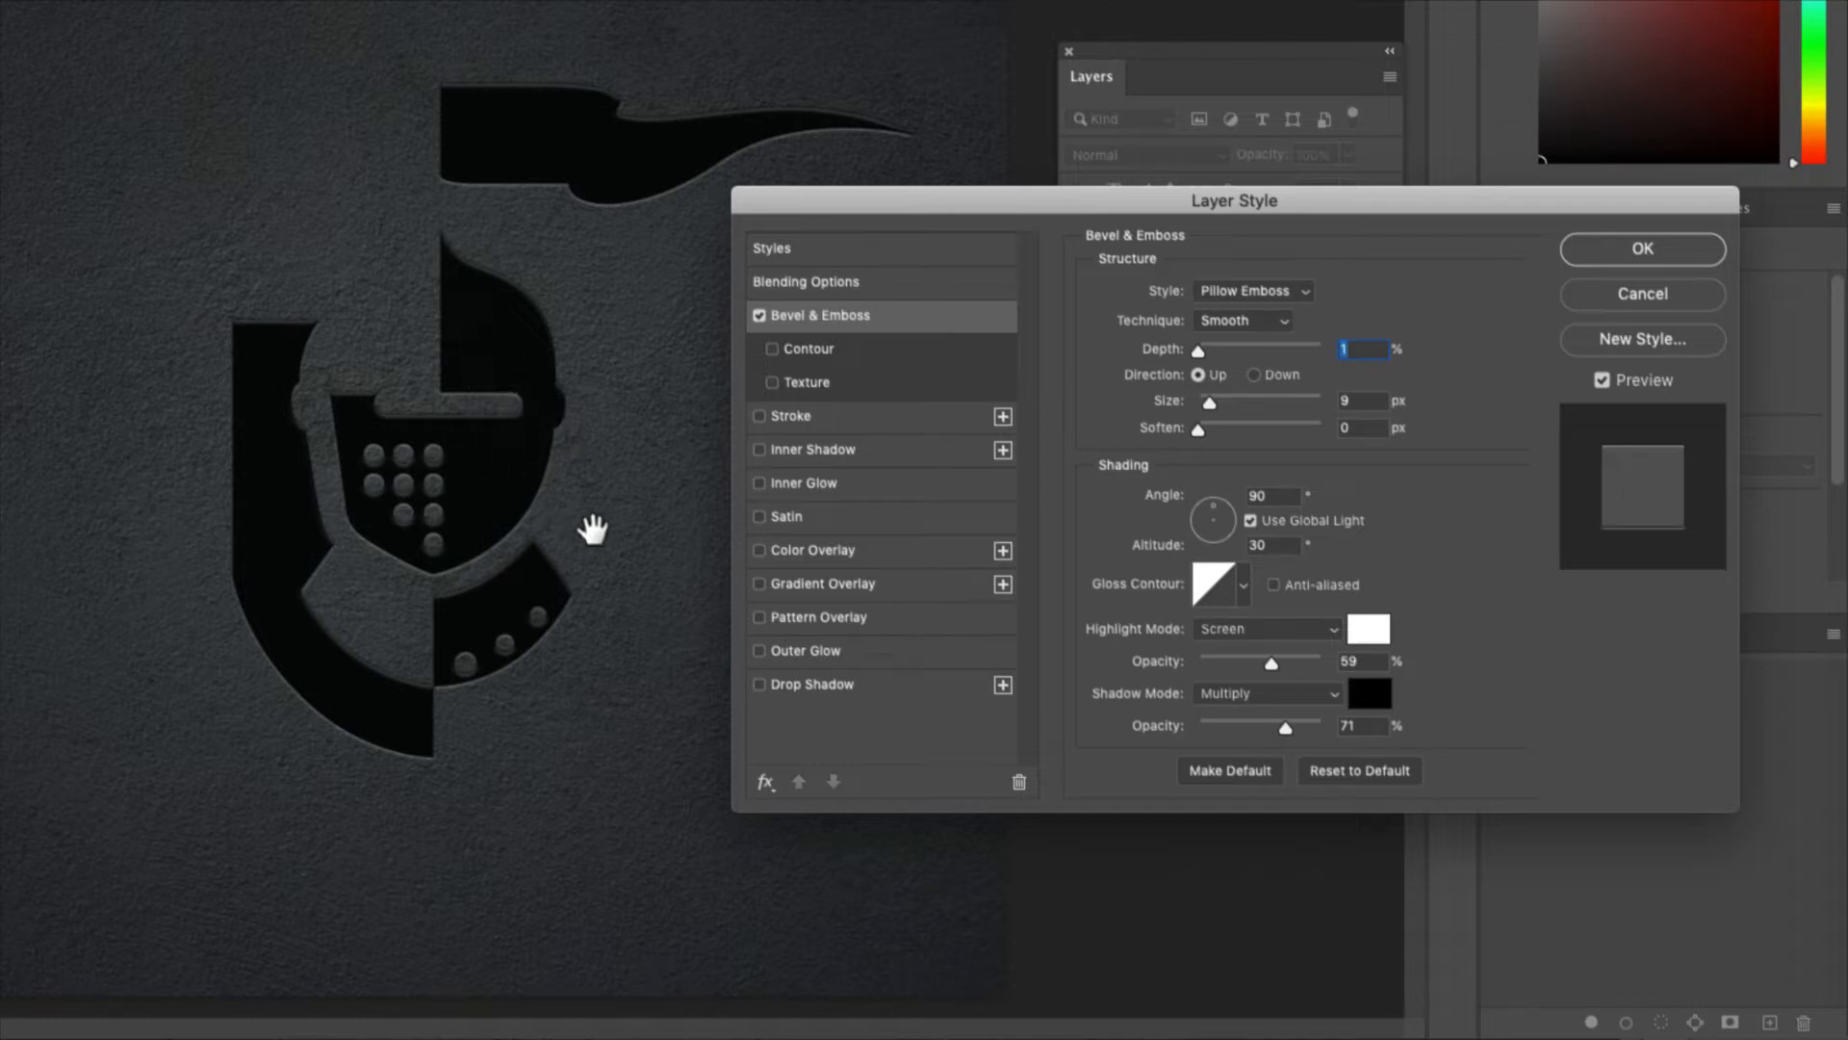
left_click(1276, 292)
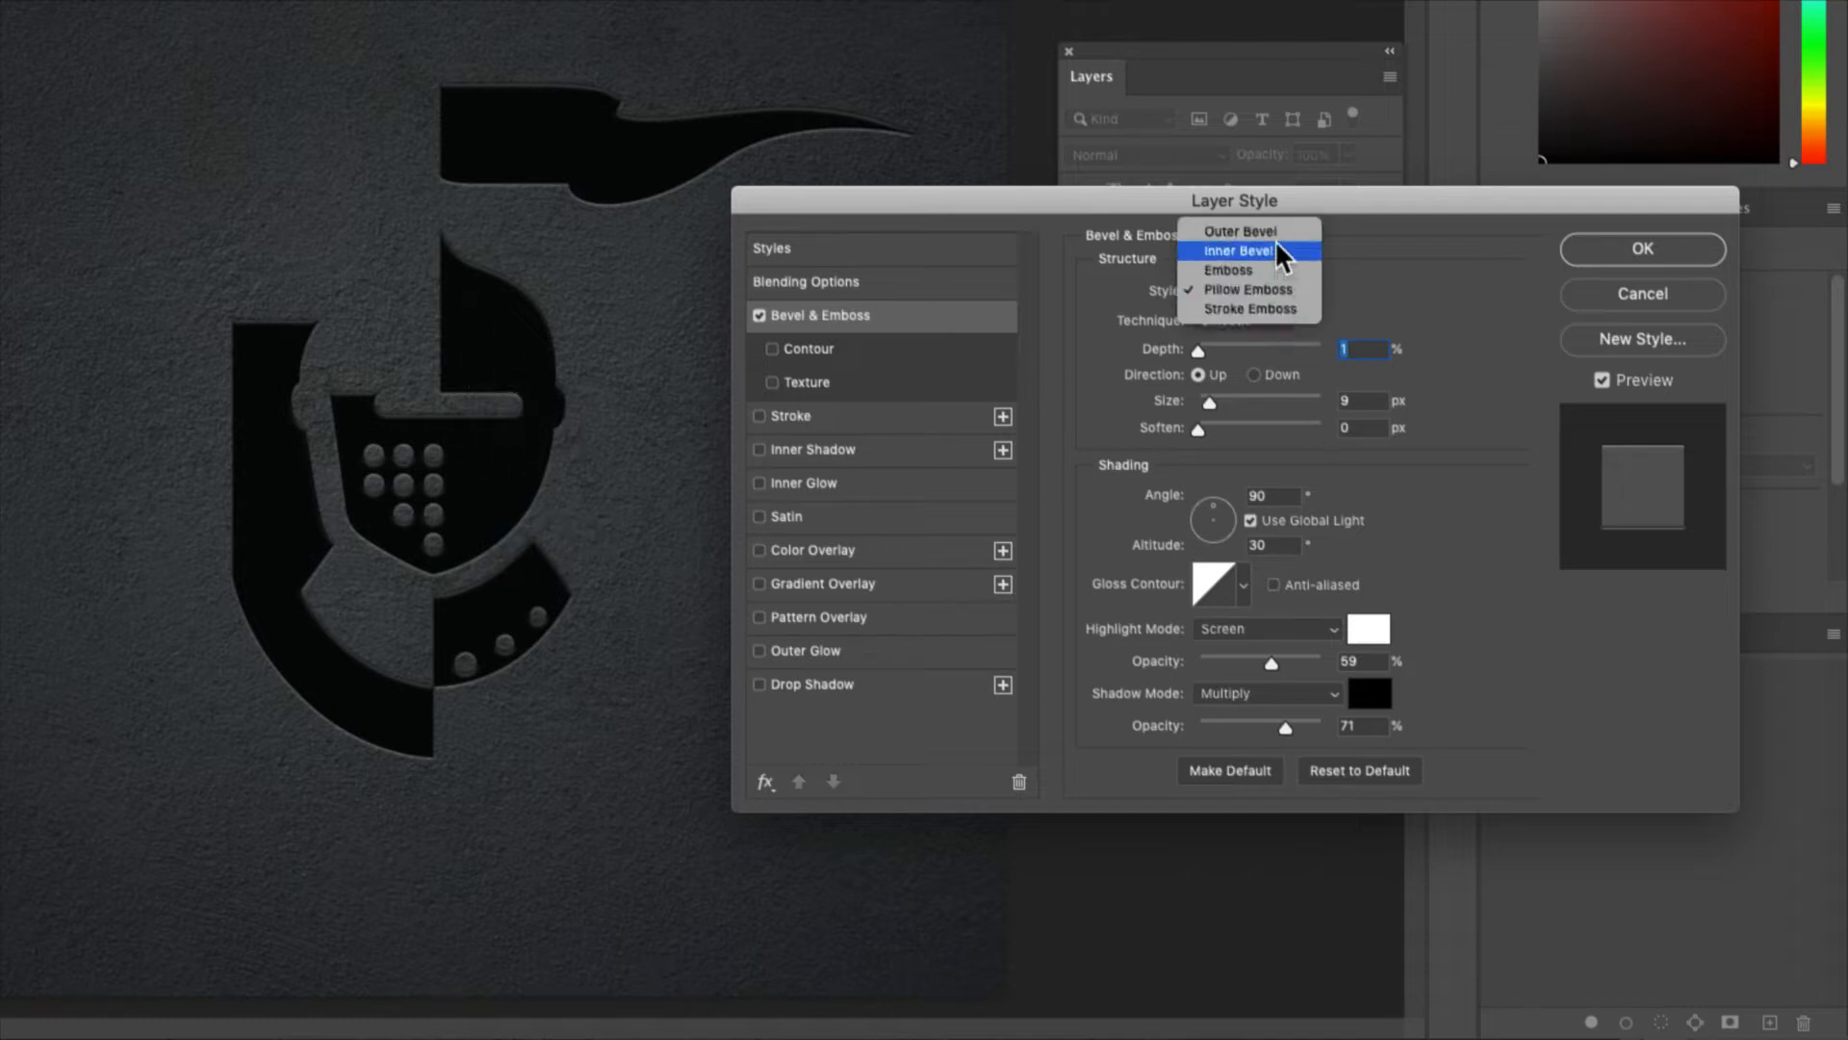
left_click(1275, 234)
left_click(1245, 277)
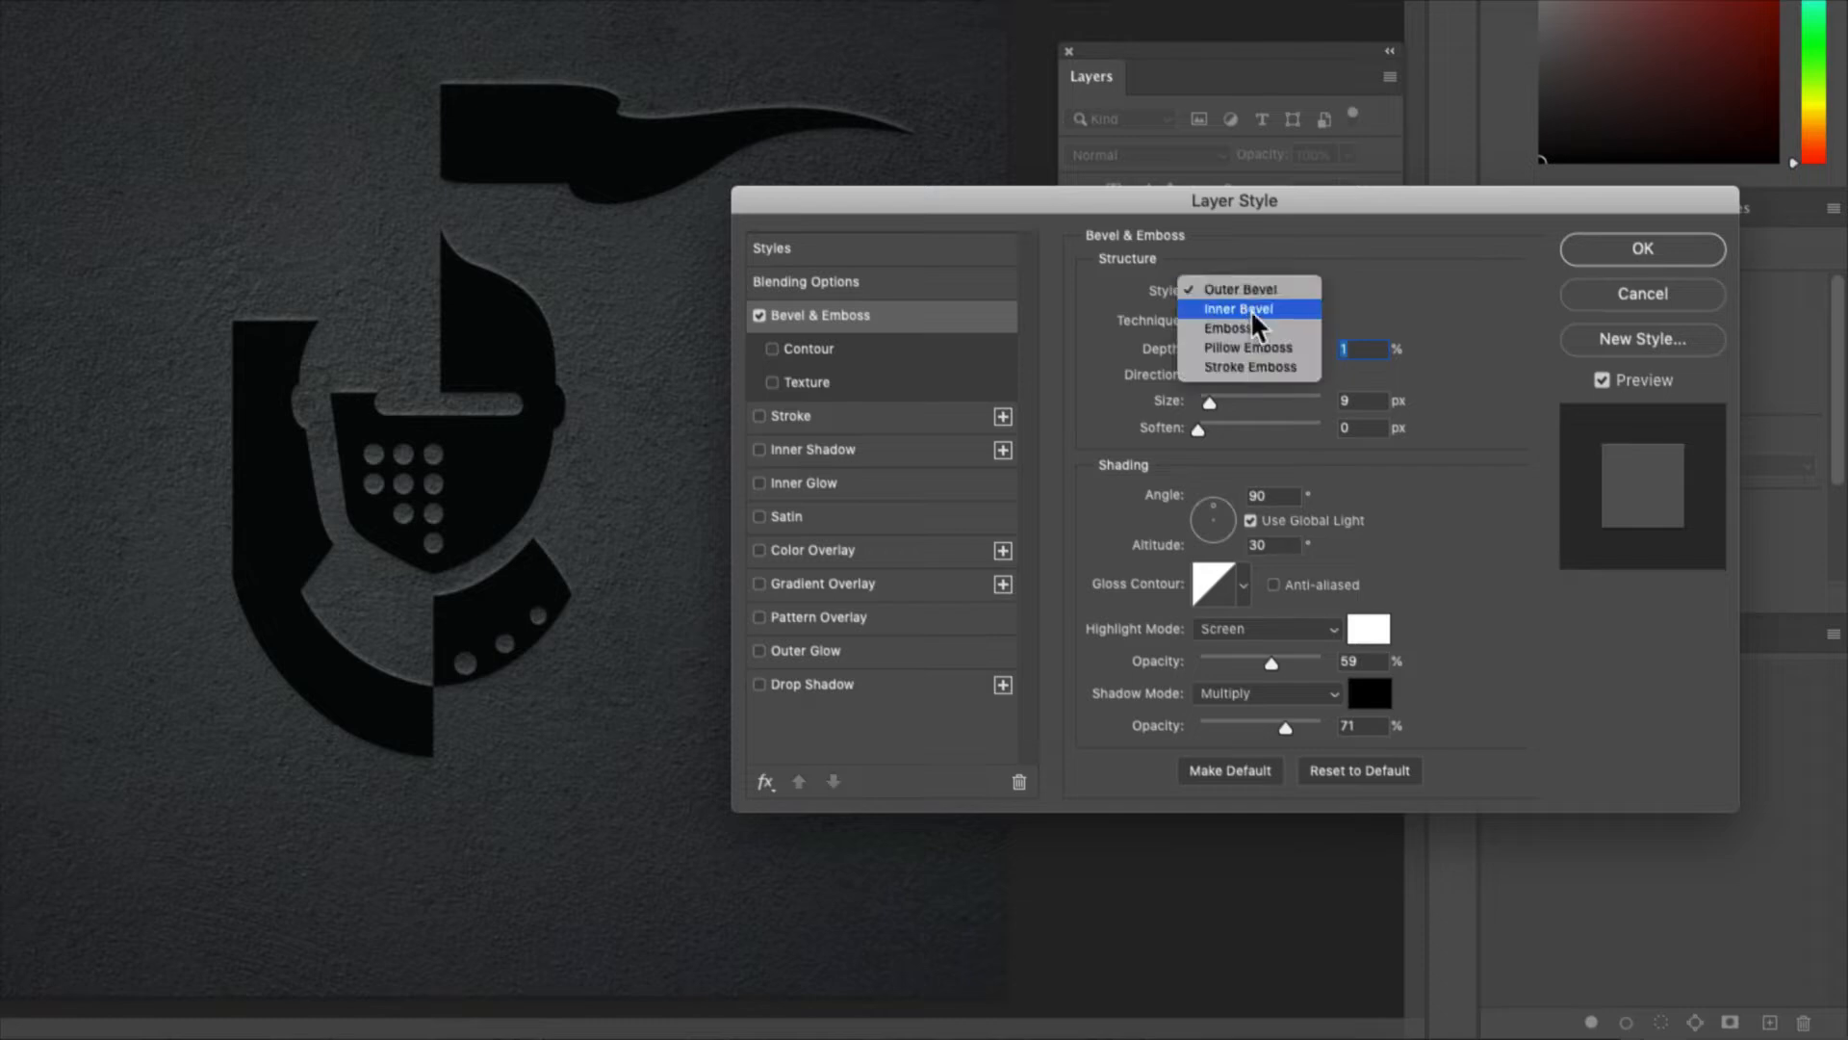
left_click(1251, 311)
left_click(1244, 288)
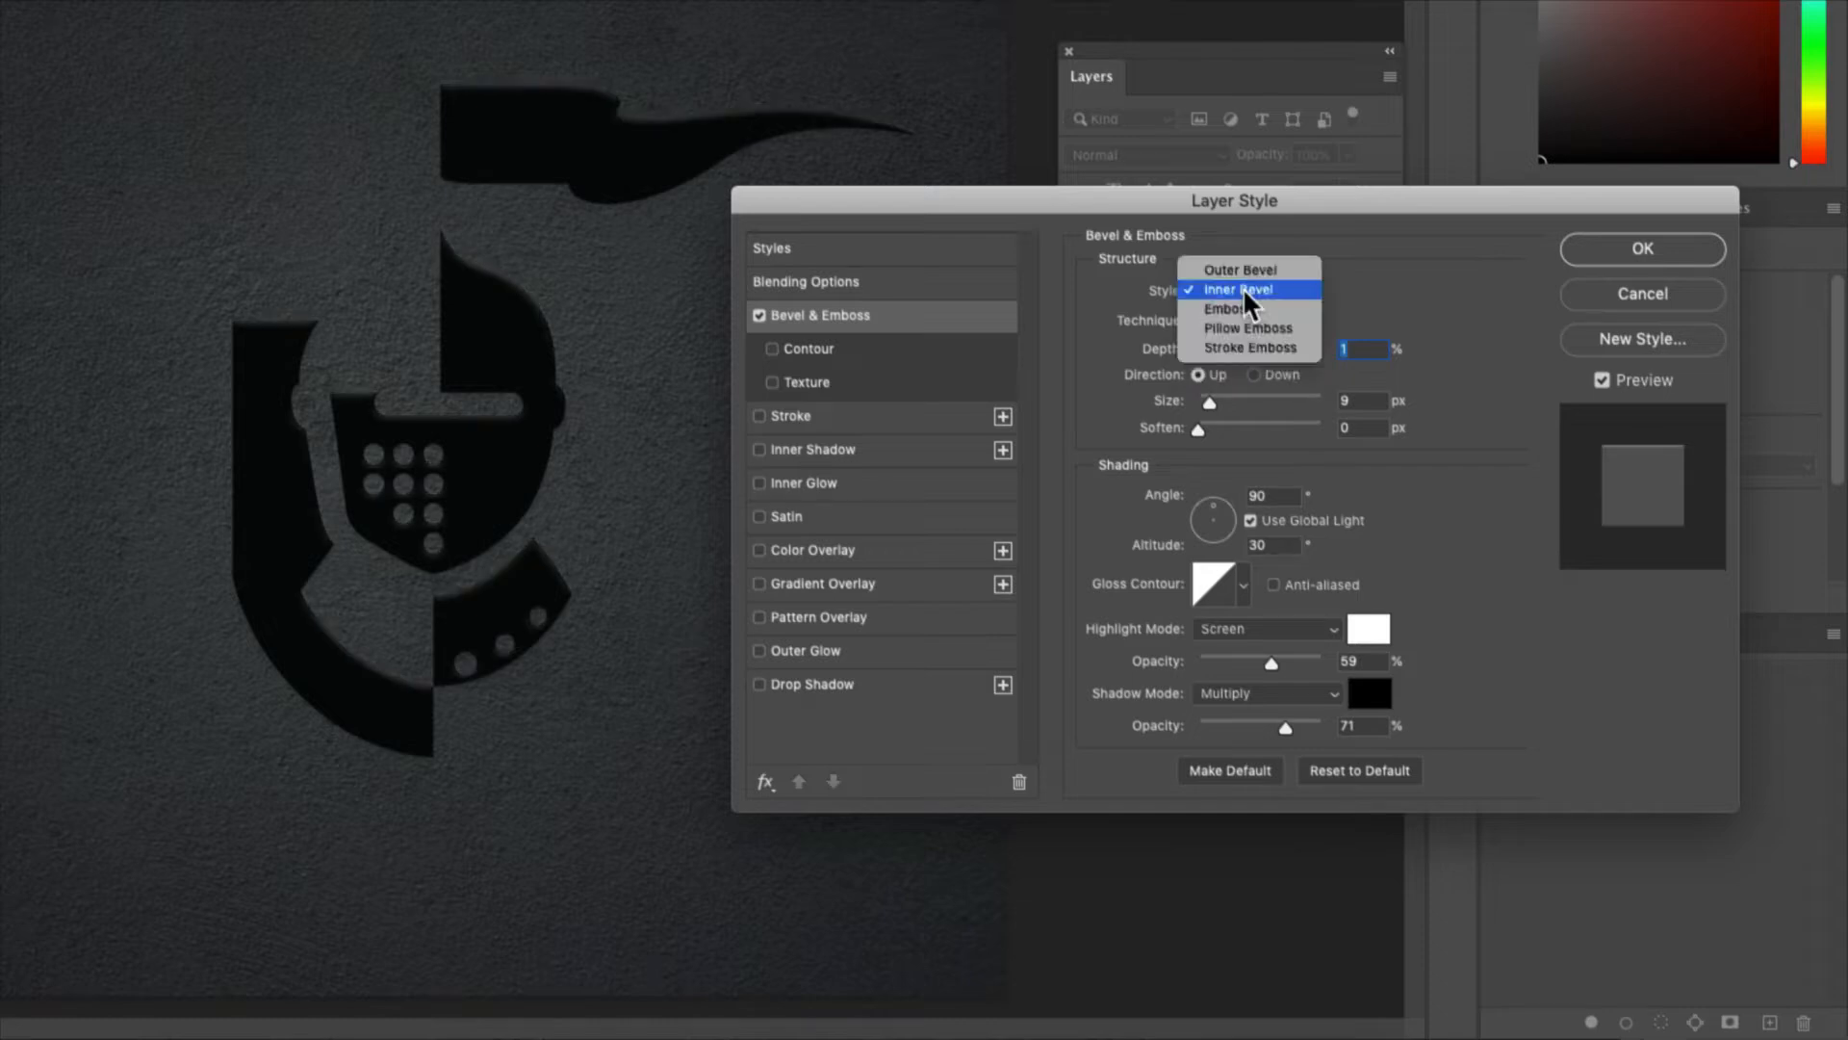
left_click(1240, 337)
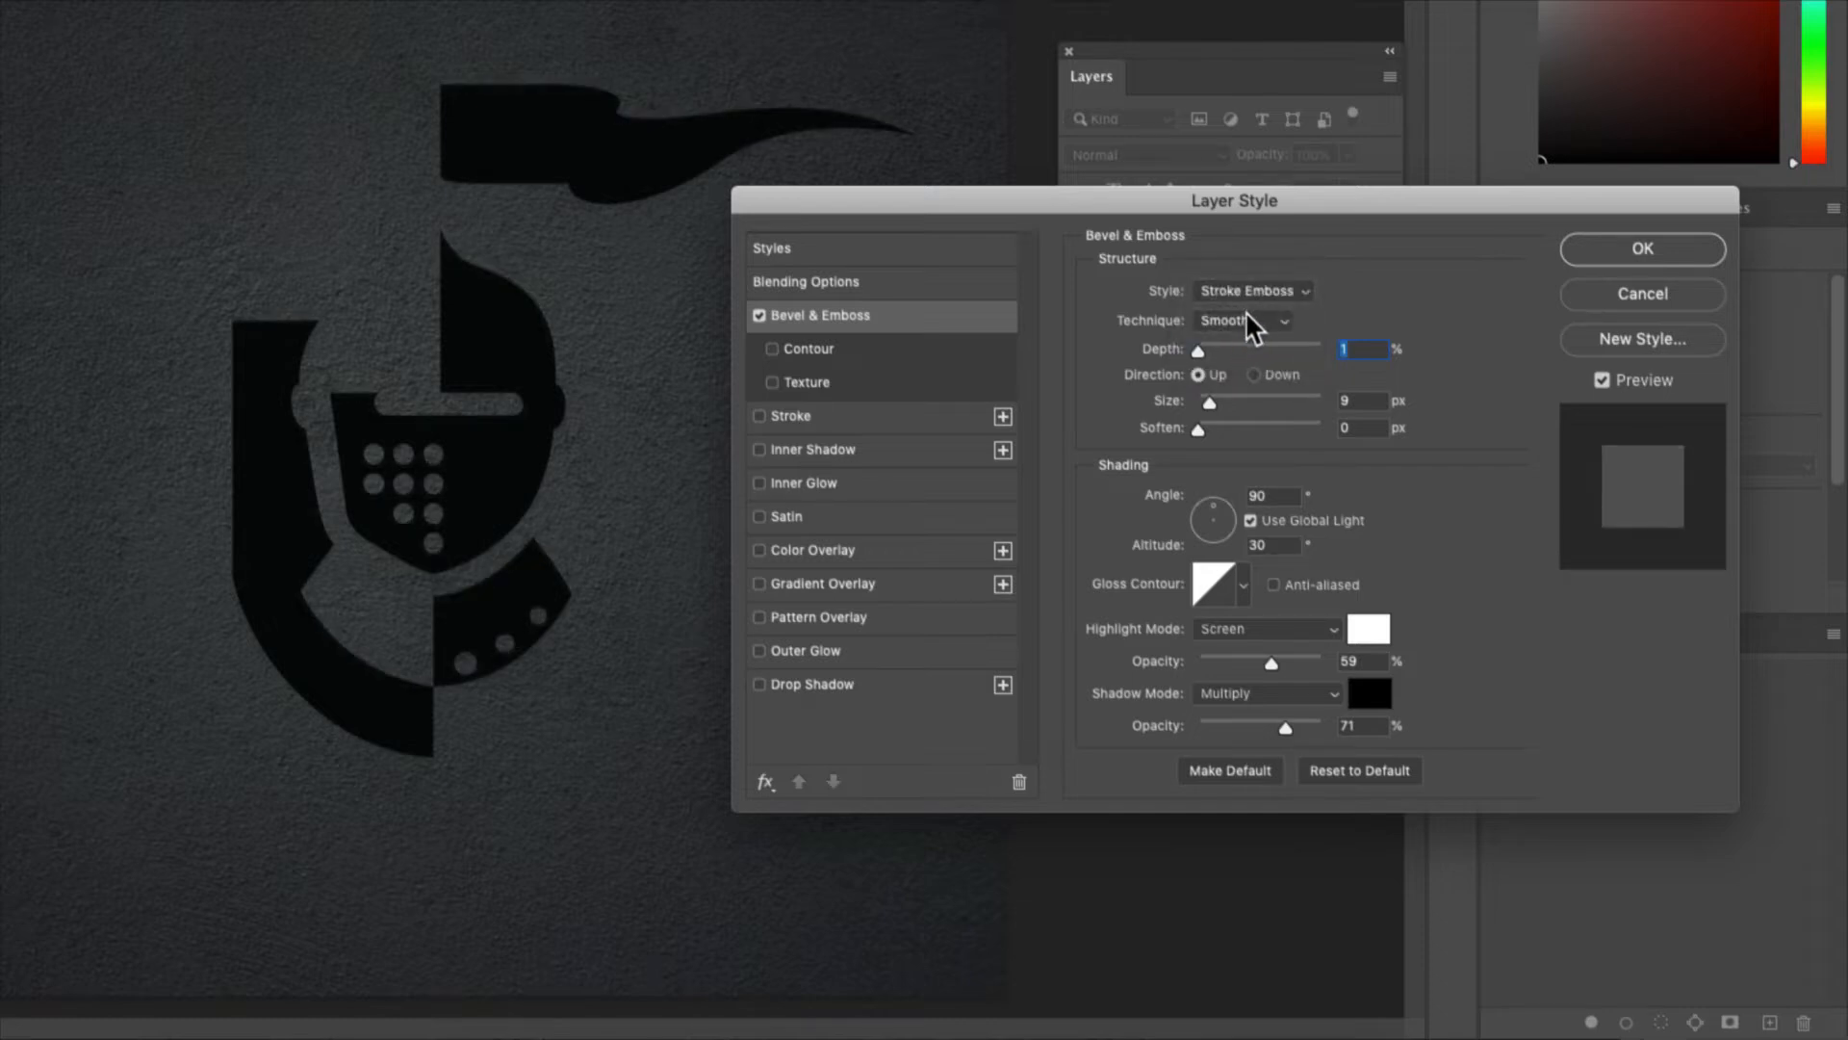
left_click(1256, 318)
left_click(1288, 291)
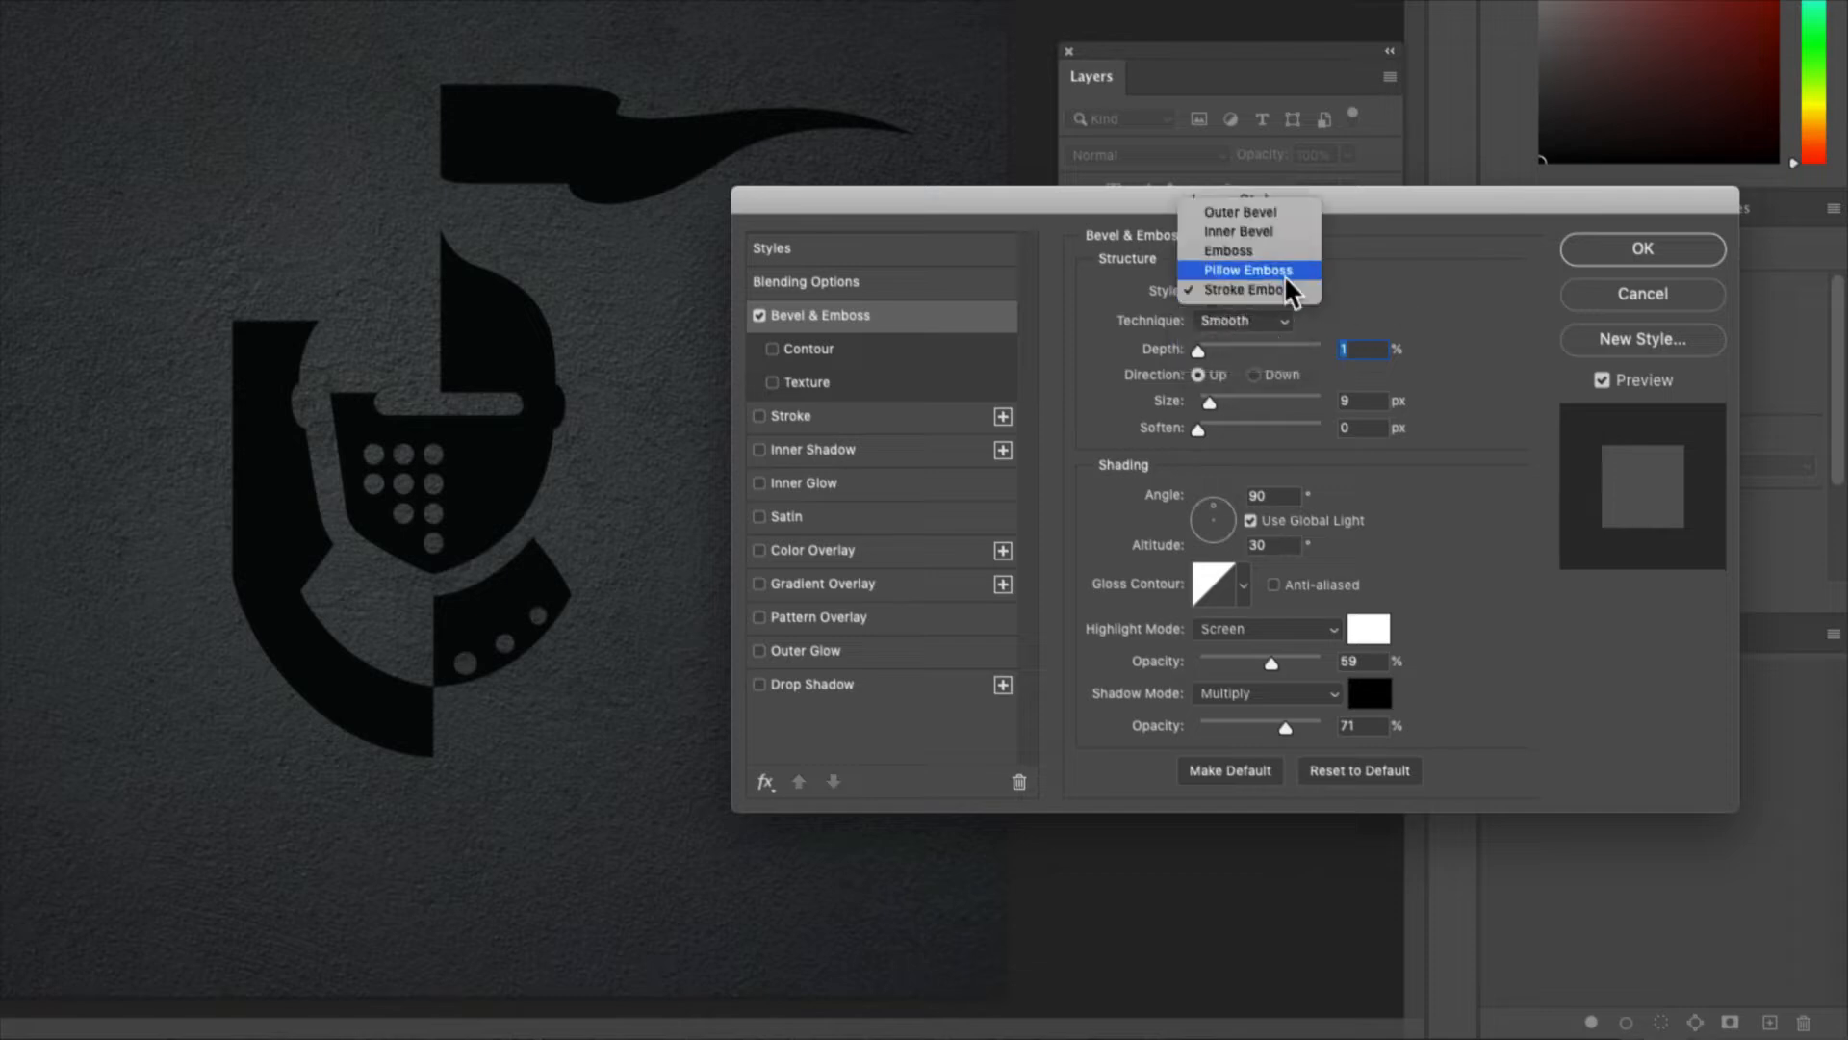
left_click(1280, 262)
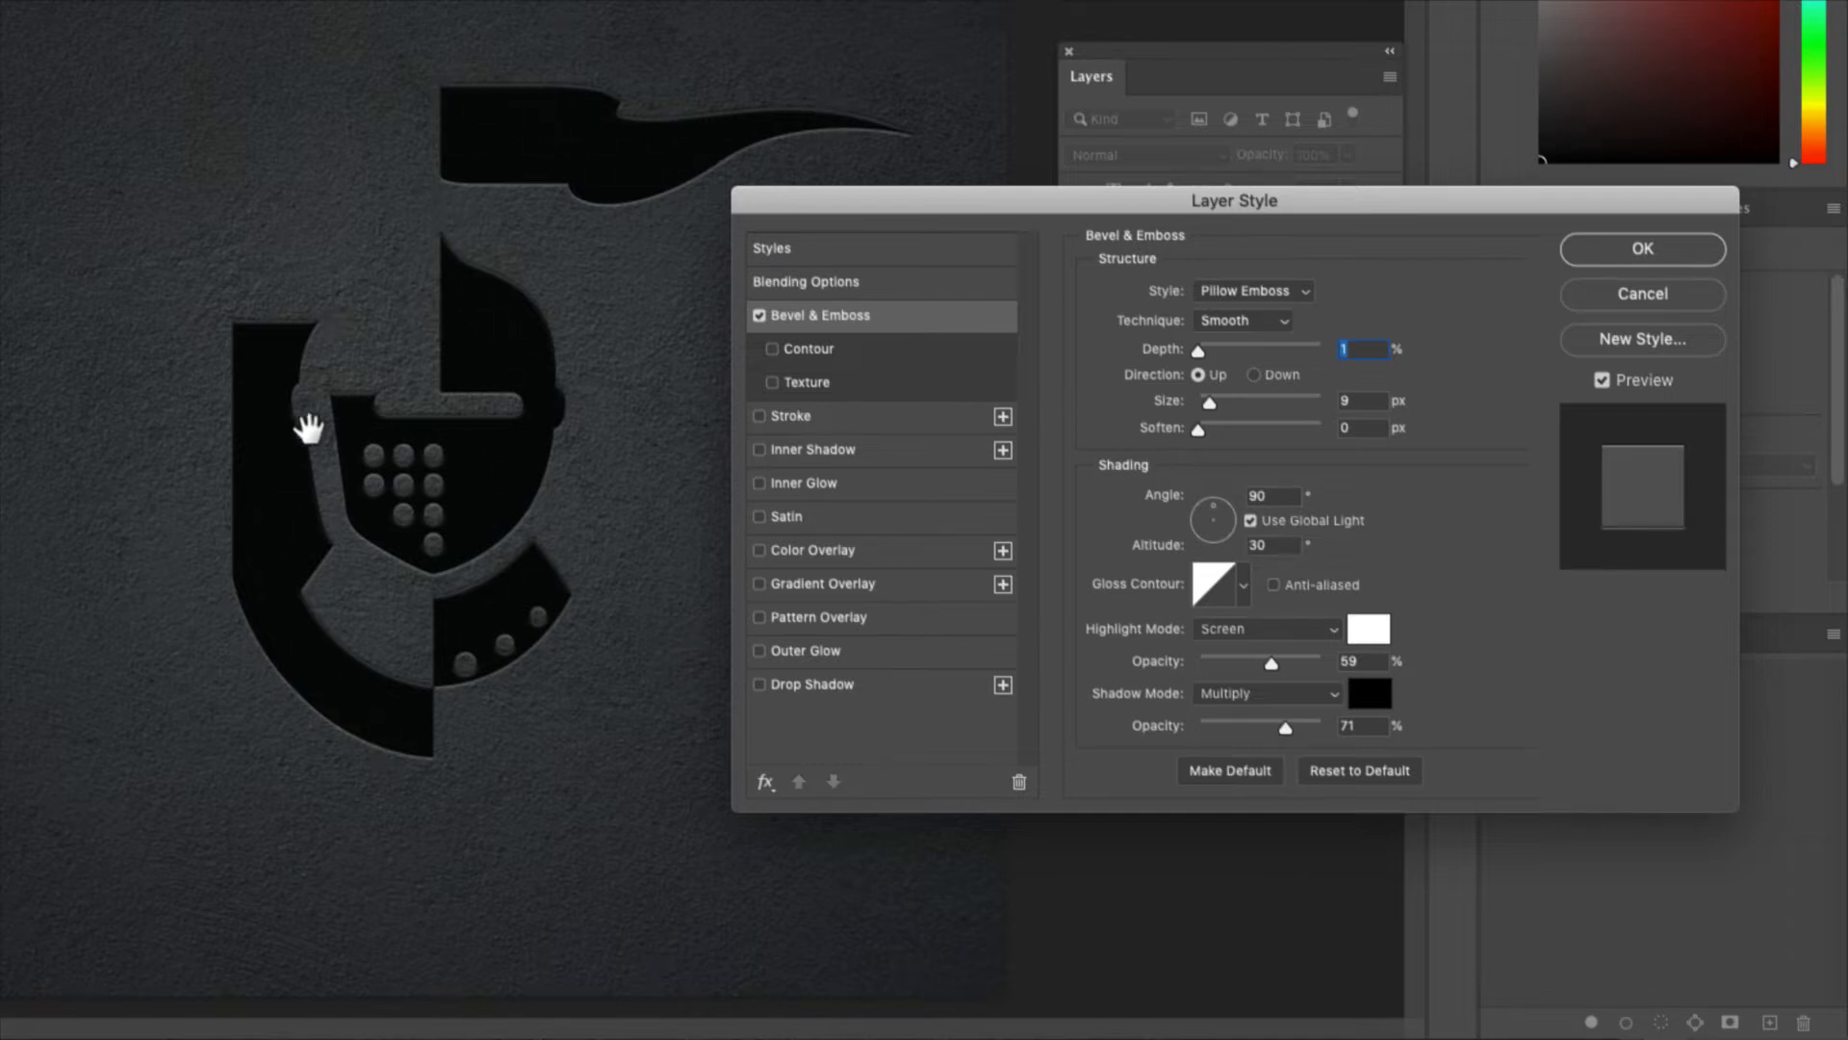
Set the logo layer's fill opacity to 0% and its Bevel & Emboss depth to 199%.
left_click(788, 281)
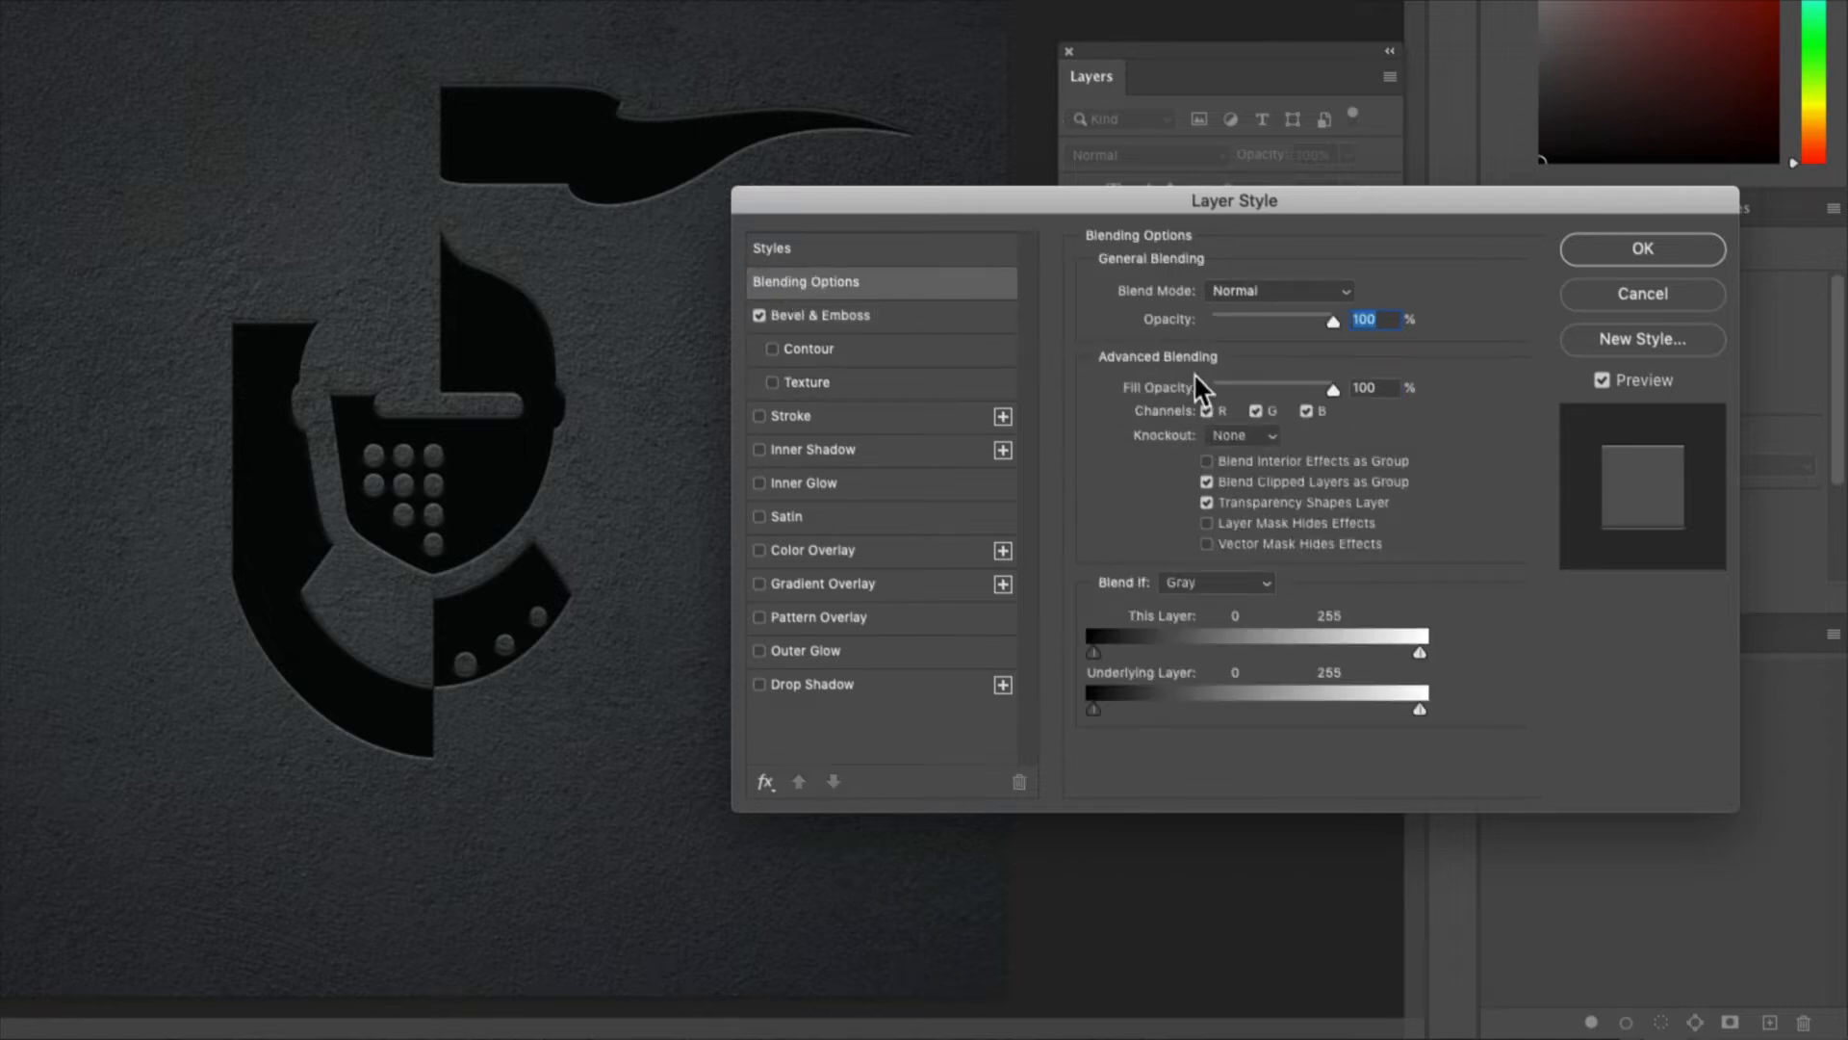
left_click_drag(1334, 387, 1176, 385)
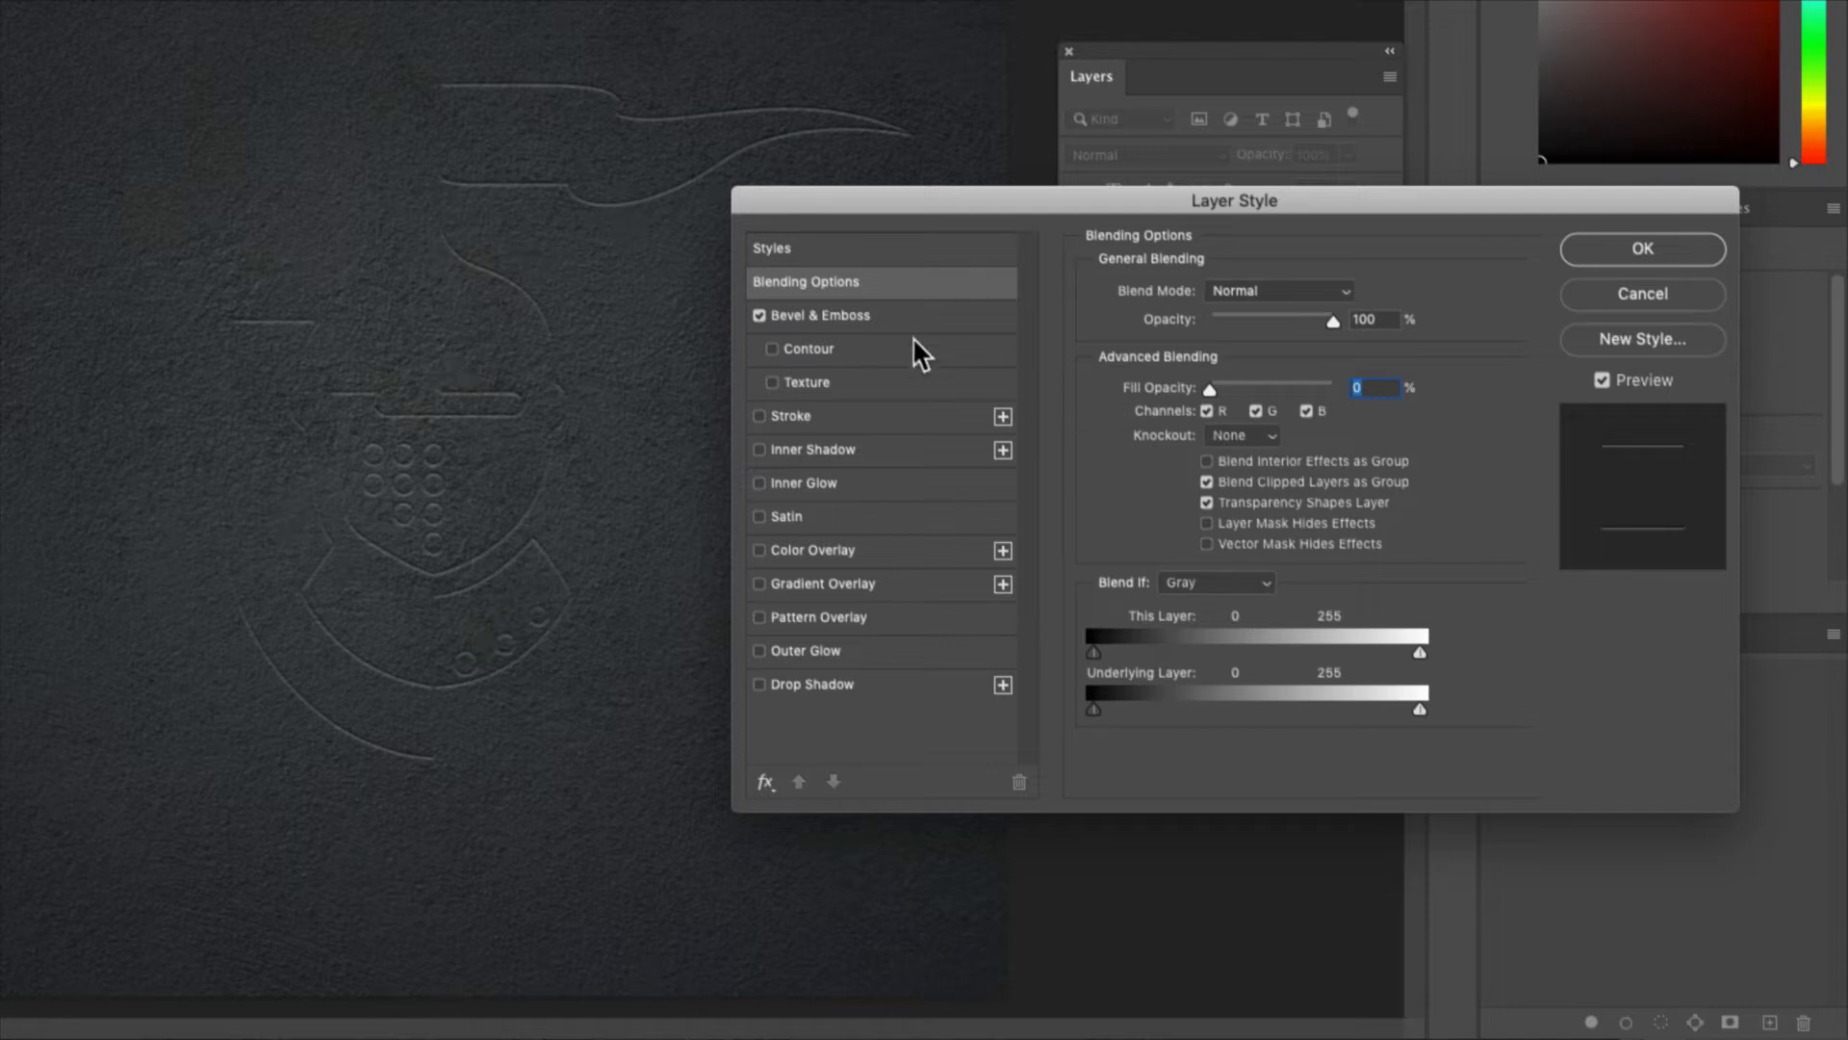
left_click(793, 317)
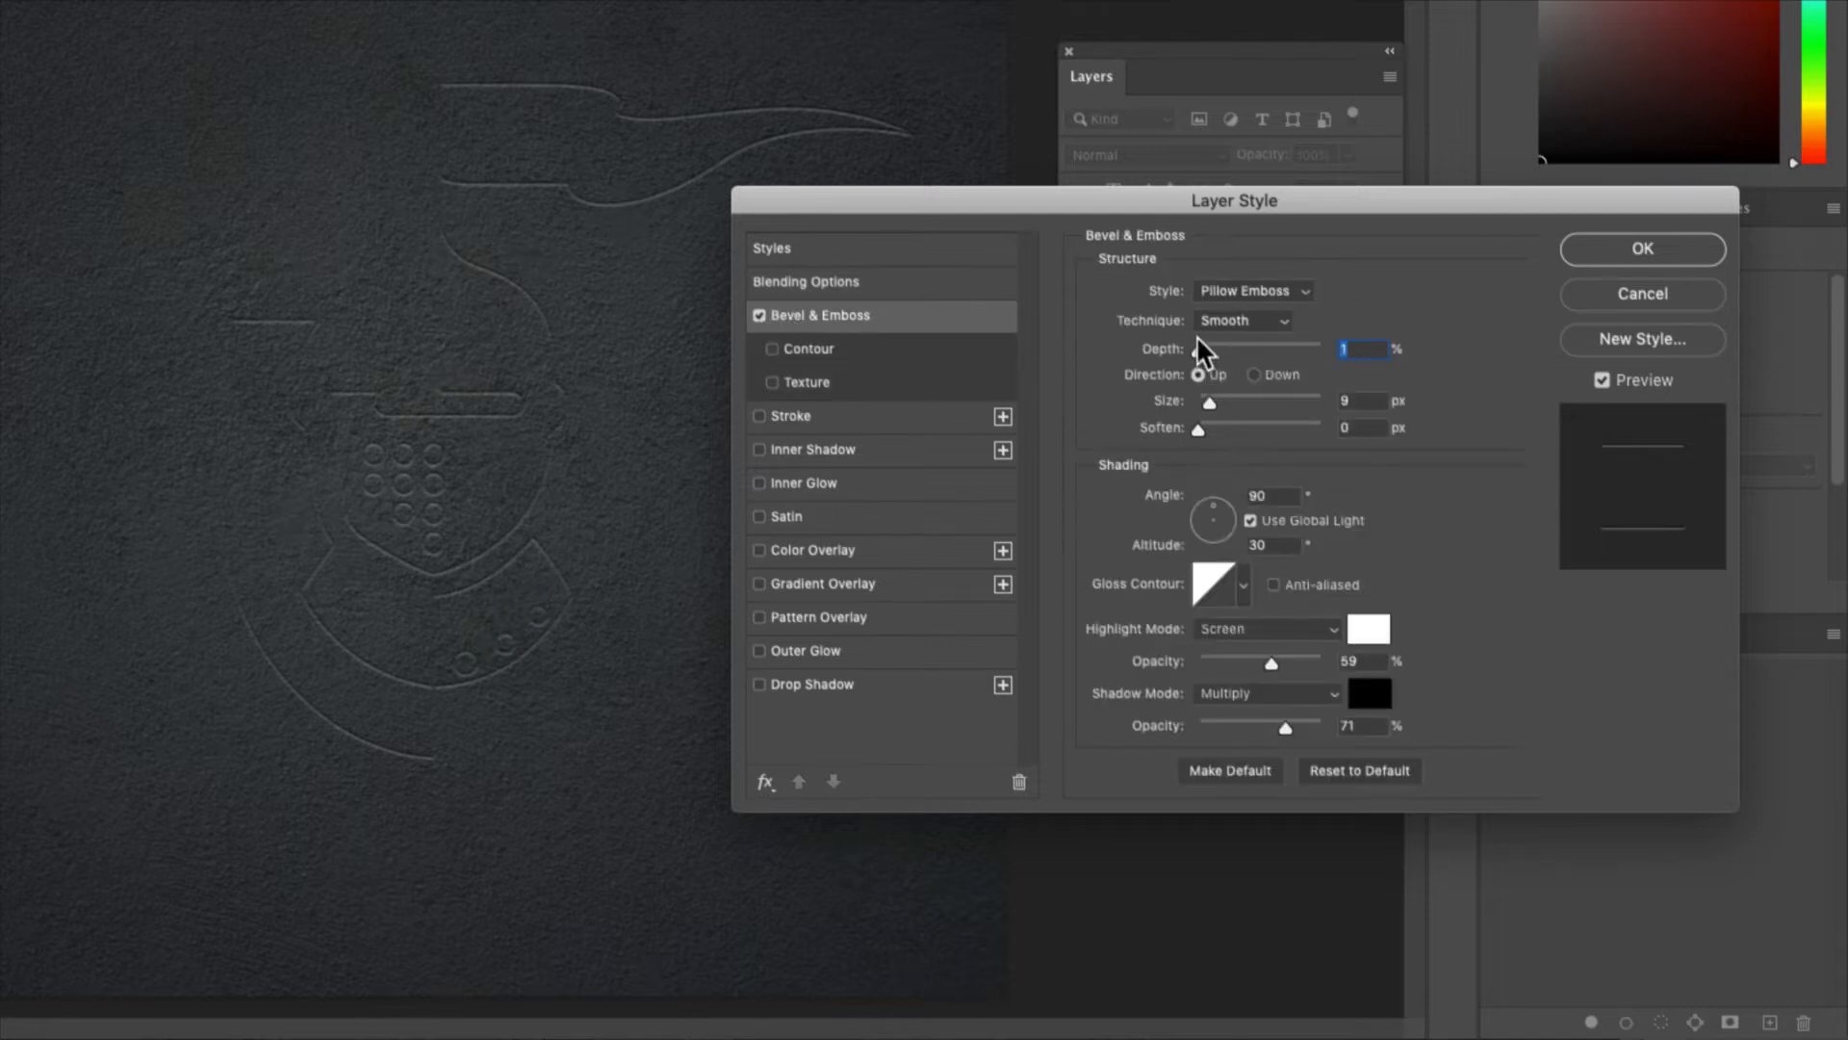
left_click_drag(1200, 346, 1221, 350)
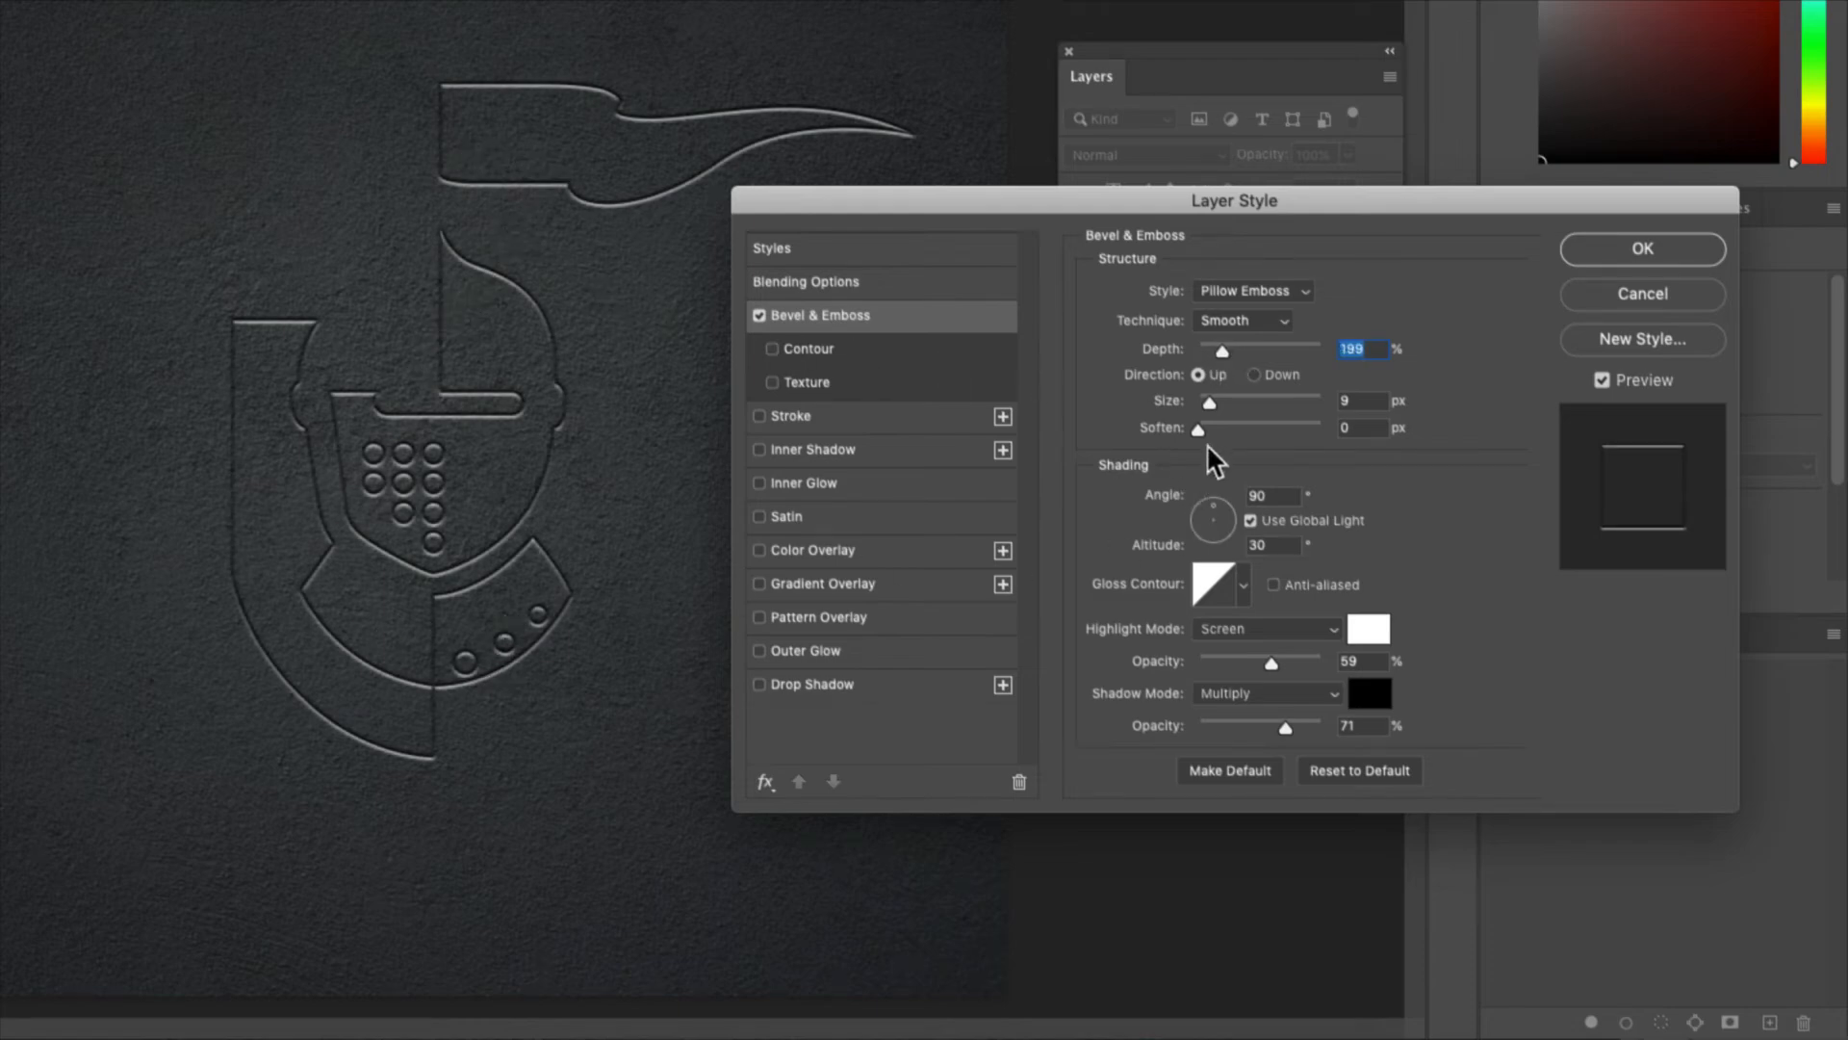
Switch the bevel to the Emboss style with size 10 px, and set its lighting to a 119° angle and 21° altitude.
mouse_move(1209, 403)
left_mouse_down()
mouse_move(1228, 400)
mouse_move(1219, 427)
mouse_move(1186, 425)
left_mouse_up()
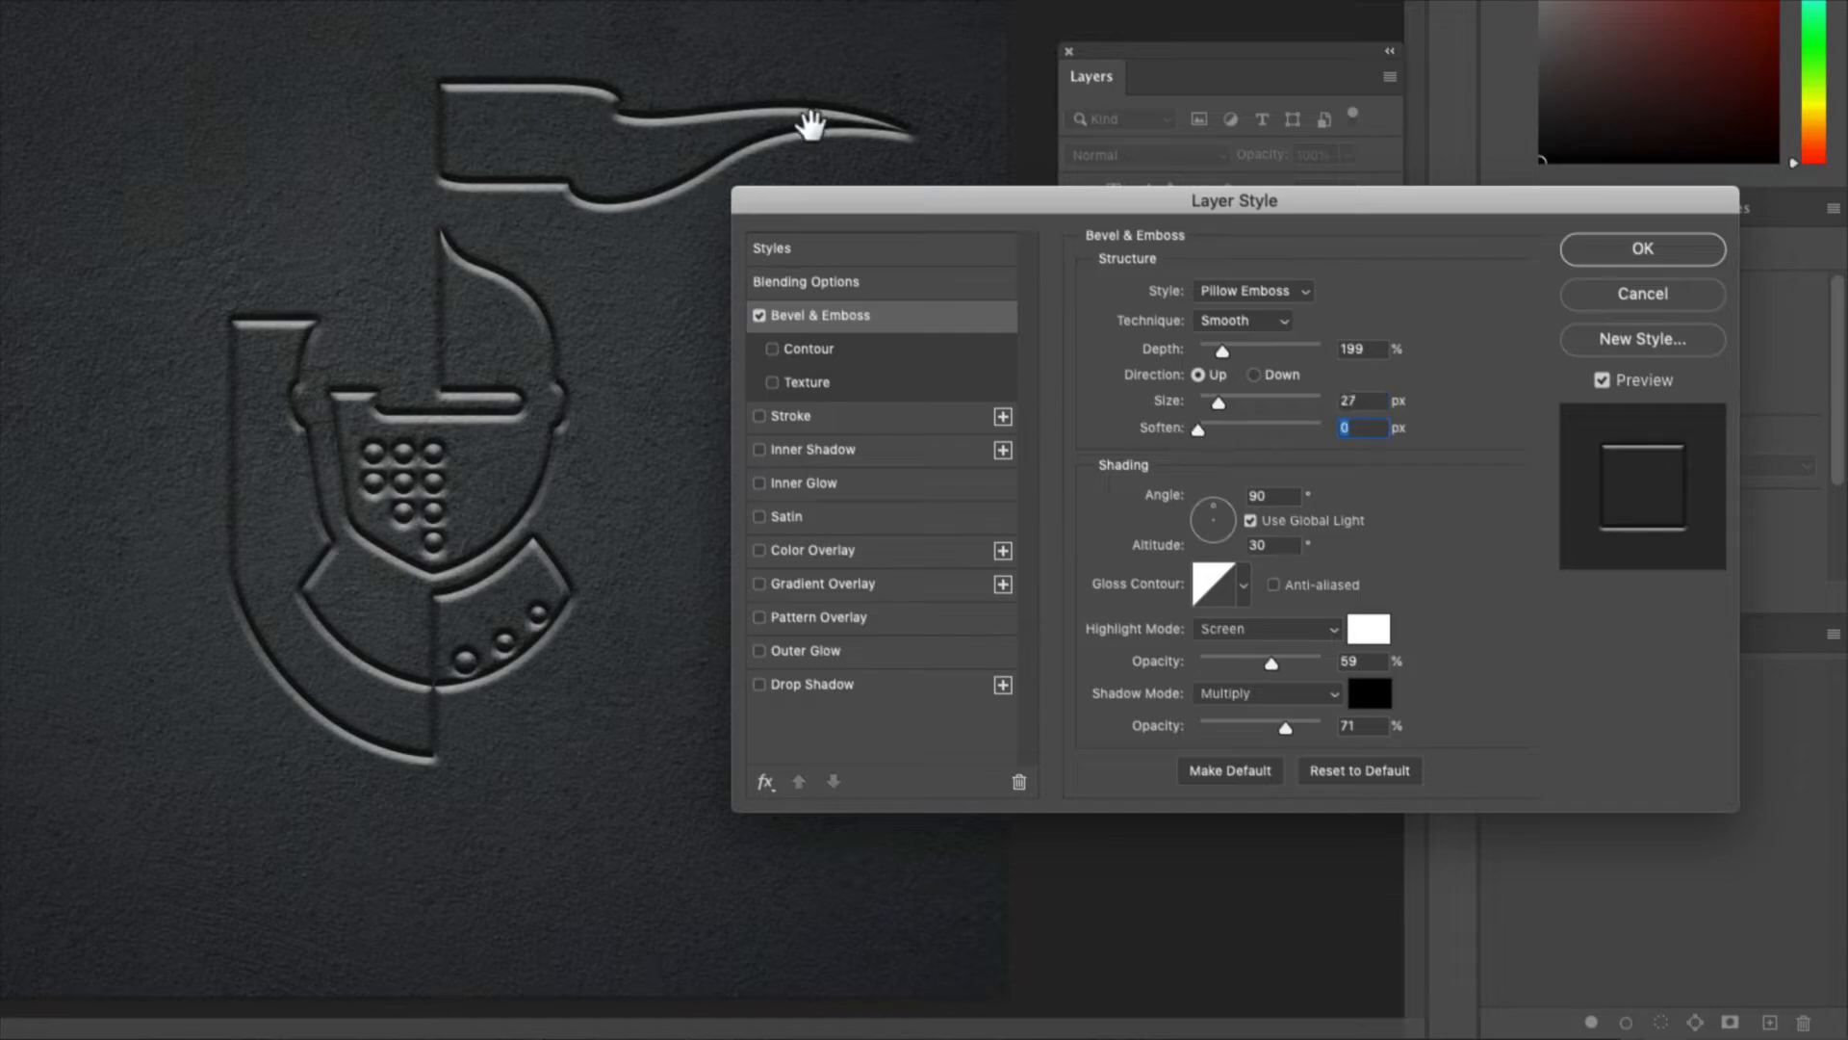
left_click_drag(1215, 401, 1213, 399)
left_click(1250, 288)
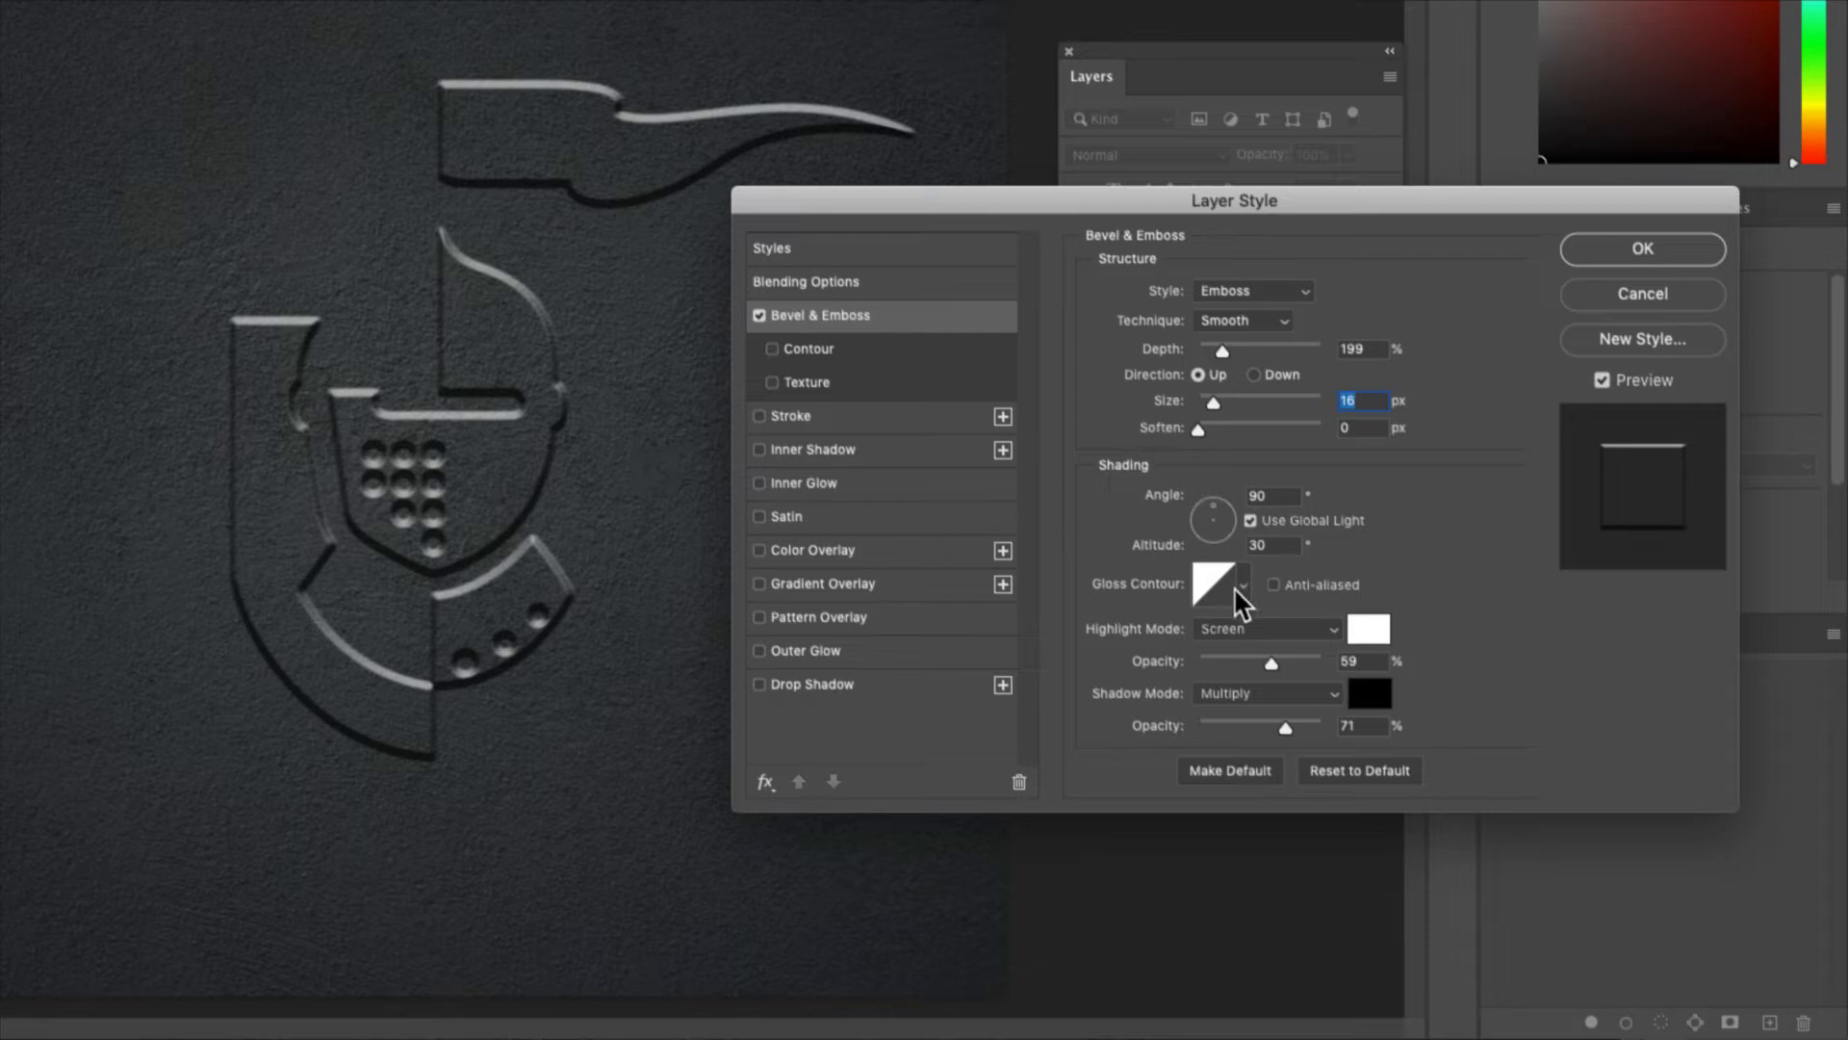
left_click_drag(1211, 506, 1203, 500)
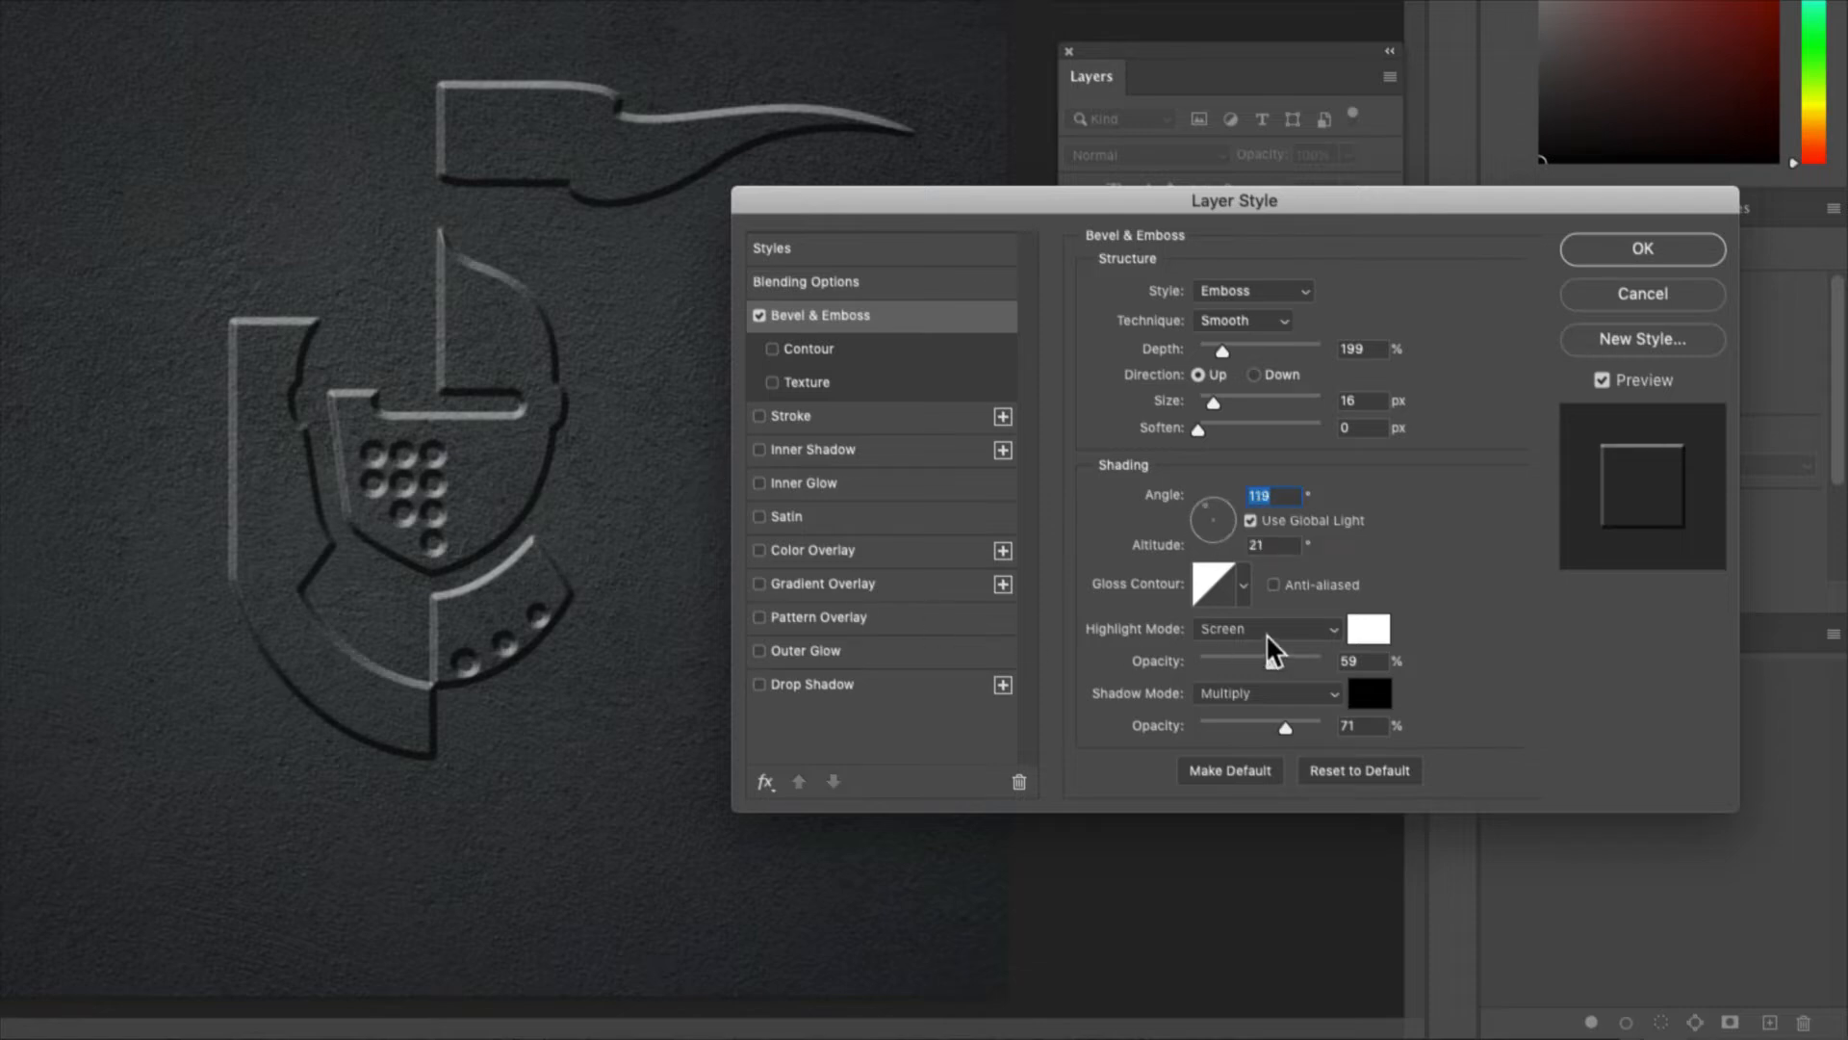
mouse_move(1199, 429)
left_mouse_down()
mouse_move(1285, 431)
mouse_move(1190, 420)
mouse_move(1210, 402)
left_mouse_up()
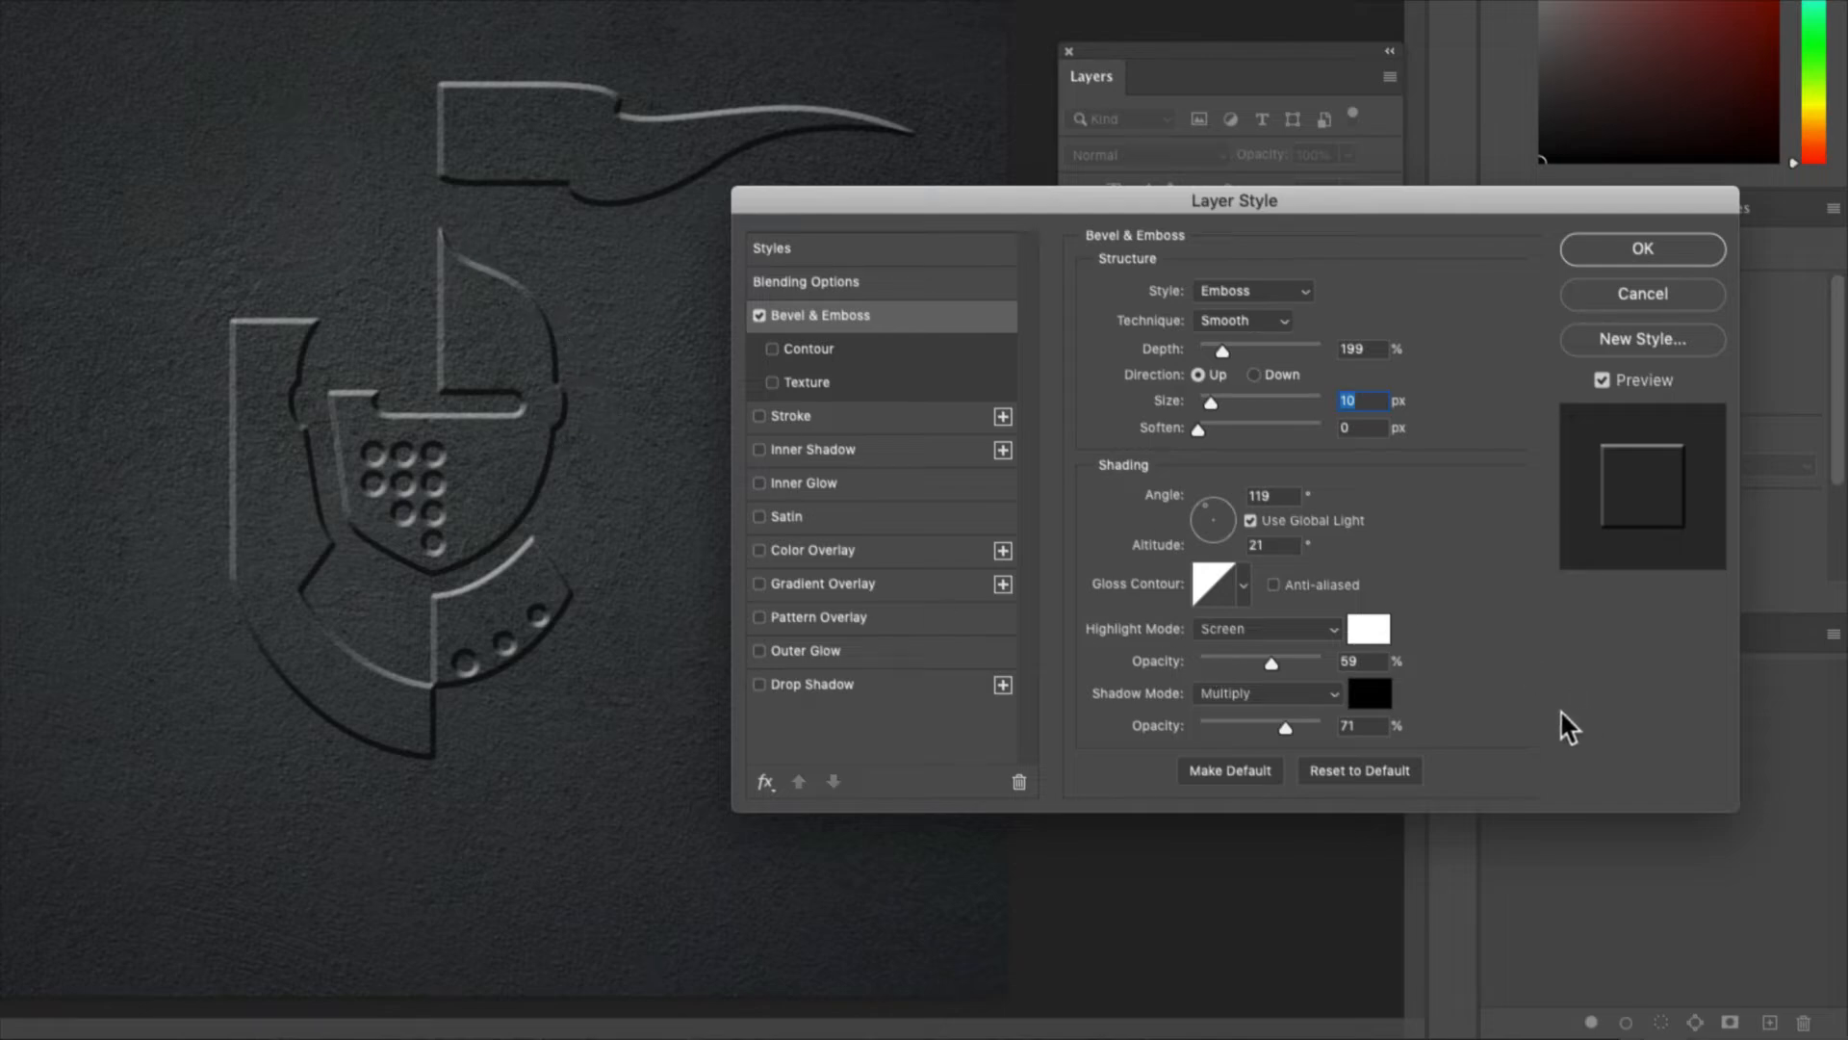
Try red e35252 as the Bevel & Emboss highlight color and look at an alternative shadow color without keeping it.
left_click(1367, 631)
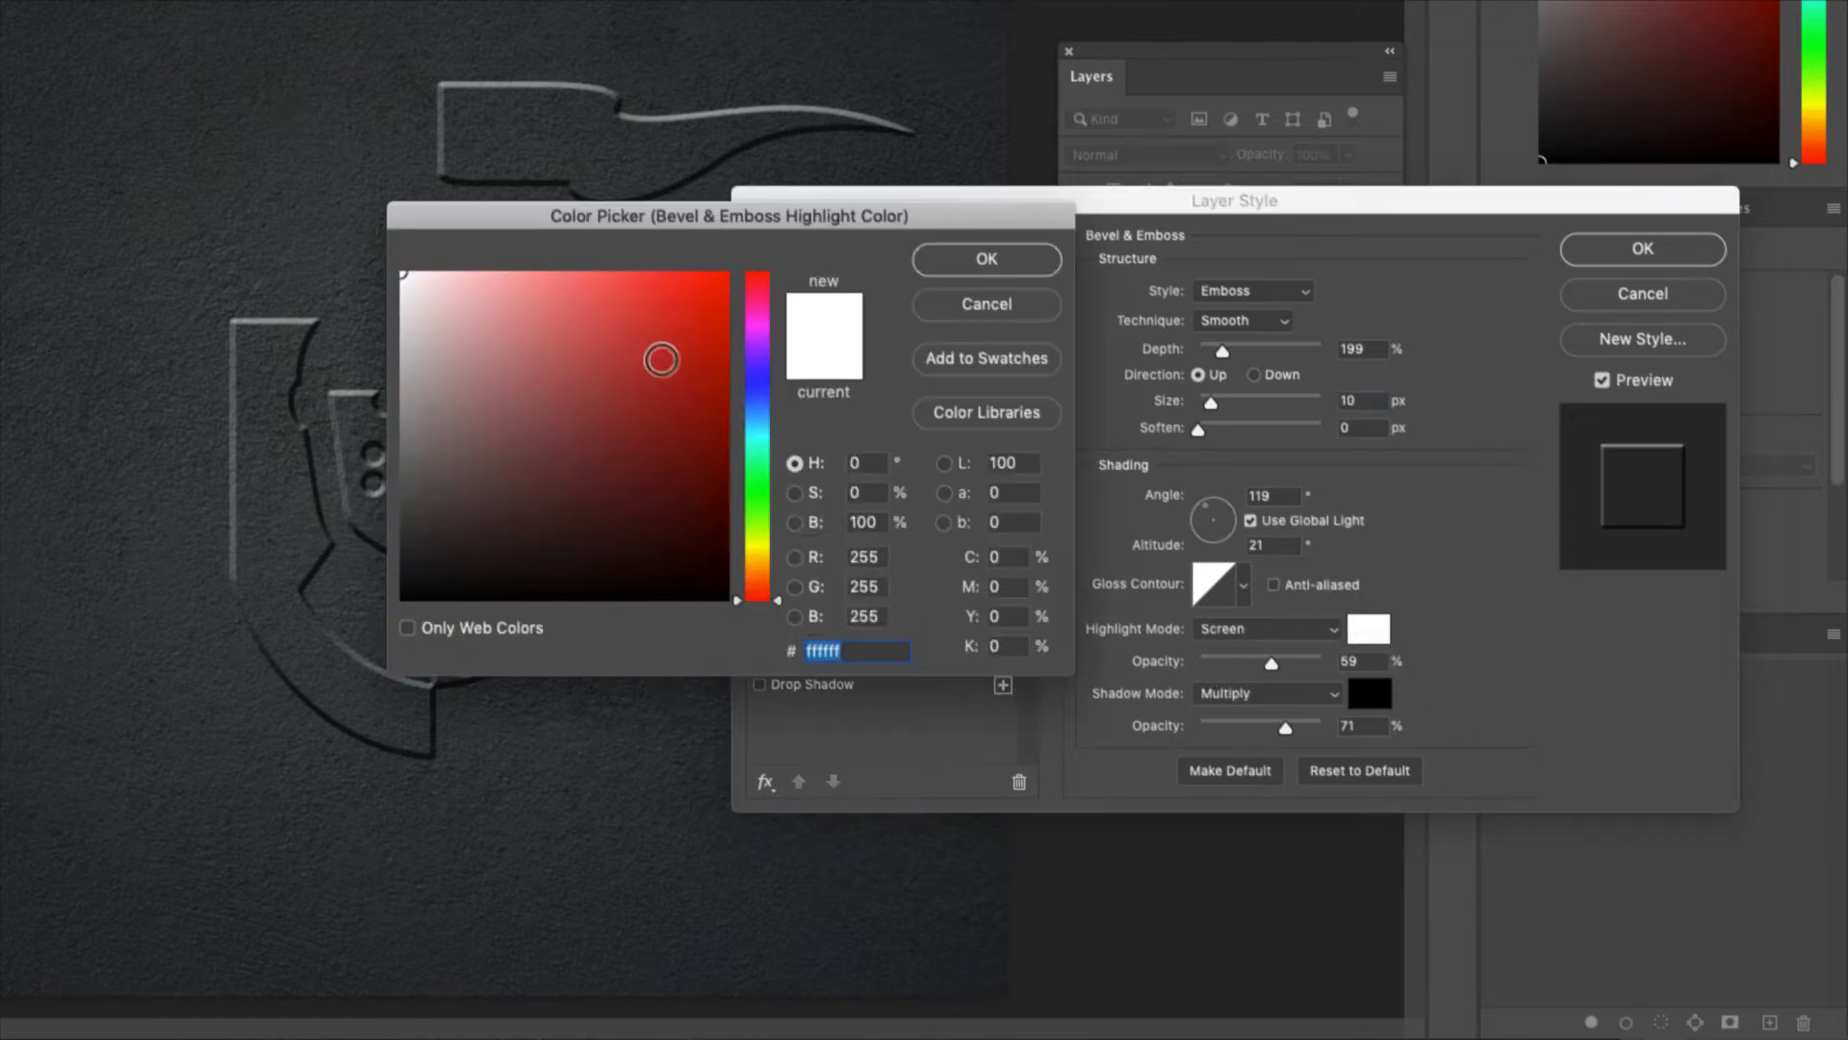
left_click(610, 307)
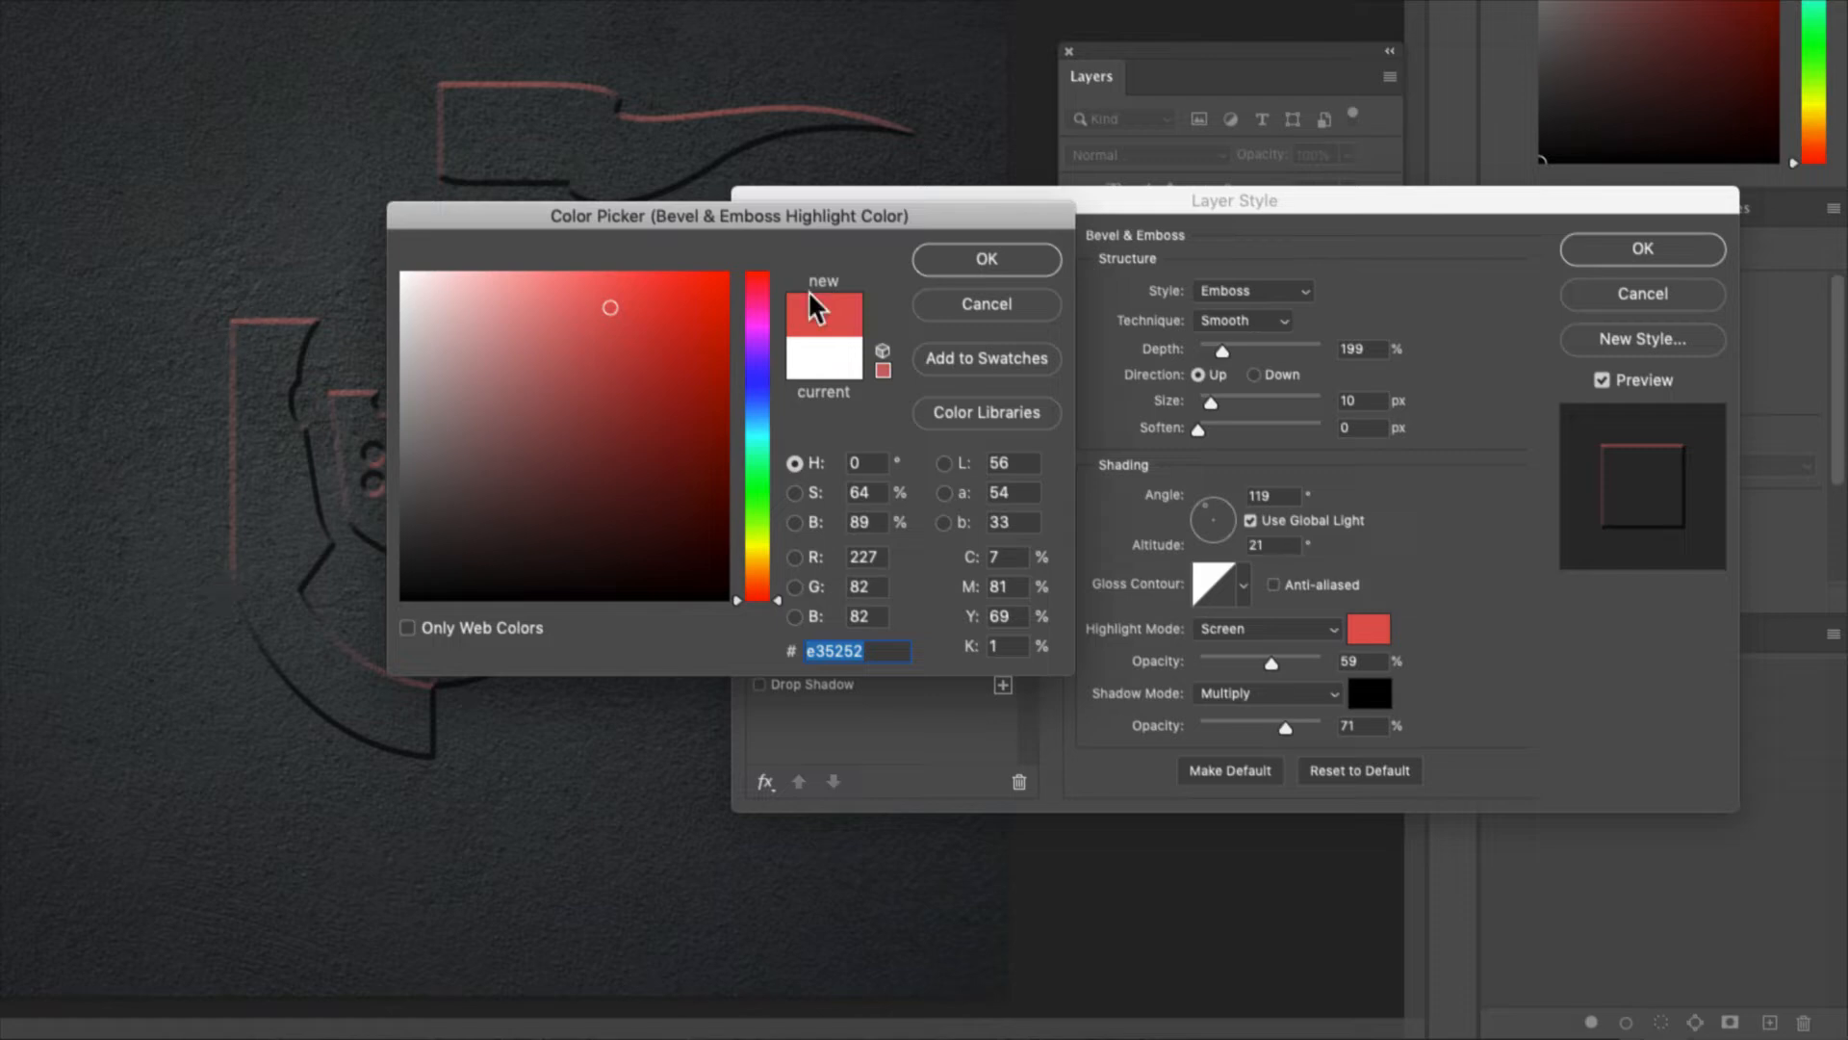
left_click(962, 257)
left_click(1378, 703)
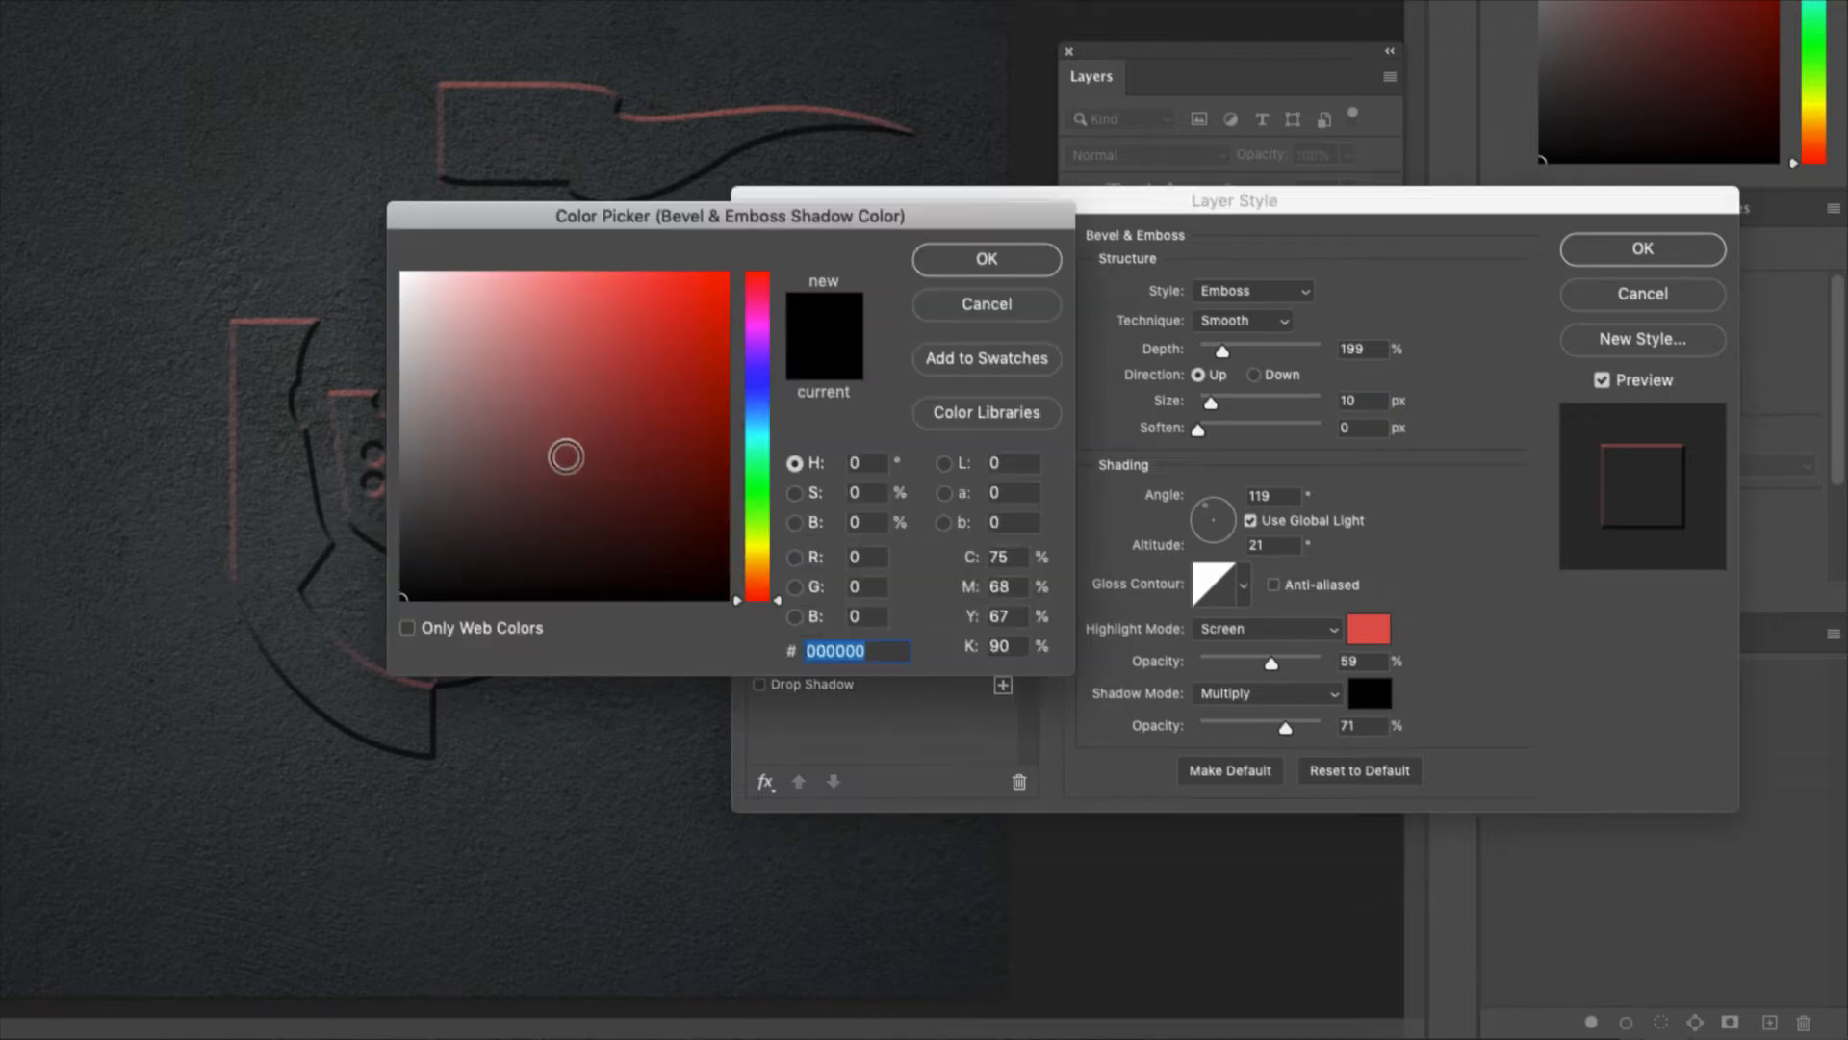
left_click_drag(565, 446, 655, 577)
left_click(967, 303)
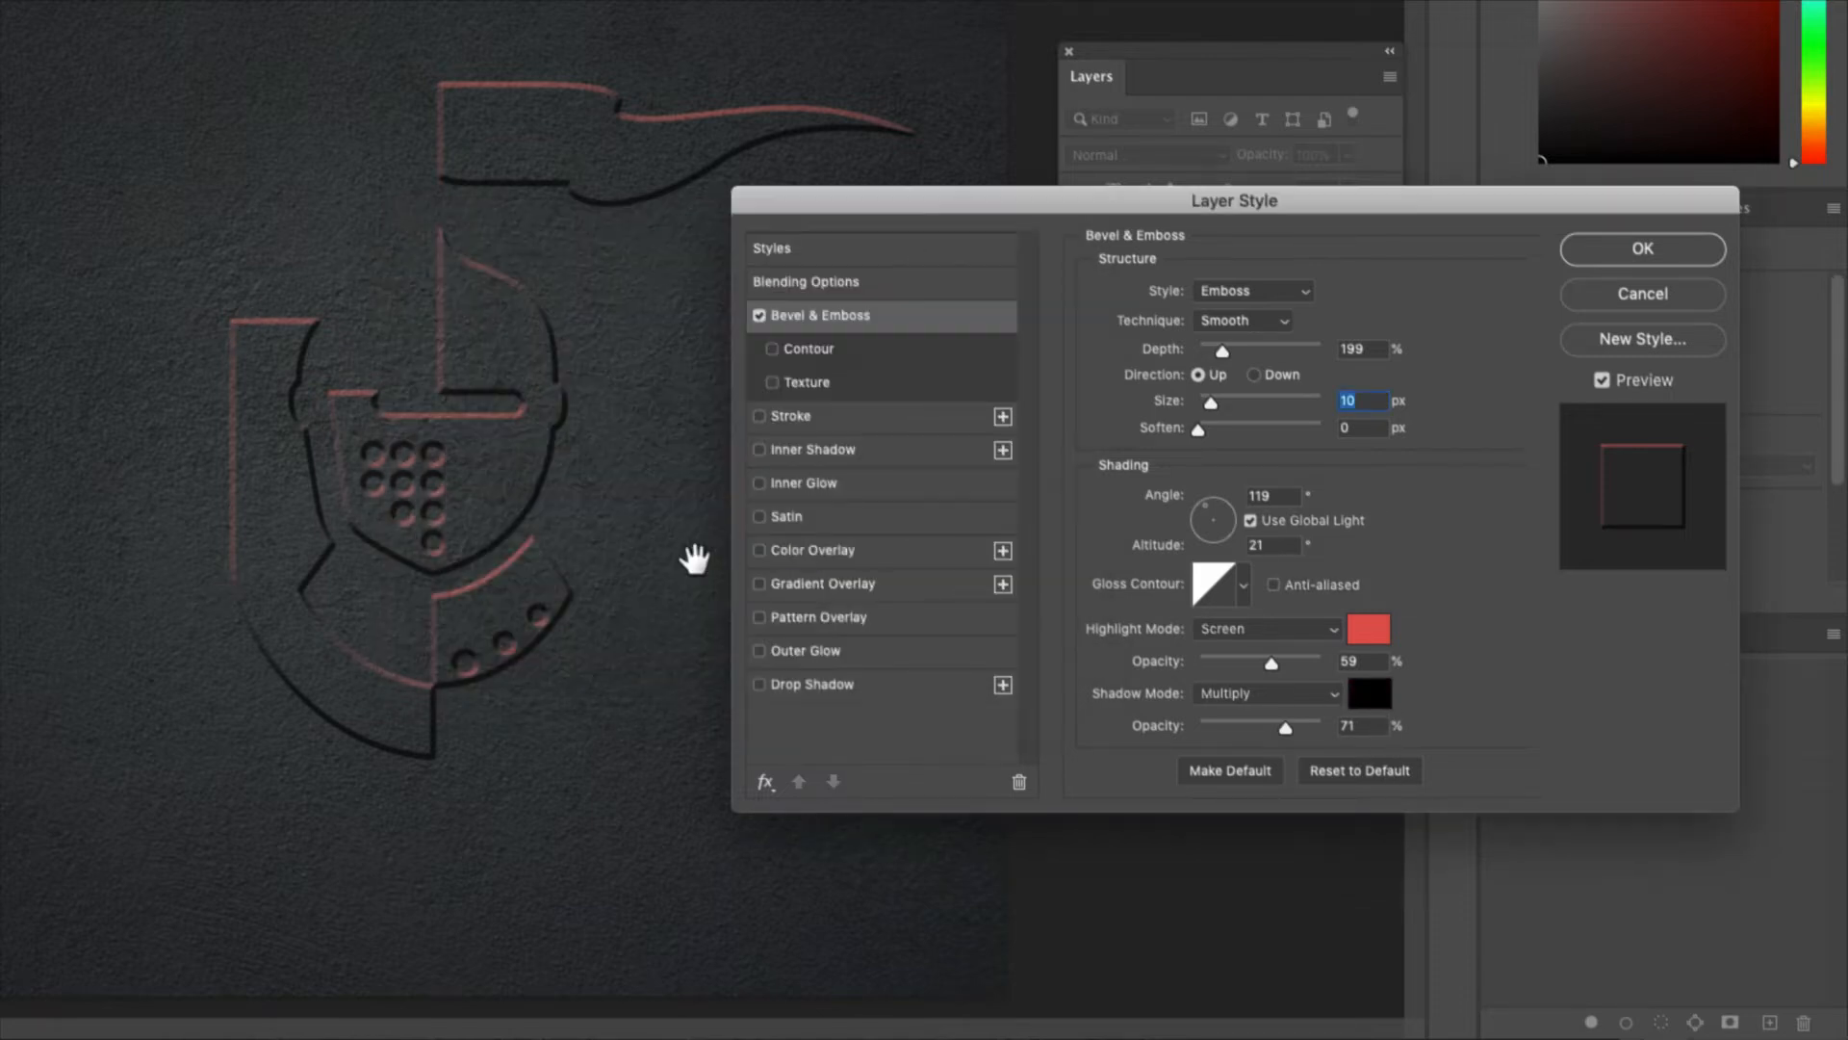
Change the Bevel & Emboss highlight color to gray 5b5b5b, starting from a color sampled from the texture.
left_click(1379, 635)
left_click(405, 277)
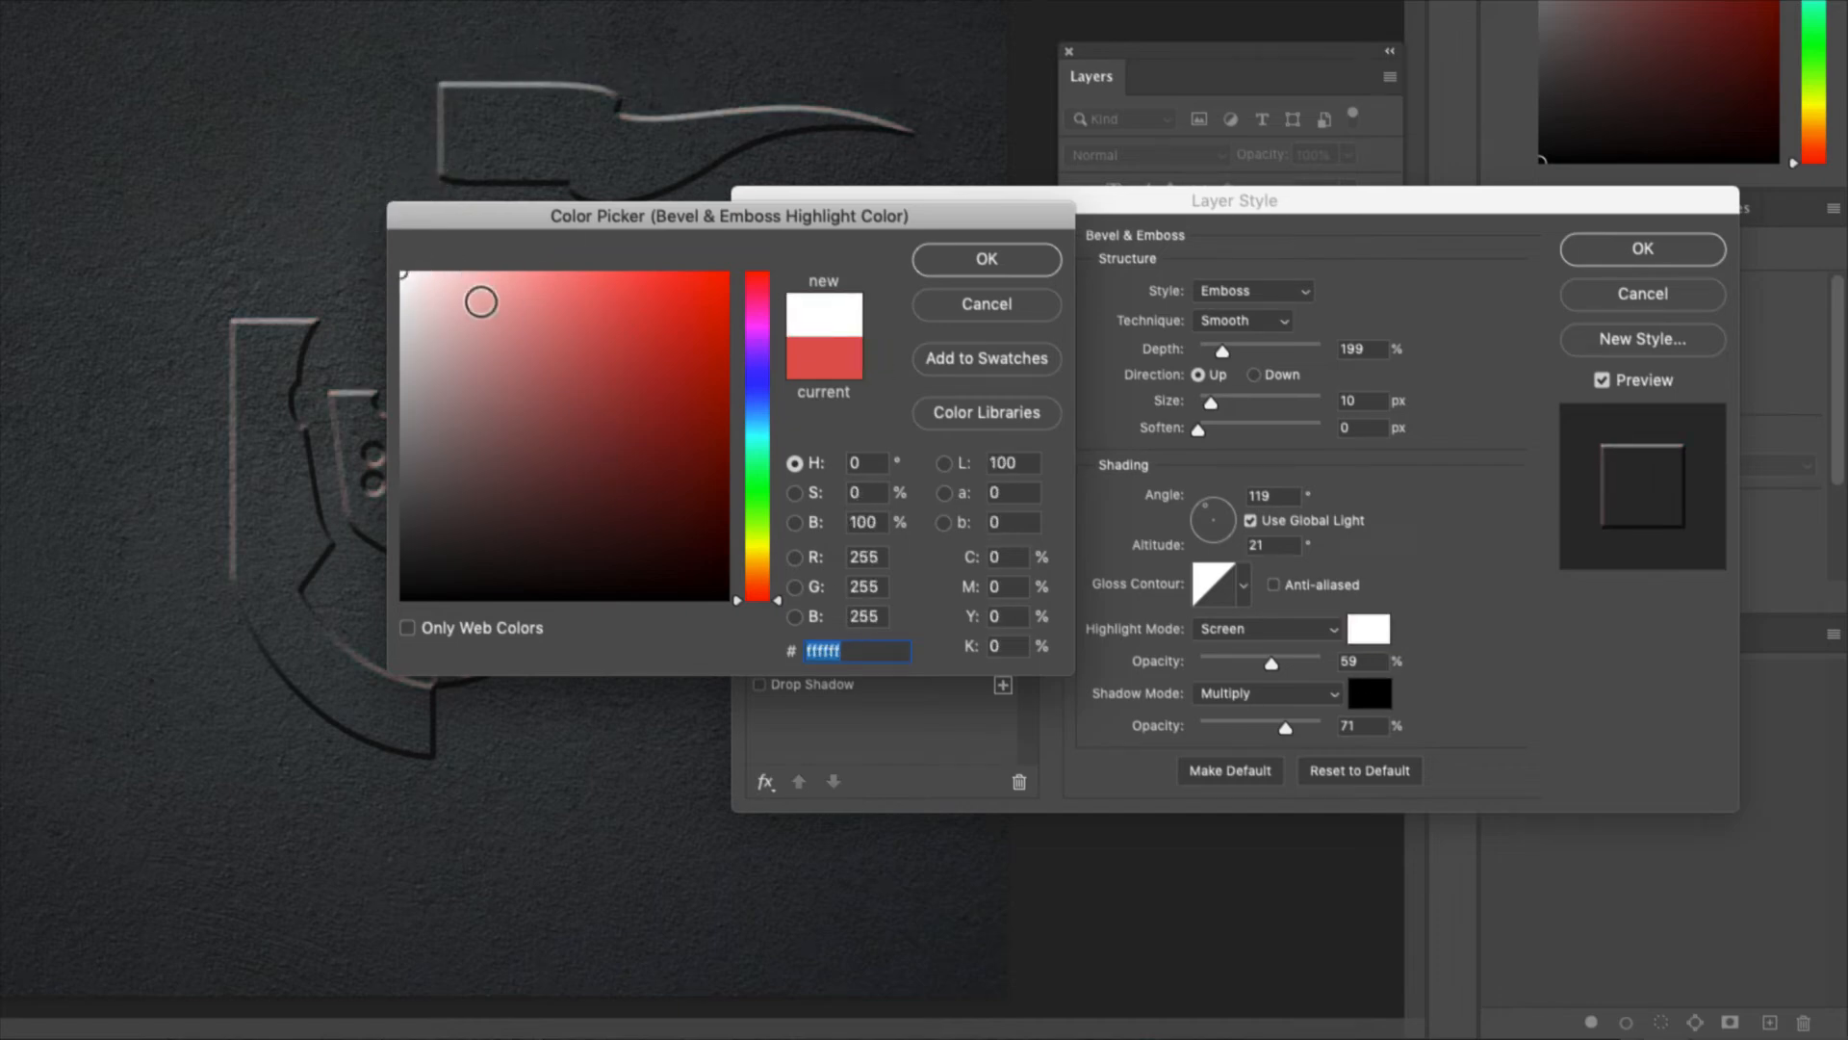
left_click(321, 192)
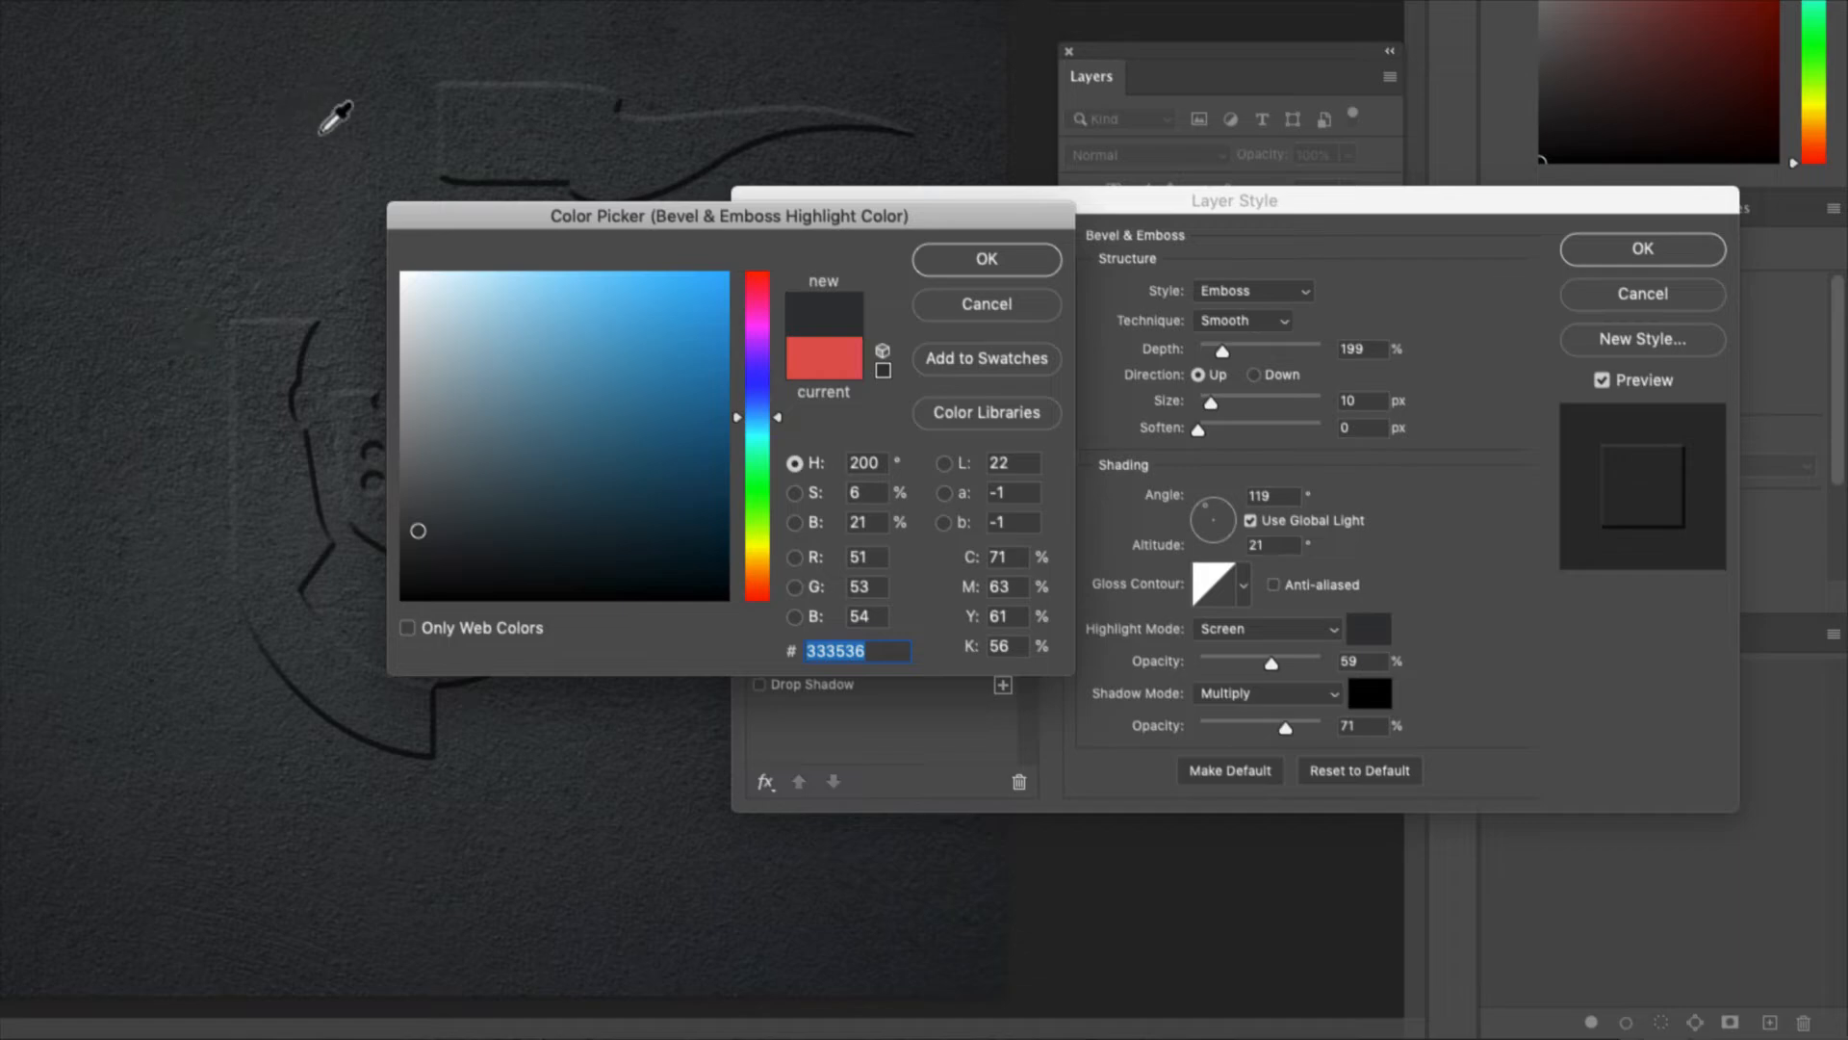
left_click_drag(404, 498, 401, 484)
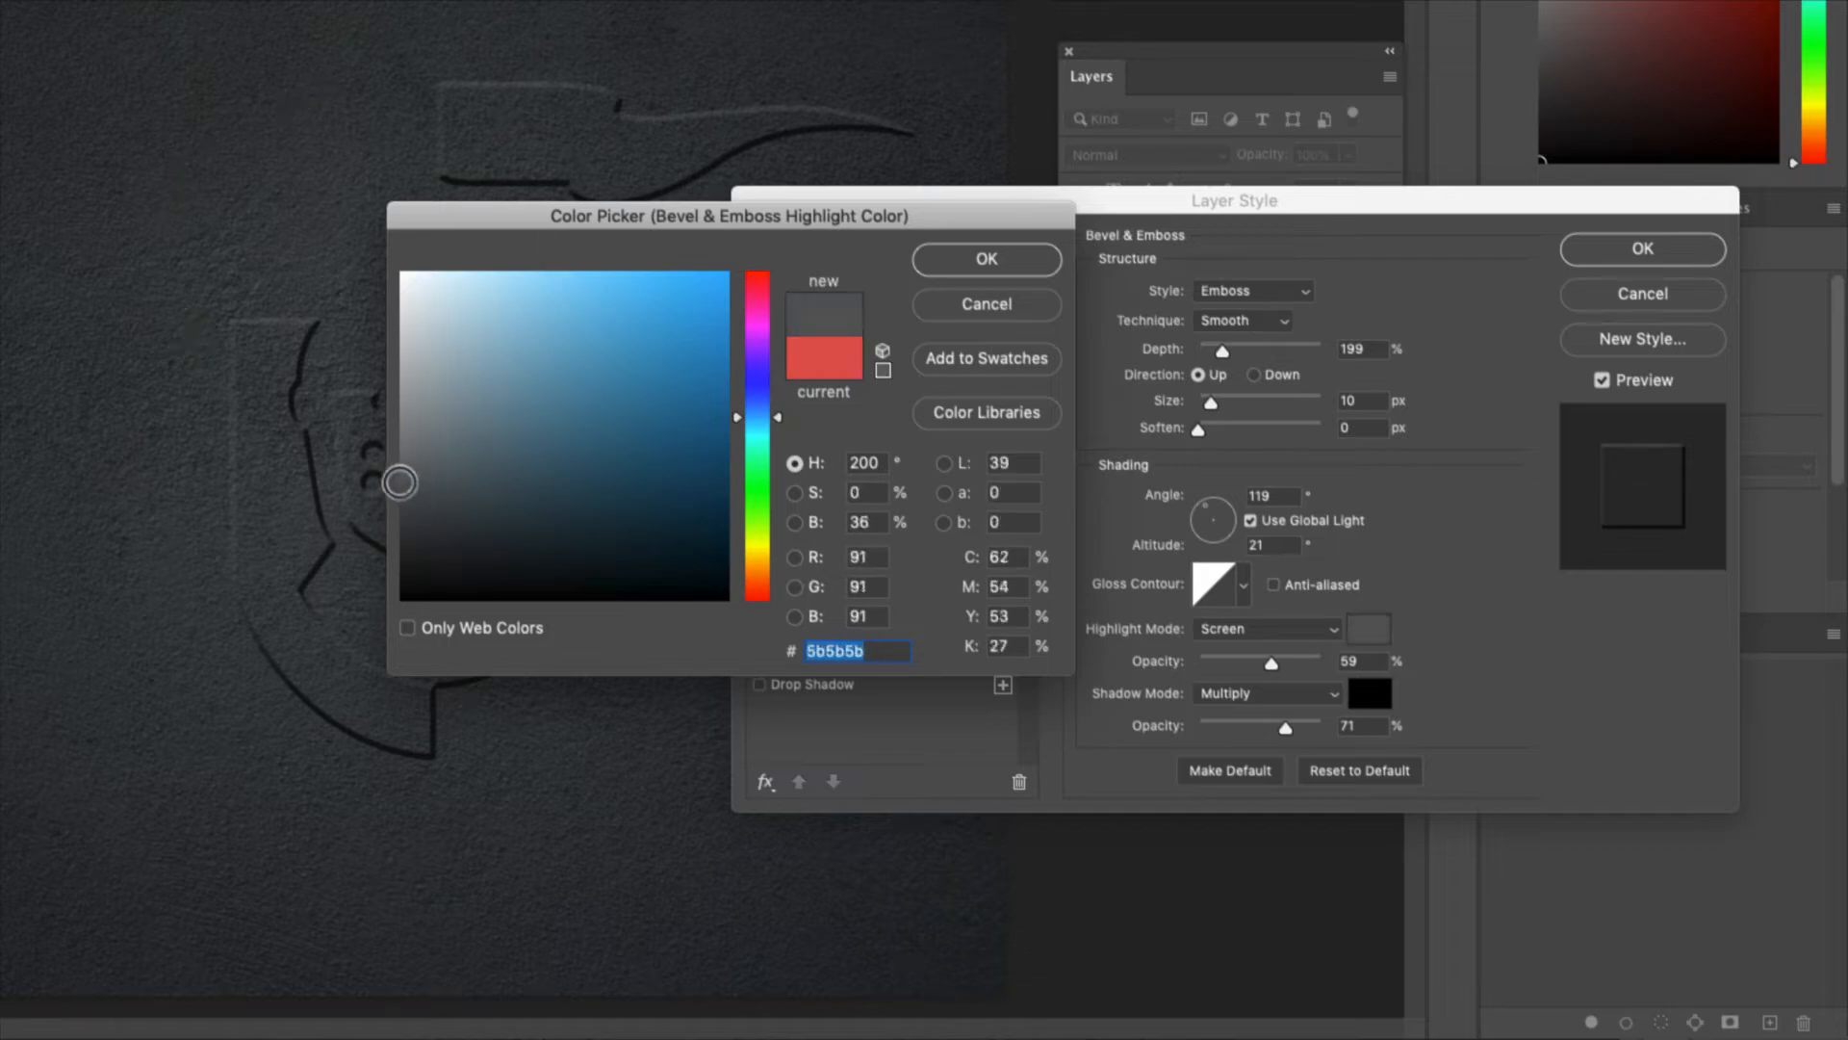
left_click(976, 267)
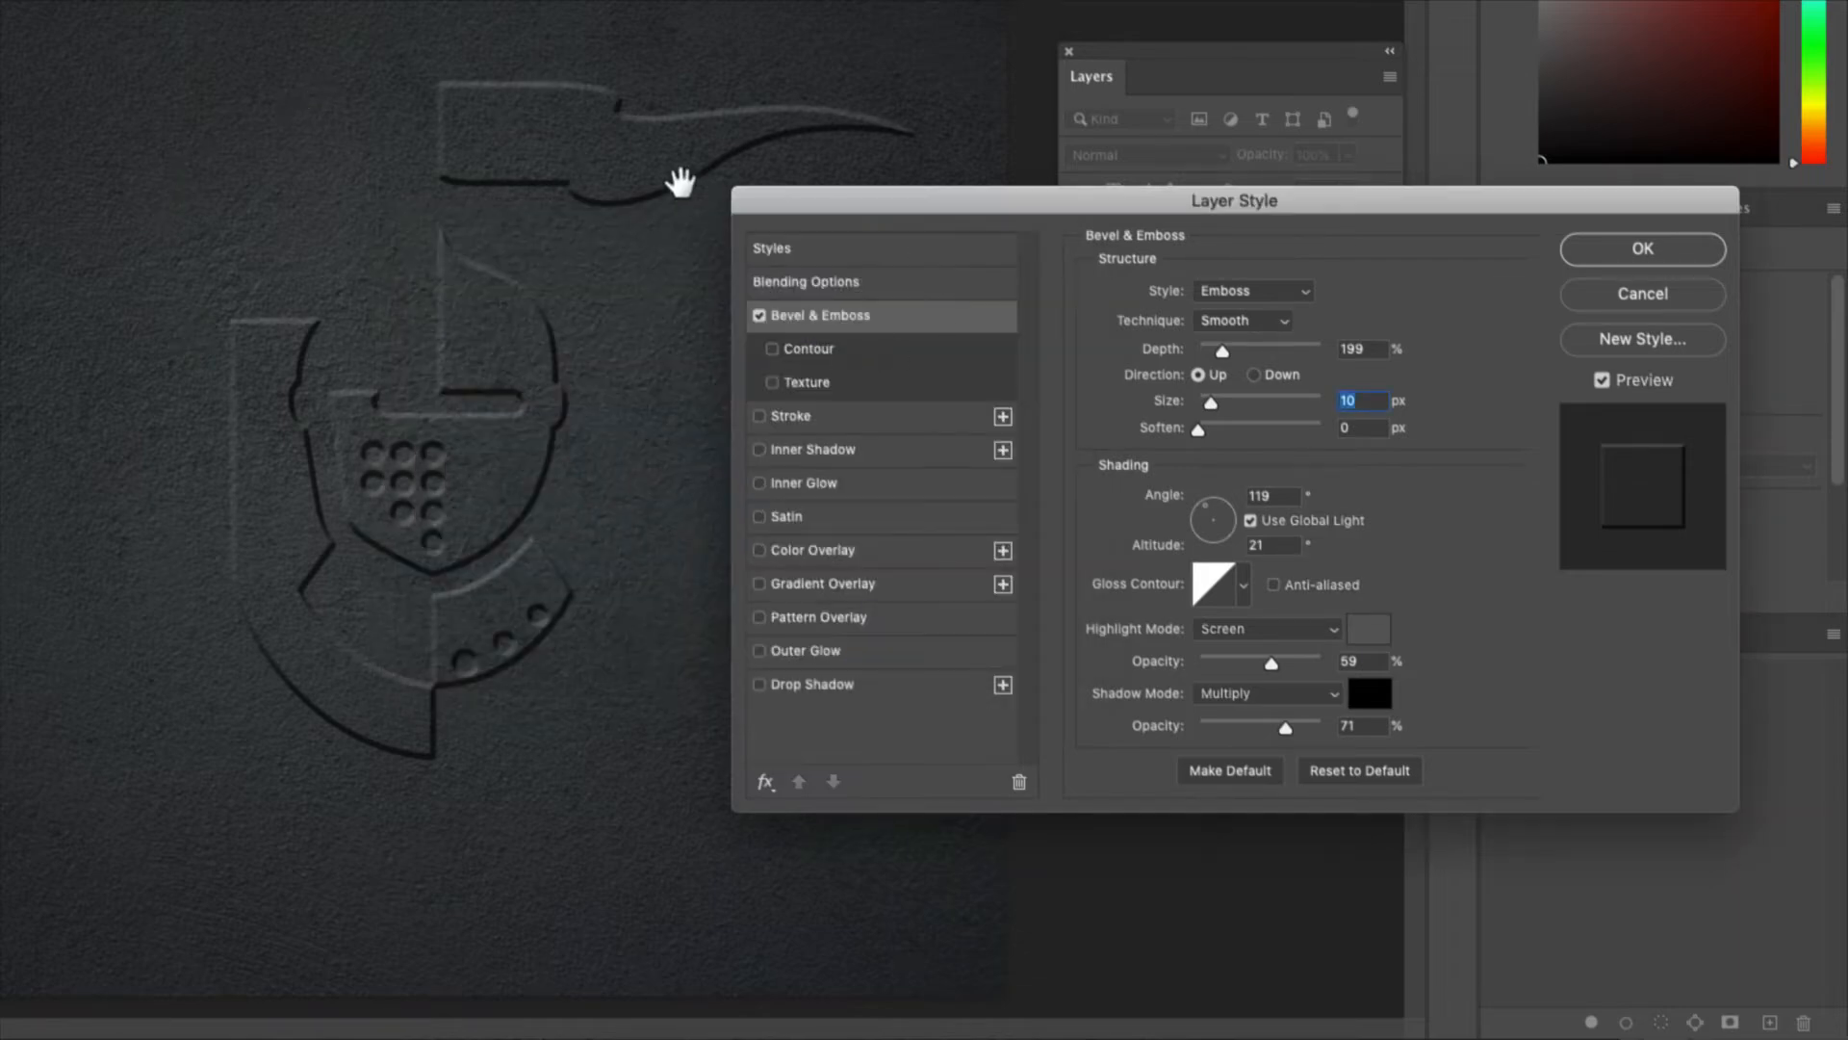
Set the Bevel & Emboss shadow color to dark 1c2124 sampled from the texture, and apply the layer style.
left_click(1359, 693)
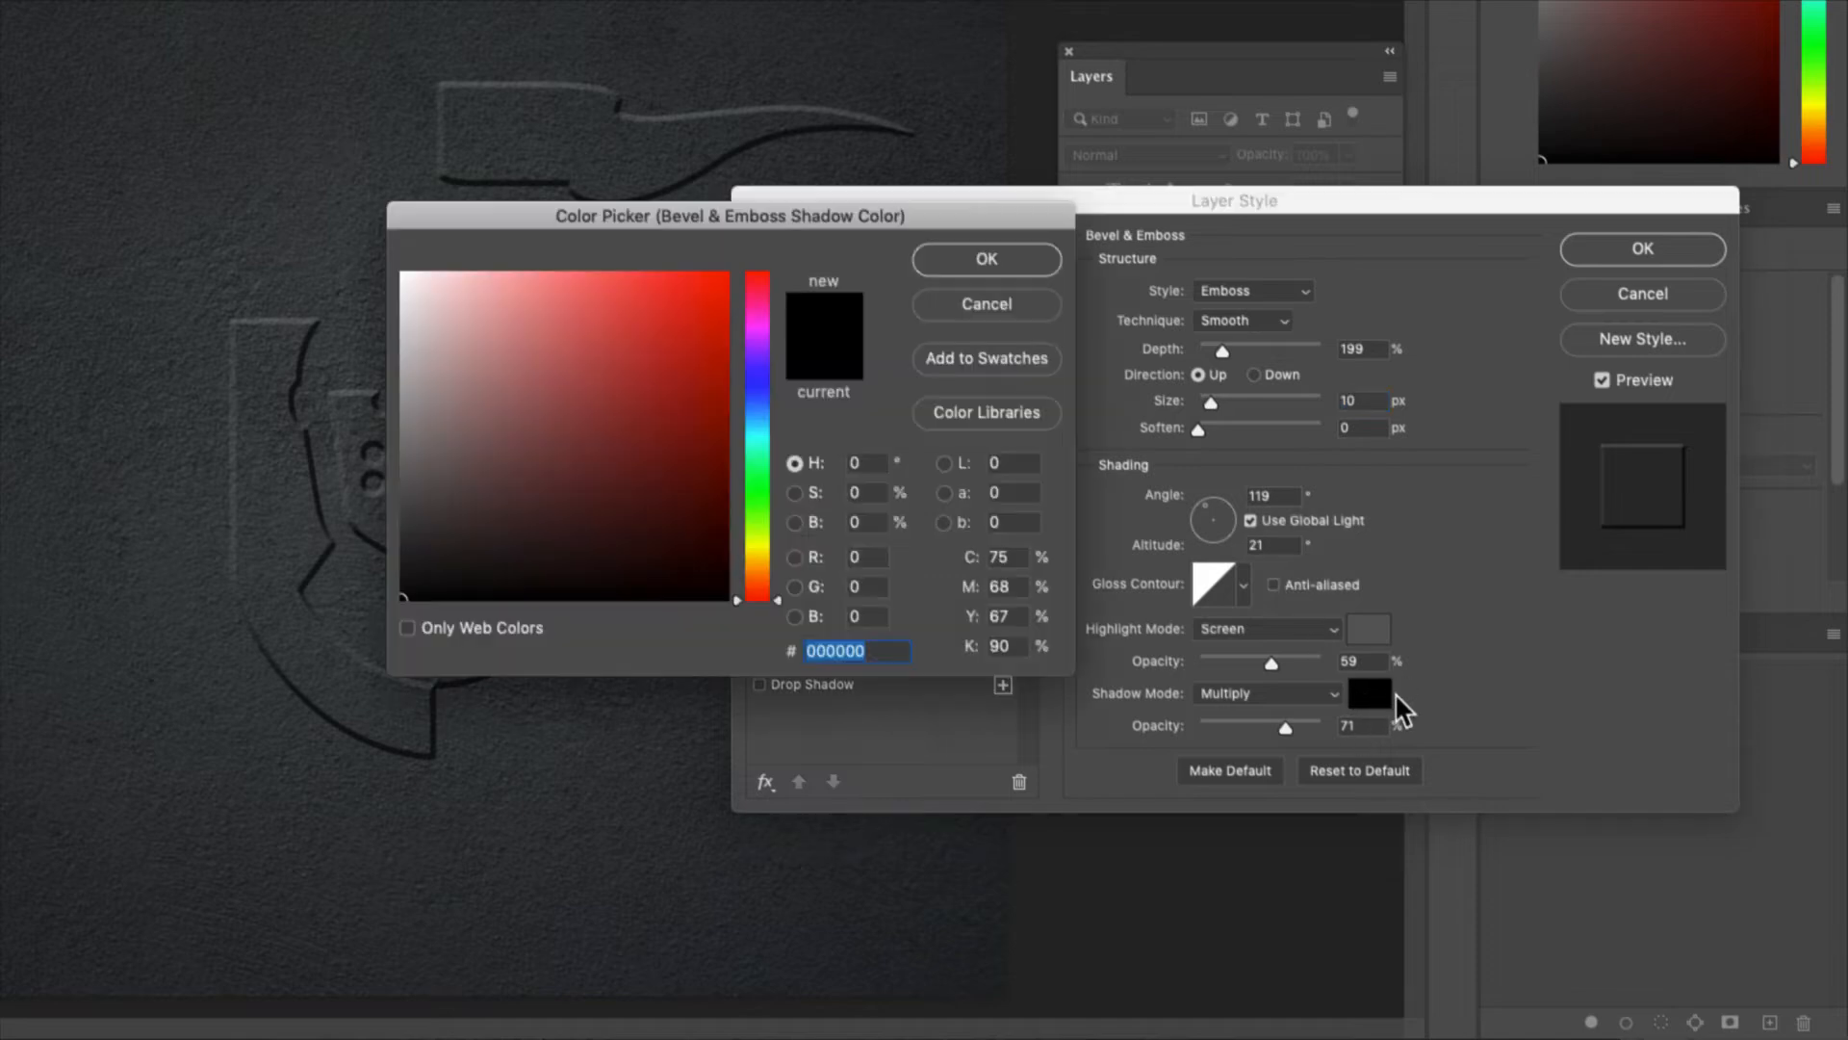
left_click(816, 957)
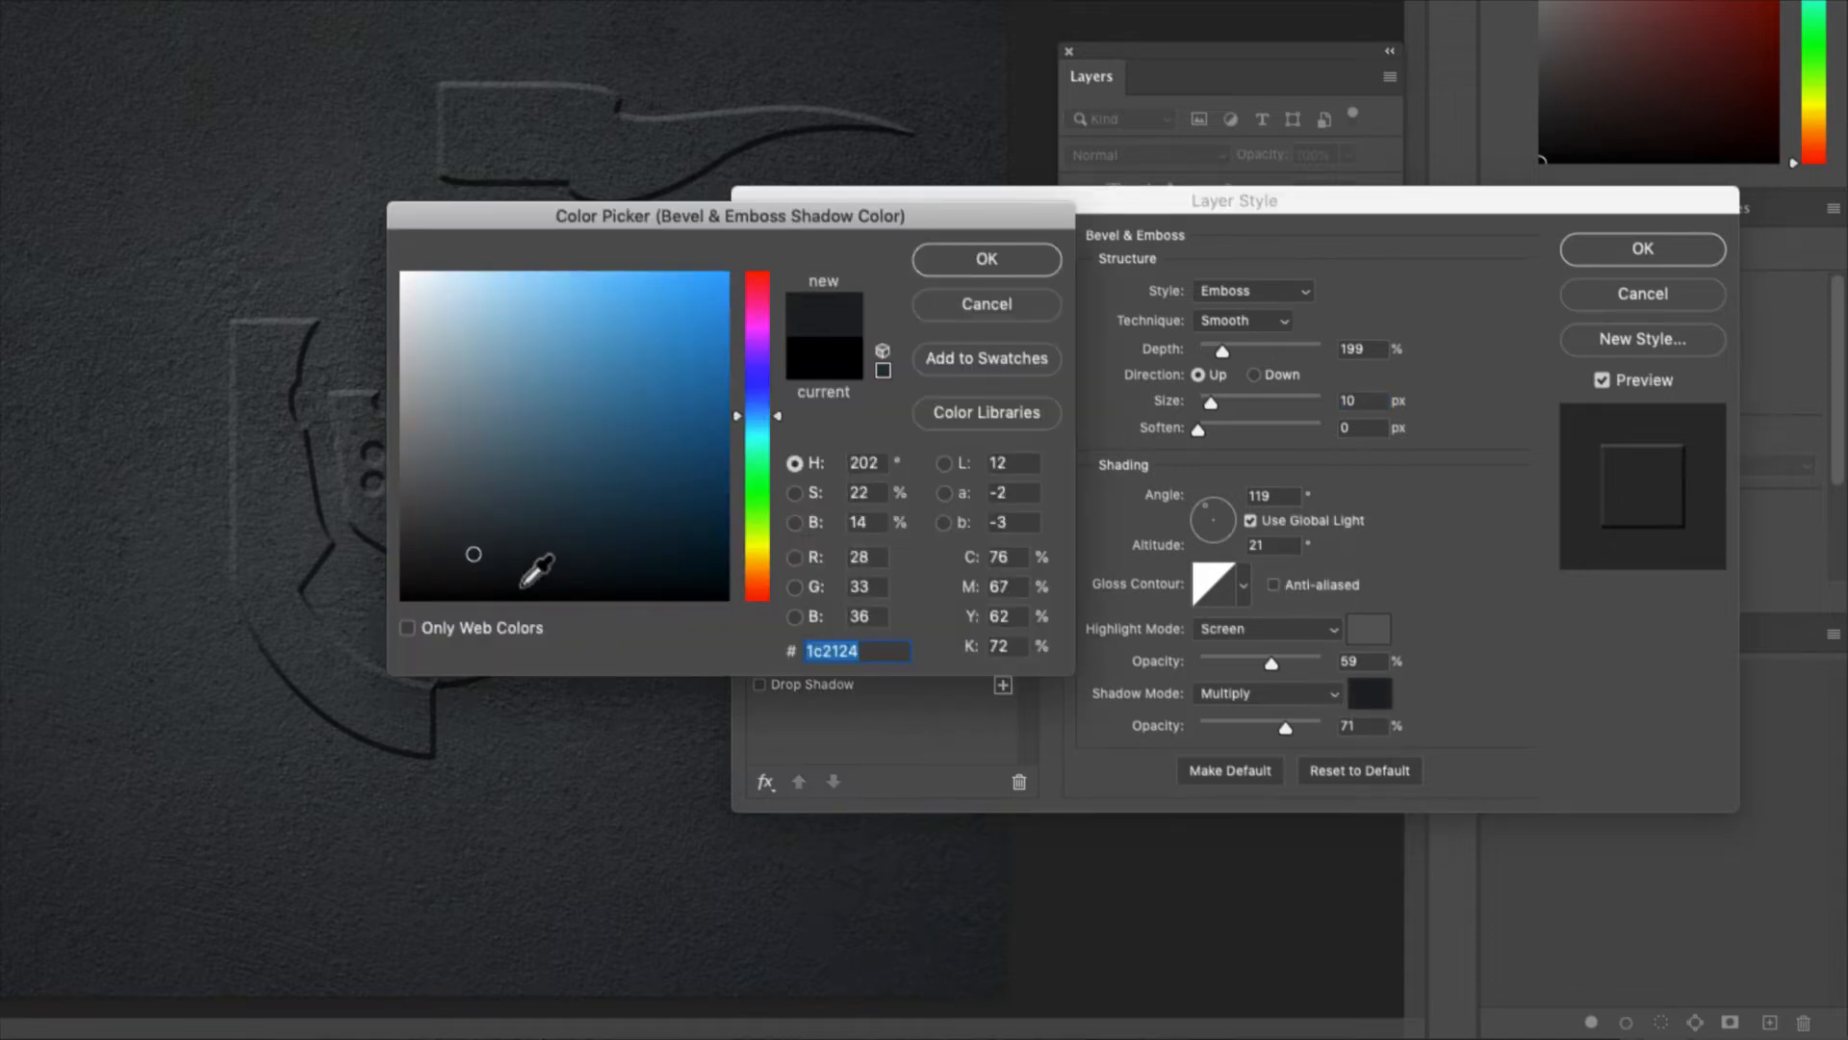
left_click(938, 259)
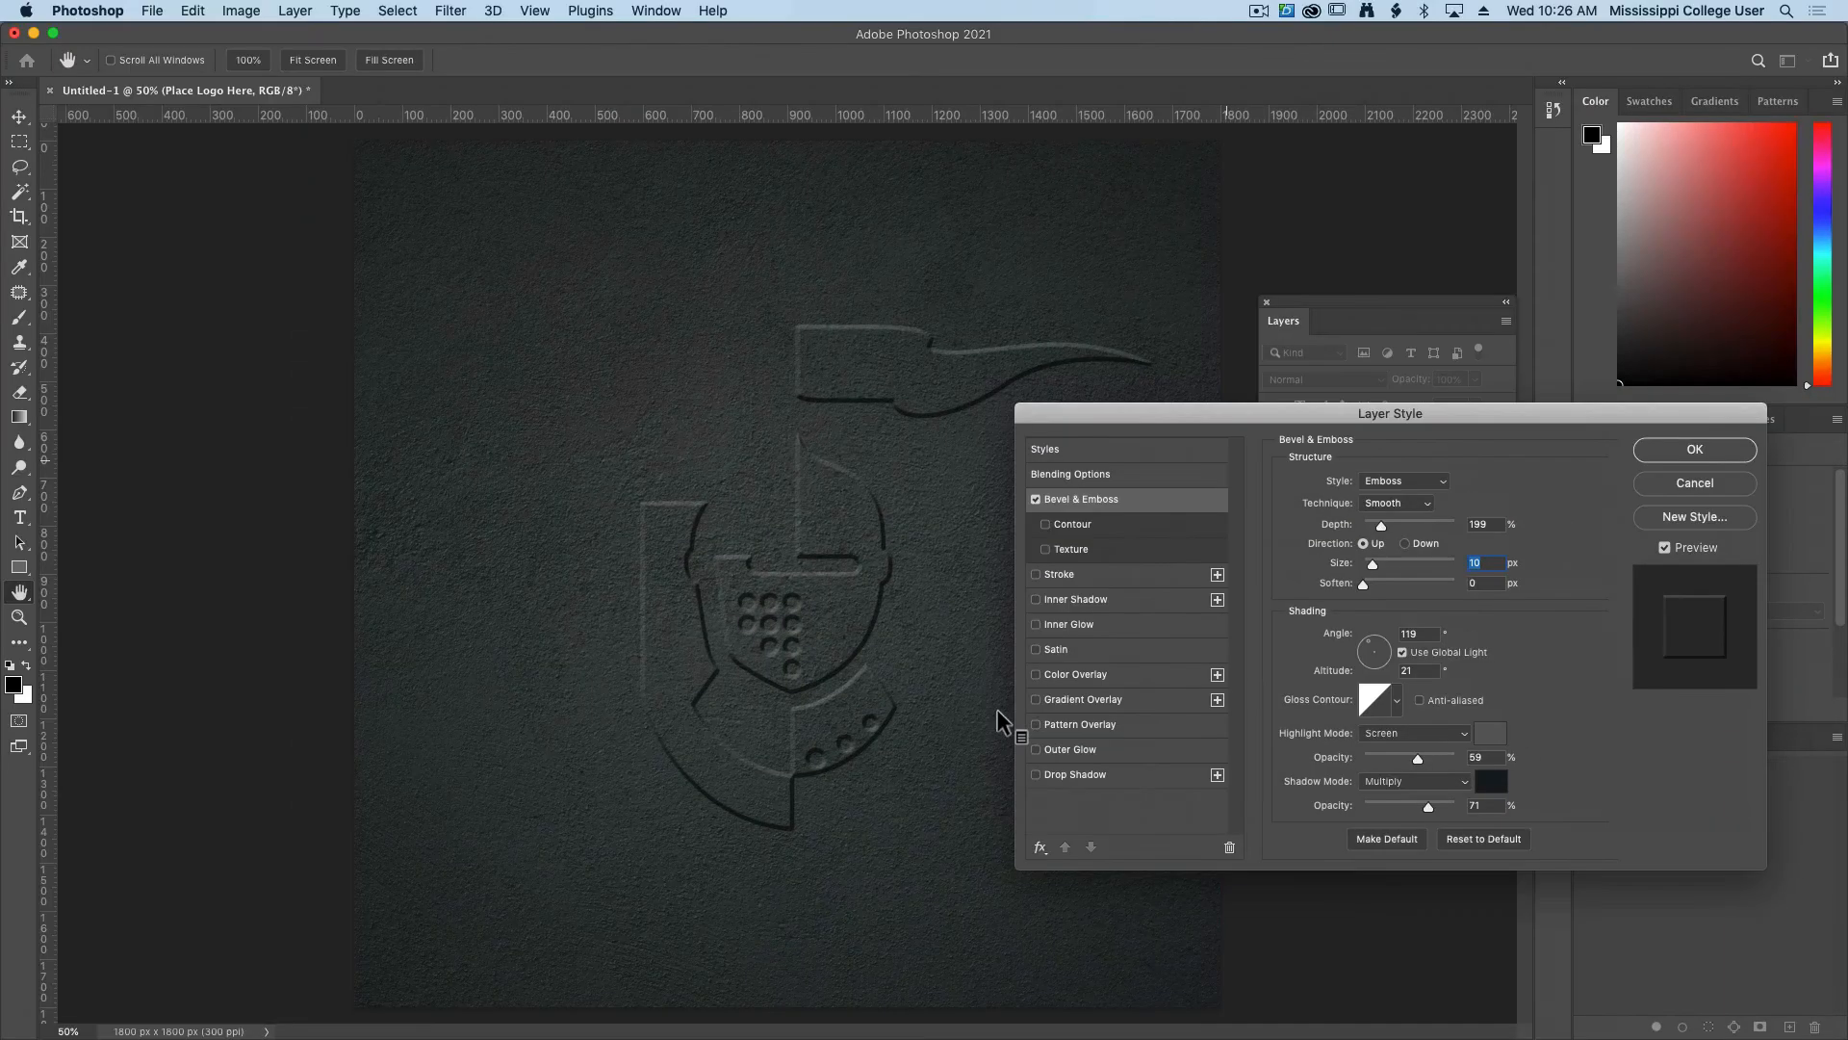
left_click(1636, 458)
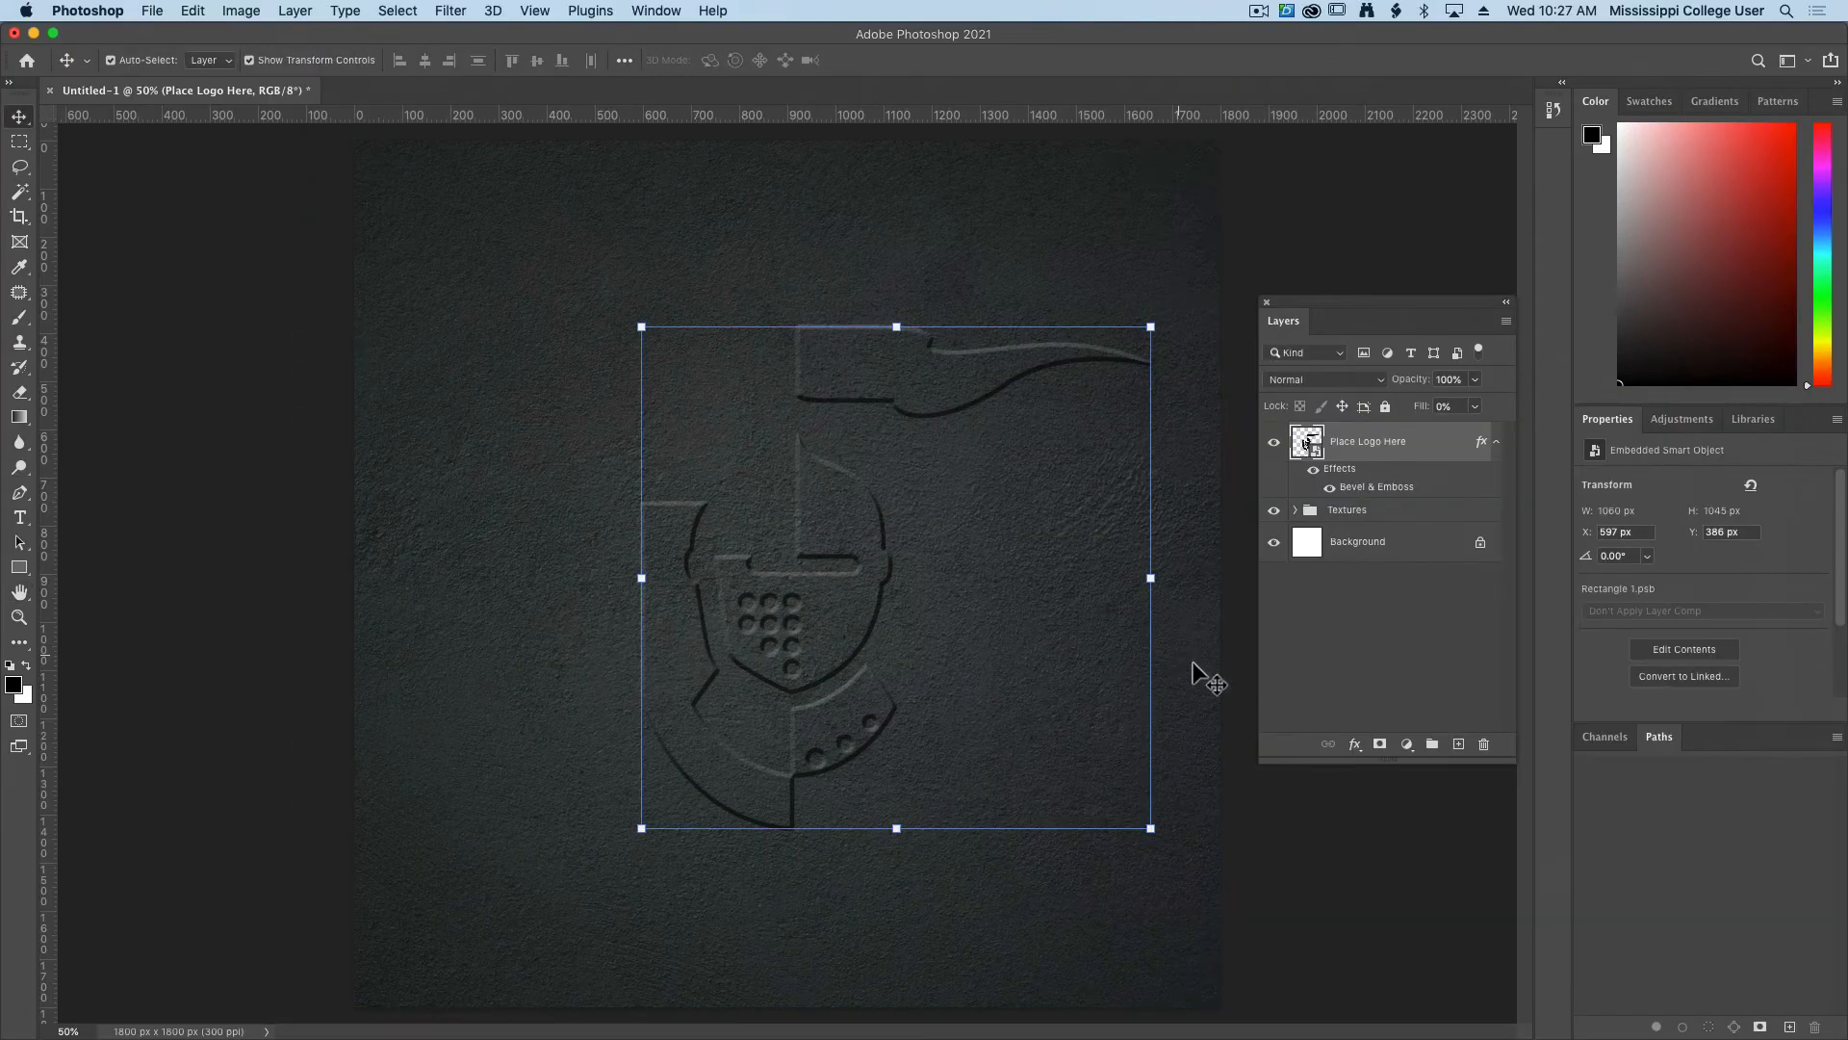
Reopen the logo layer's effects, move the settings window clear of the artwork and reduce the Bevel & Emboss depth.
left_click(1374, 681)
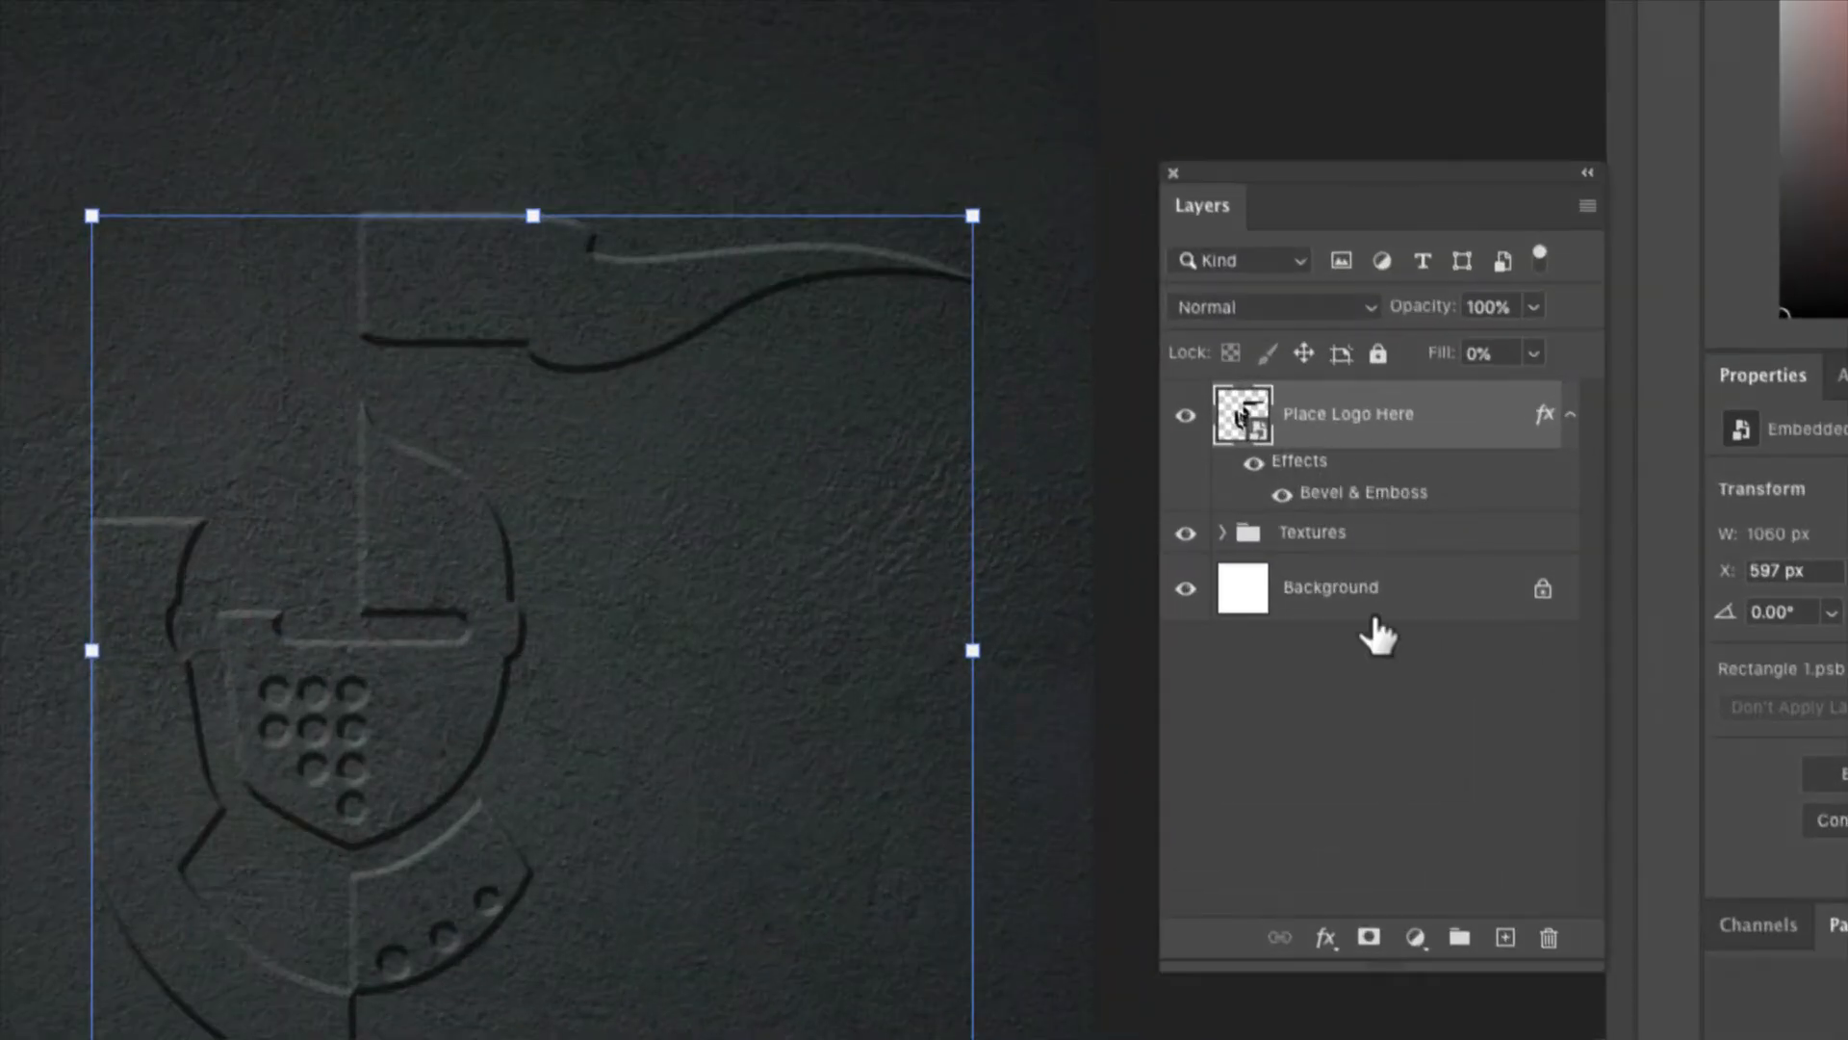
double_click(1319, 464)
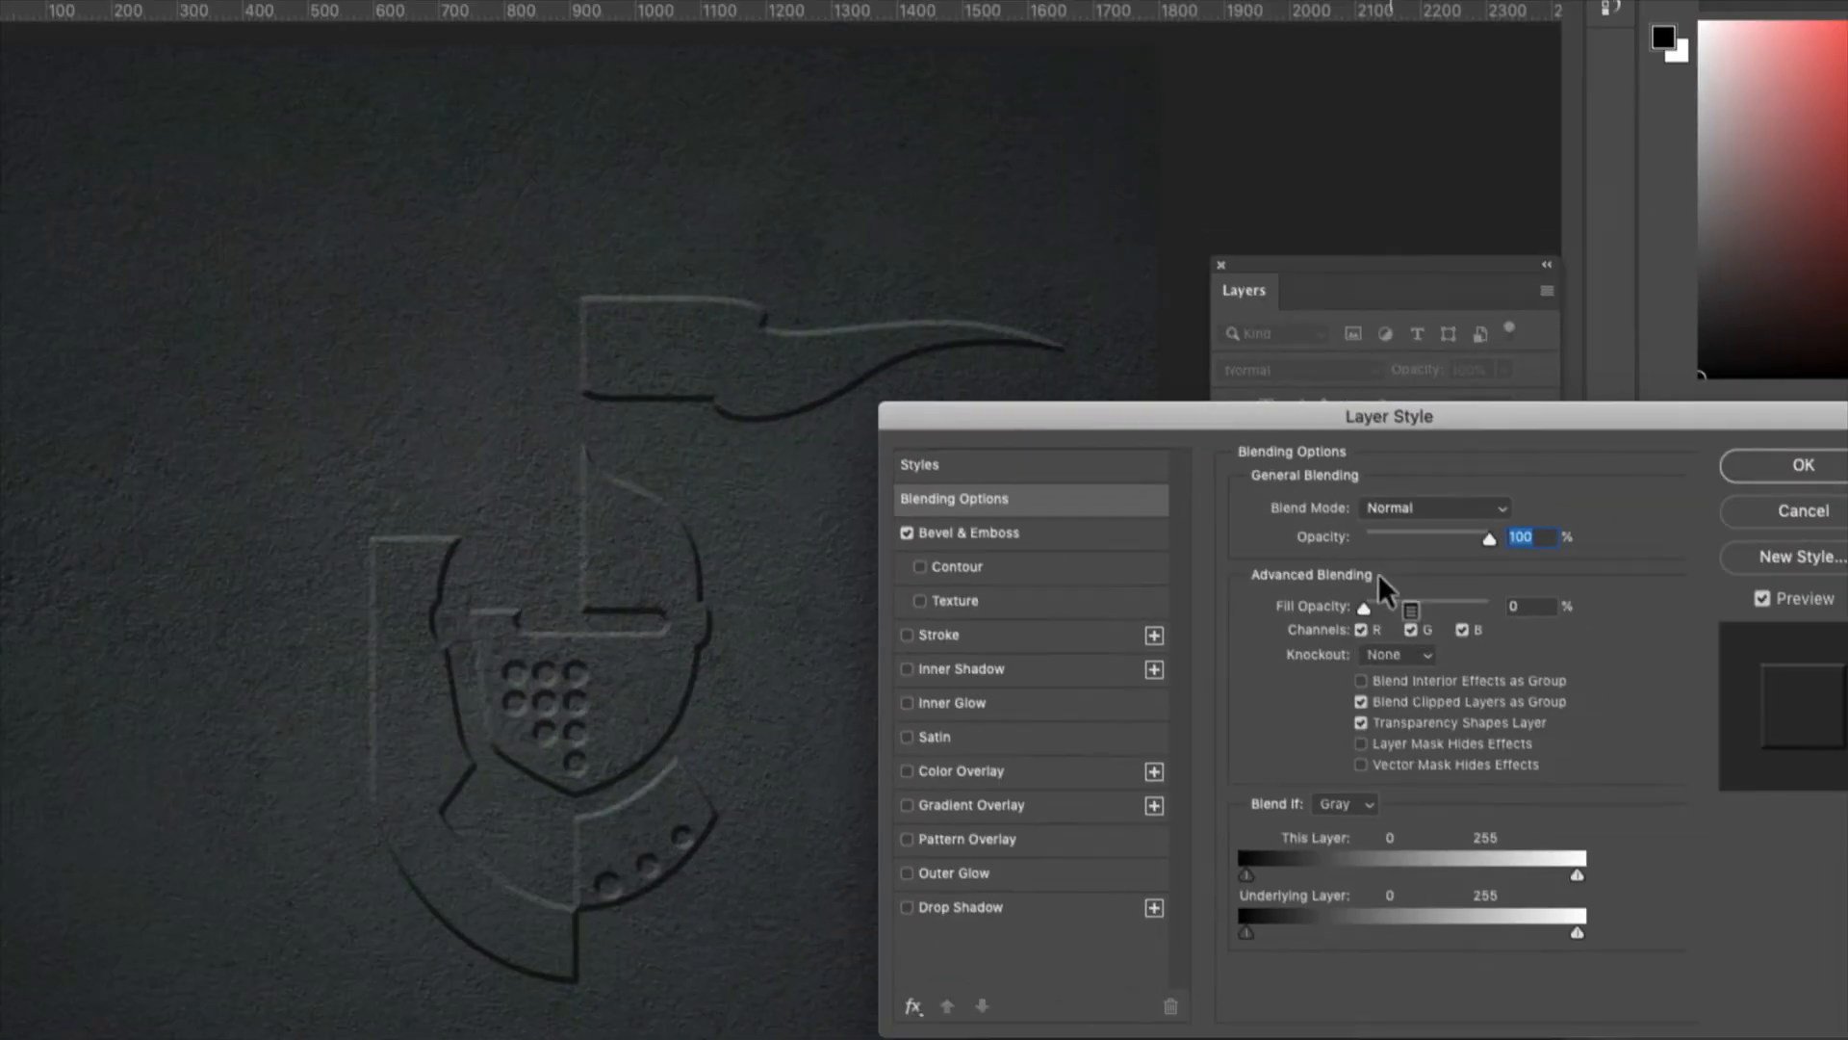
left_click_drag(1234, 417, 1243, 310)
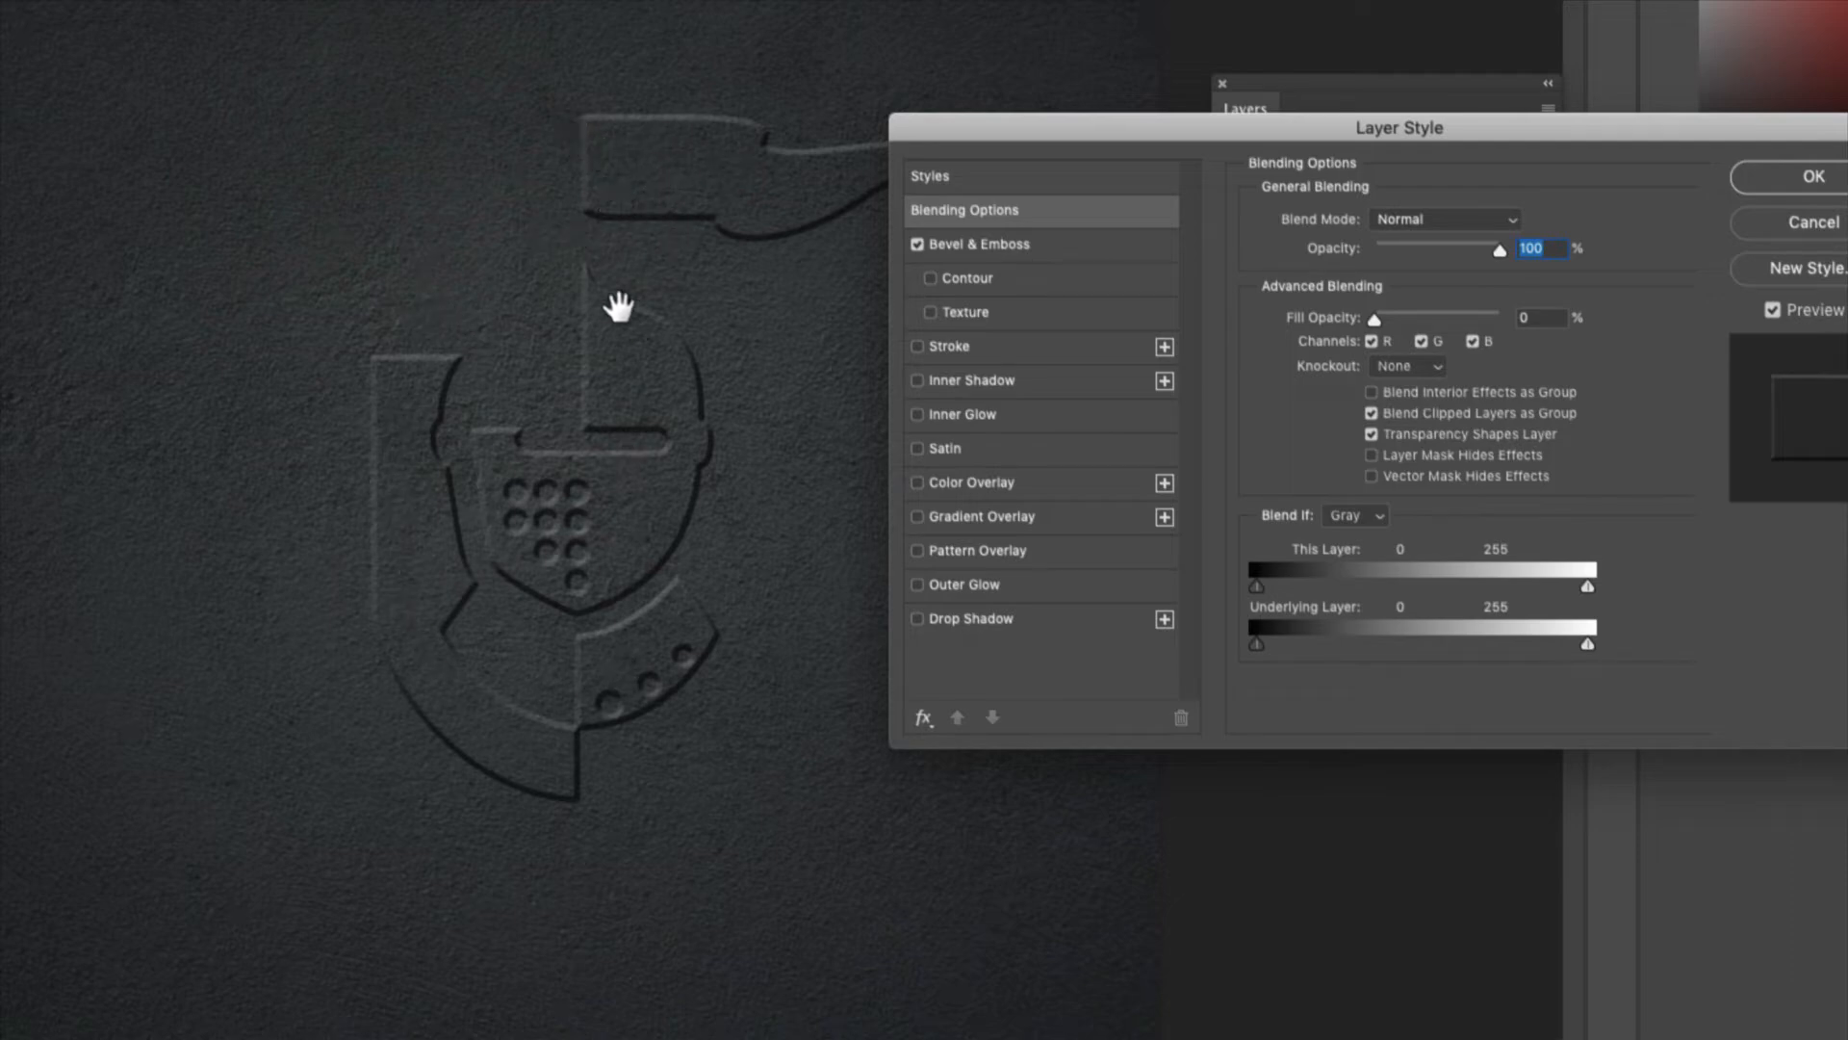
left_click(973, 248)
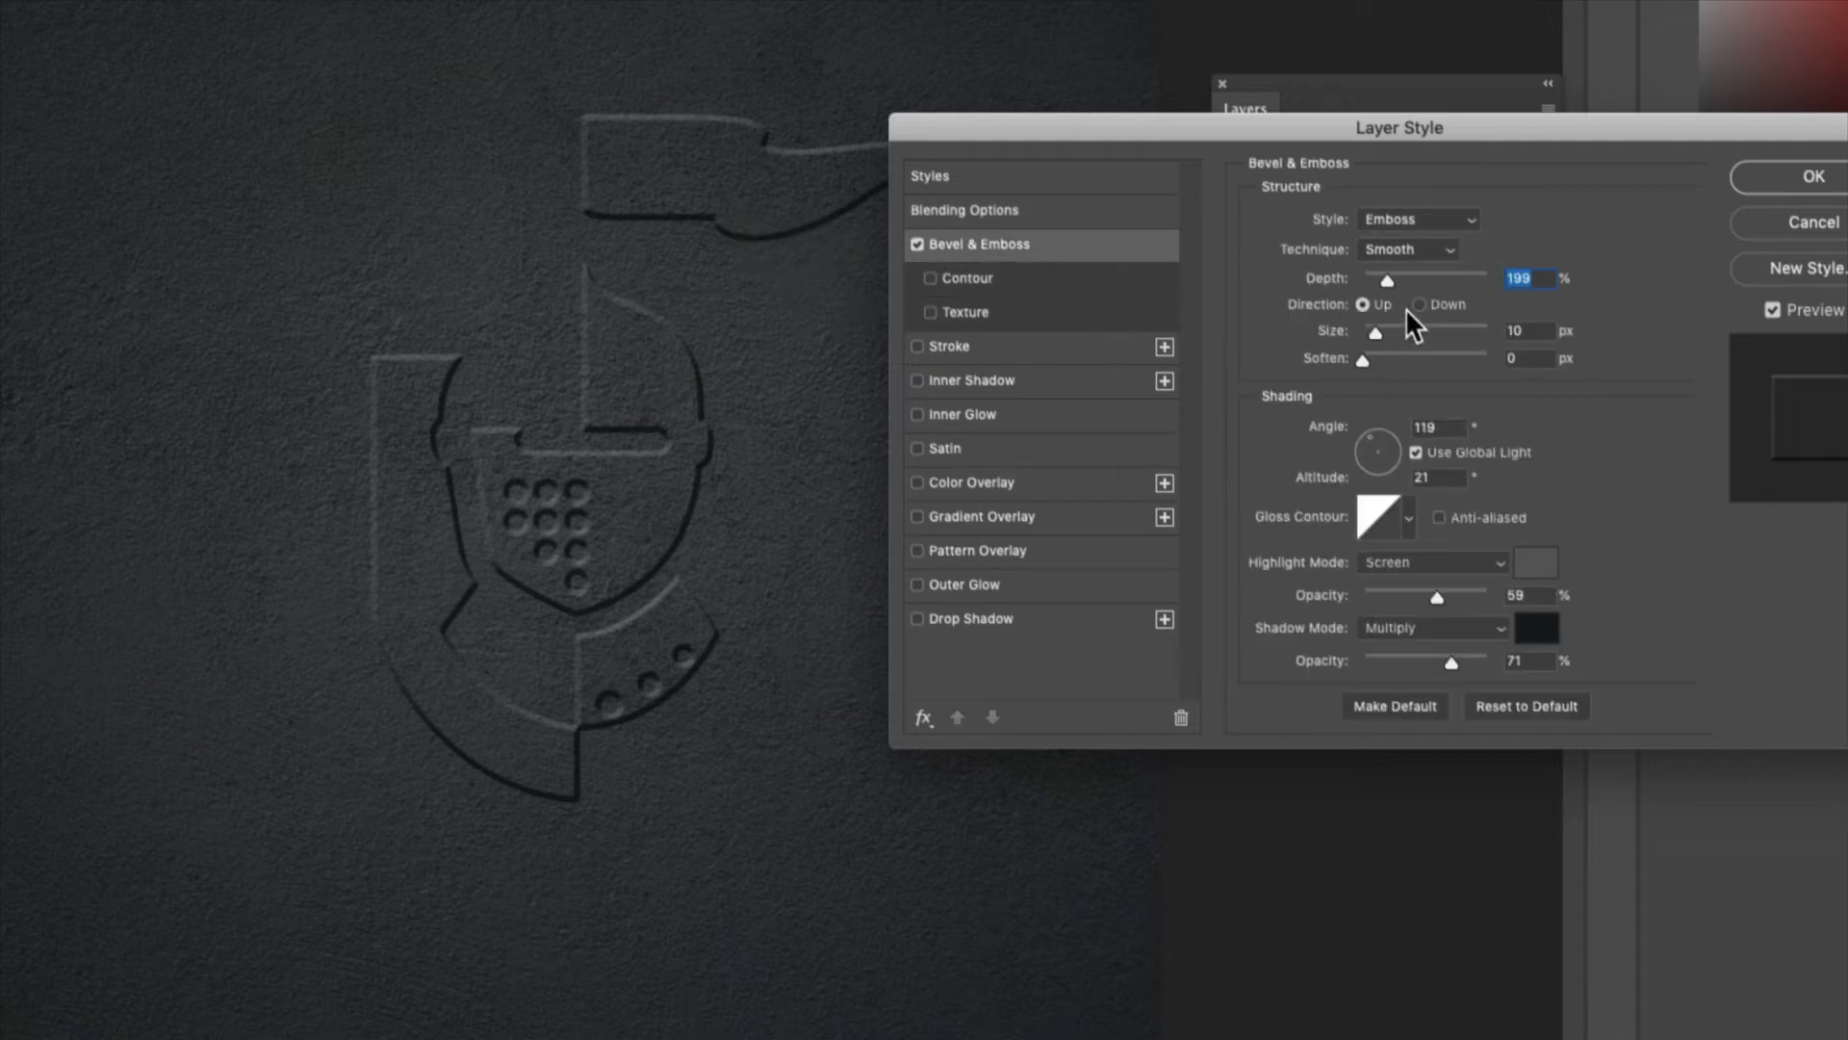
mouse_move(1388, 281)
left_mouse_down()
mouse_move(1365, 275)
mouse_move(1396, 276)
mouse_move(1366, 330)
mouse_move(1377, 279)
left_mouse_up()
left_click(1362, 358)
Enable the Satin effect on the logo layer and lower its opacity to 7%.
left_click(916, 448)
left_click(947, 449)
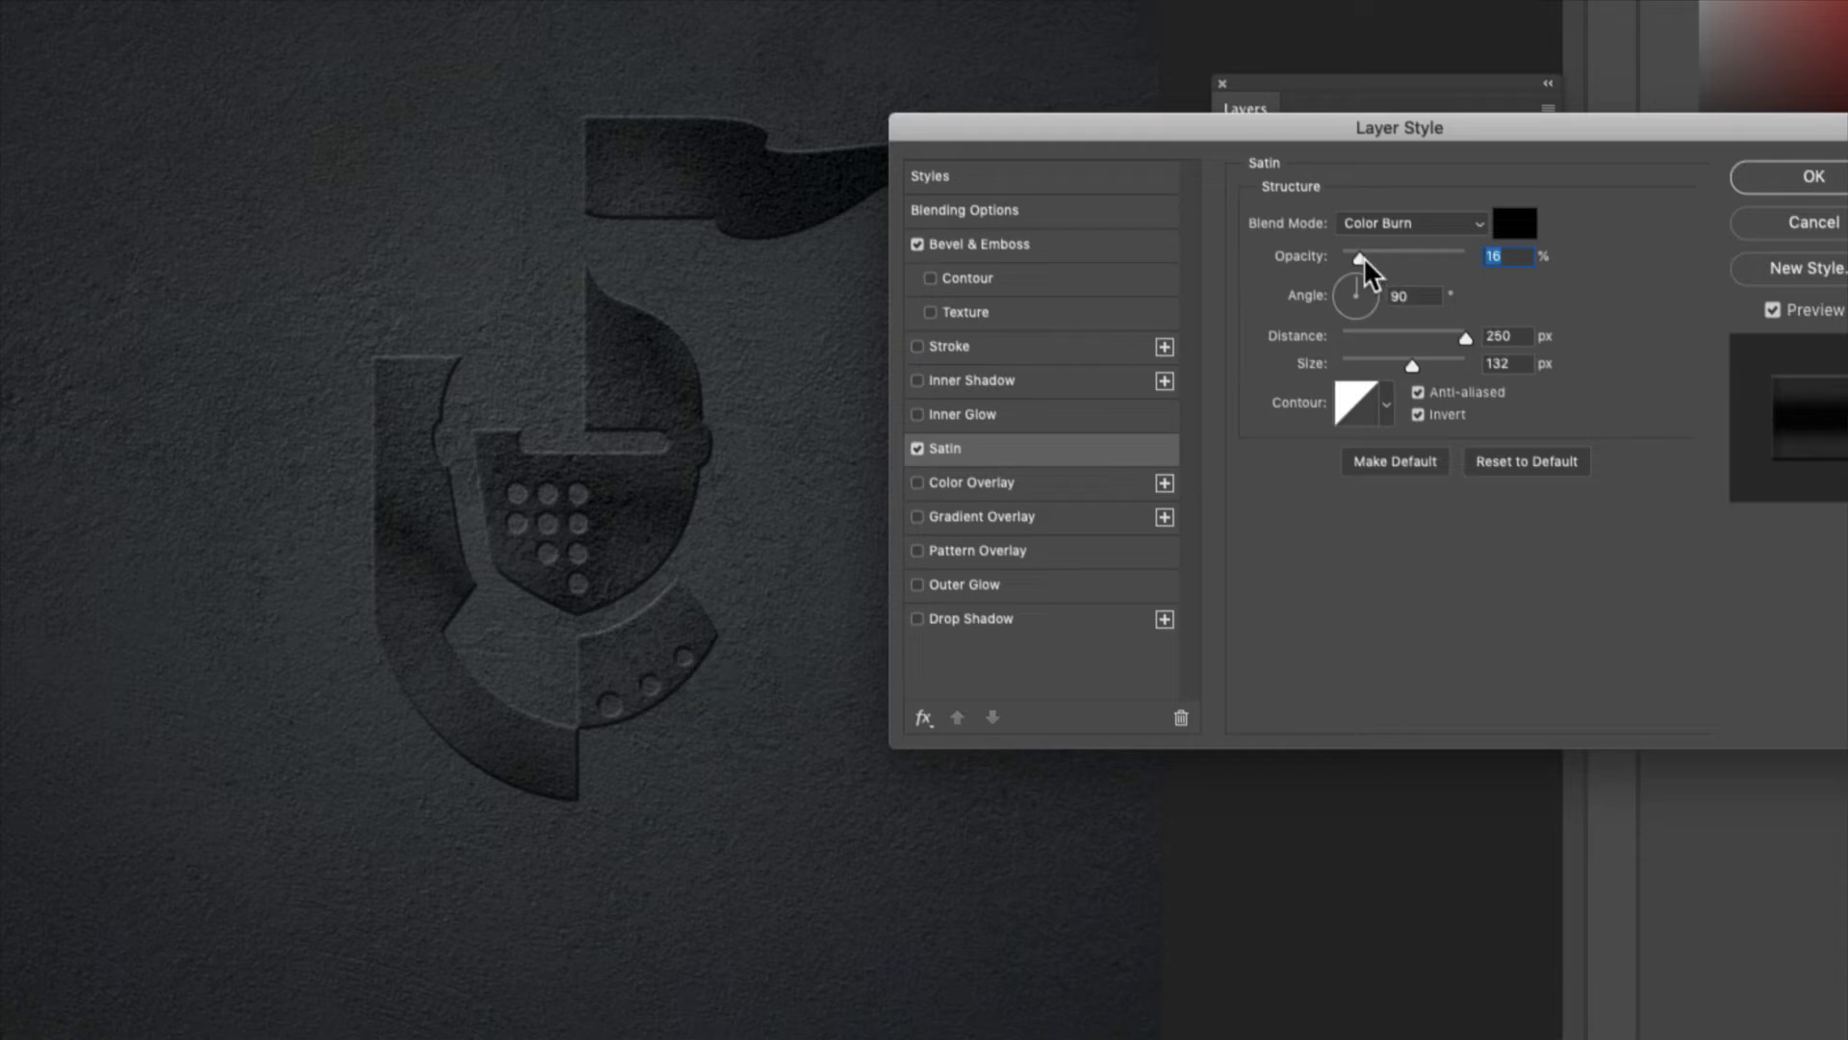
mouse_move(1363, 256)
left_mouse_down()
mouse_move(1388, 254)
mouse_move(1350, 250)
left_mouse_up()
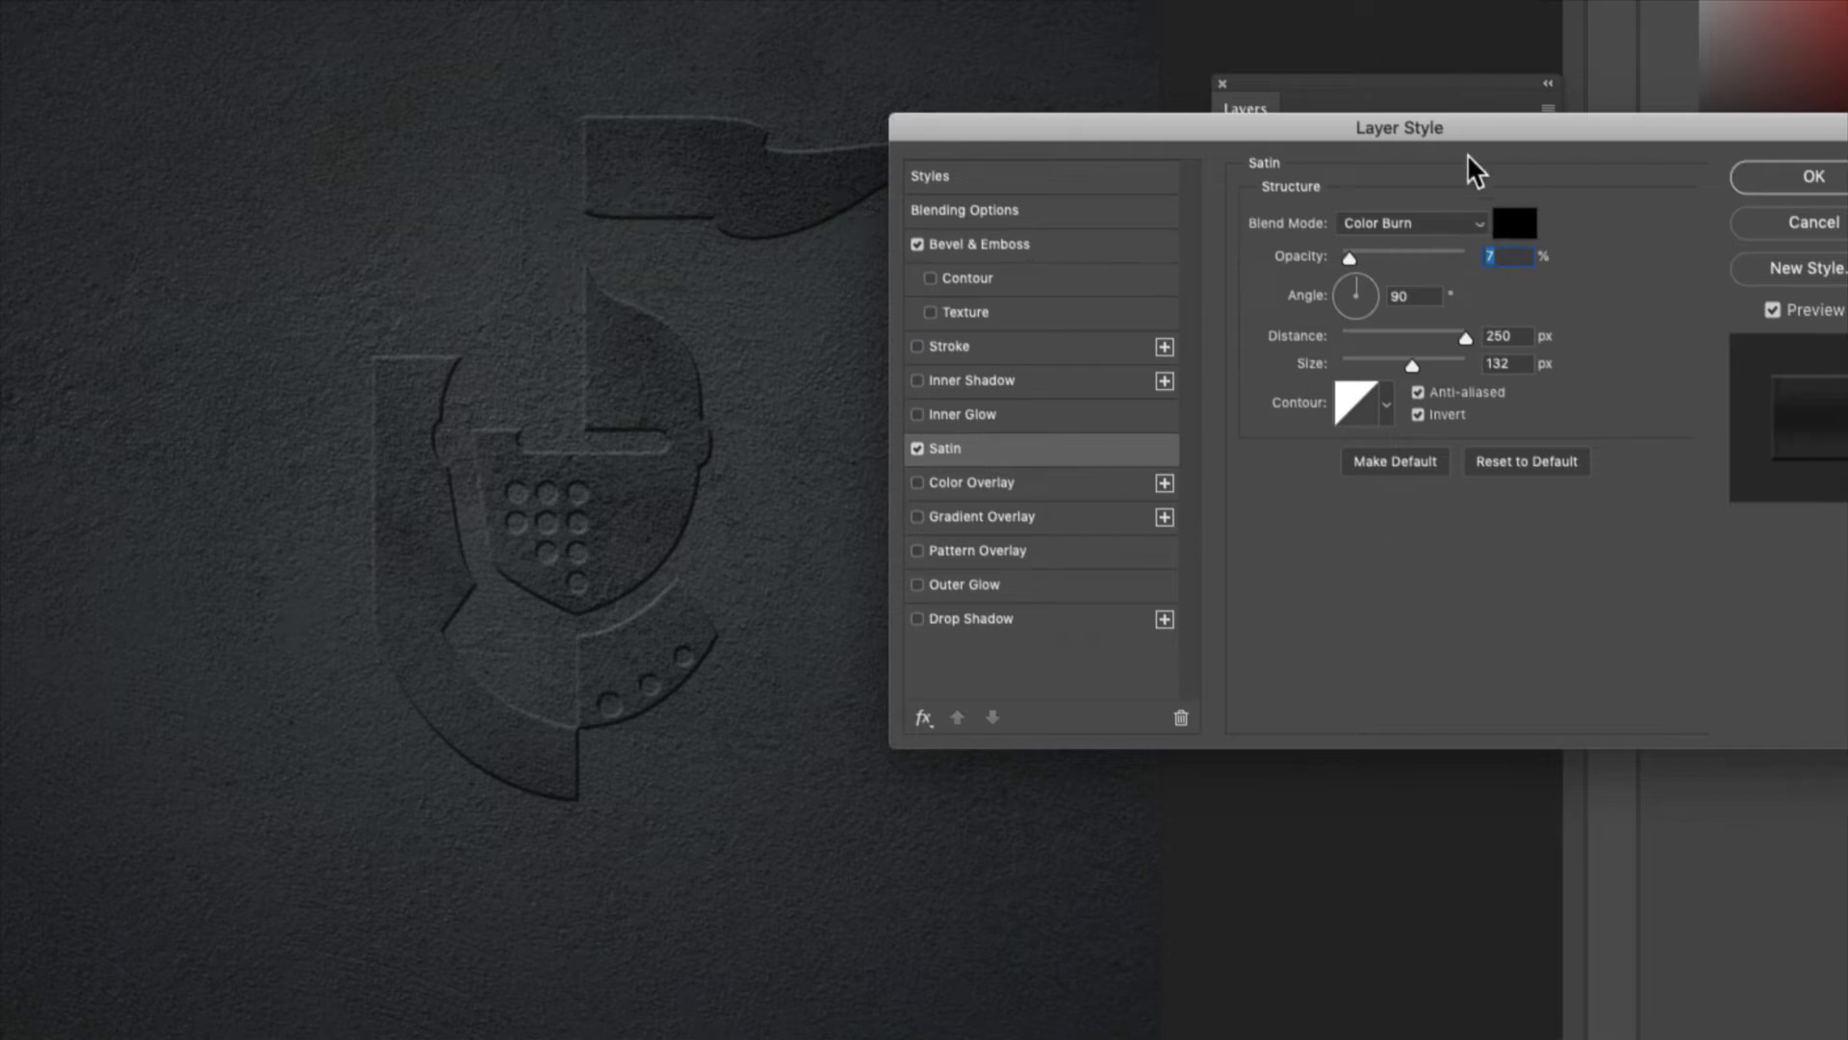
Change the Satin color to dark blue 212d3b, starting from a color sampled from the texture.
left_click(1537, 222)
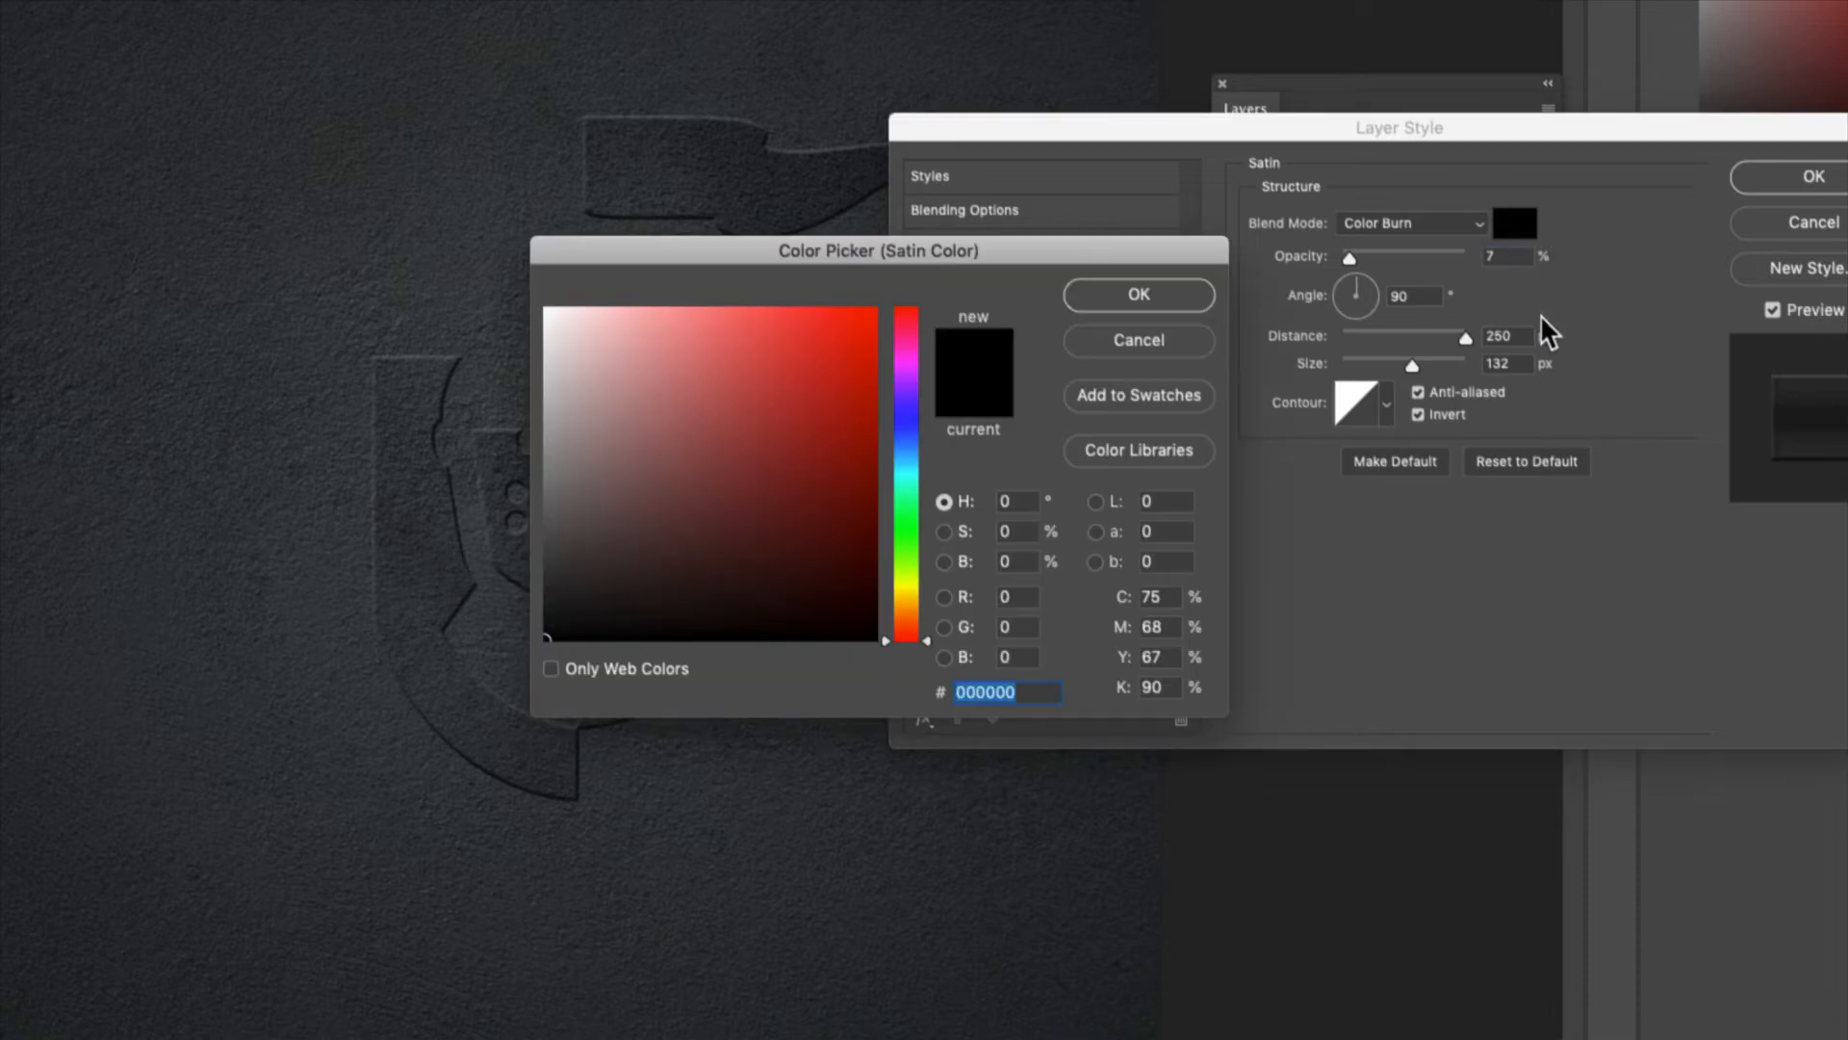
type("333636")
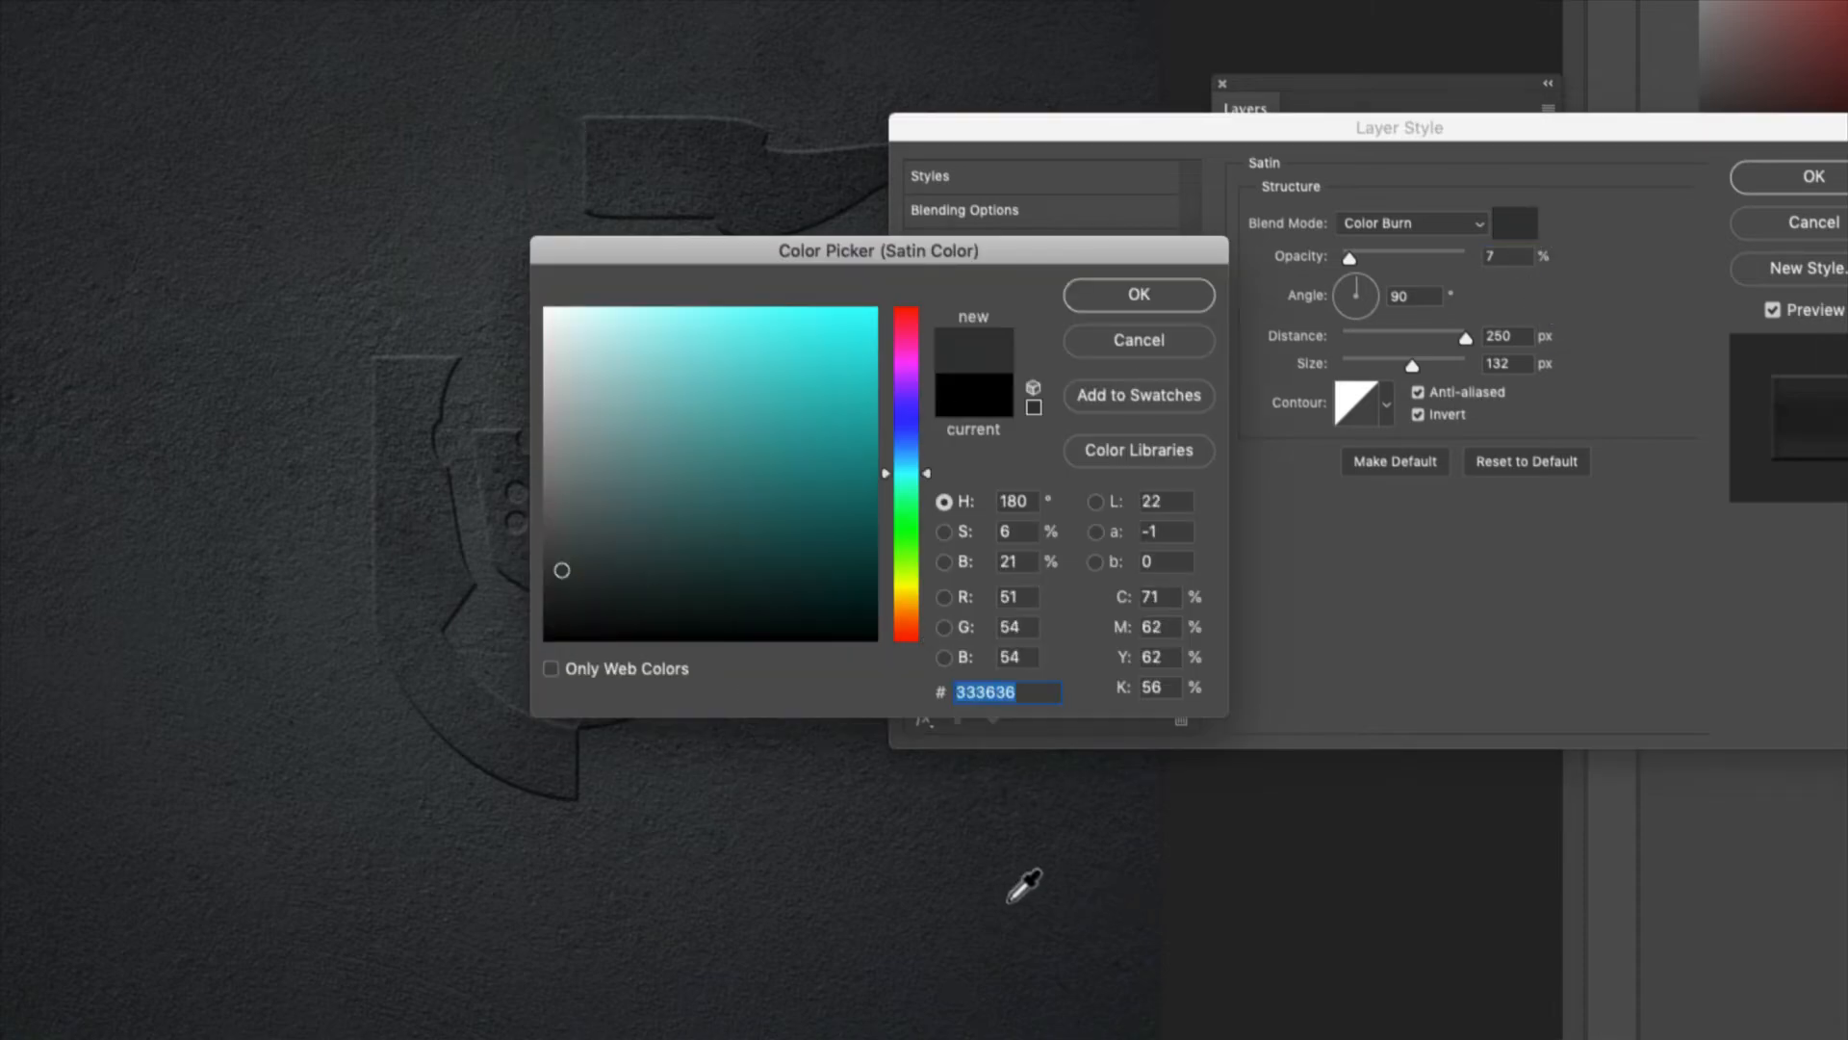
left_click(1010, 895)
left_click_drag(660, 531, 689, 562)
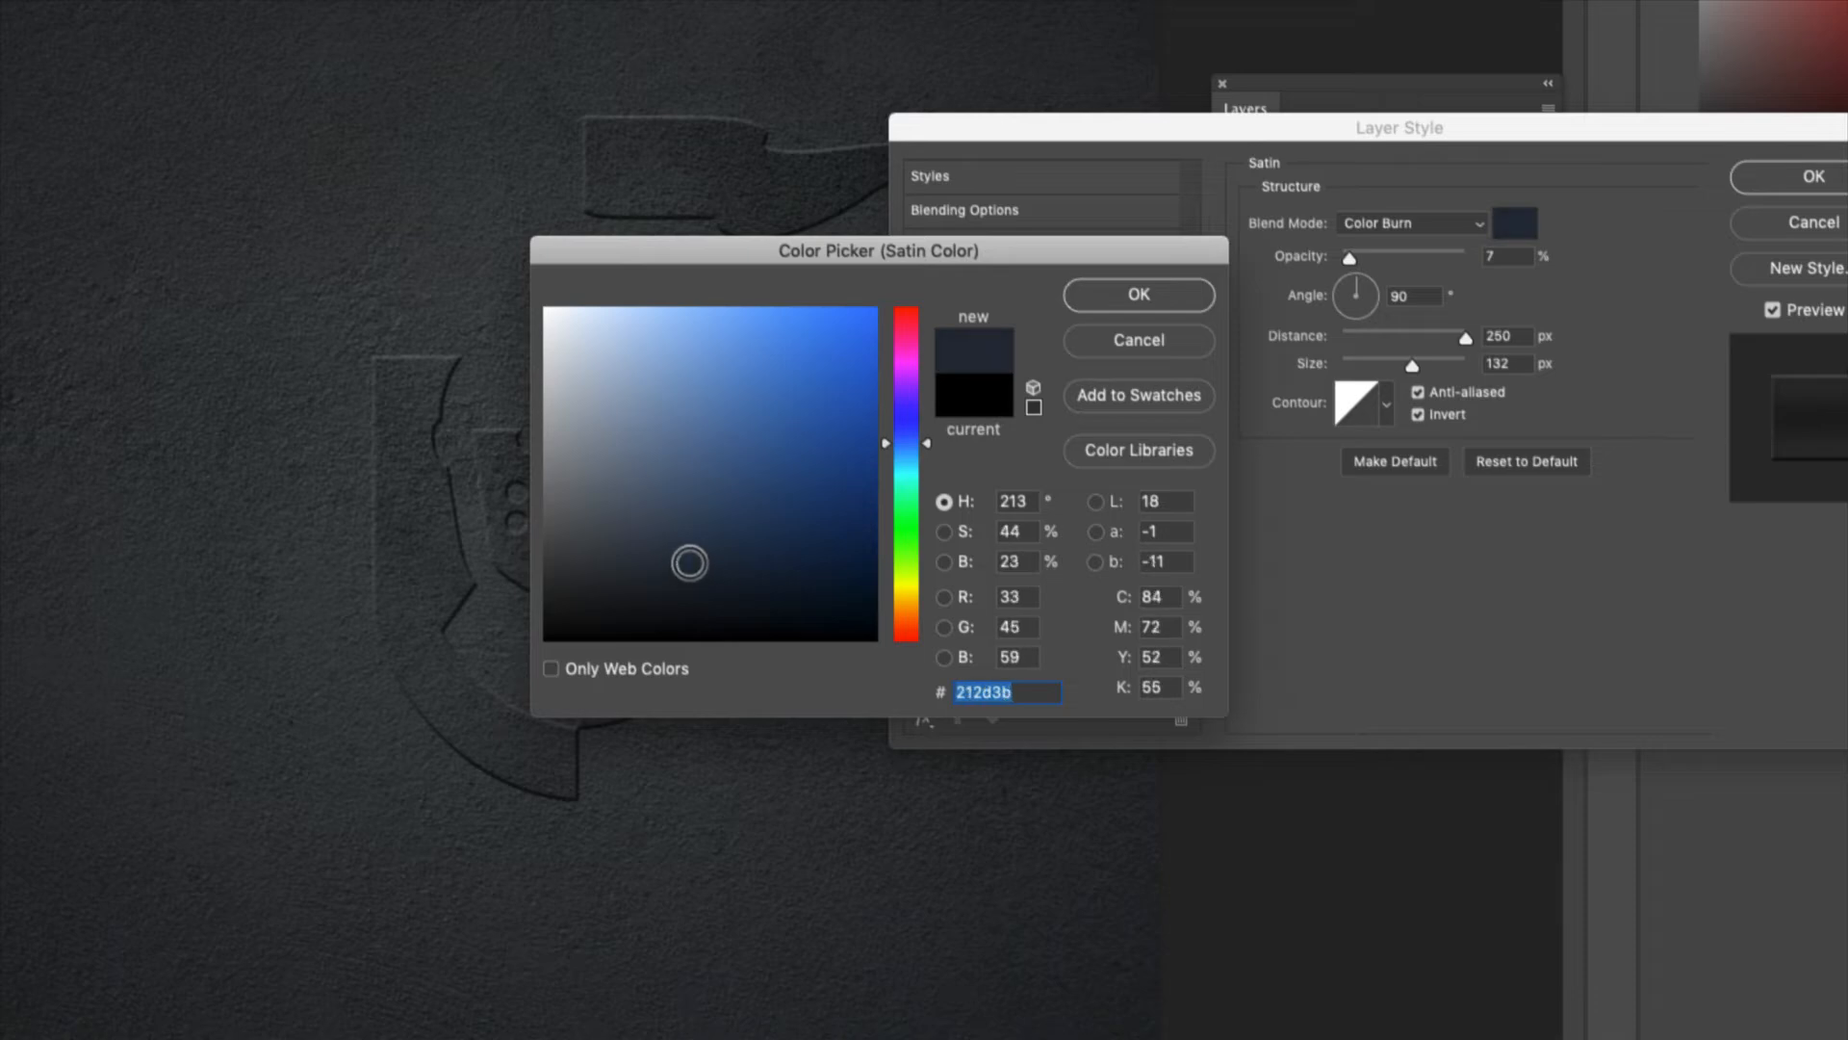
left_click(1194, 299)
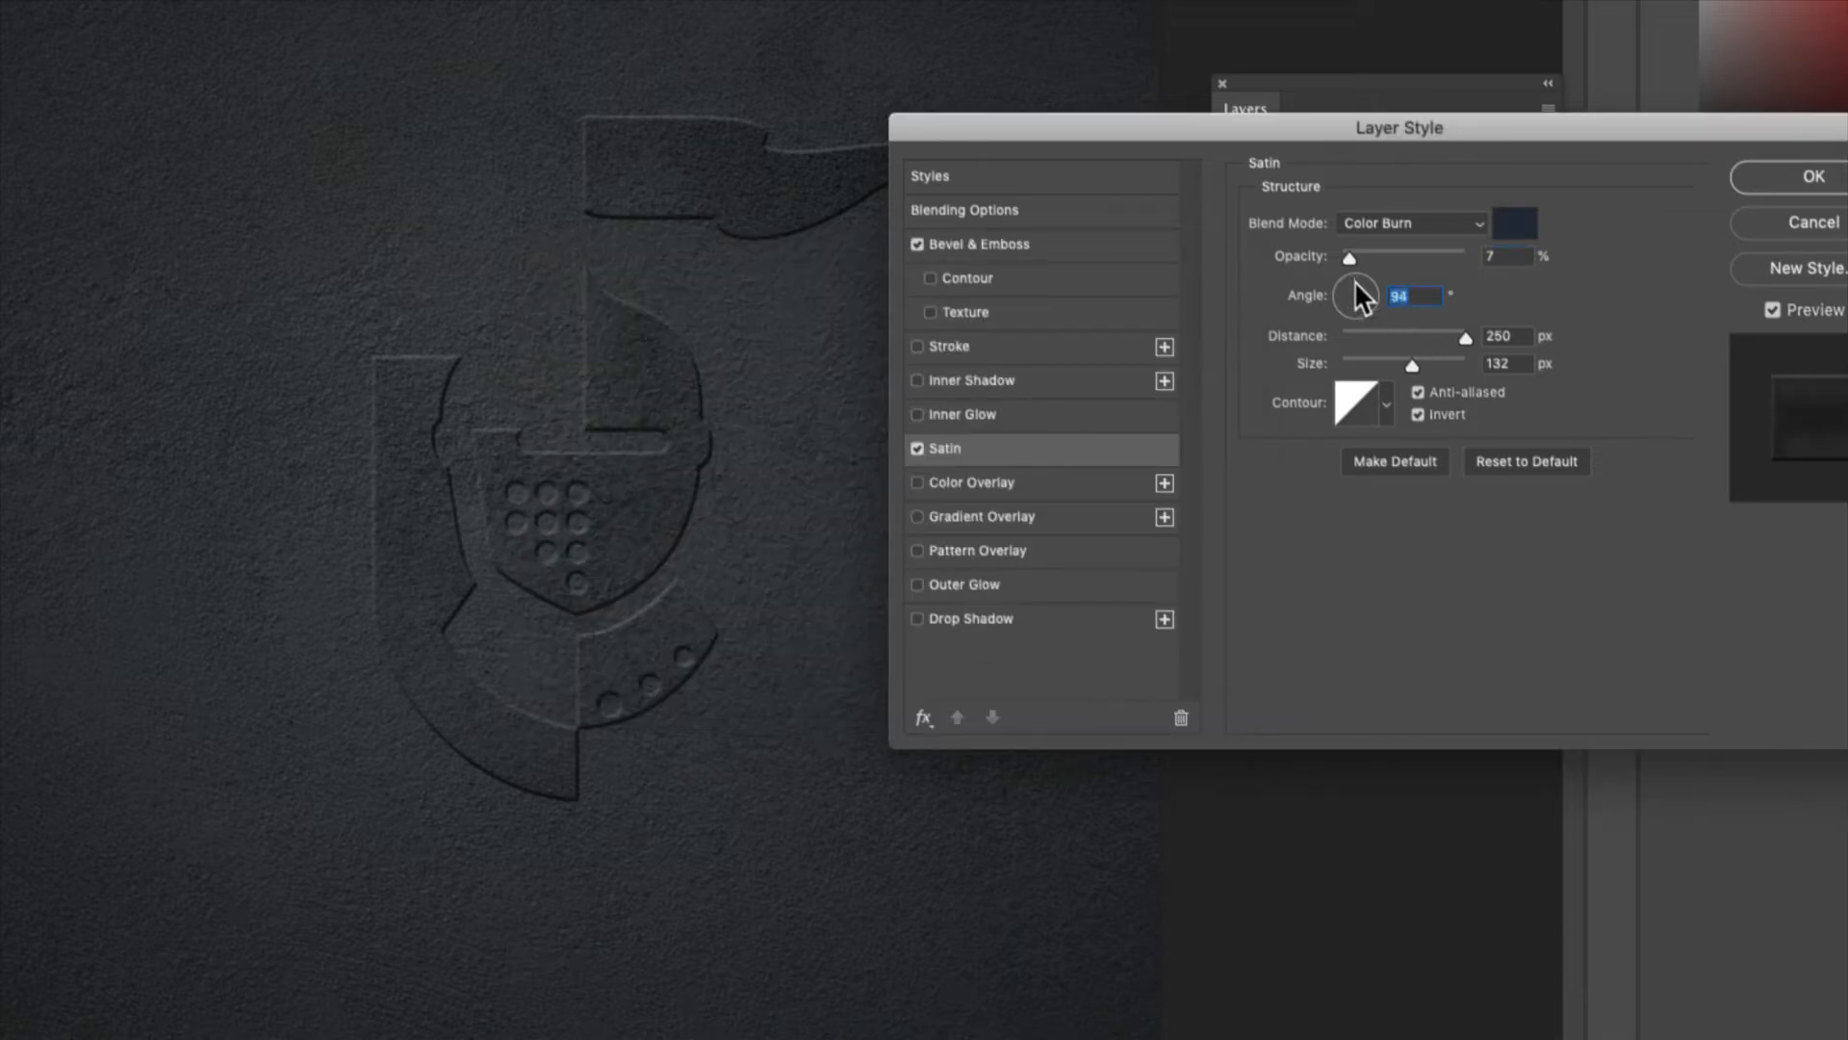
Raise the Satin opacity to 15%, try the Multiply and Darken blend modes, and return to Color Burn.
left_click_drag(1356, 260, 1363, 256)
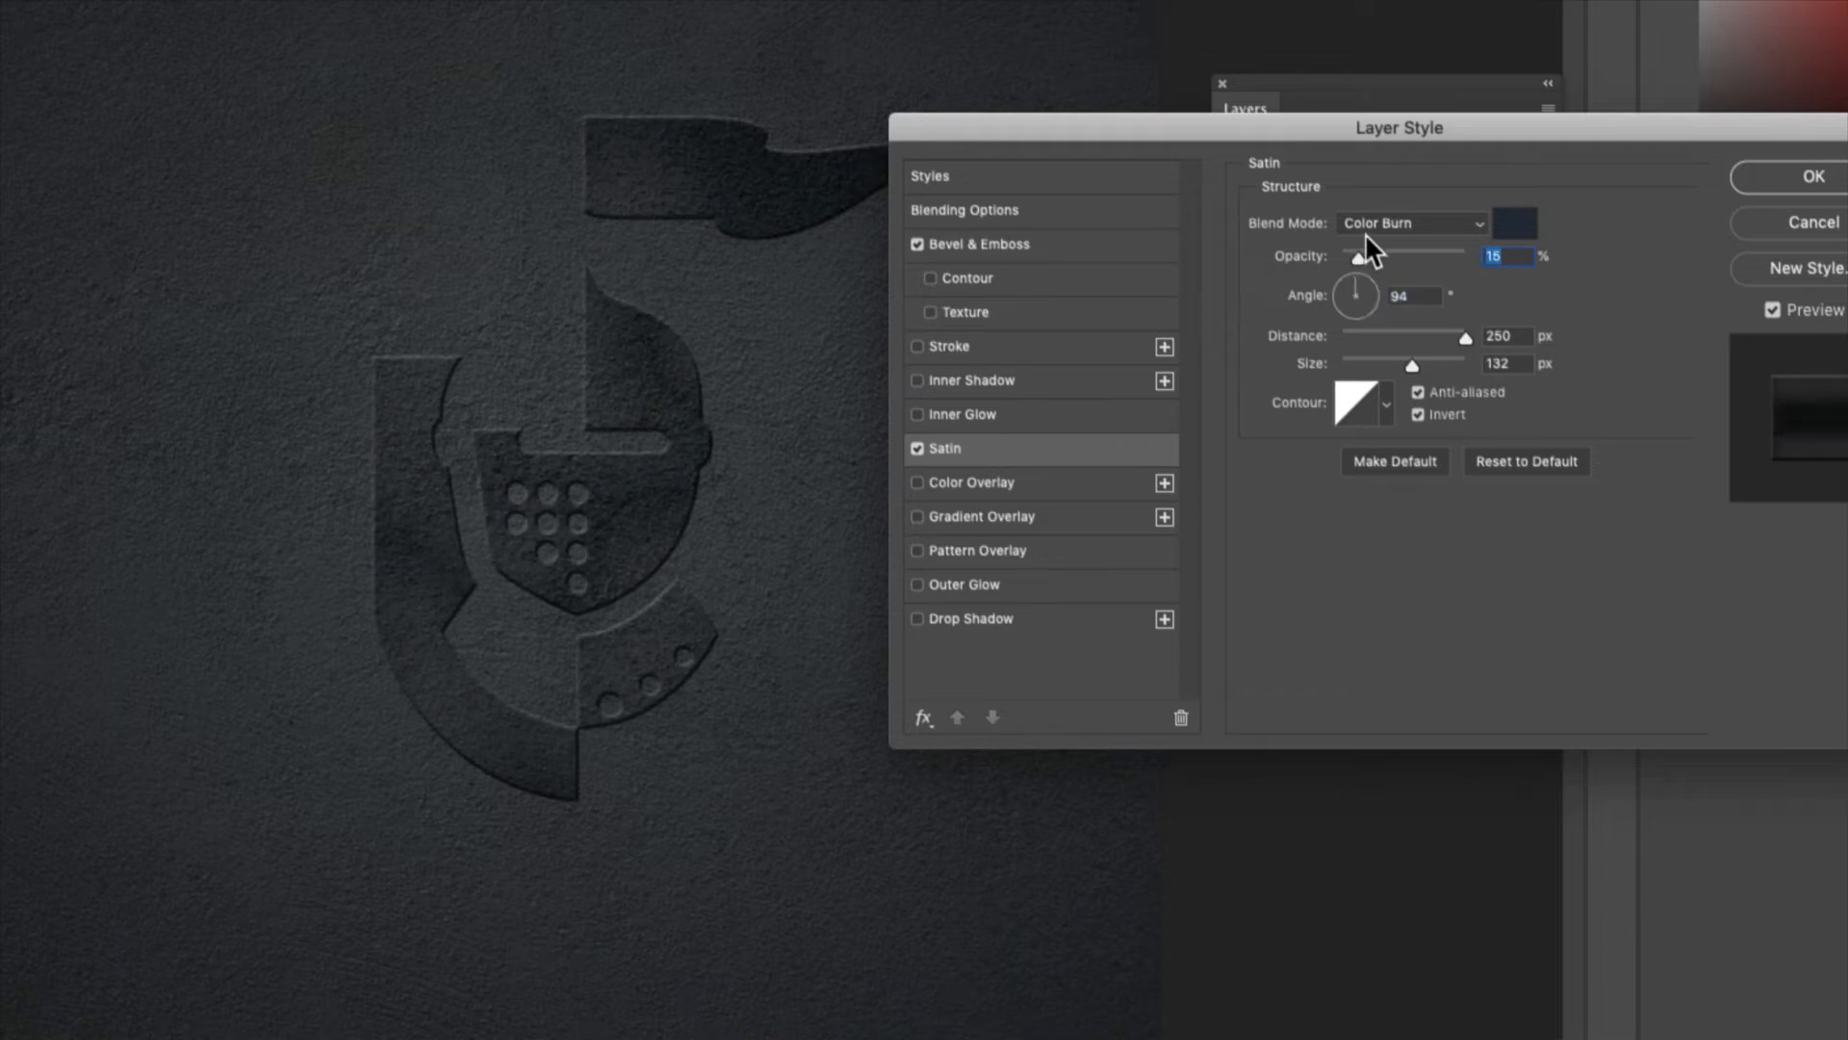
left_click(1367, 229)
left_click(1407, 205)
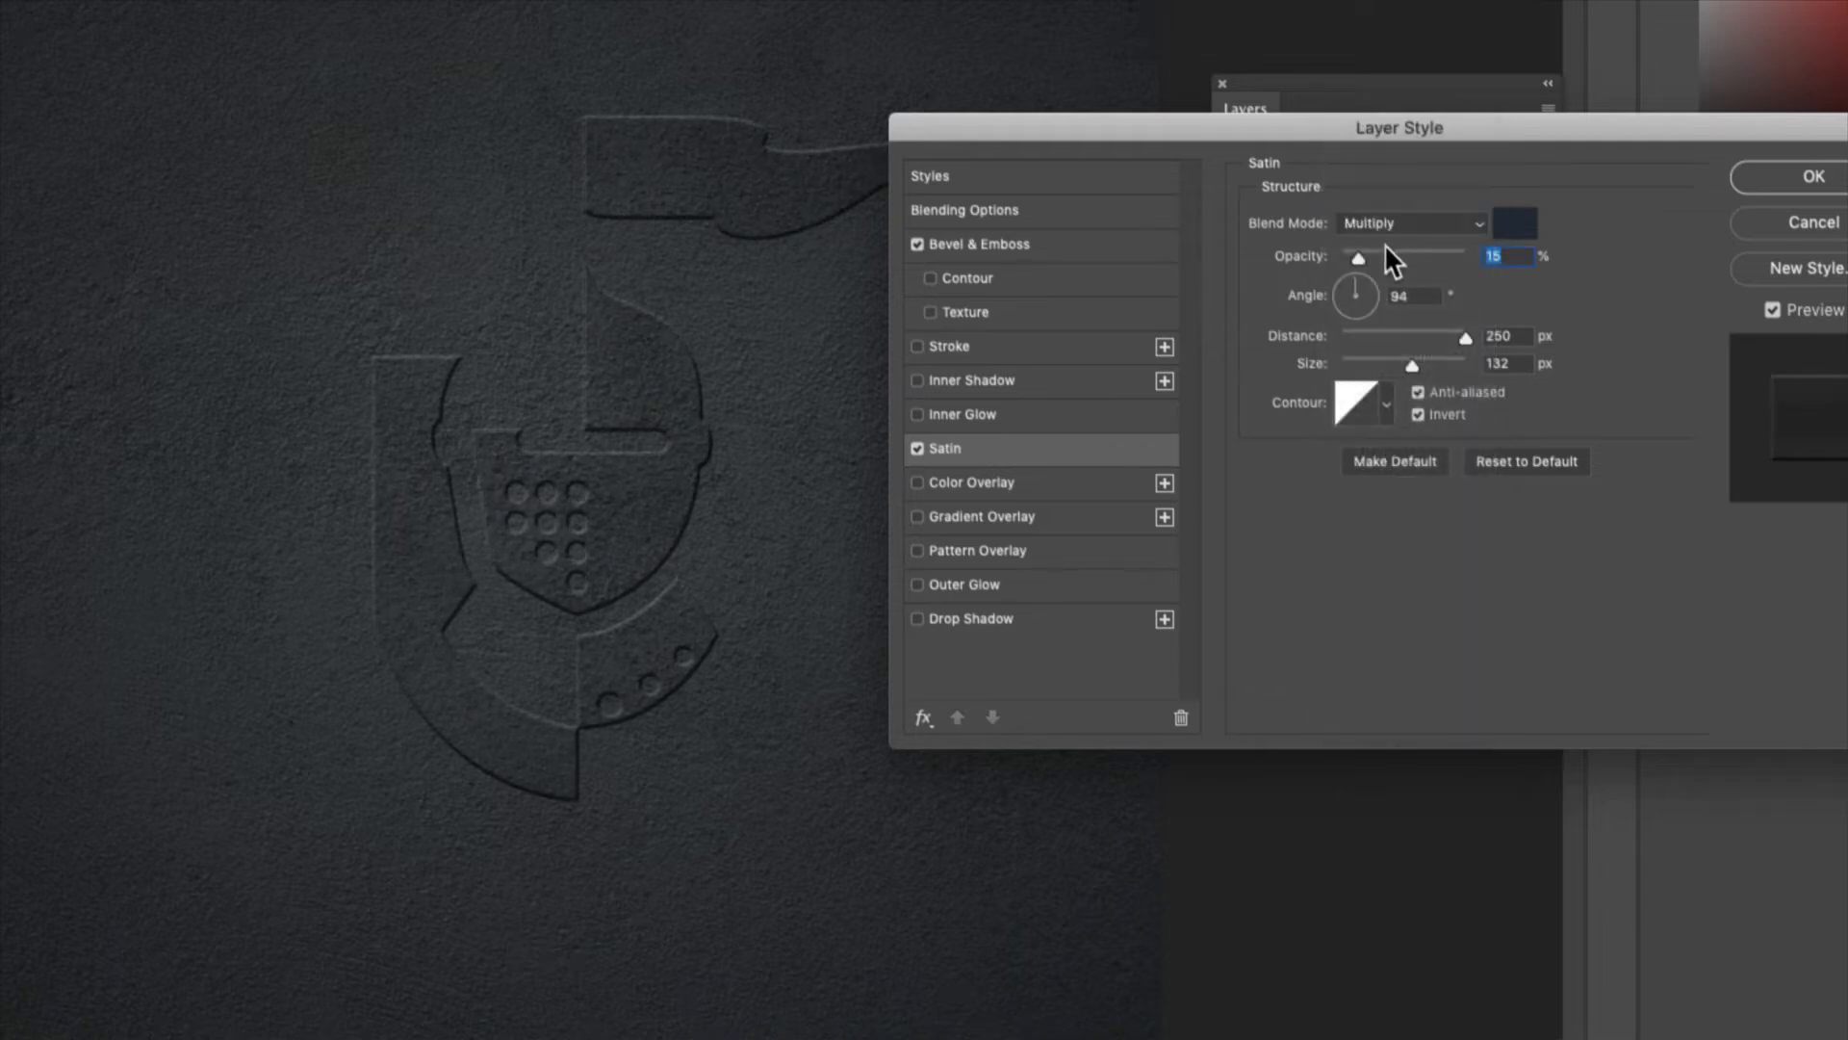
left_click(1382, 226)
left_click(1377, 205)
left_click(1371, 223)
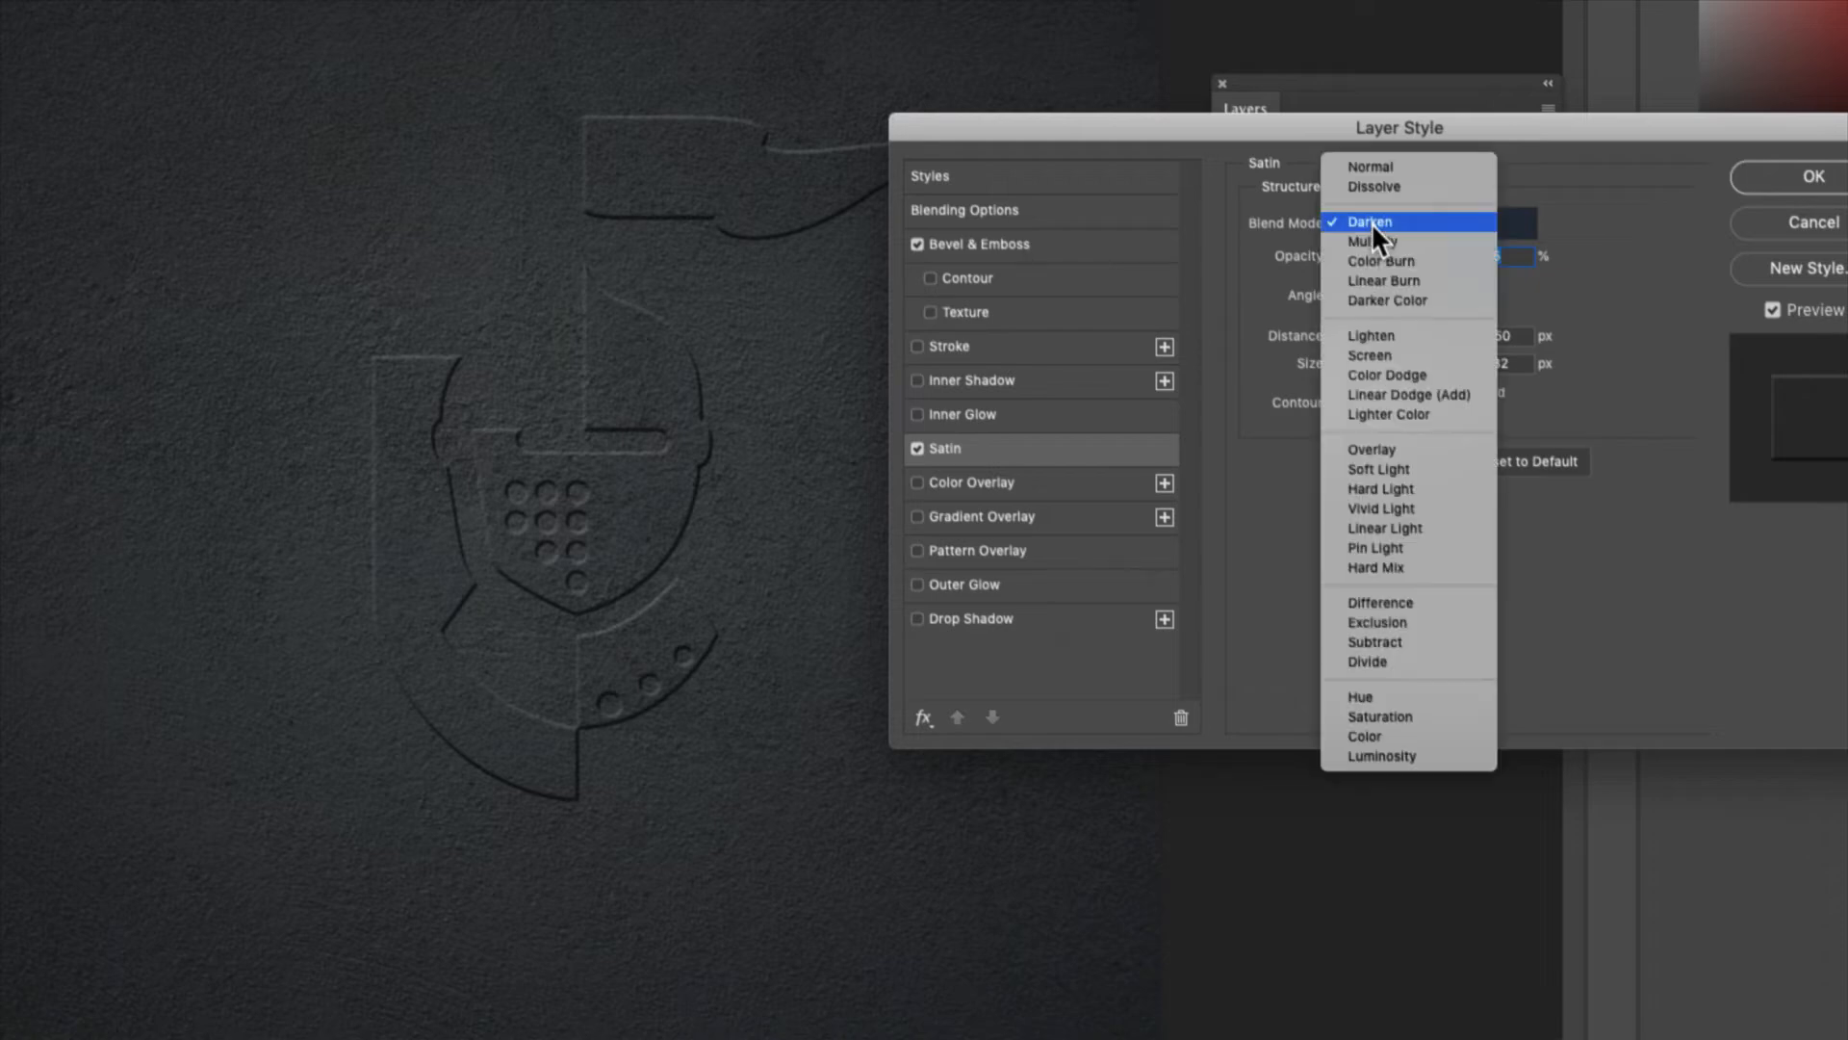
left_click(1419, 261)
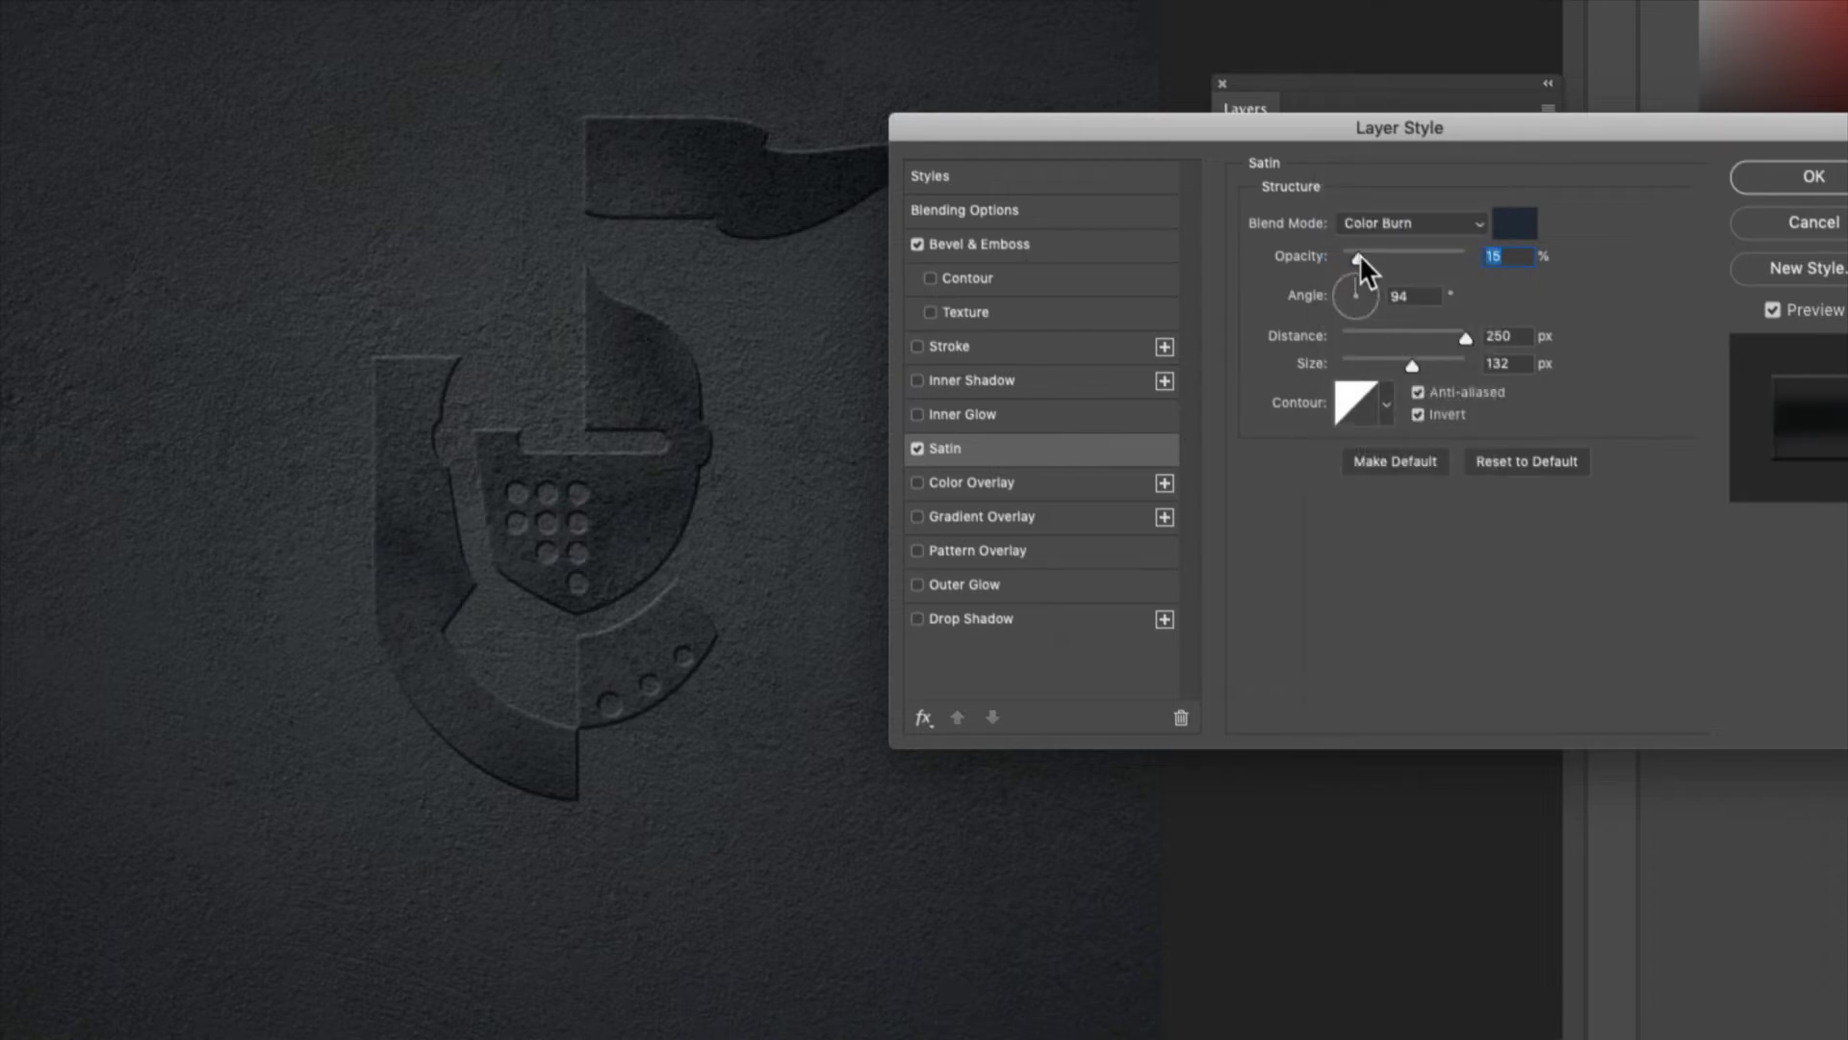
Set the Satin opacity to 11%, compare several contour presets, choose the single-peak contour, and apply the layer style.
left_click_drag(1360, 257, 1355, 254)
left_click(1384, 409)
left_click(1271, 462)
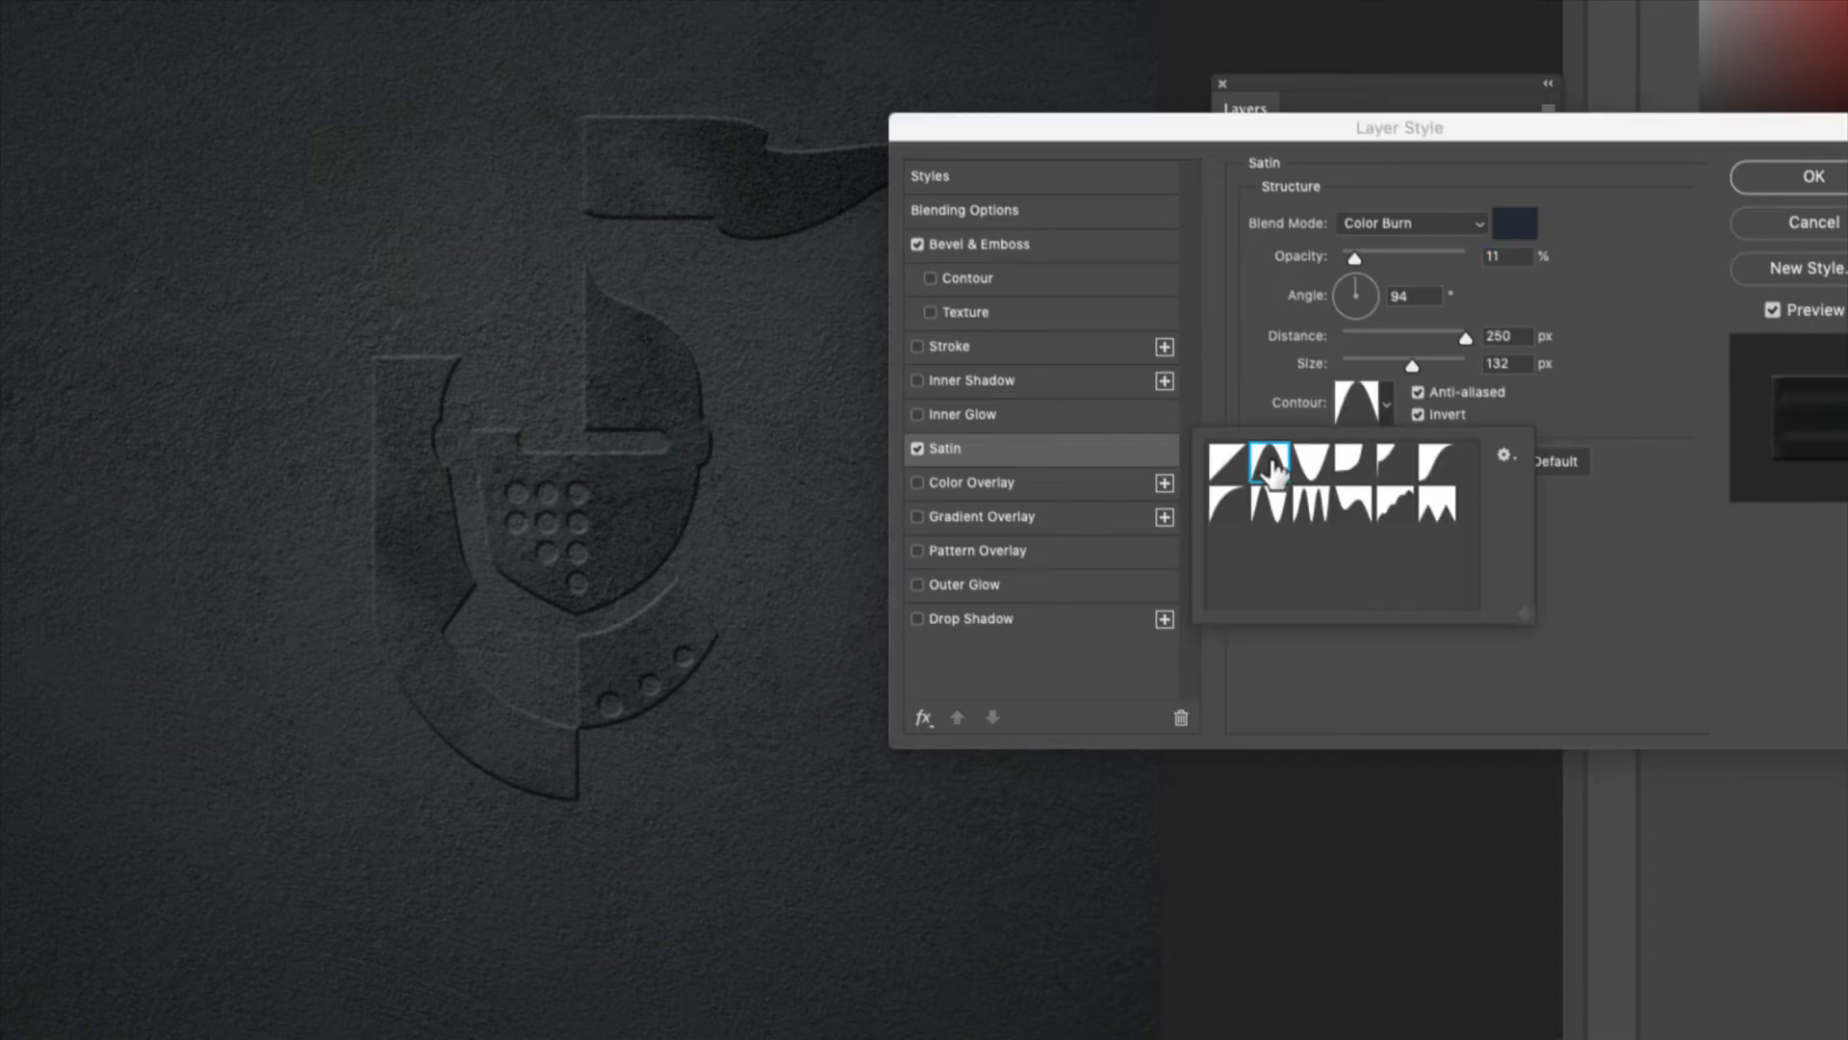
left_click(1309, 464)
left_click(1348, 466)
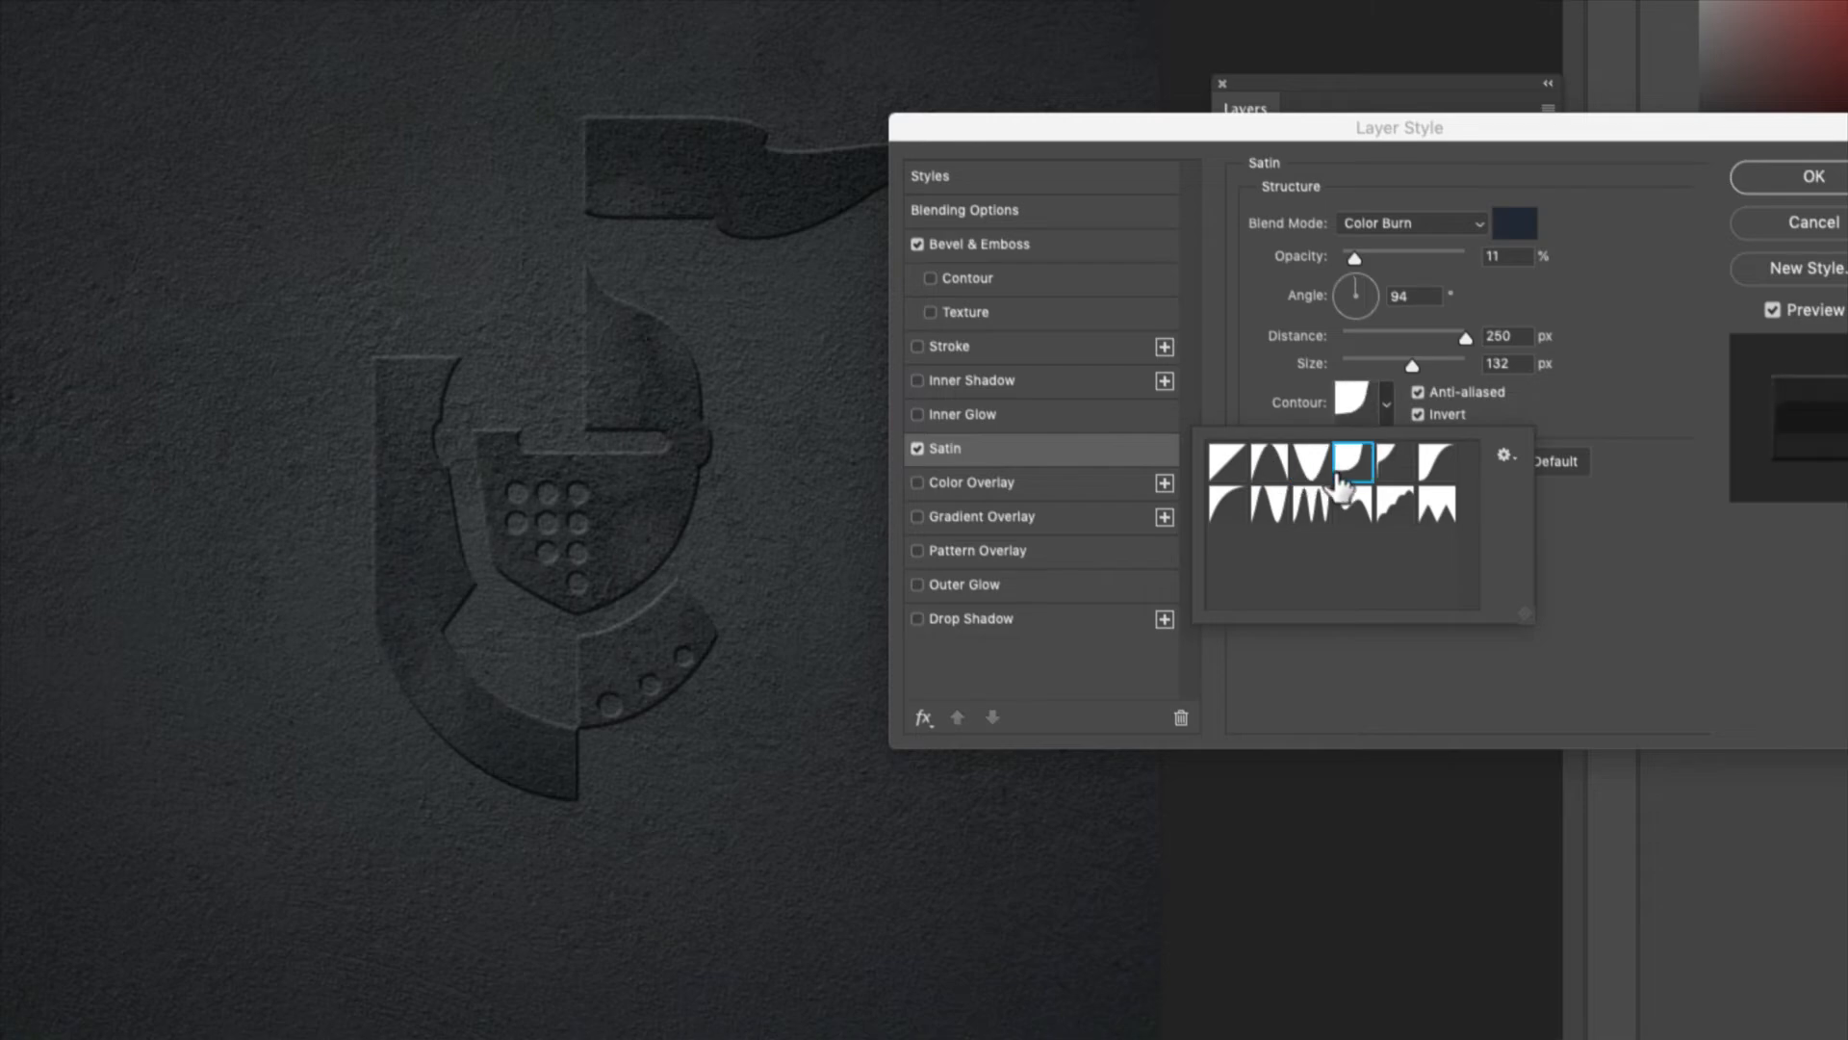
left_click(1425, 477)
left_click(1358, 508)
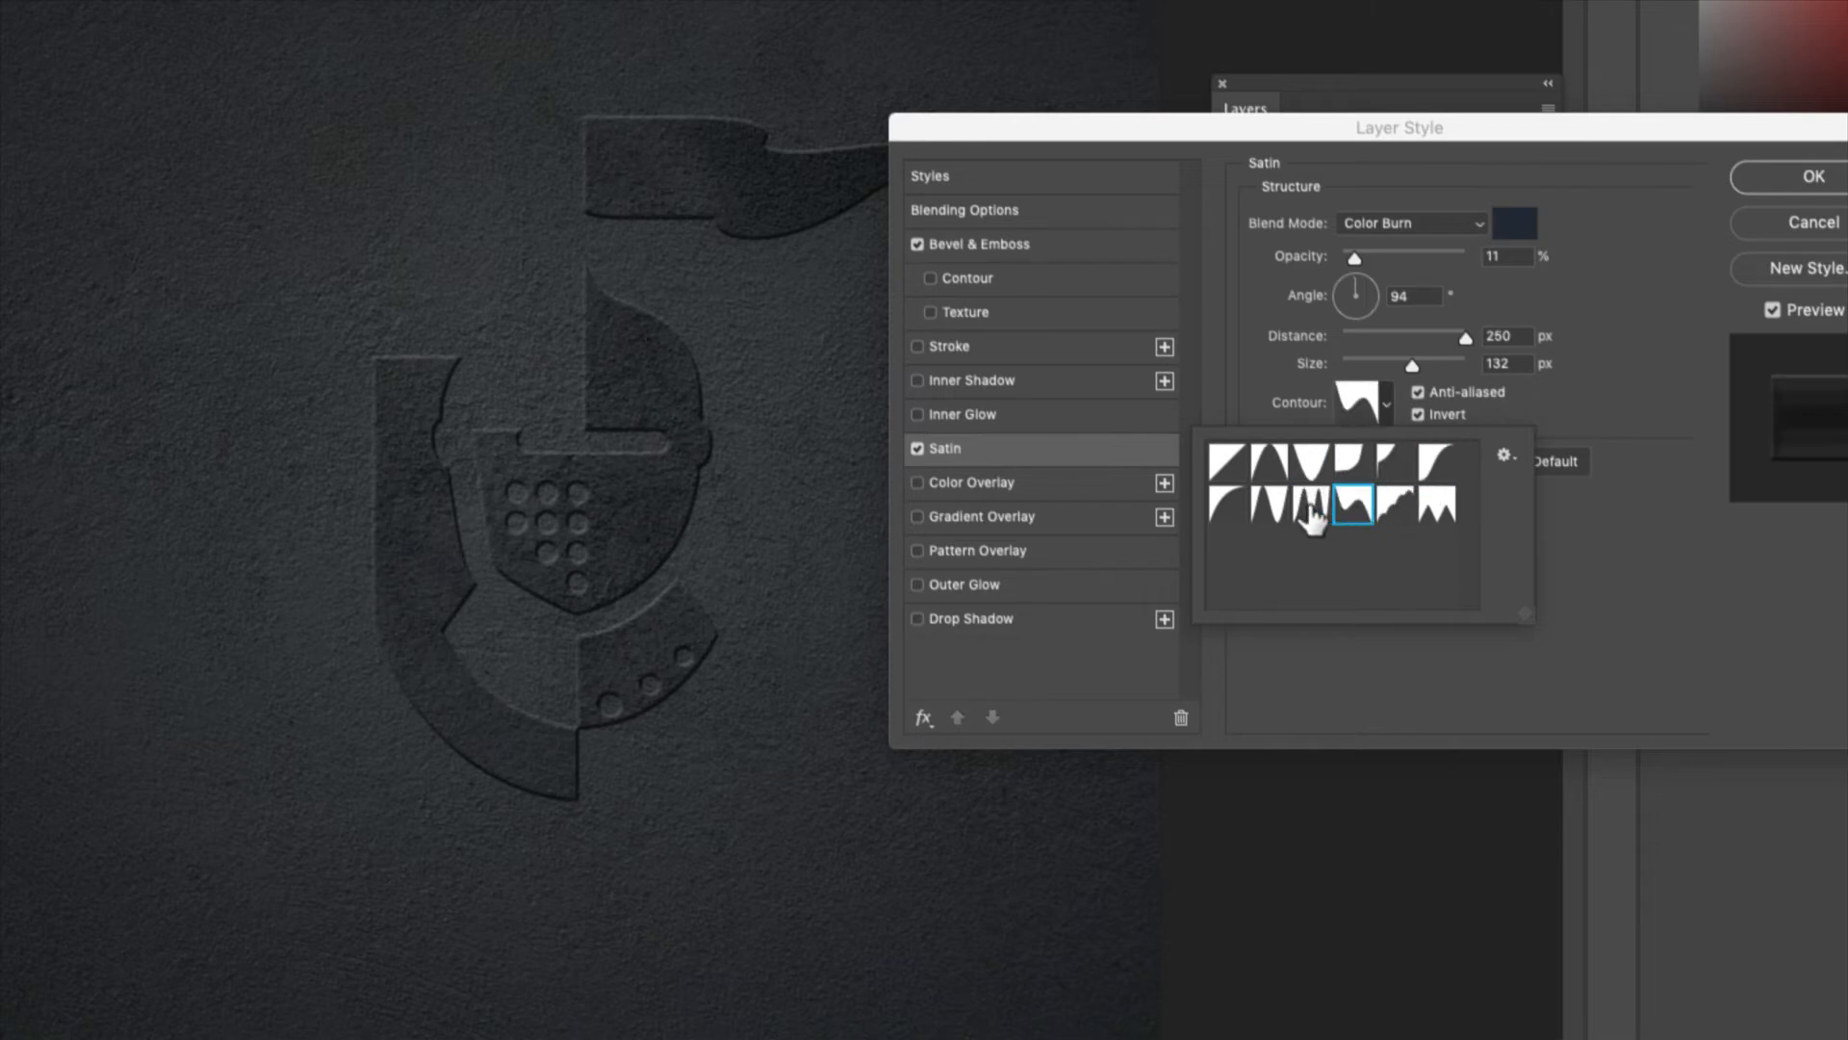
left_click(1312, 505)
left_click(1313, 470)
left_click(1314, 508)
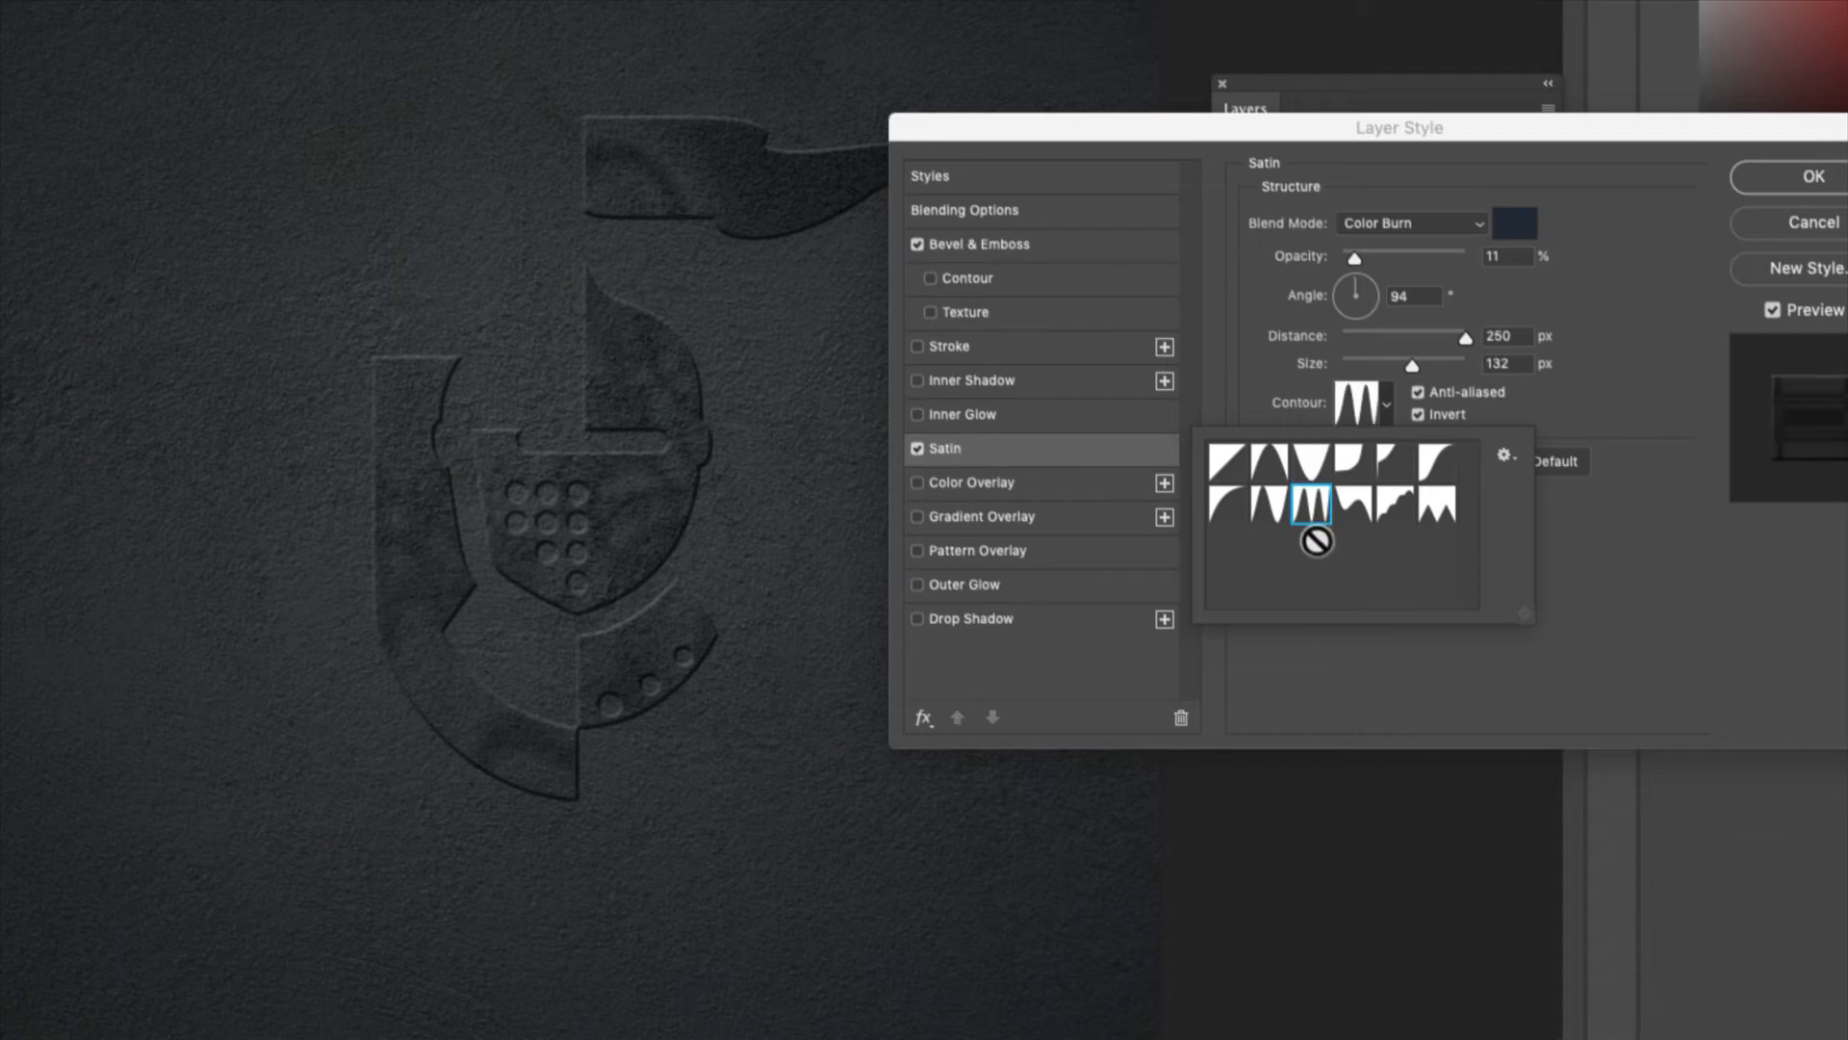
left_click(1268, 464)
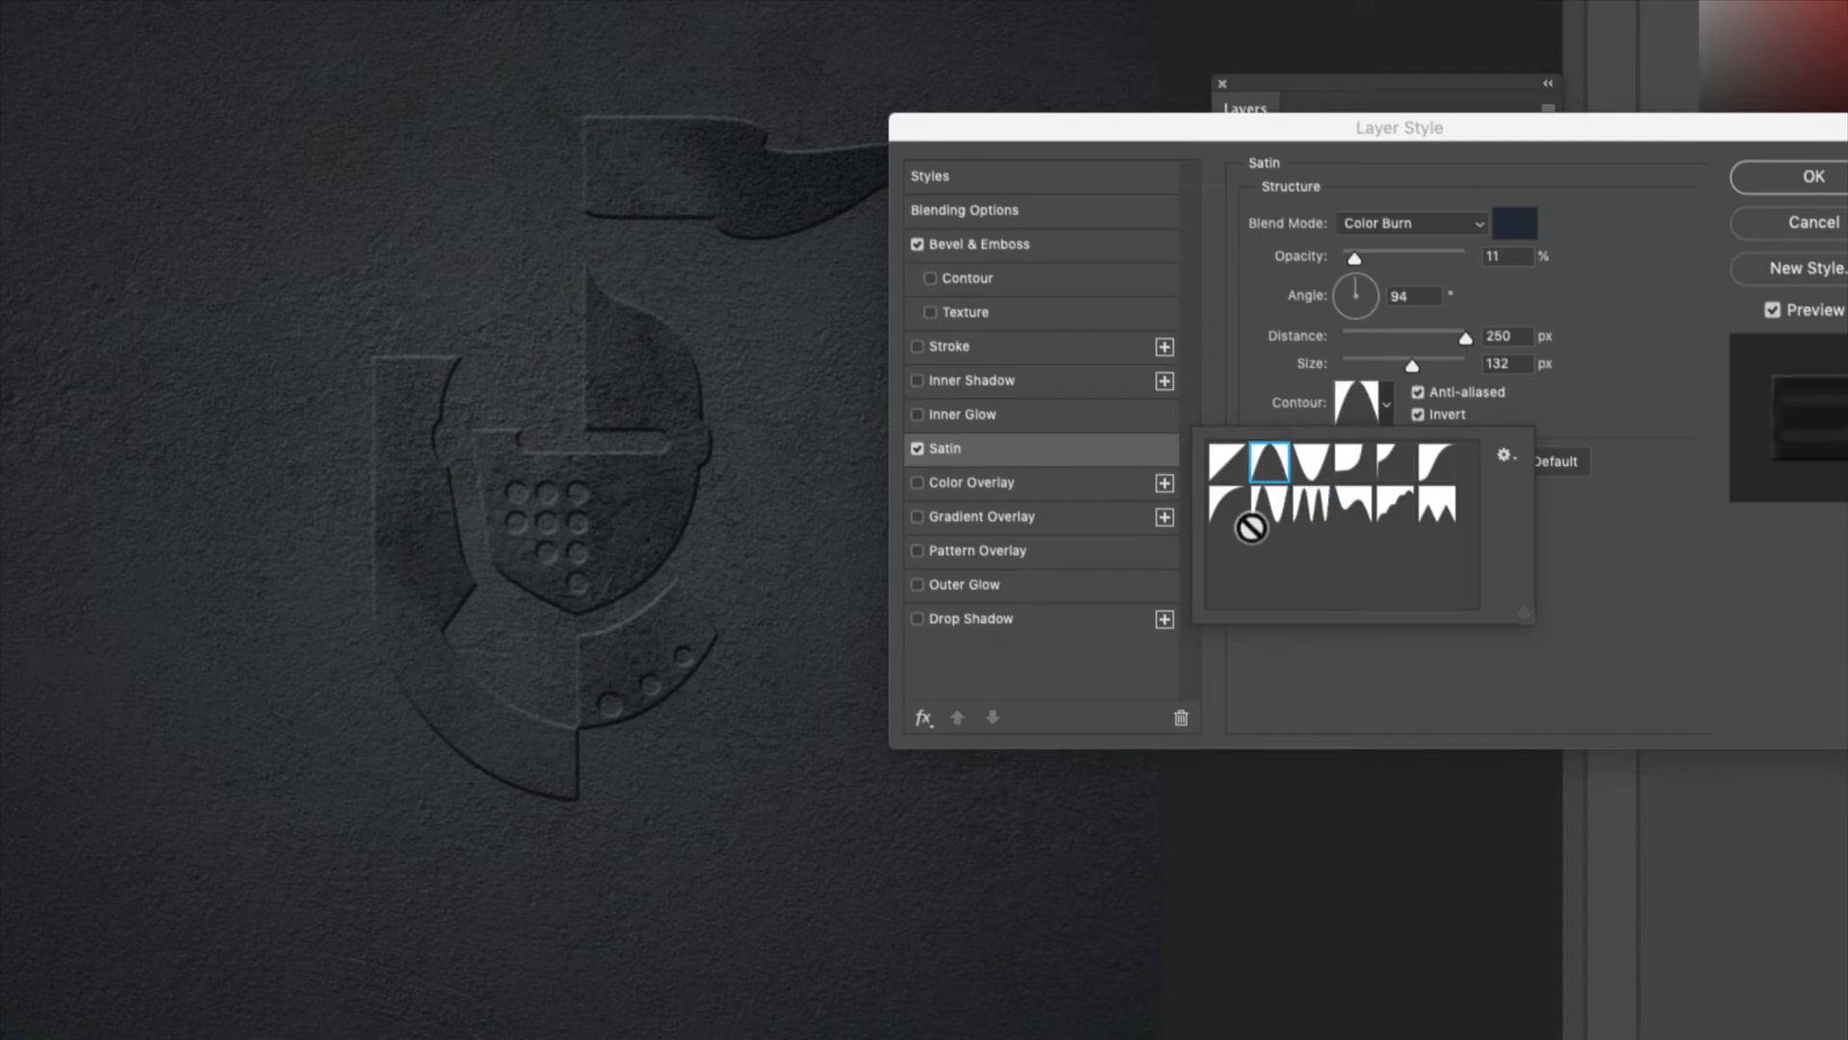
left_click(1564, 515)
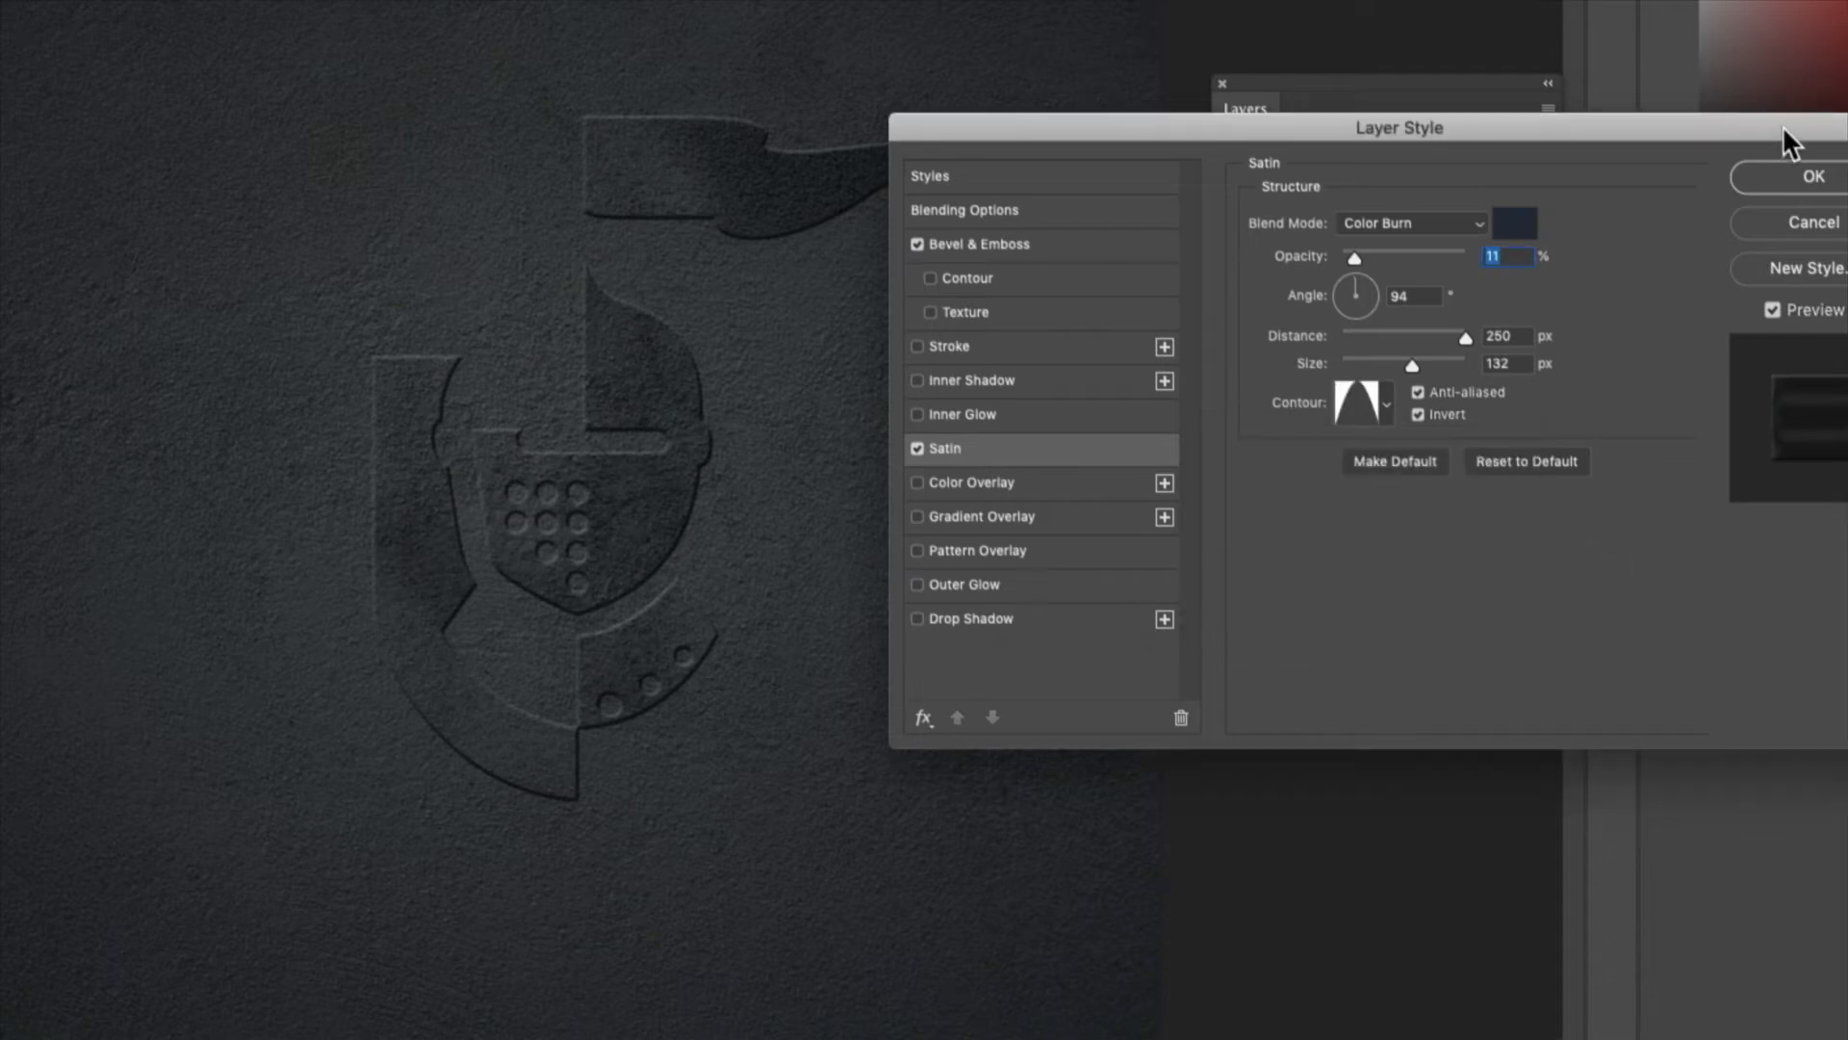
left_click(1793, 178)
left_click(1358, 609)
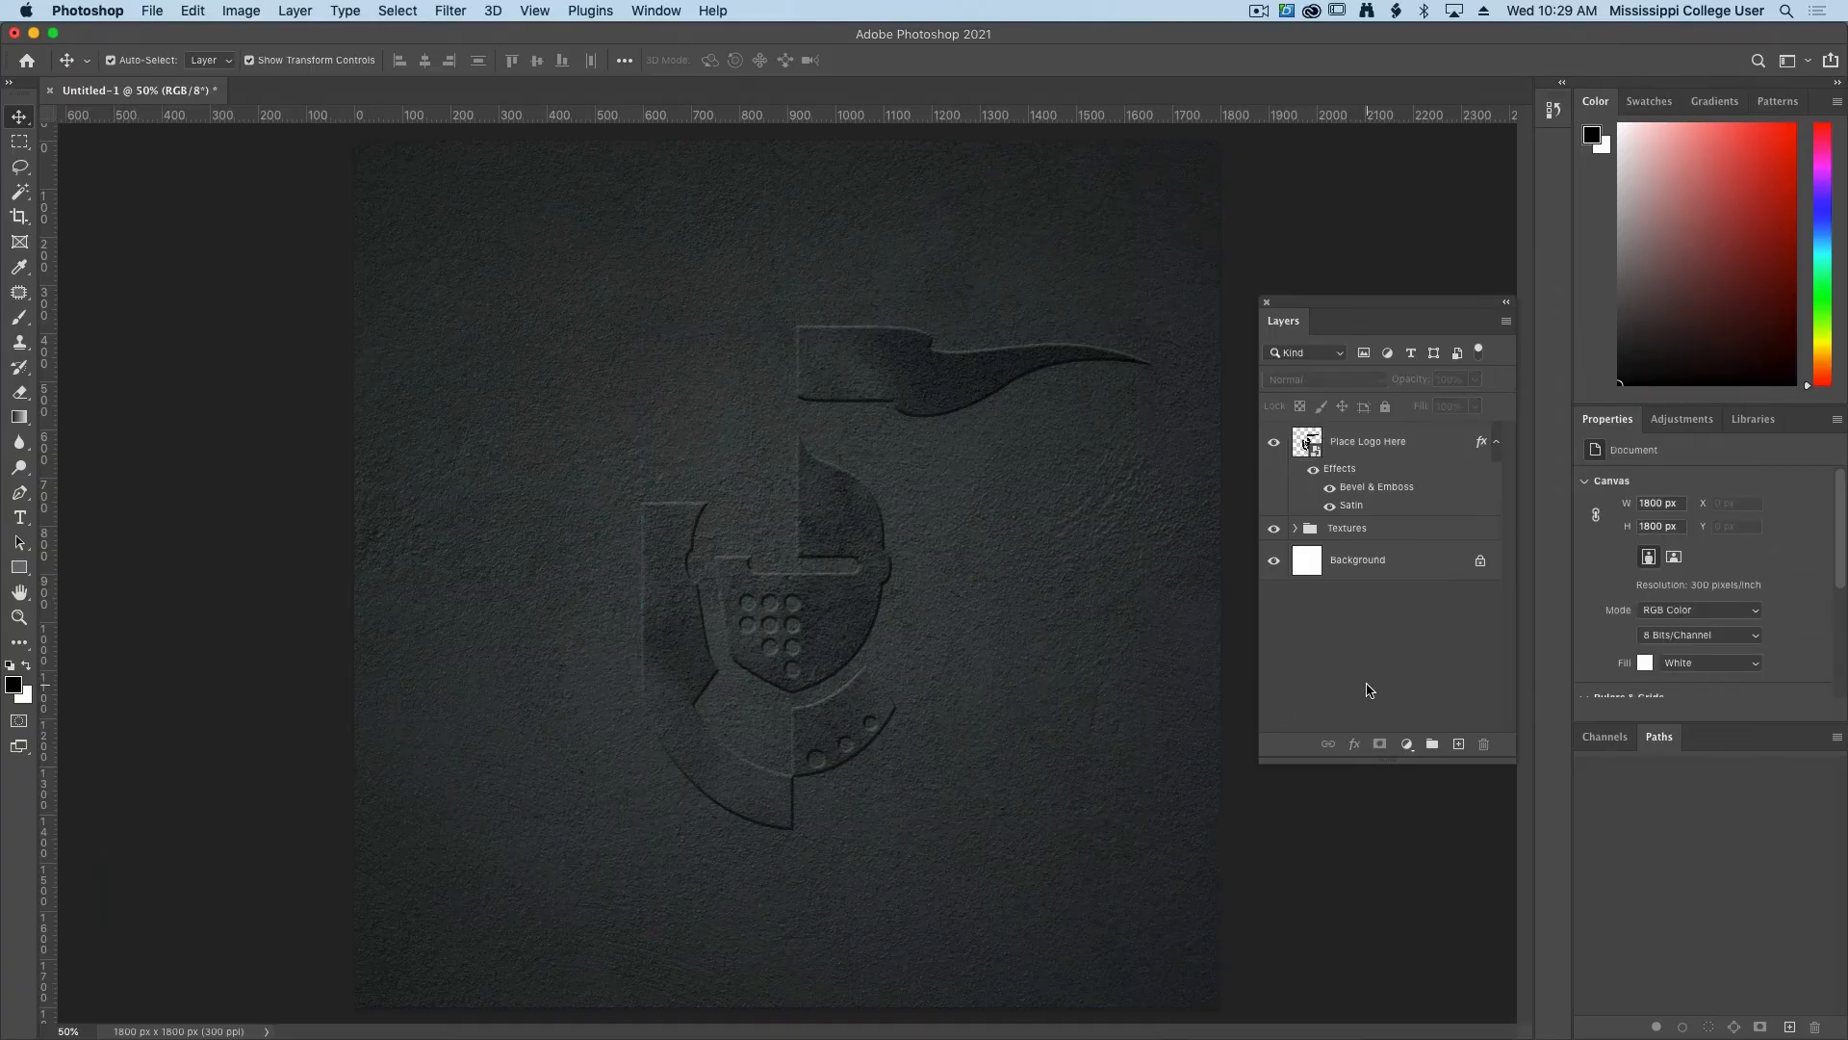
Select the logo layer and place Gold Texture.jpg from the Embossed Logo folder above it.
left_click(823, 386)
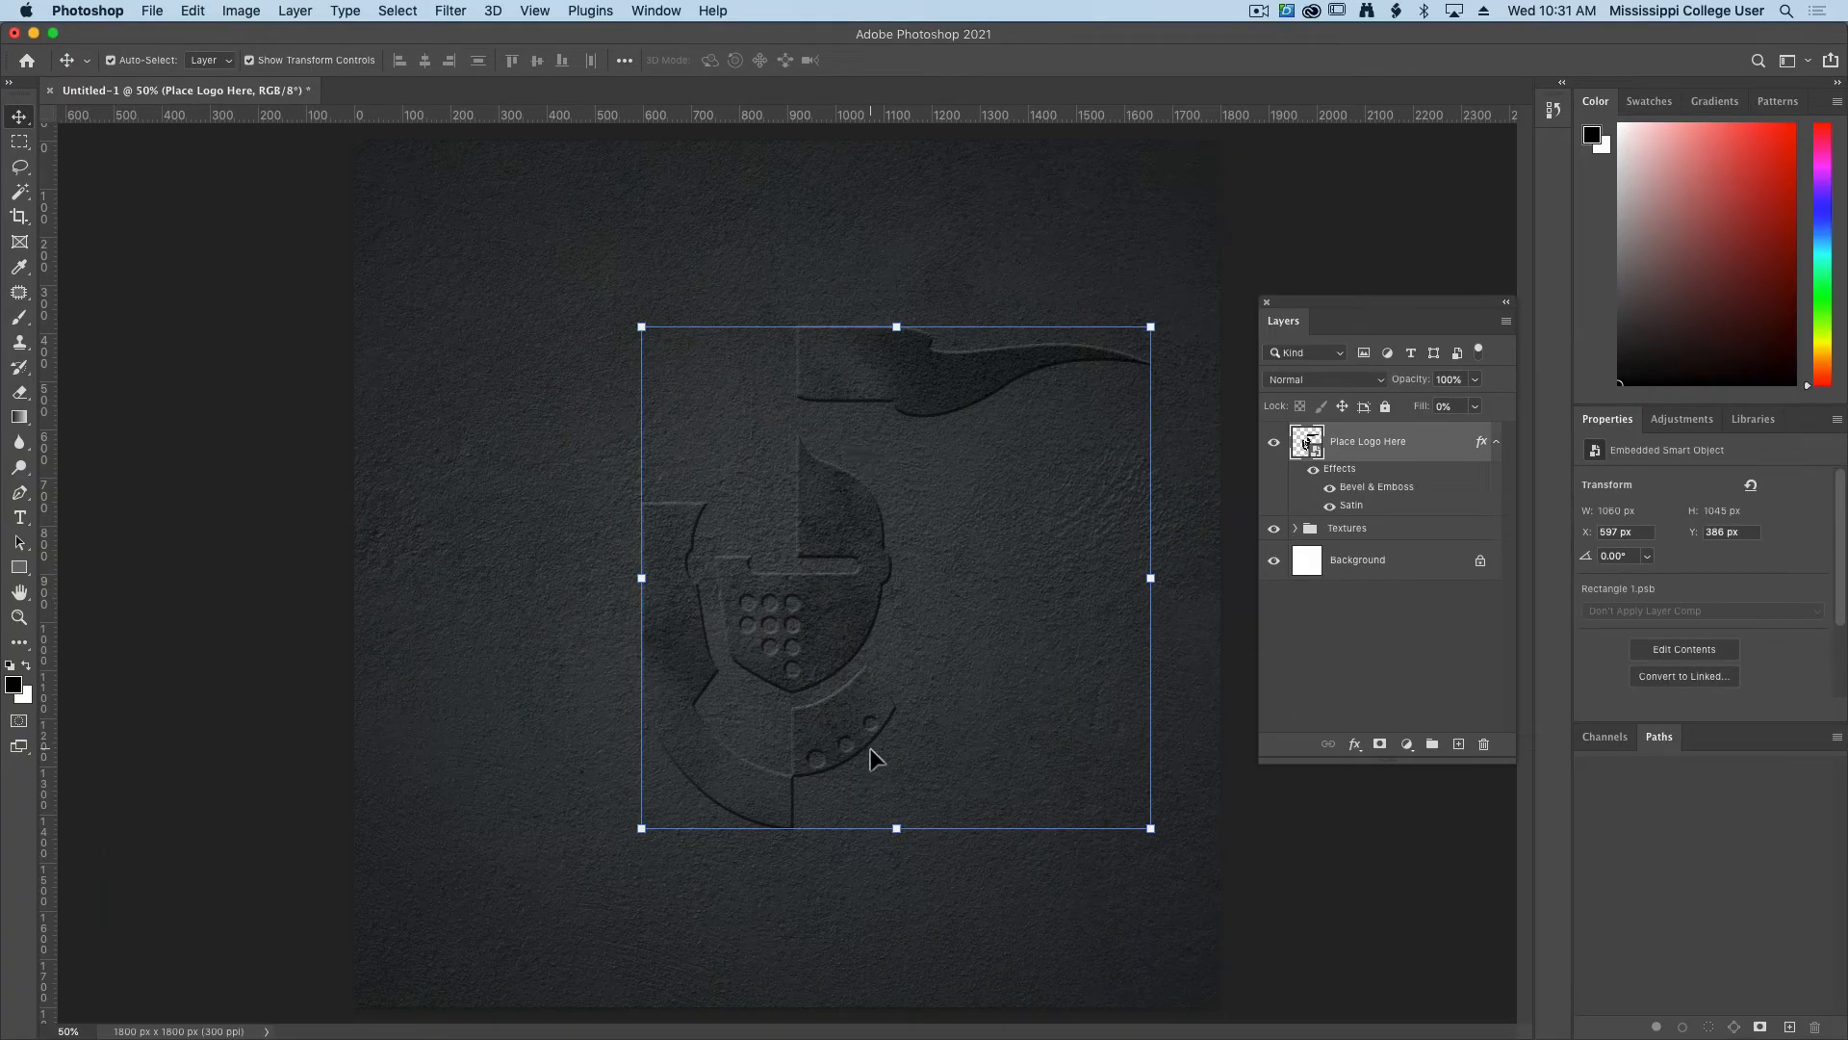
key("super+equal")
scroll(966, 648, "right", 5)
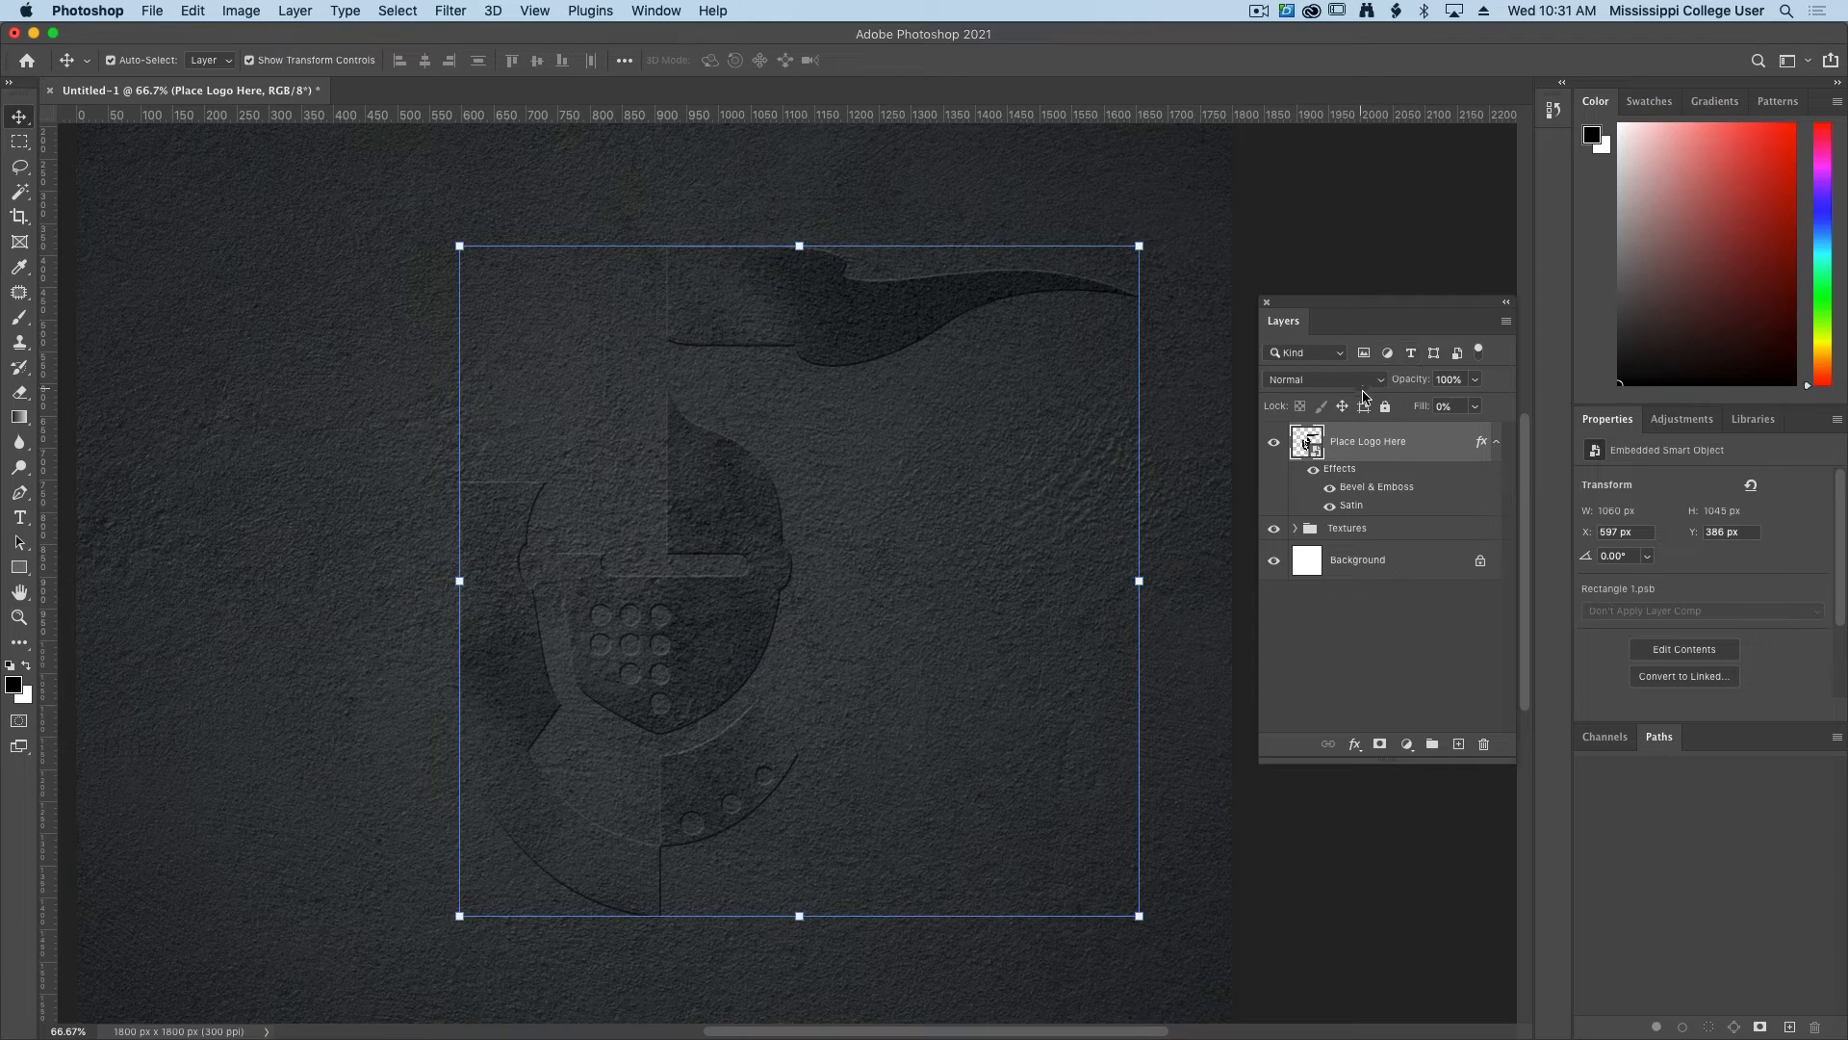
left_click(152, 11)
left_click(992, 466)
left_click(678, 261)
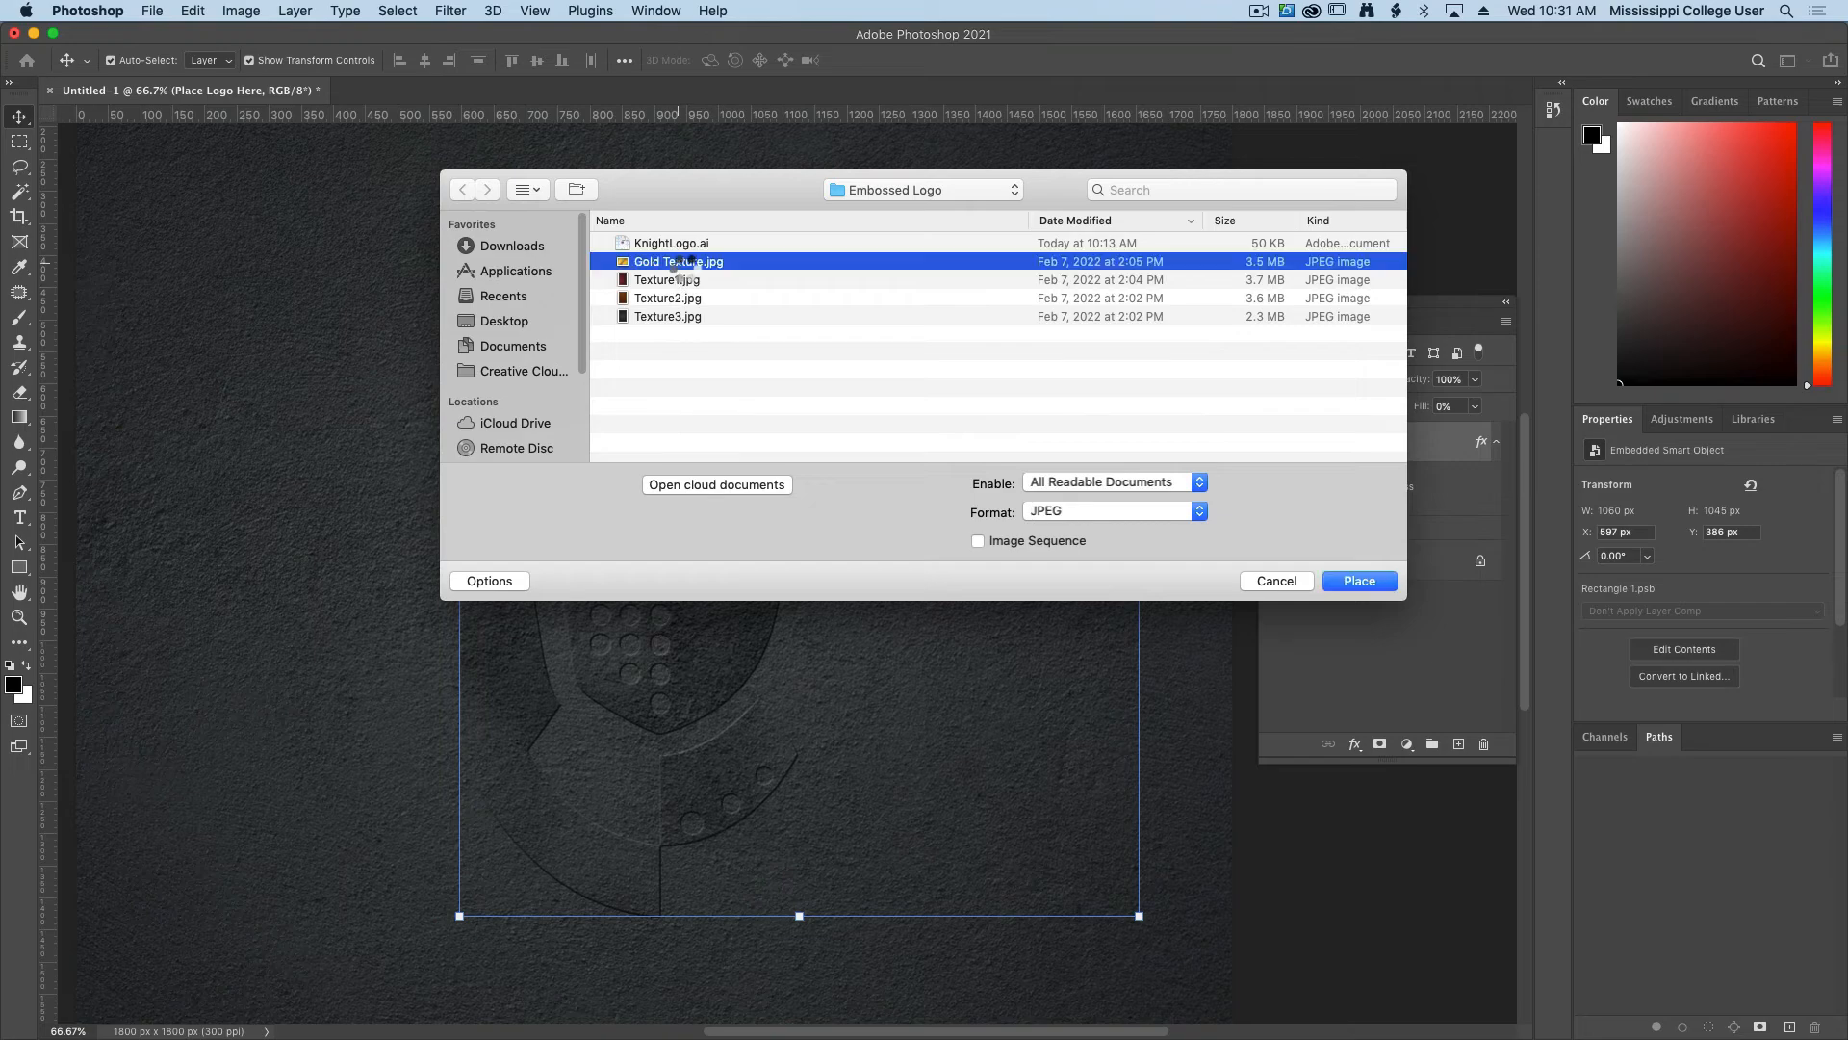
double_click(693, 260)
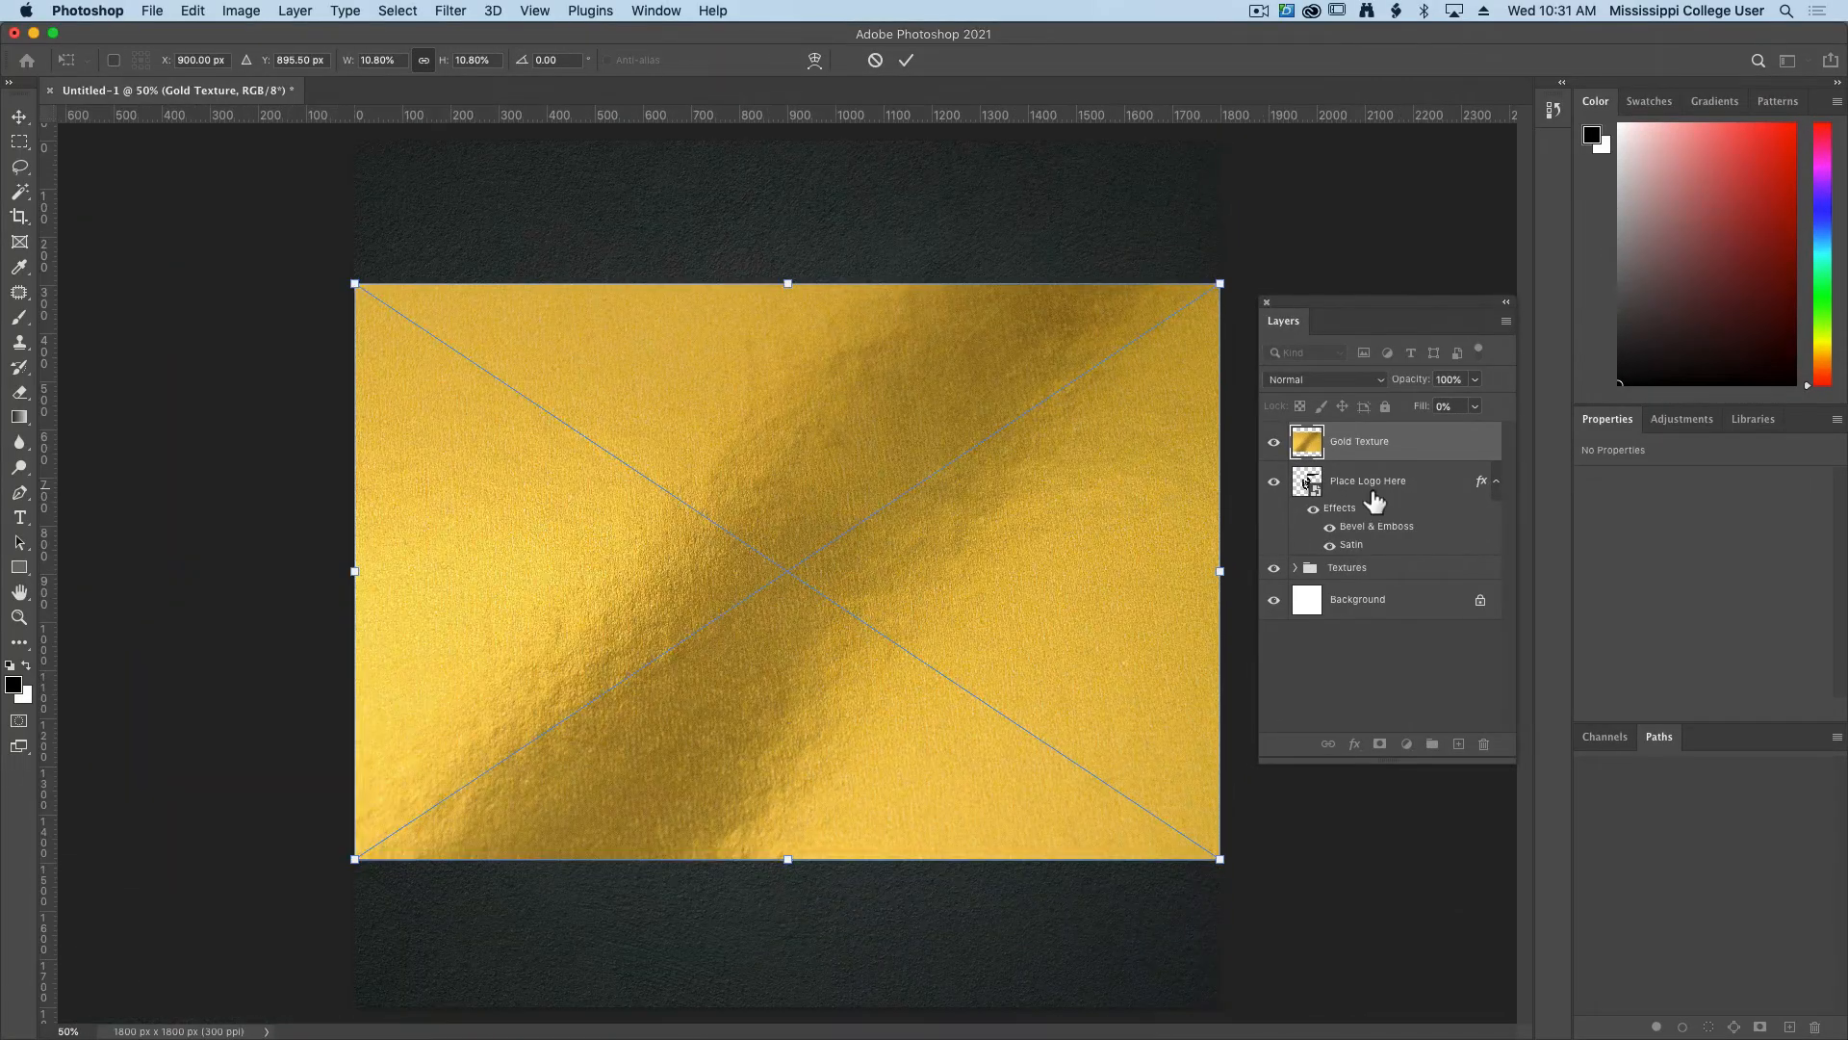
Enlarge the placed gold texture to about 2650 x 1763 px so it covers the logo, and commit the placement.
left_click_drag(812, 286, 812, 158)
left_click_drag(787, 859, 788, 1006)
key("Return")
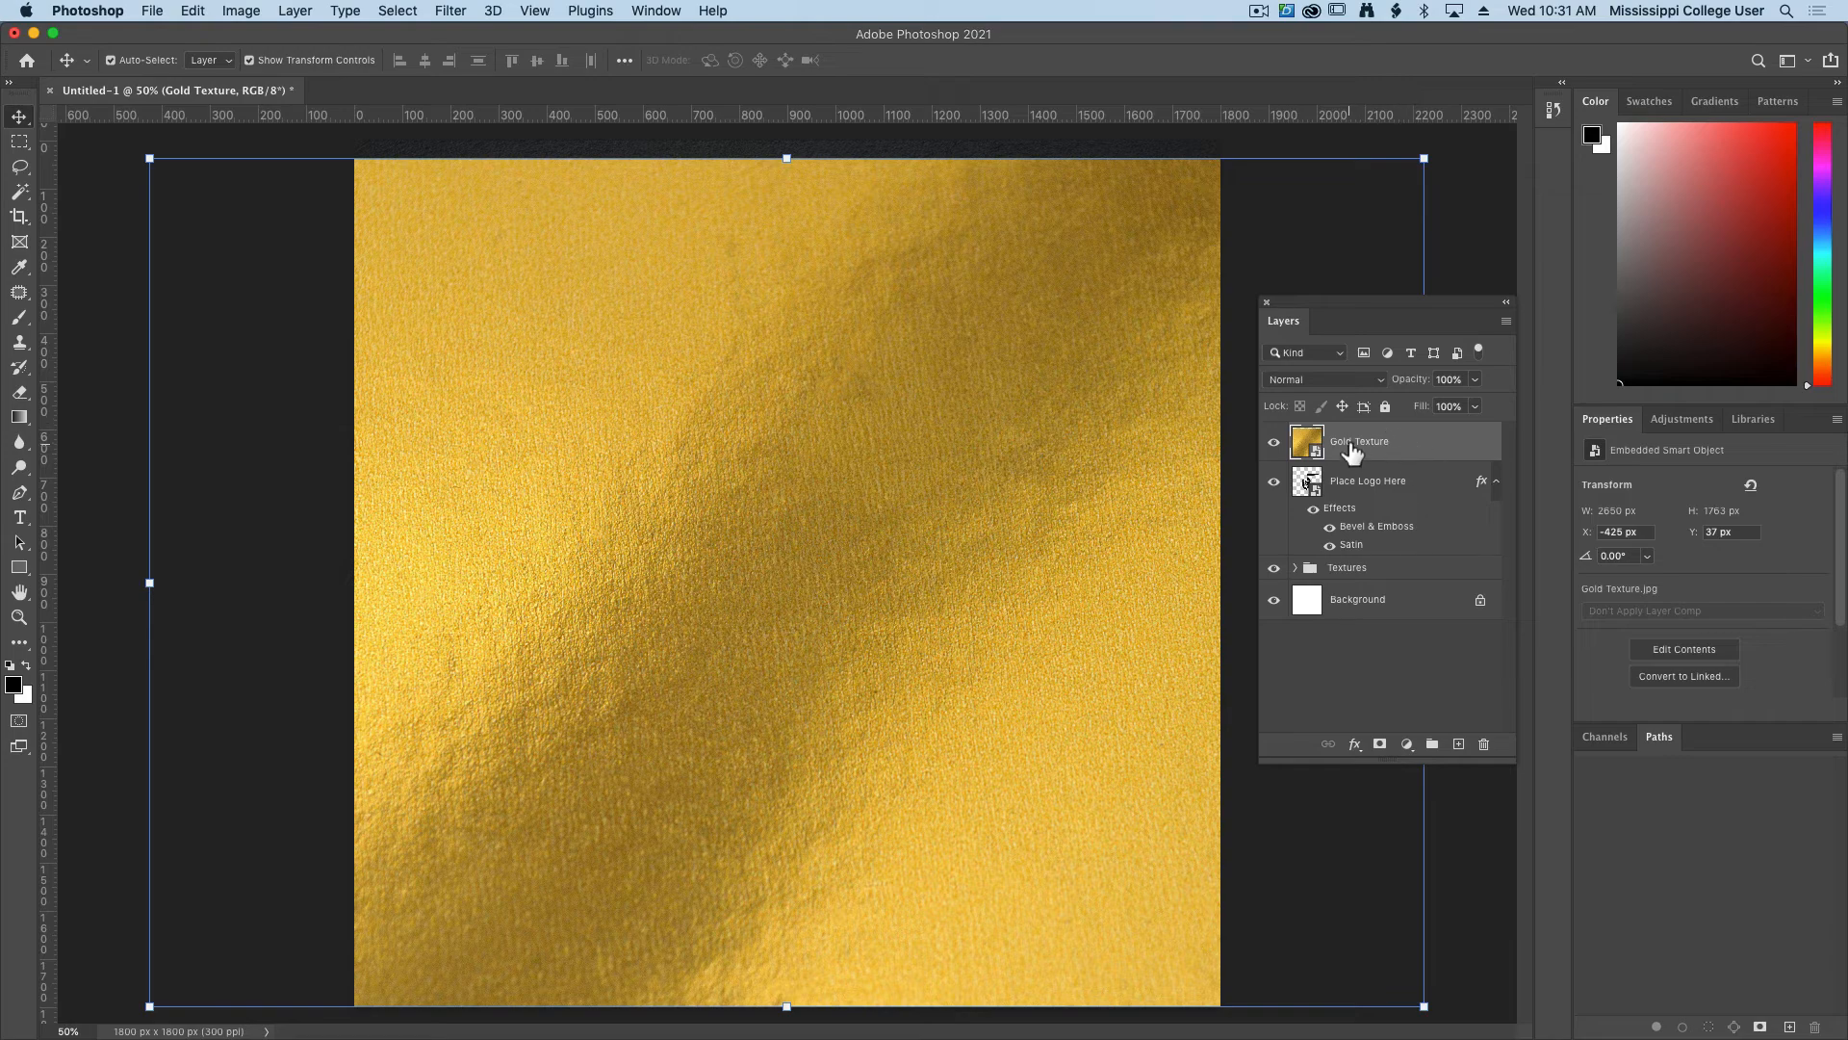
Clip the Gold Texture layer to the Place Logo Here layer and raise the logo layer's fill to 100%.
left_click(284, 11)
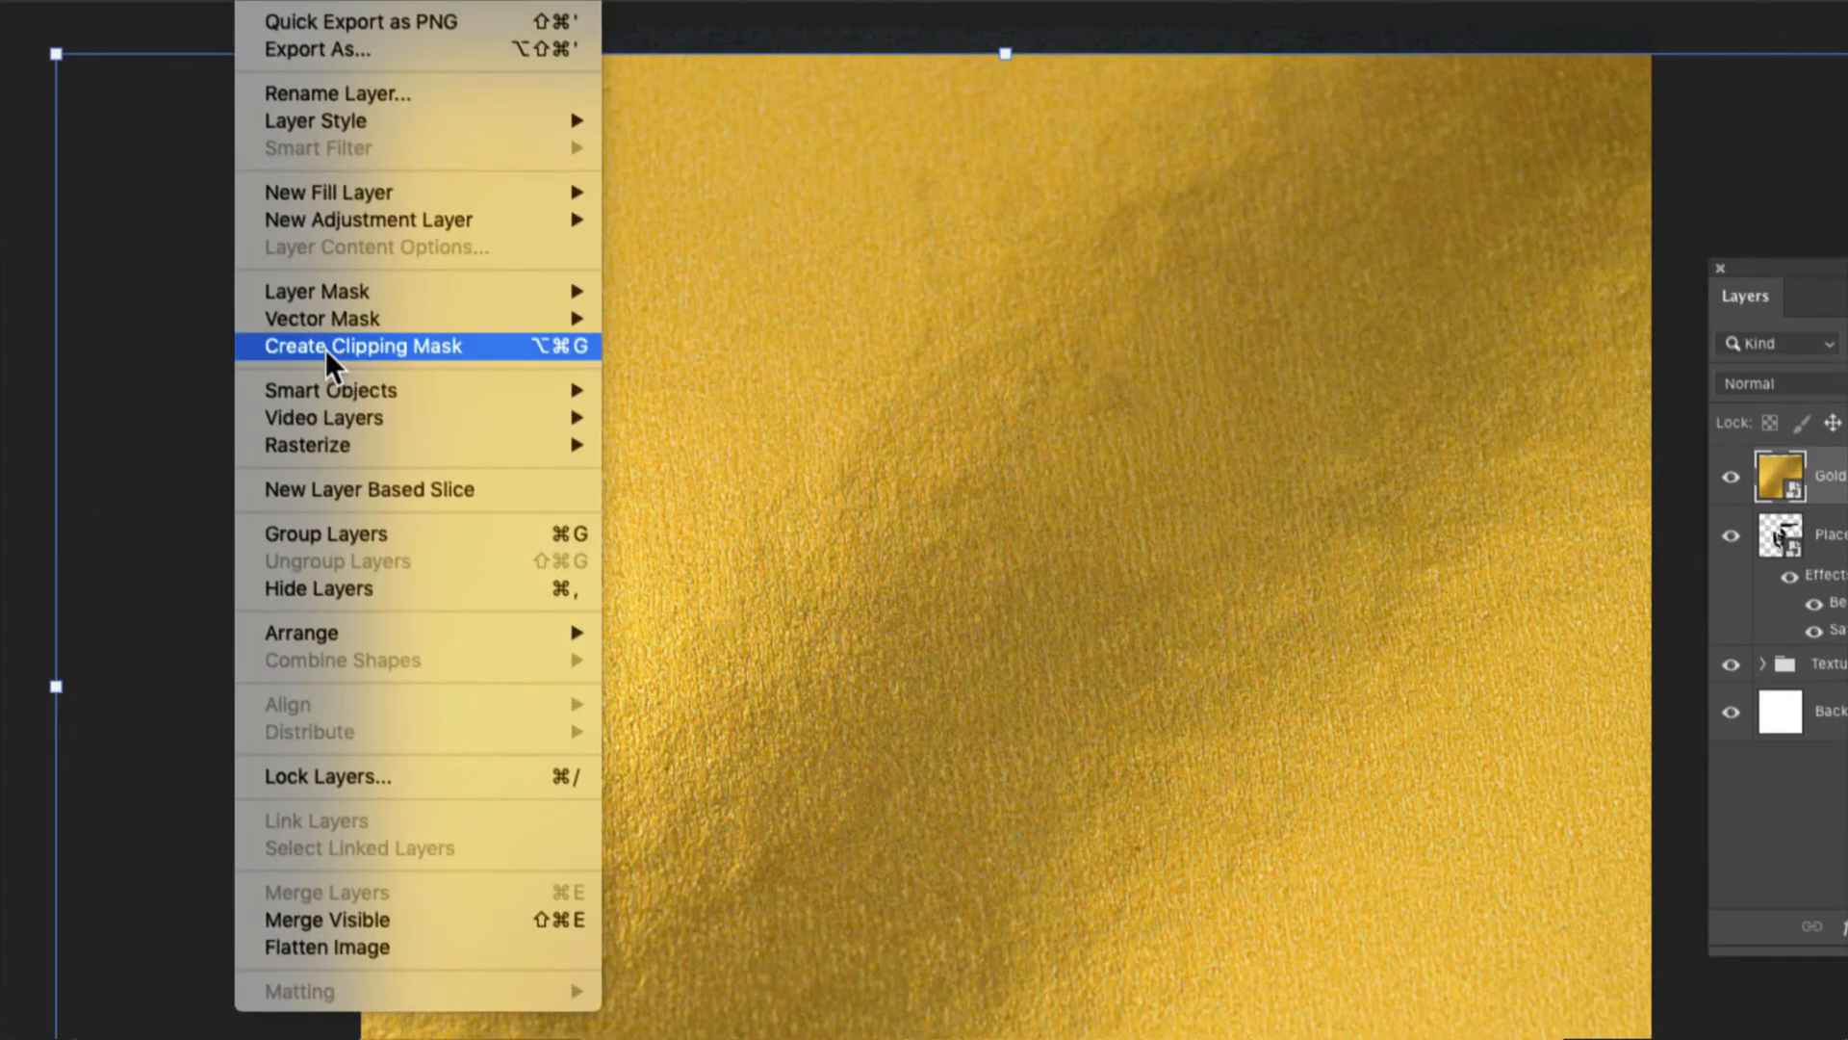
left_click(333, 347)
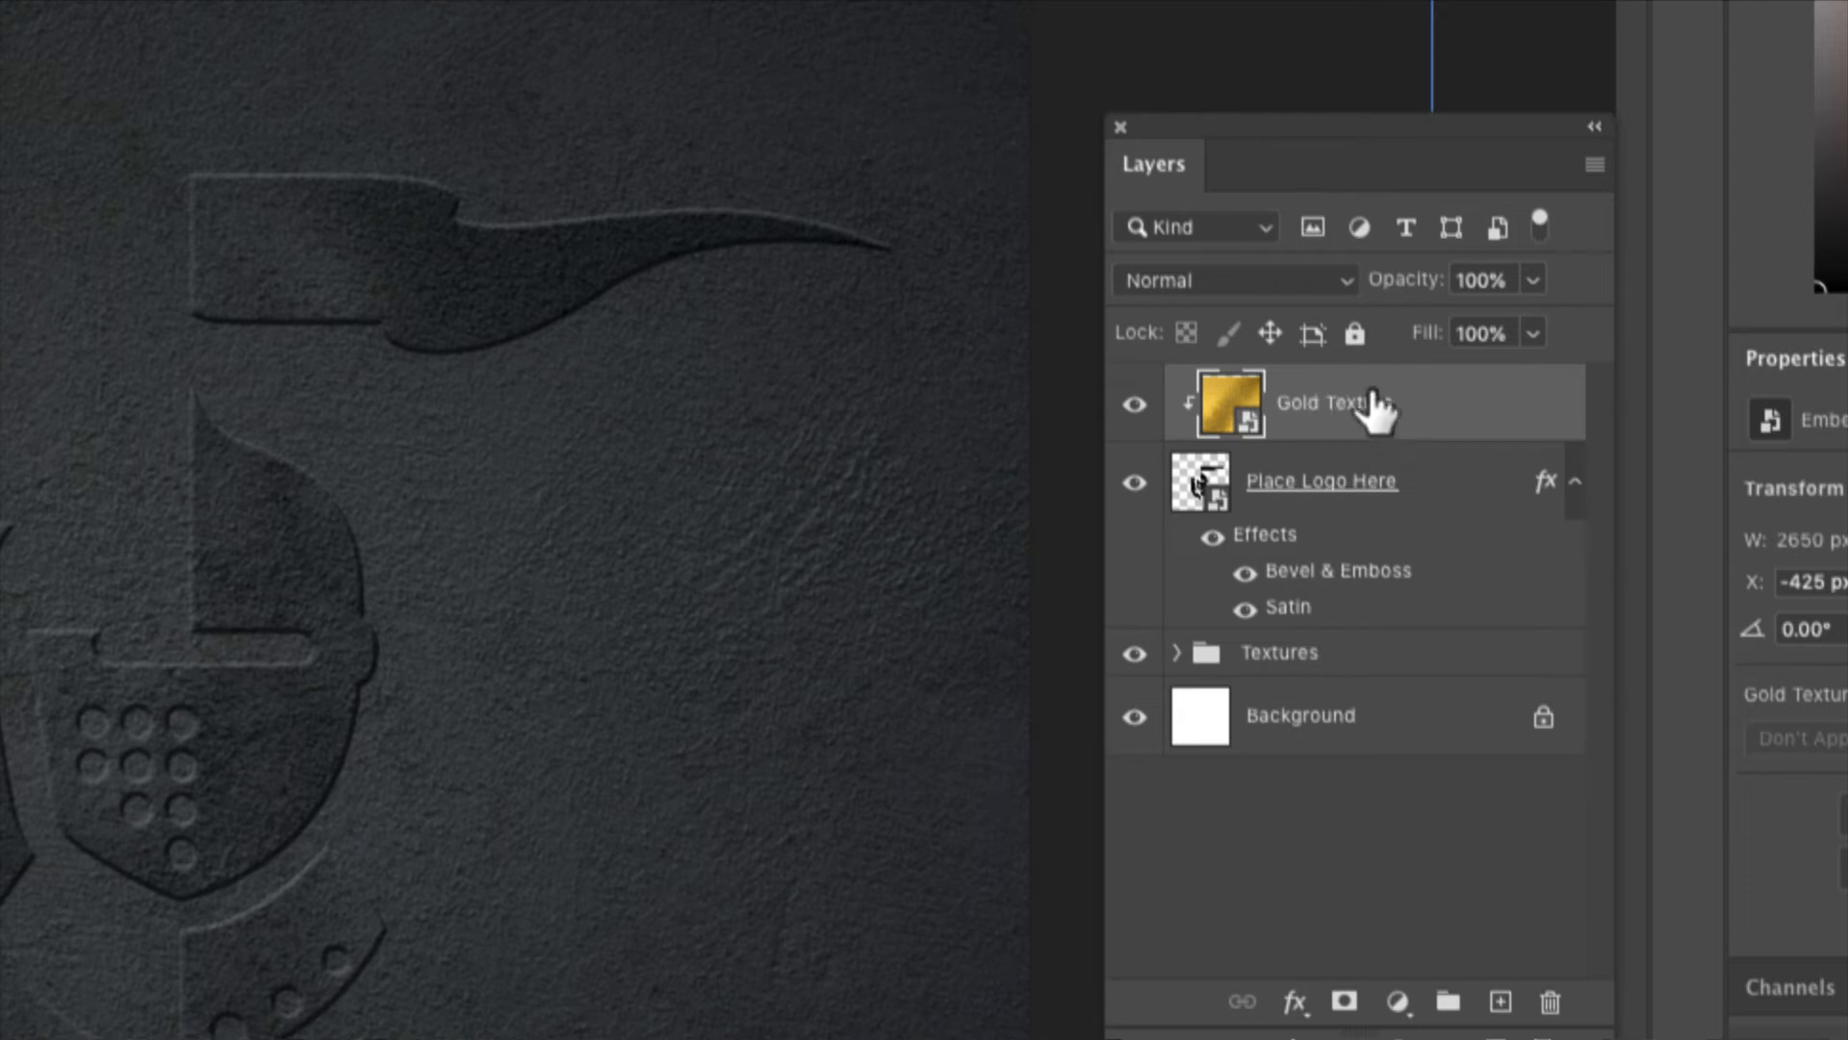
left_click(1302, 501)
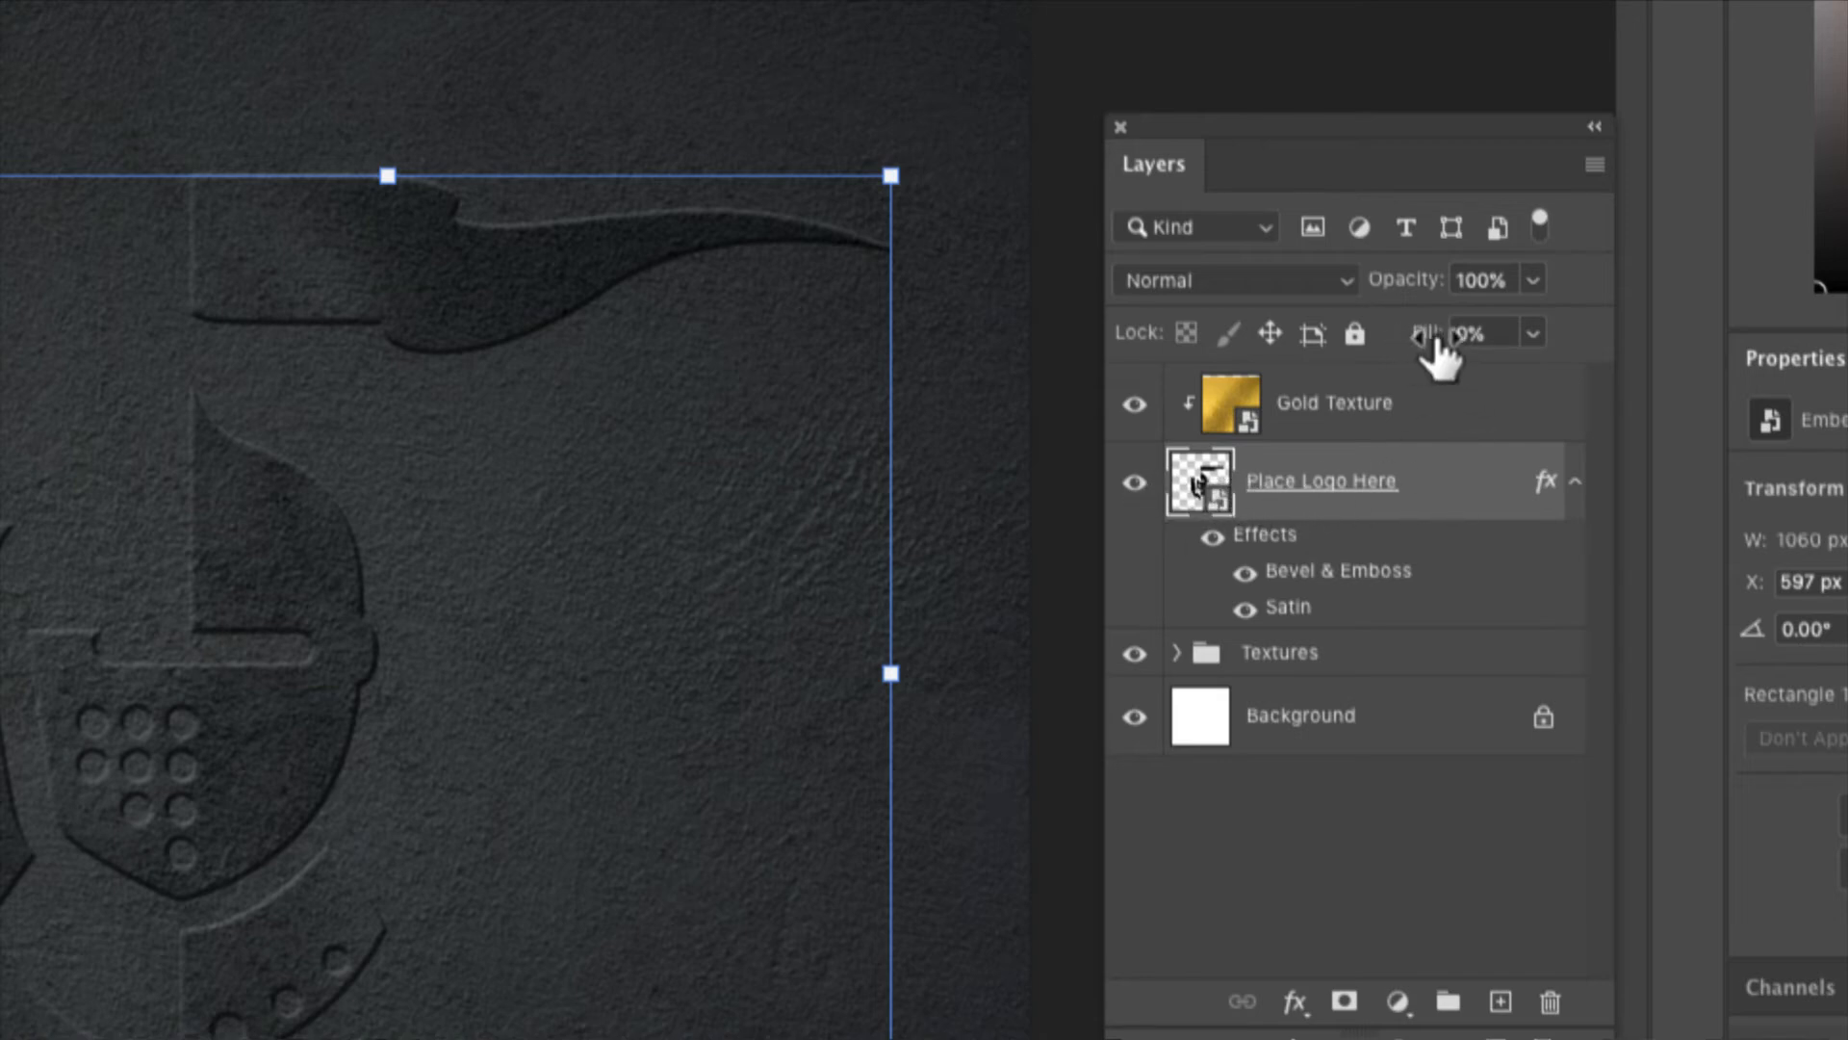
left_click_drag(1423, 338, 1749, 363)
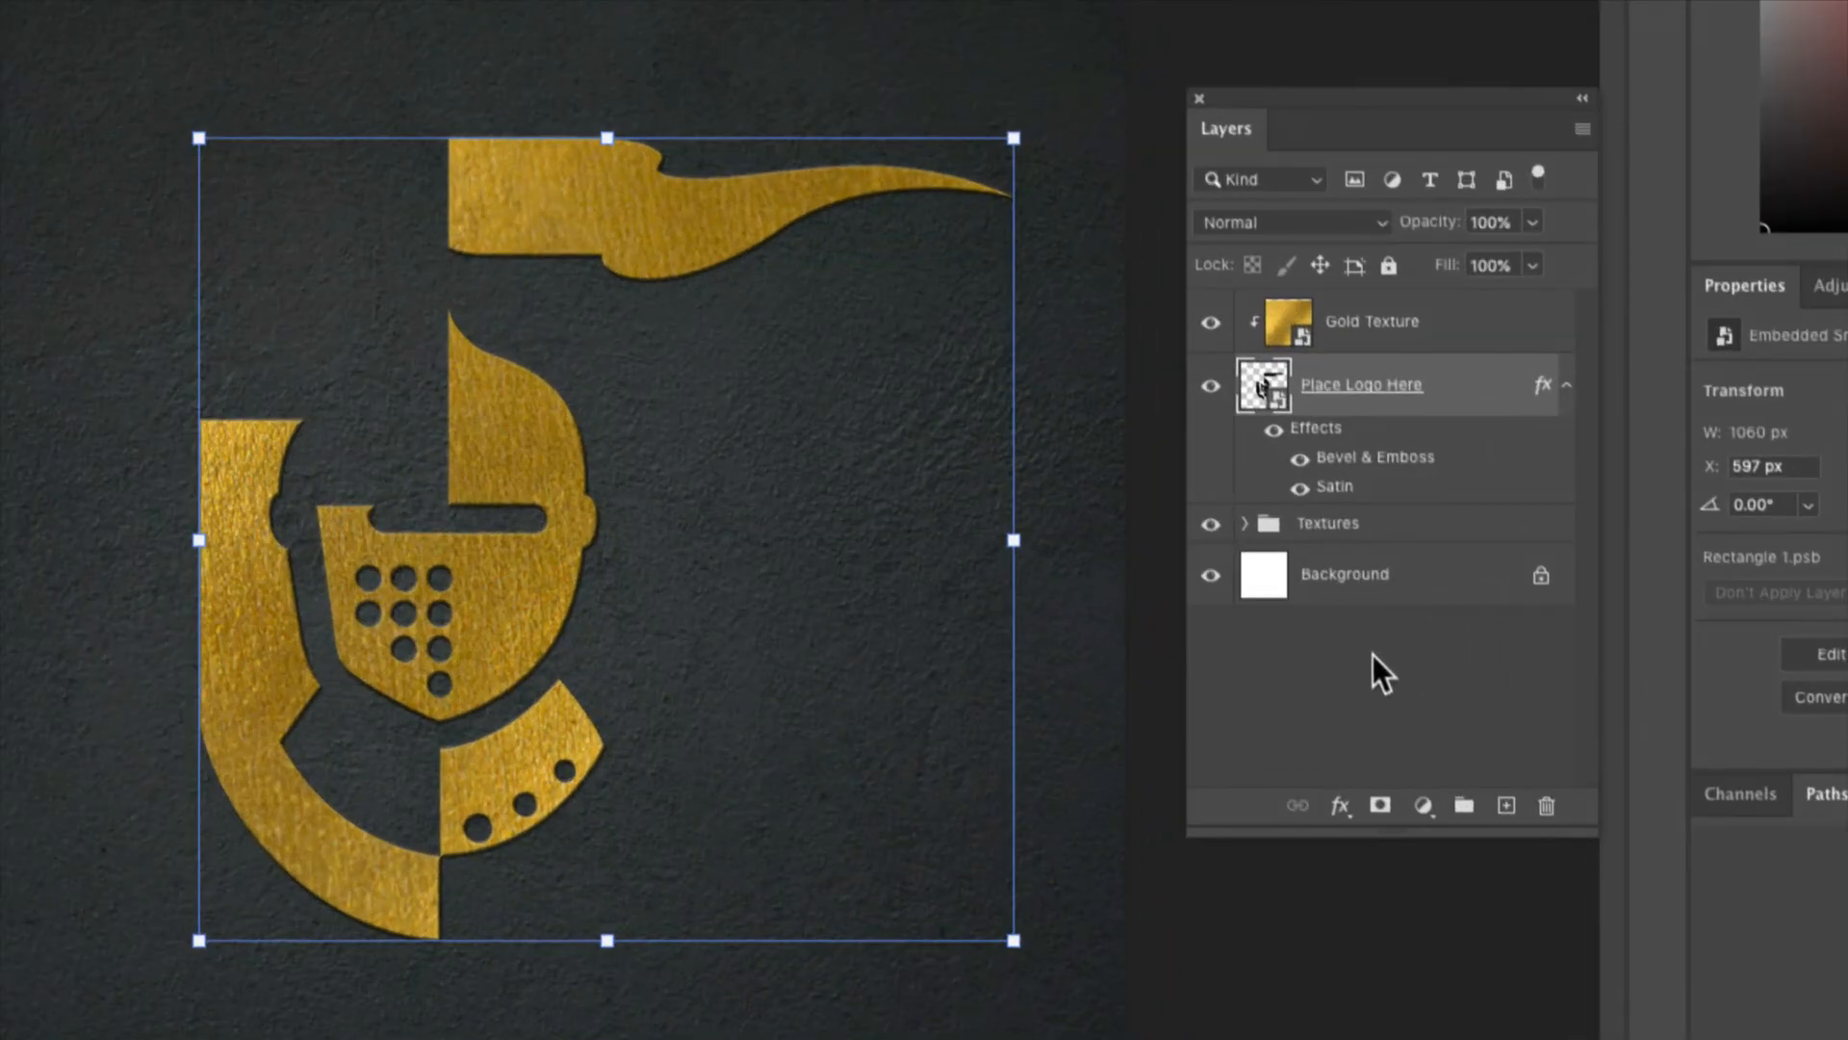
Reopen the logo layer's effects and change the Bevel & Emboss style to Pillow Emboss.
double_click(1324, 430)
left_click(908, 277)
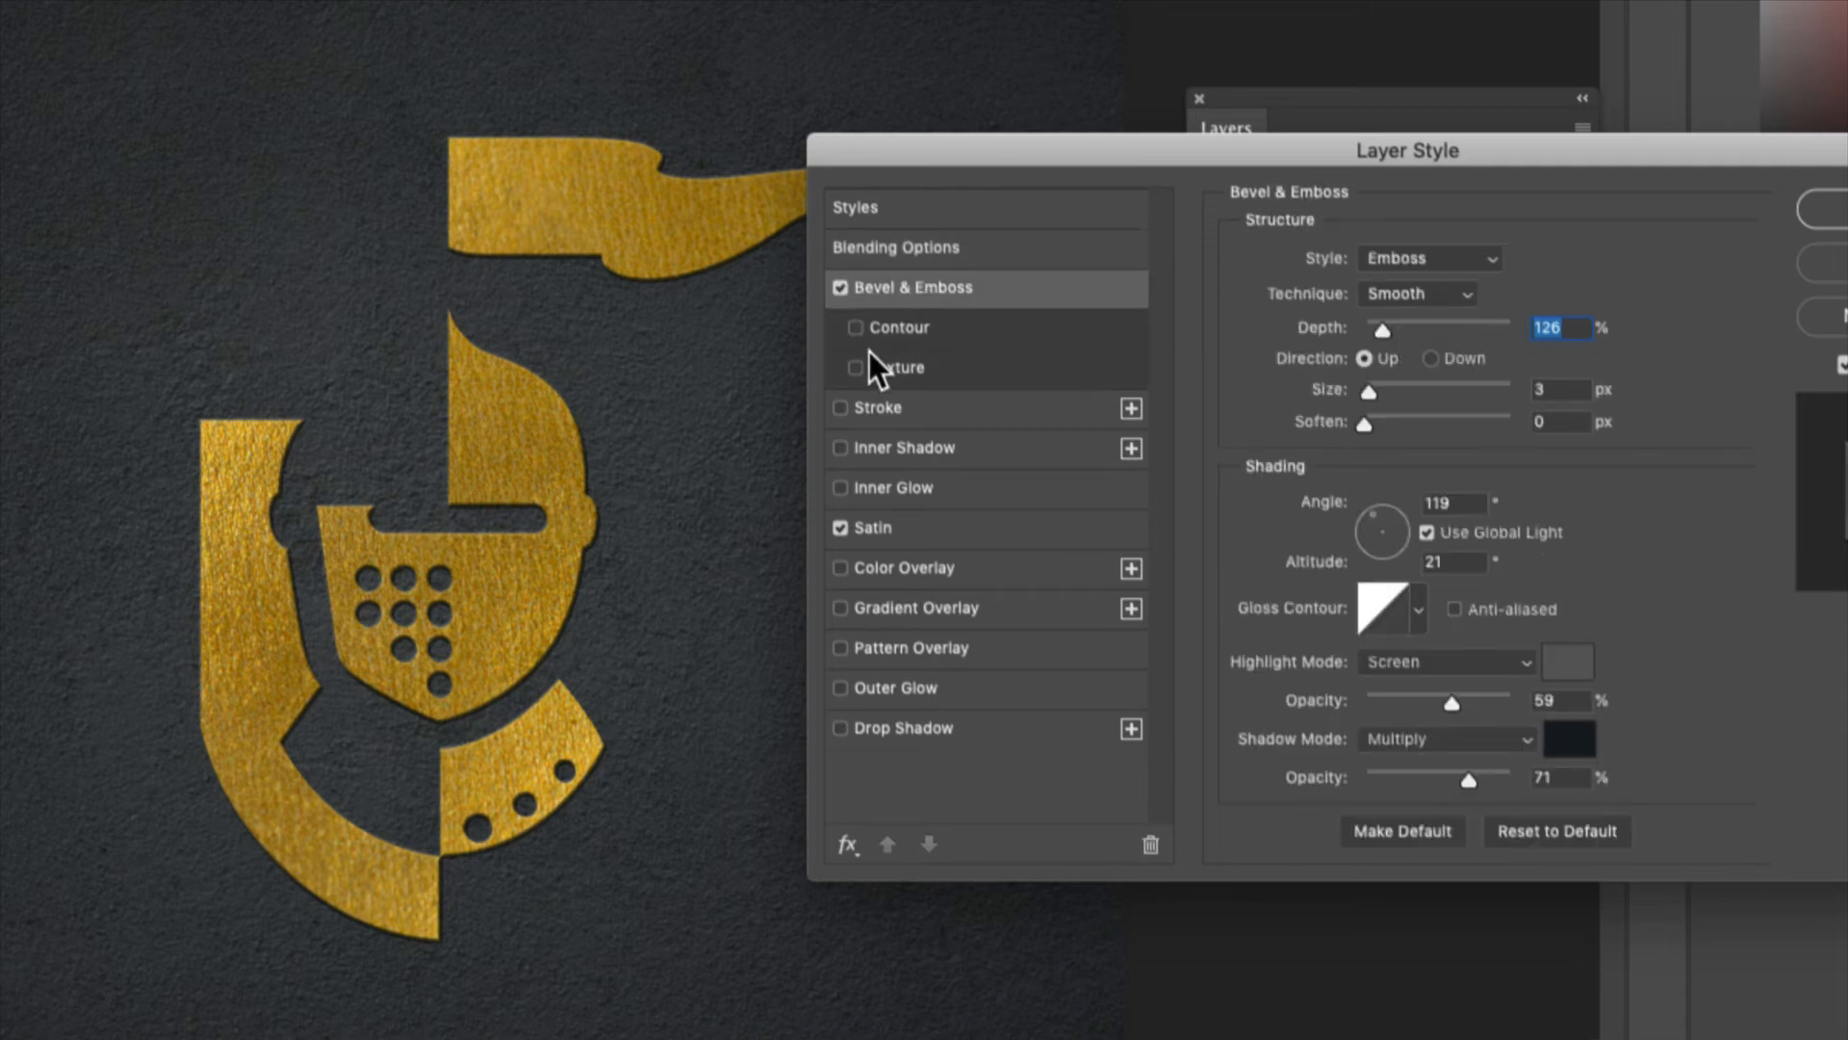
left_click(1435, 257)
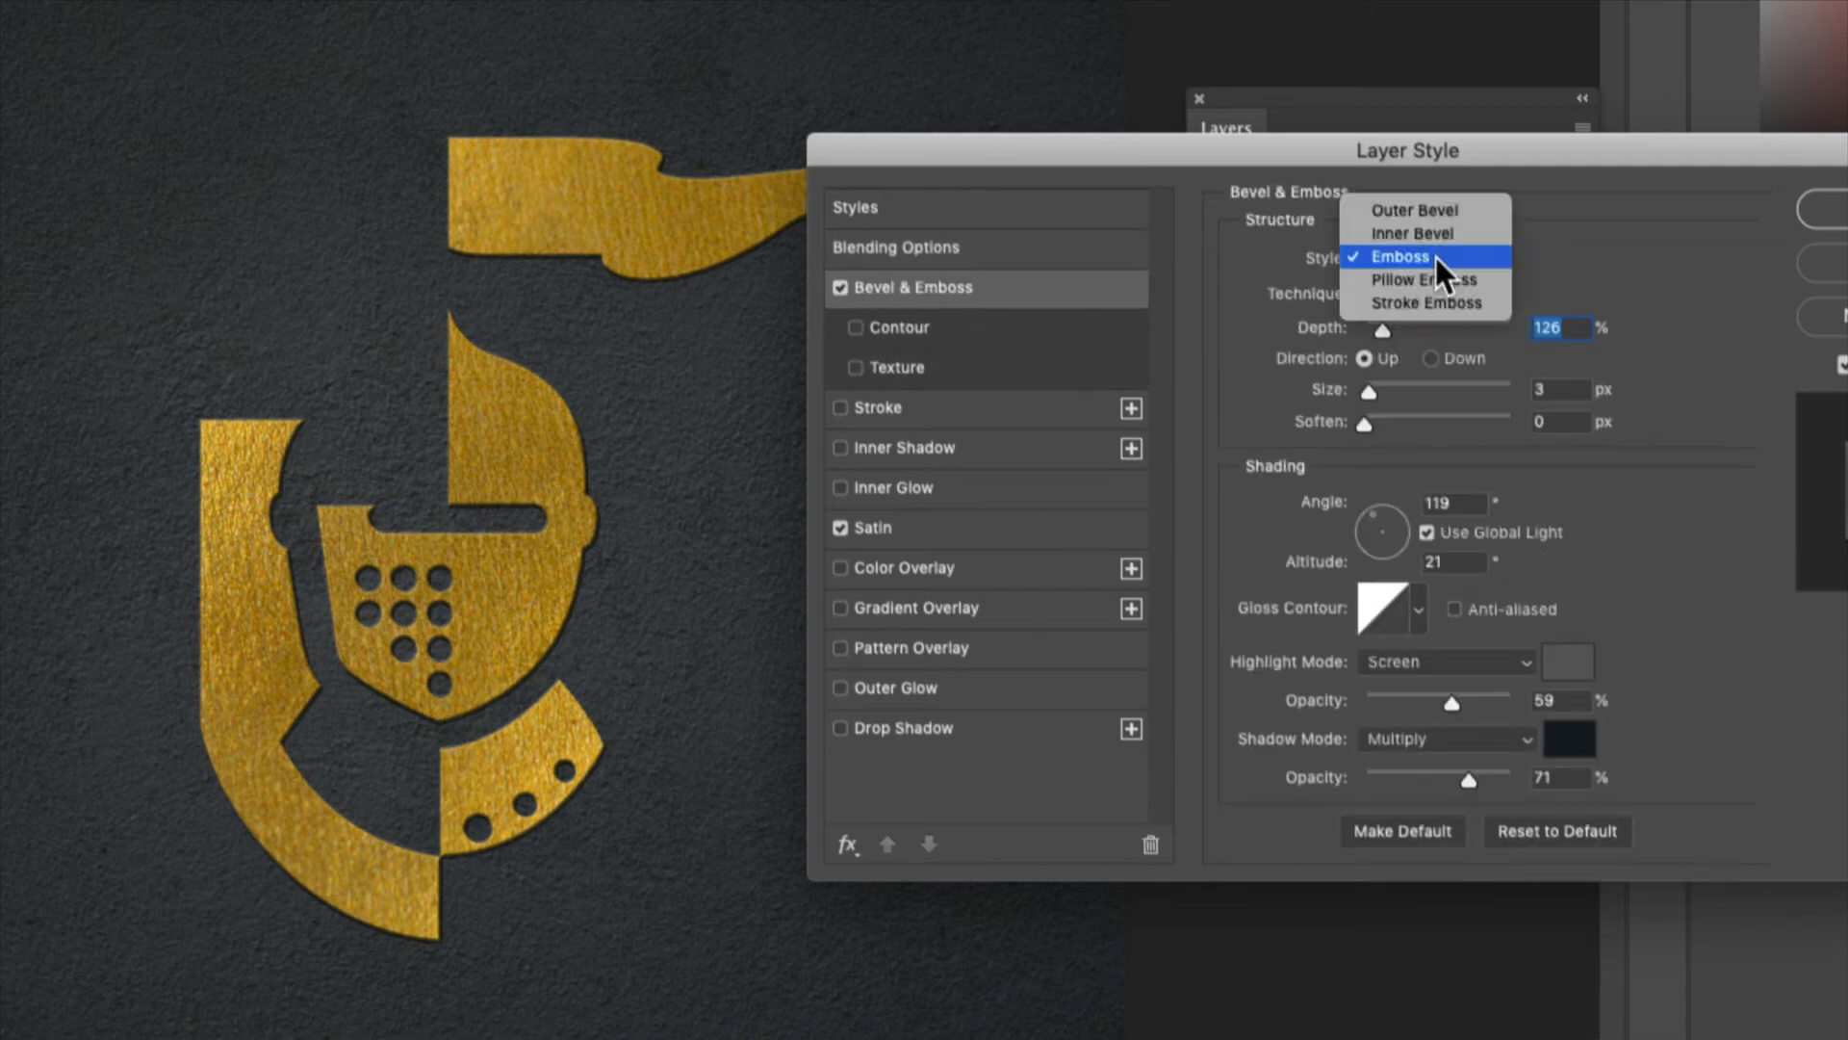
left_click(1465, 280)
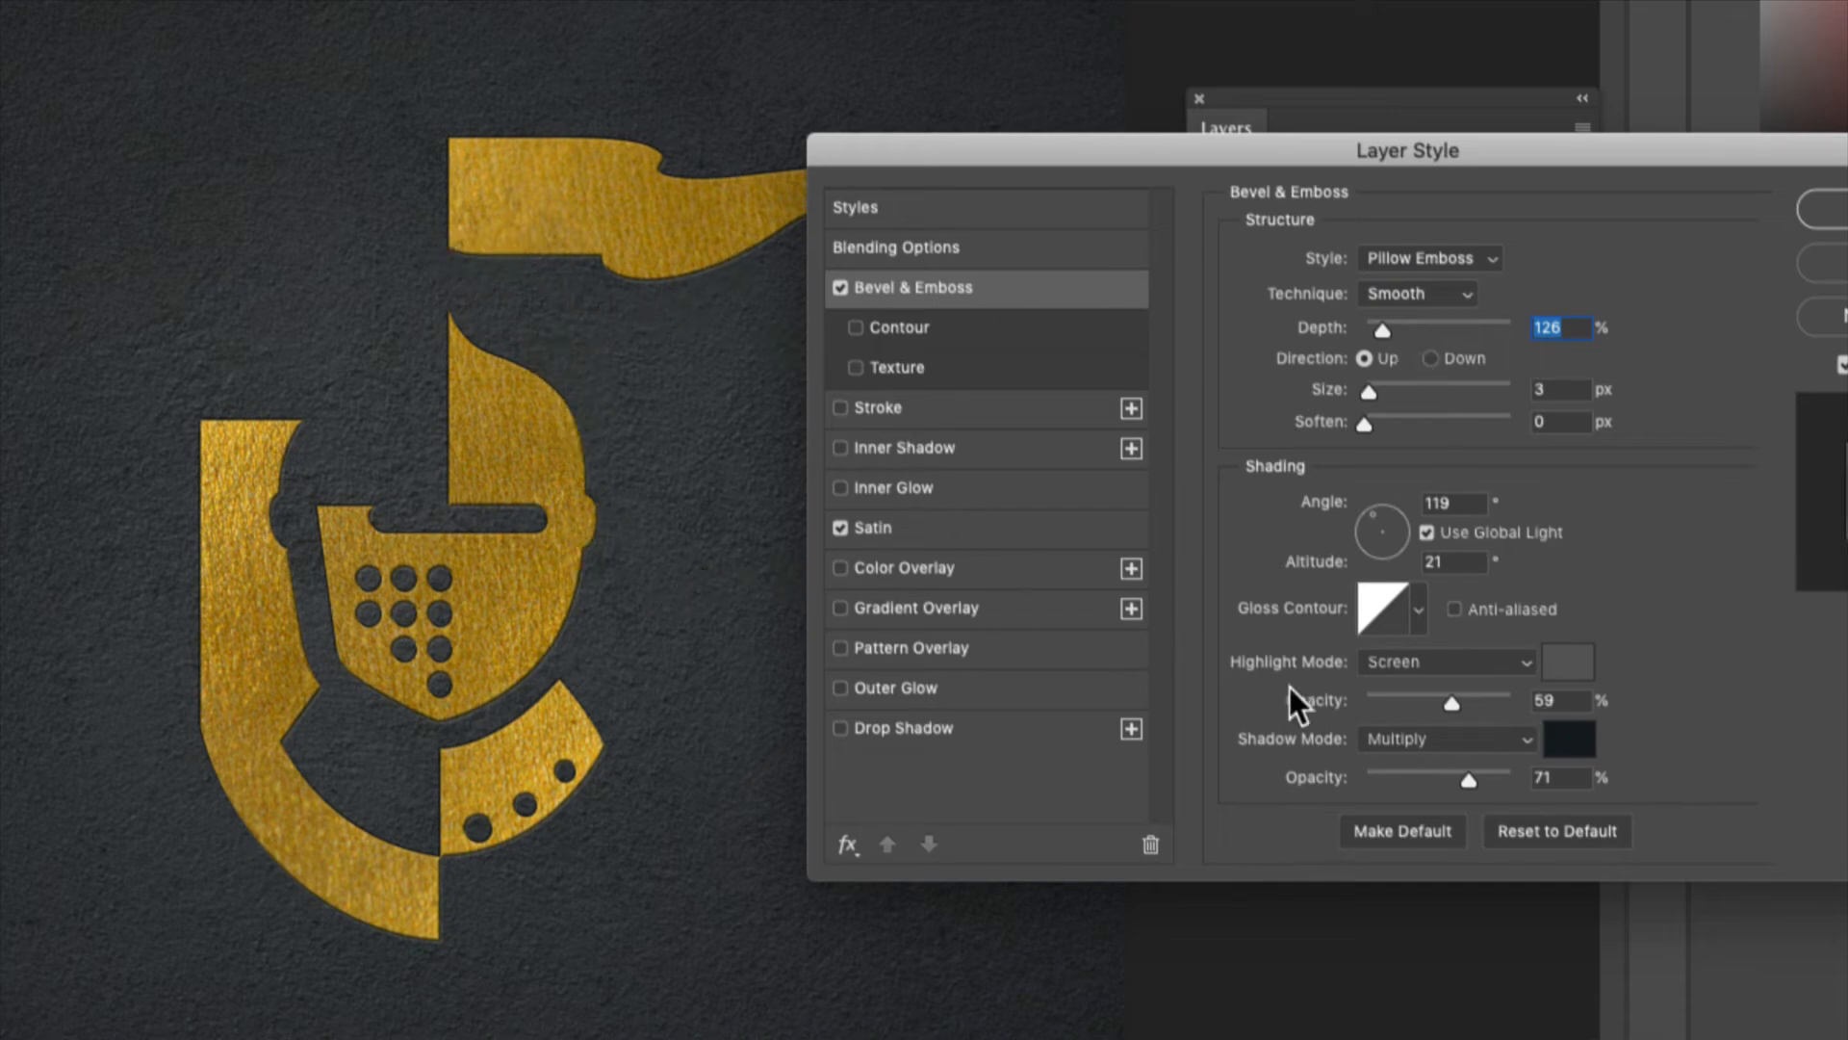
Set the Bevel & Emboss highlight color to gold d5b54f, based on the gold texture, and its opacity to 63%.
left_click(1569, 662)
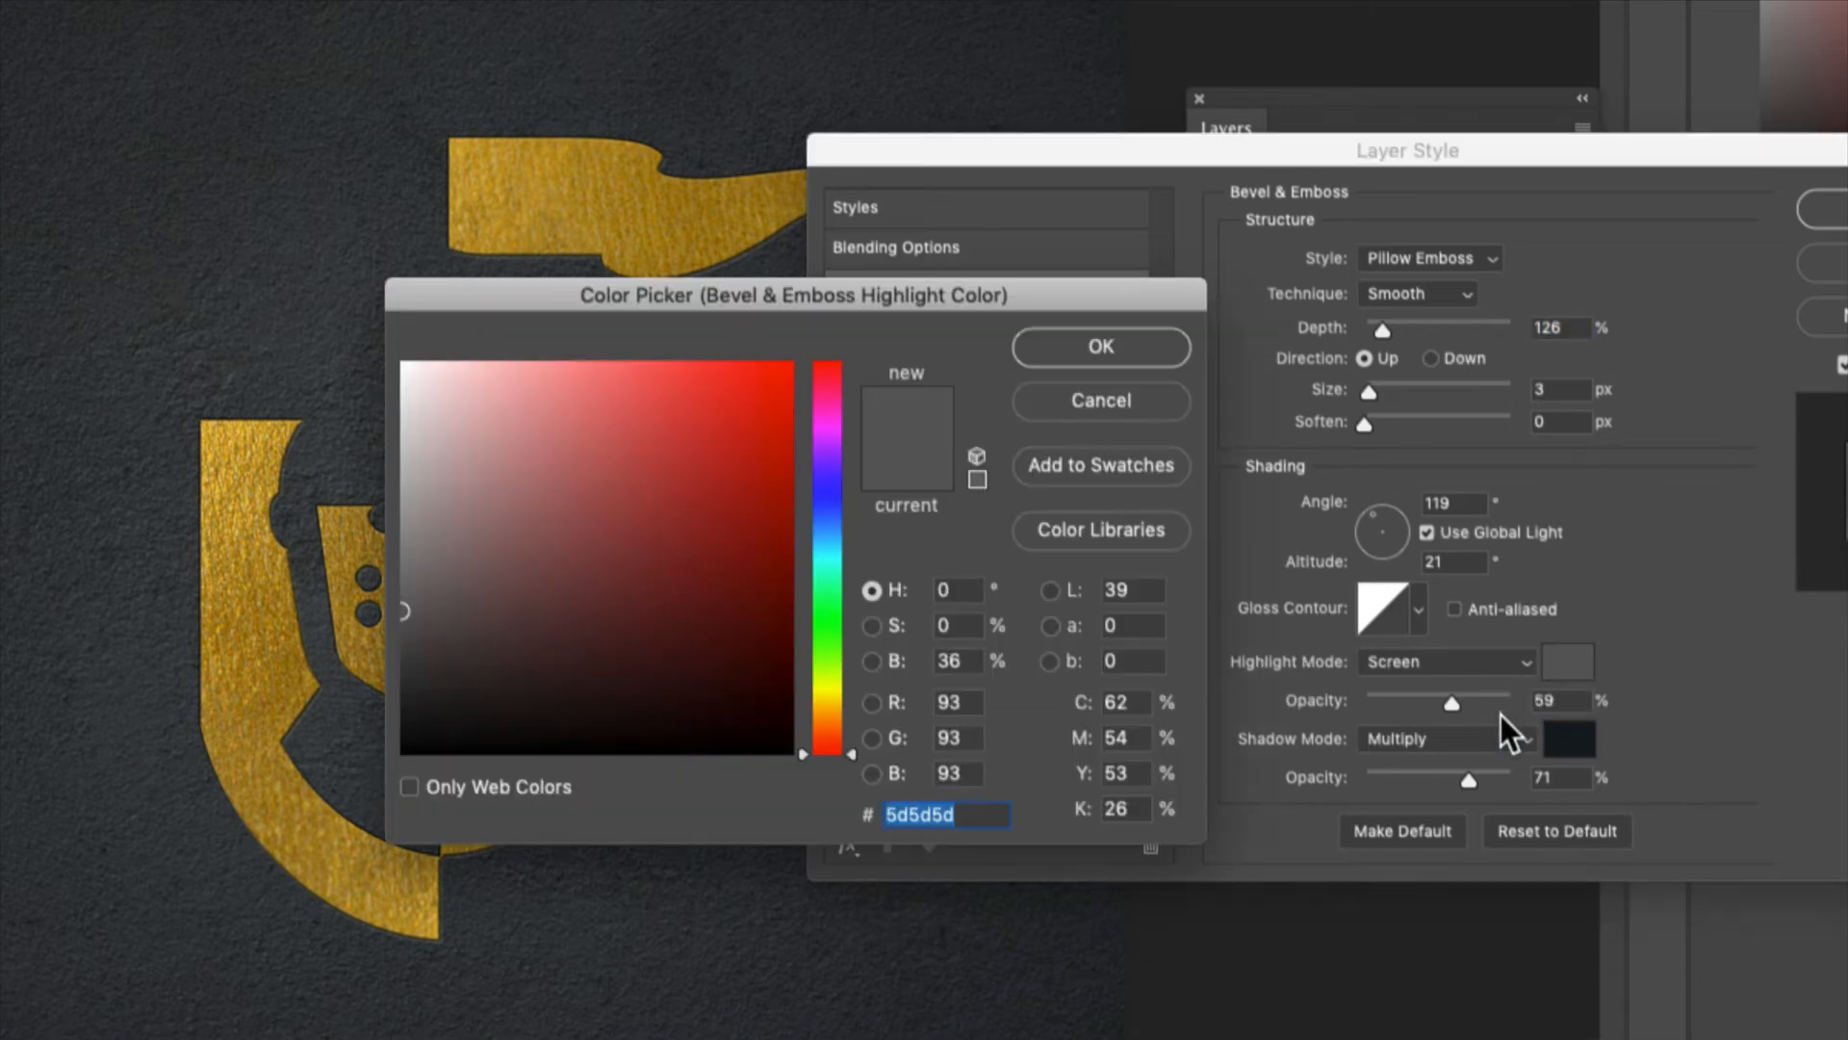
left_click(563, 191)
left_click_drag(549, 293, 874, 304)
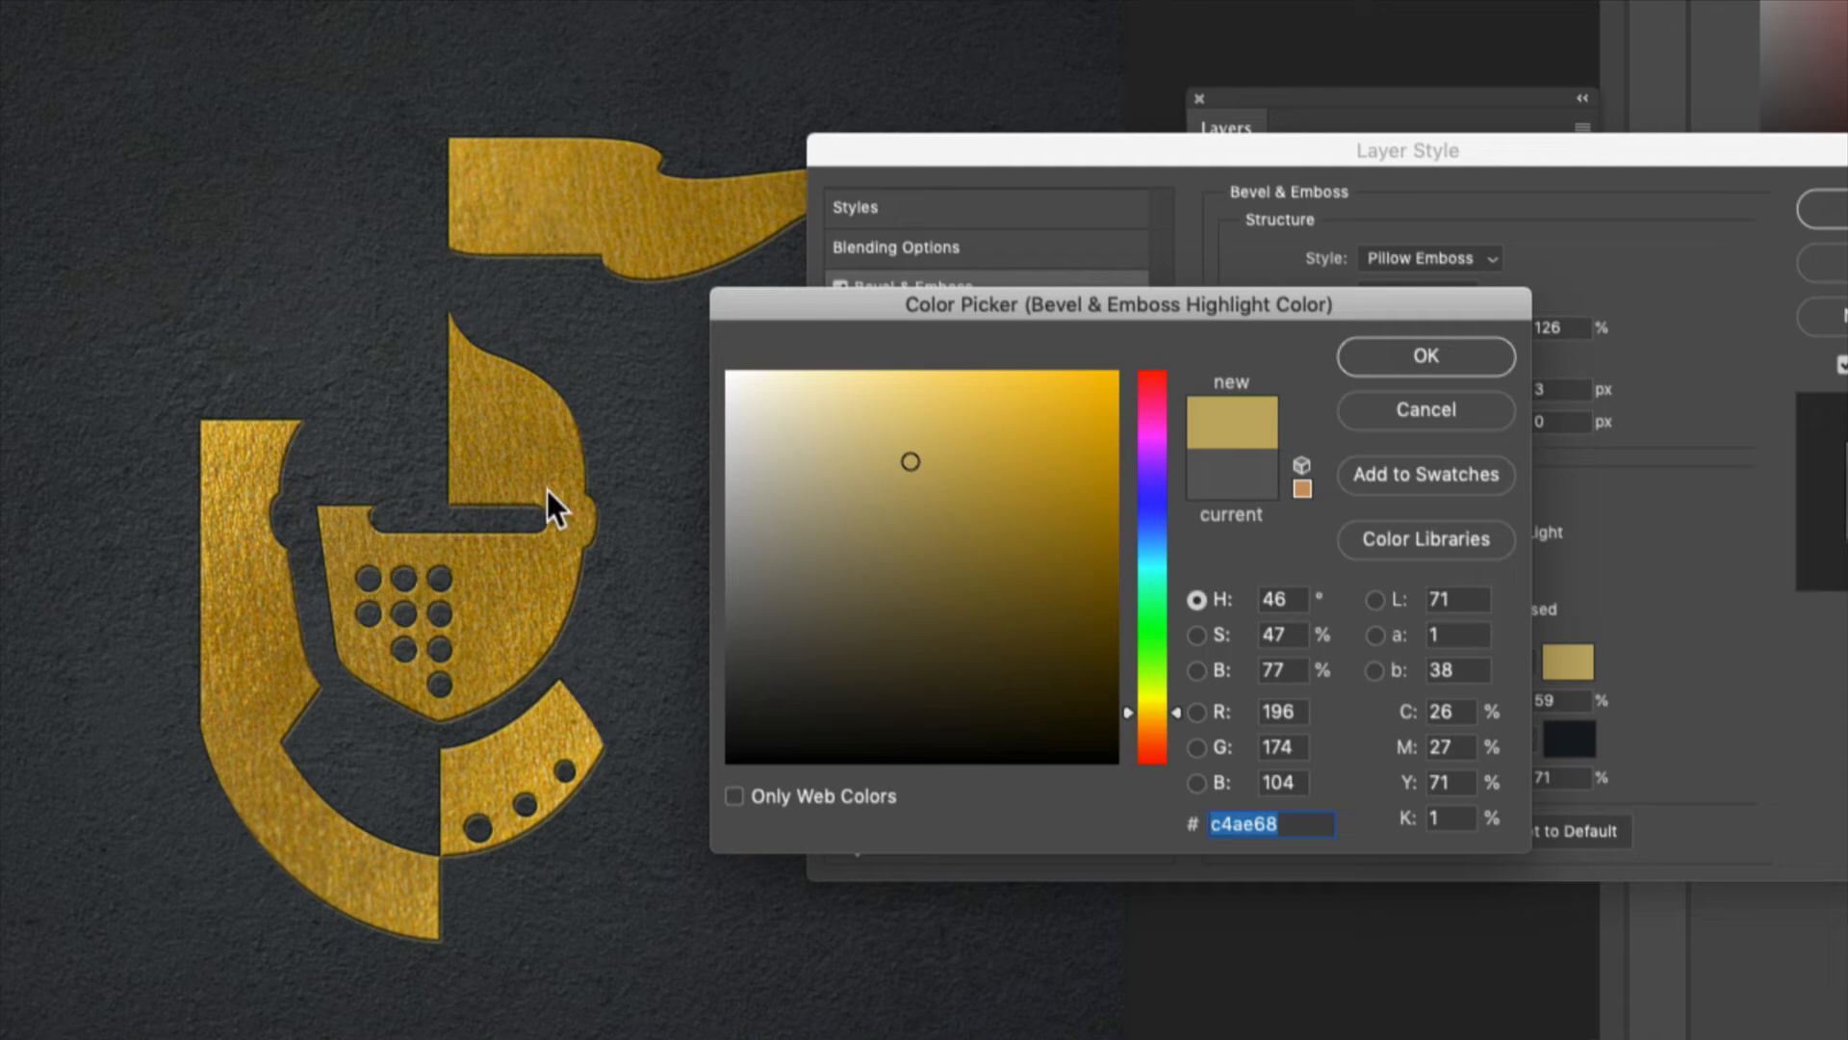
left_click(973, 435)
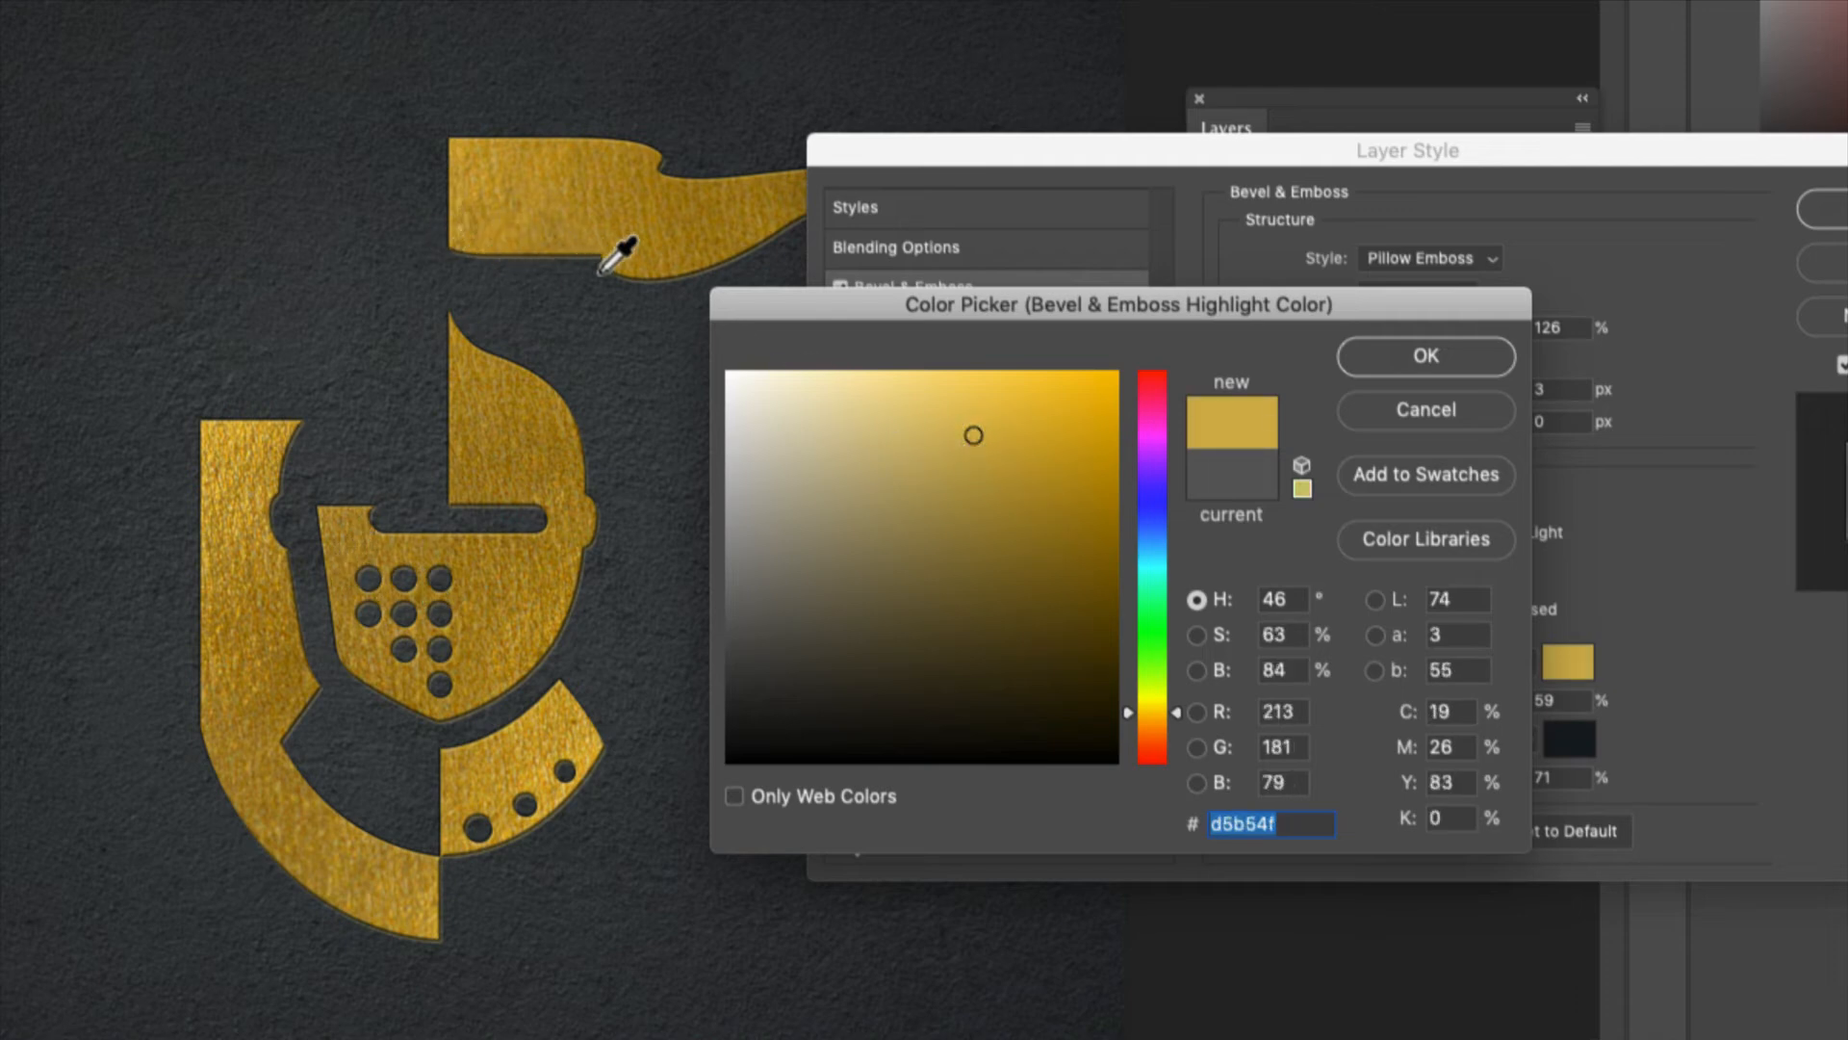
left_click(1360, 355)
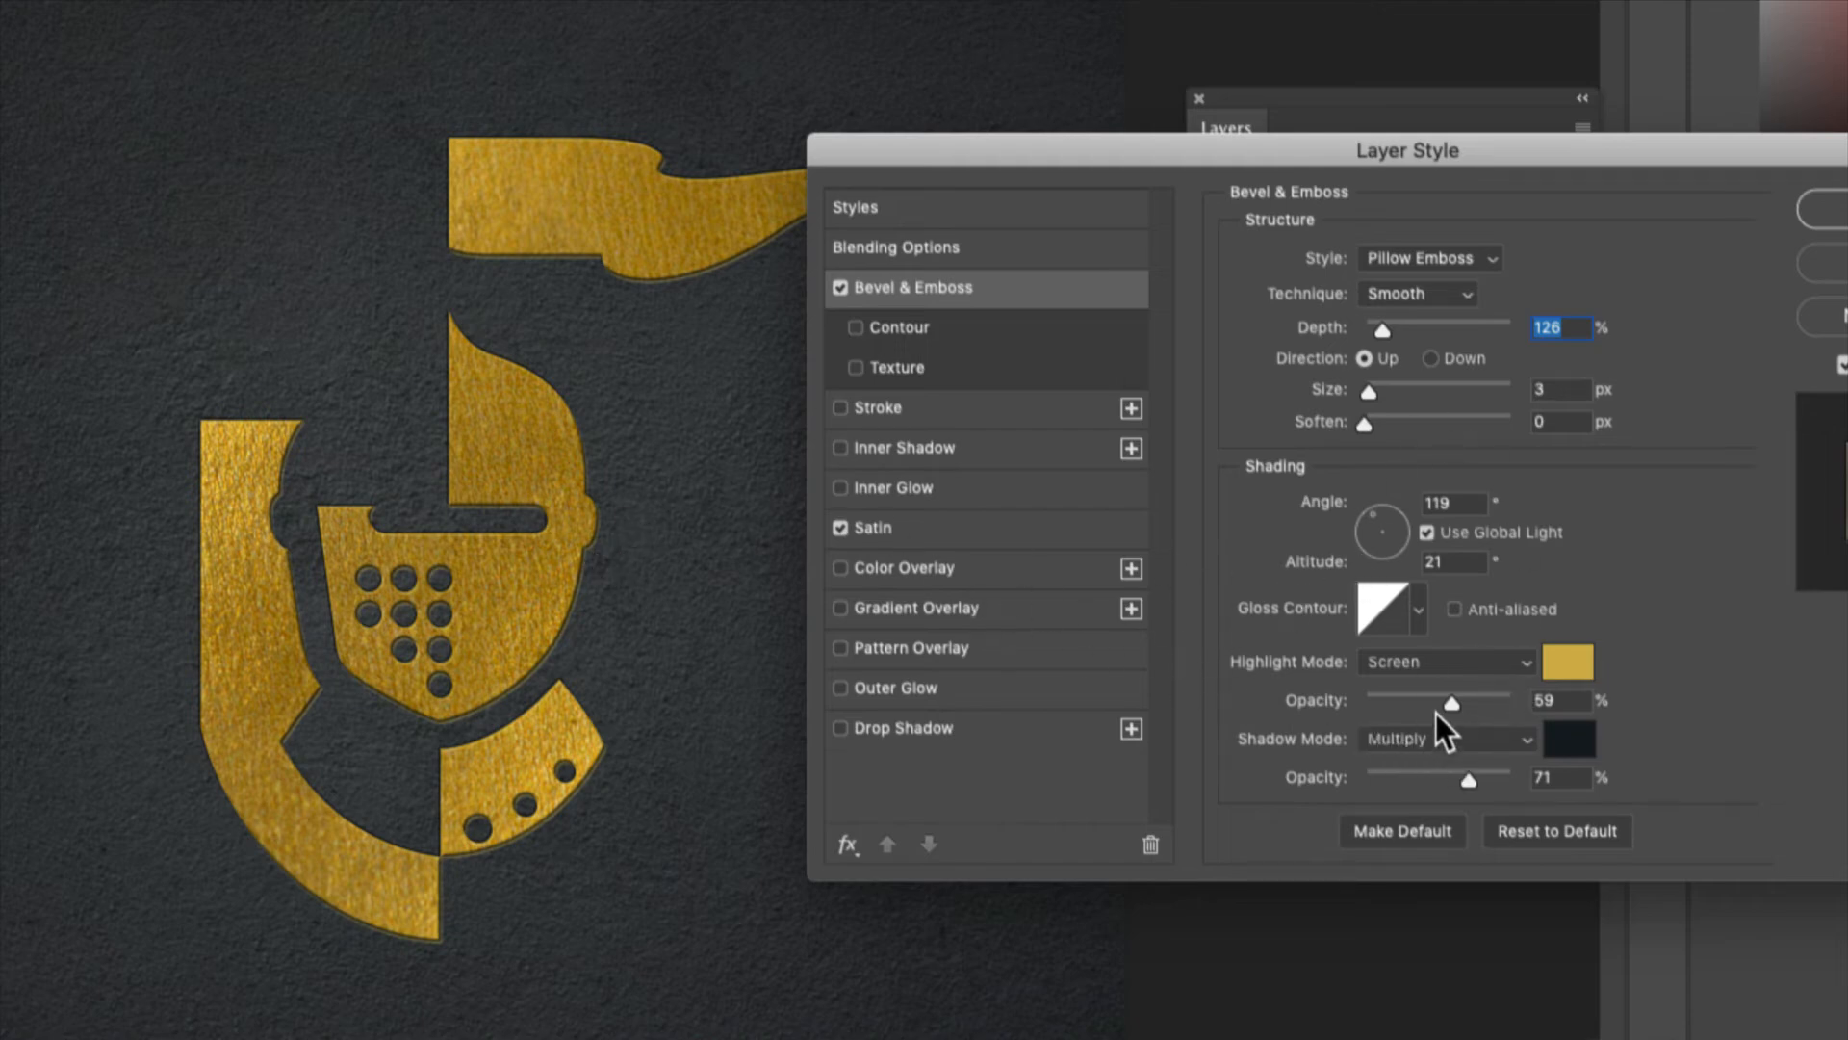
left_click_drag(1496, 696, 1463, 696)
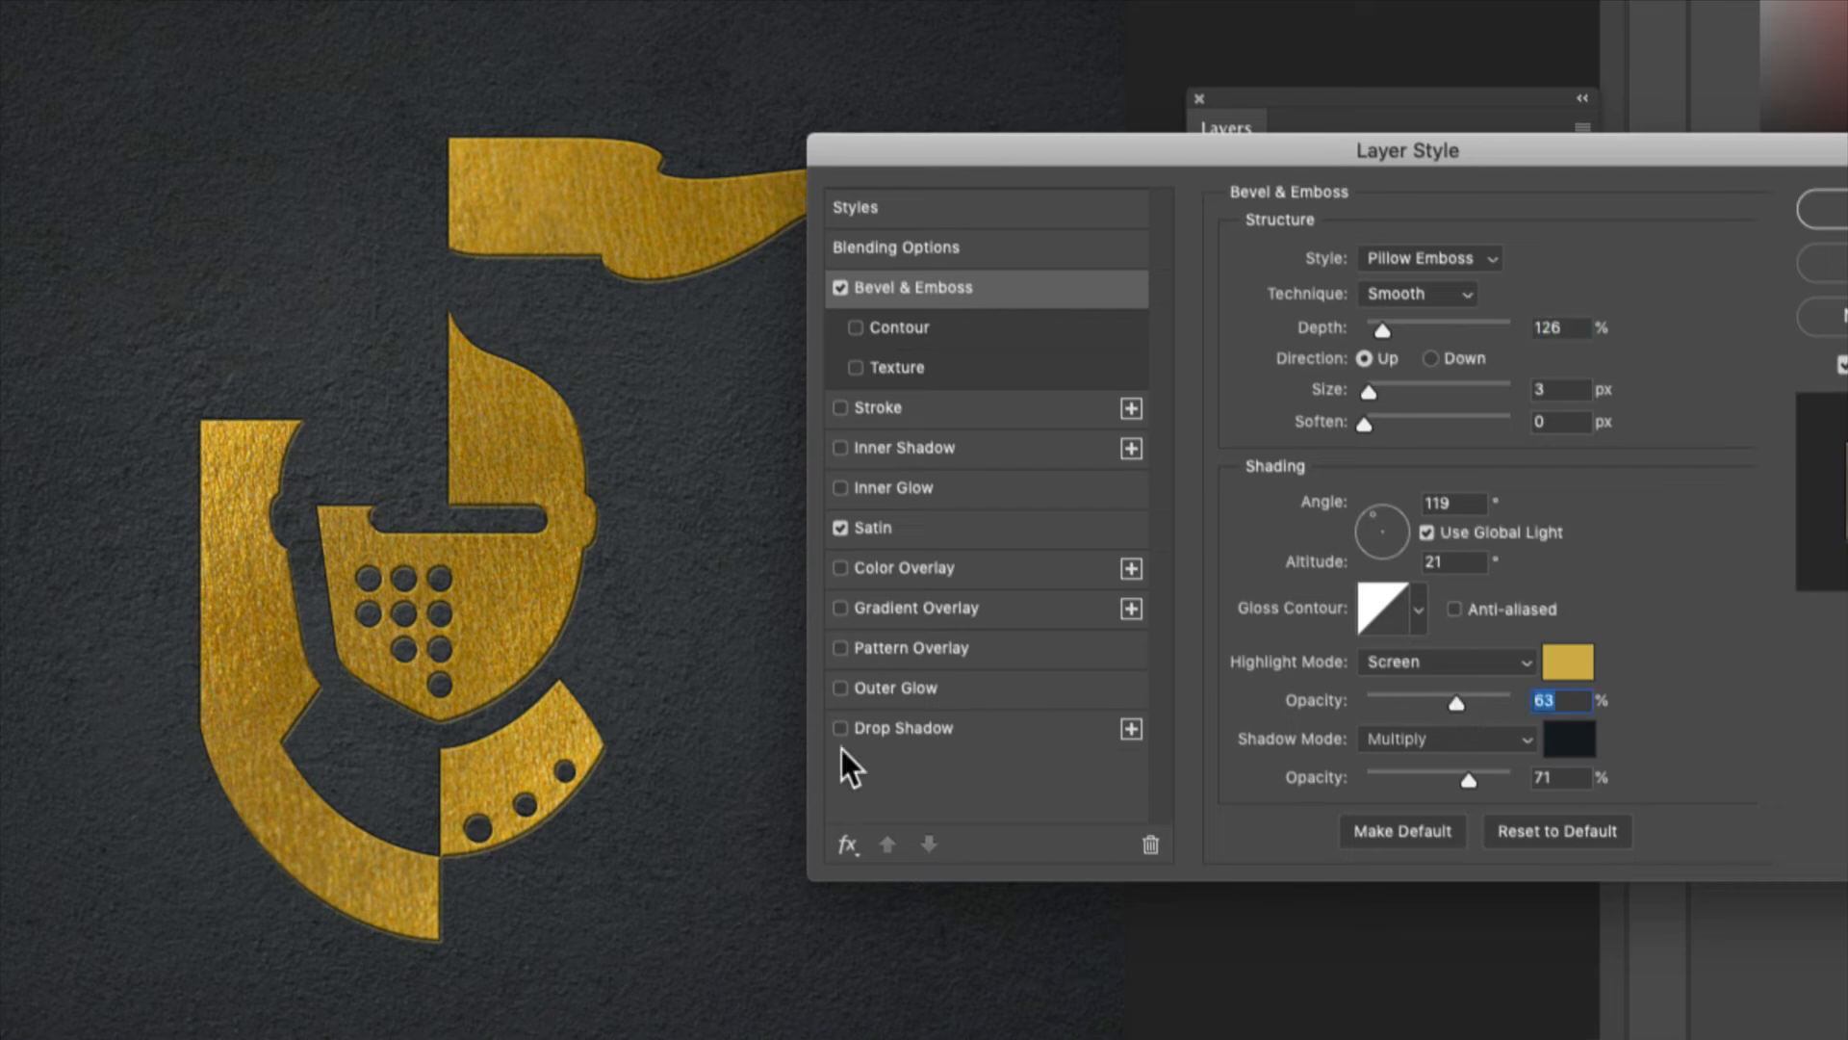
Open the Satin settings and compare the gold logo with the Satin effect off and on.
left_click(901, 526)
left_click(839, 528)
left_click(840, 527)
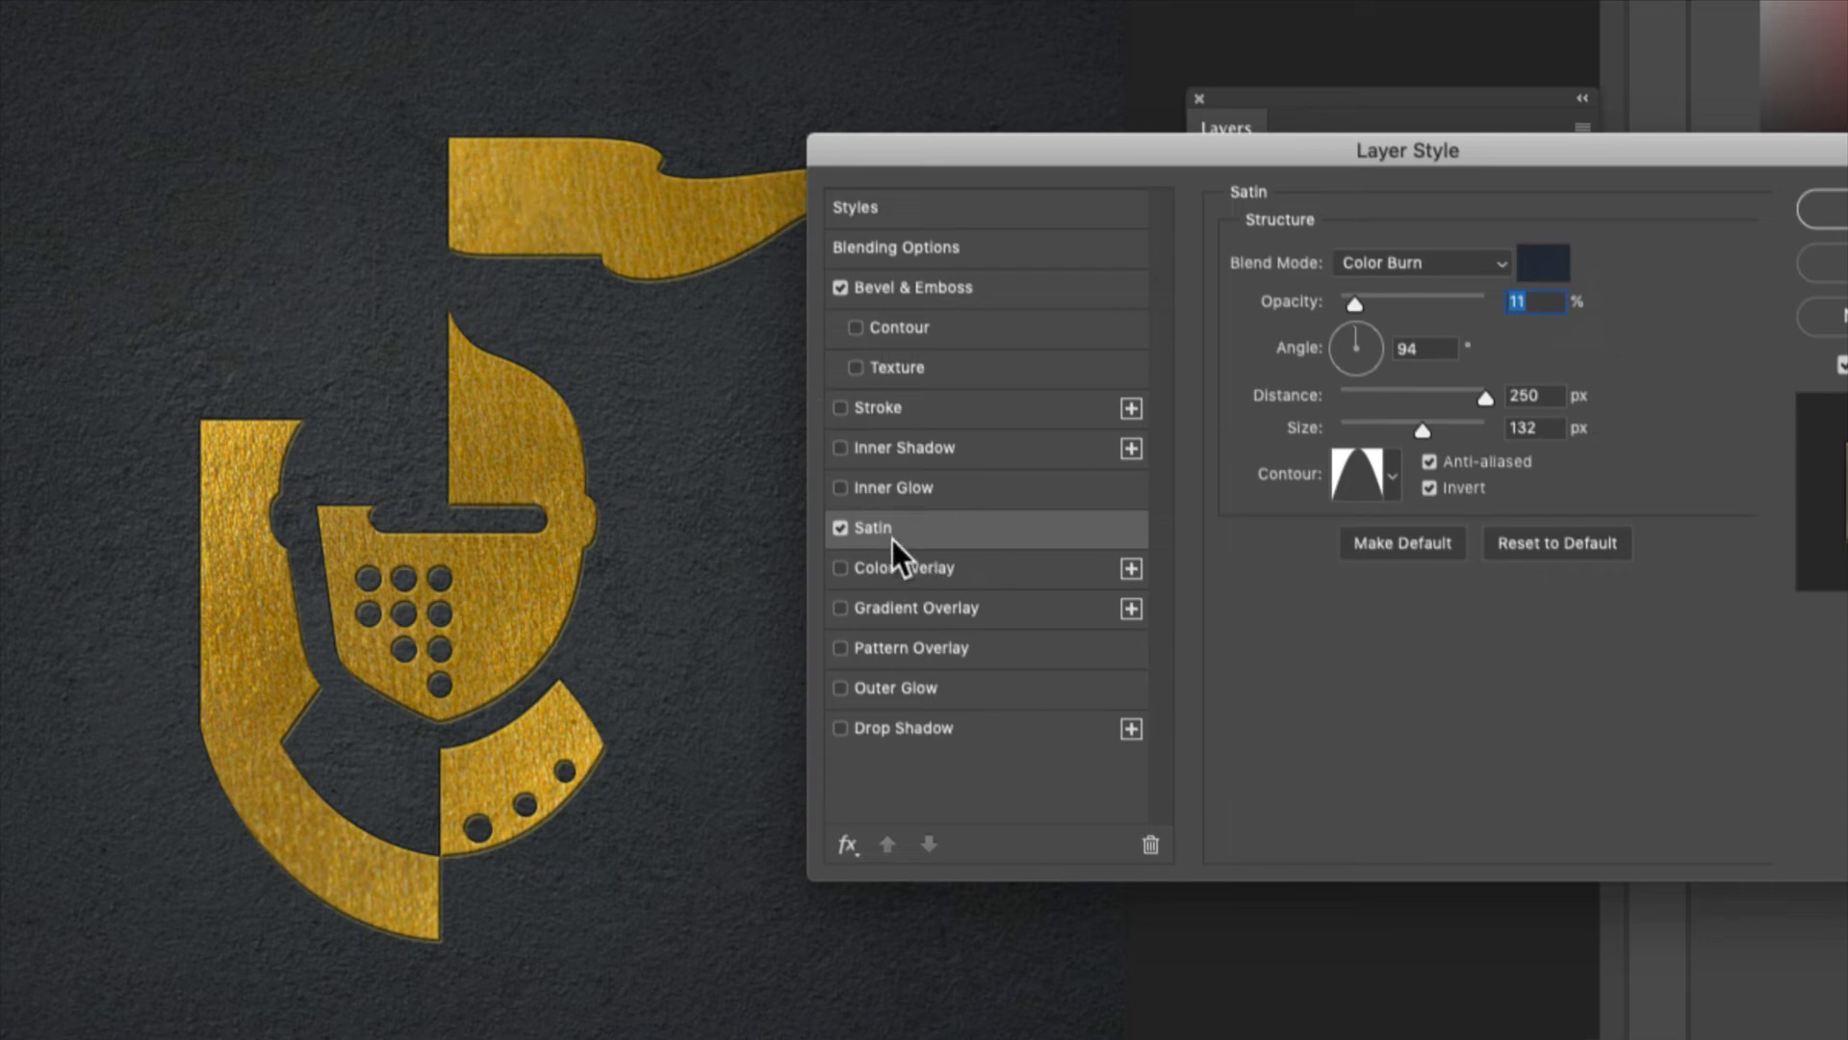
Set the Satin color to gold c2972e, sampled from the logo's gold texture and refined, and accept the layer style.
left_click(1544, 270)
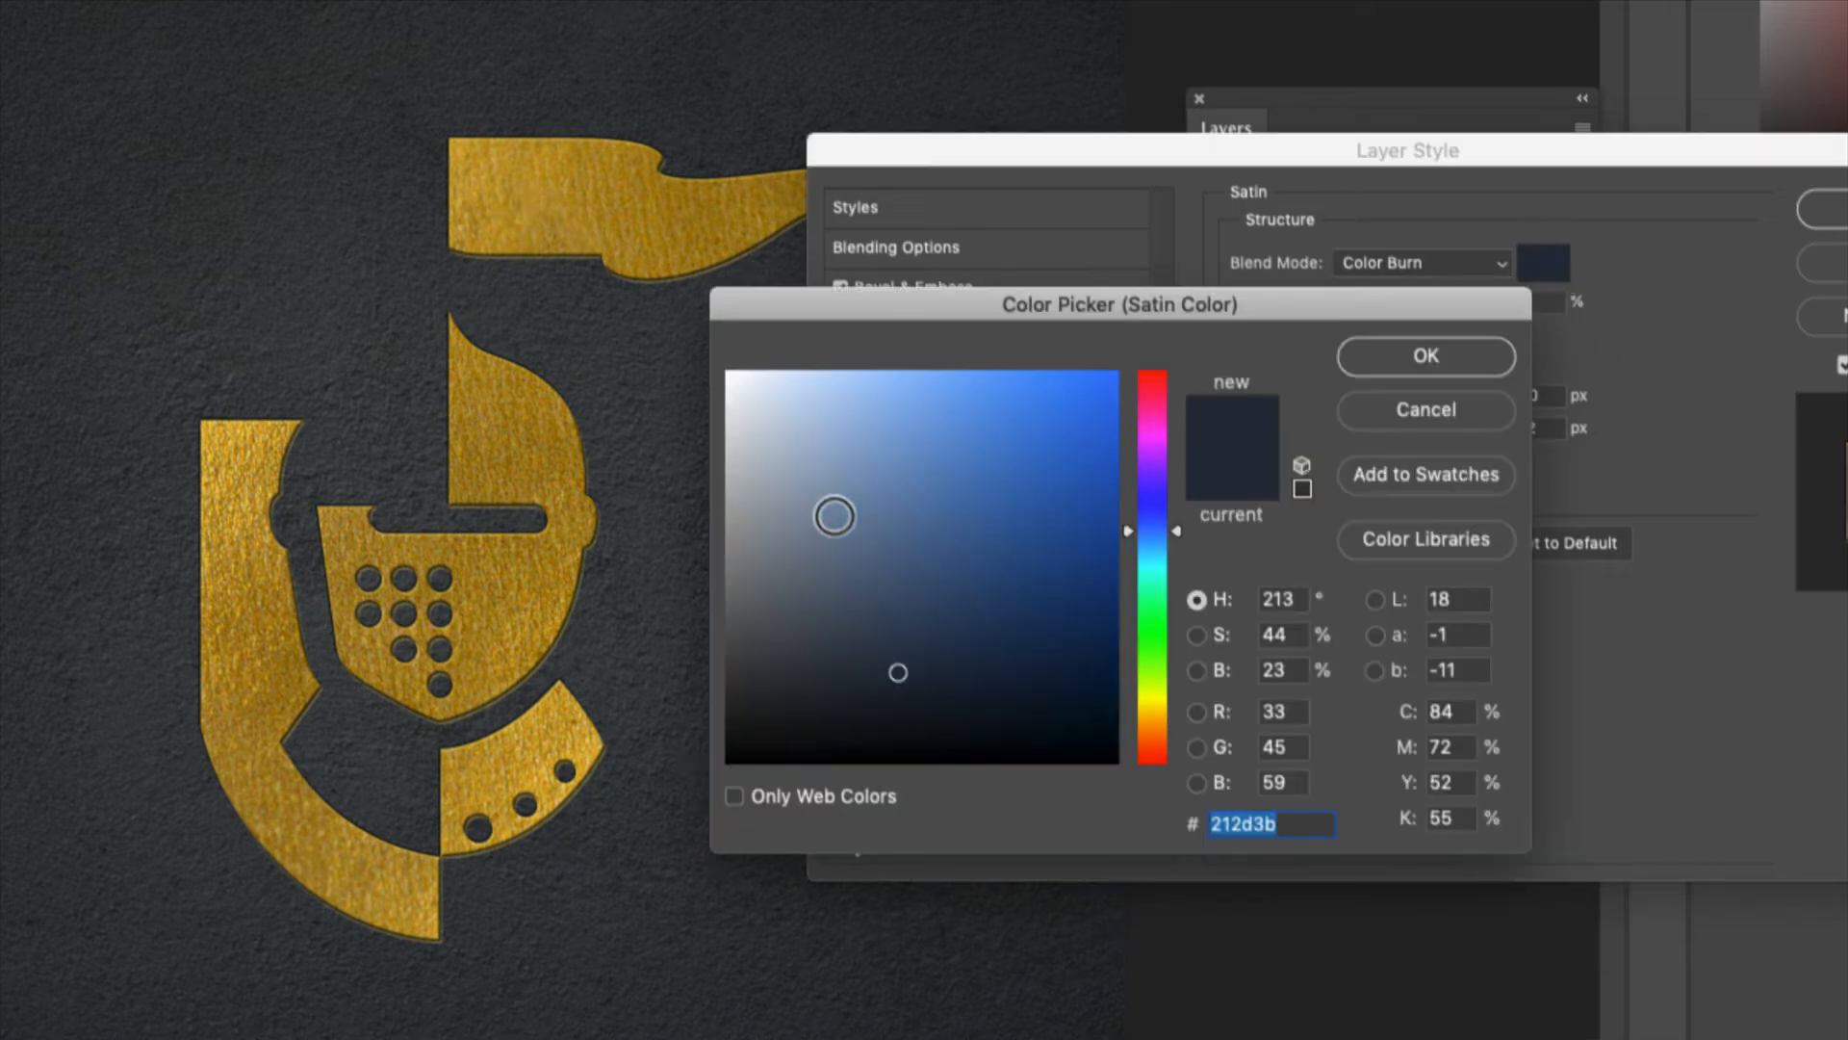
left_click(741, 493)
left_click(520, 607)
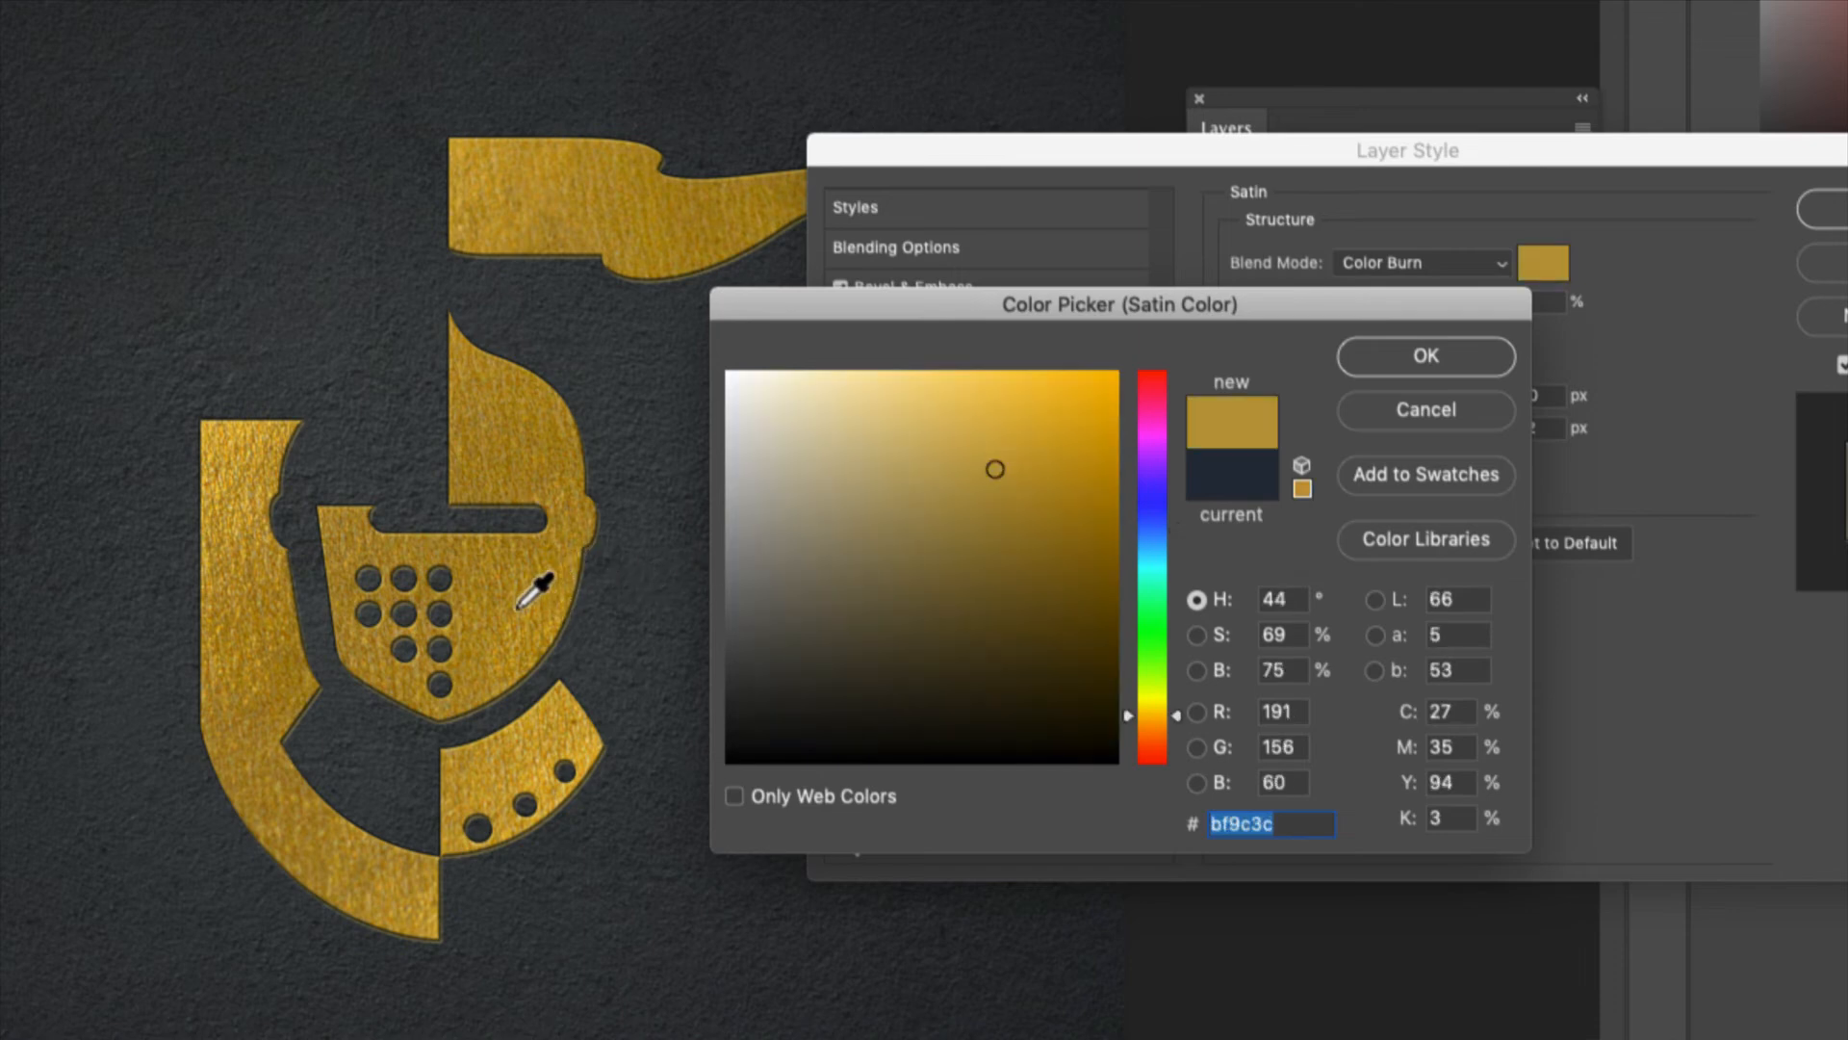
left_click(517, 610)
left_click(1024, 464)
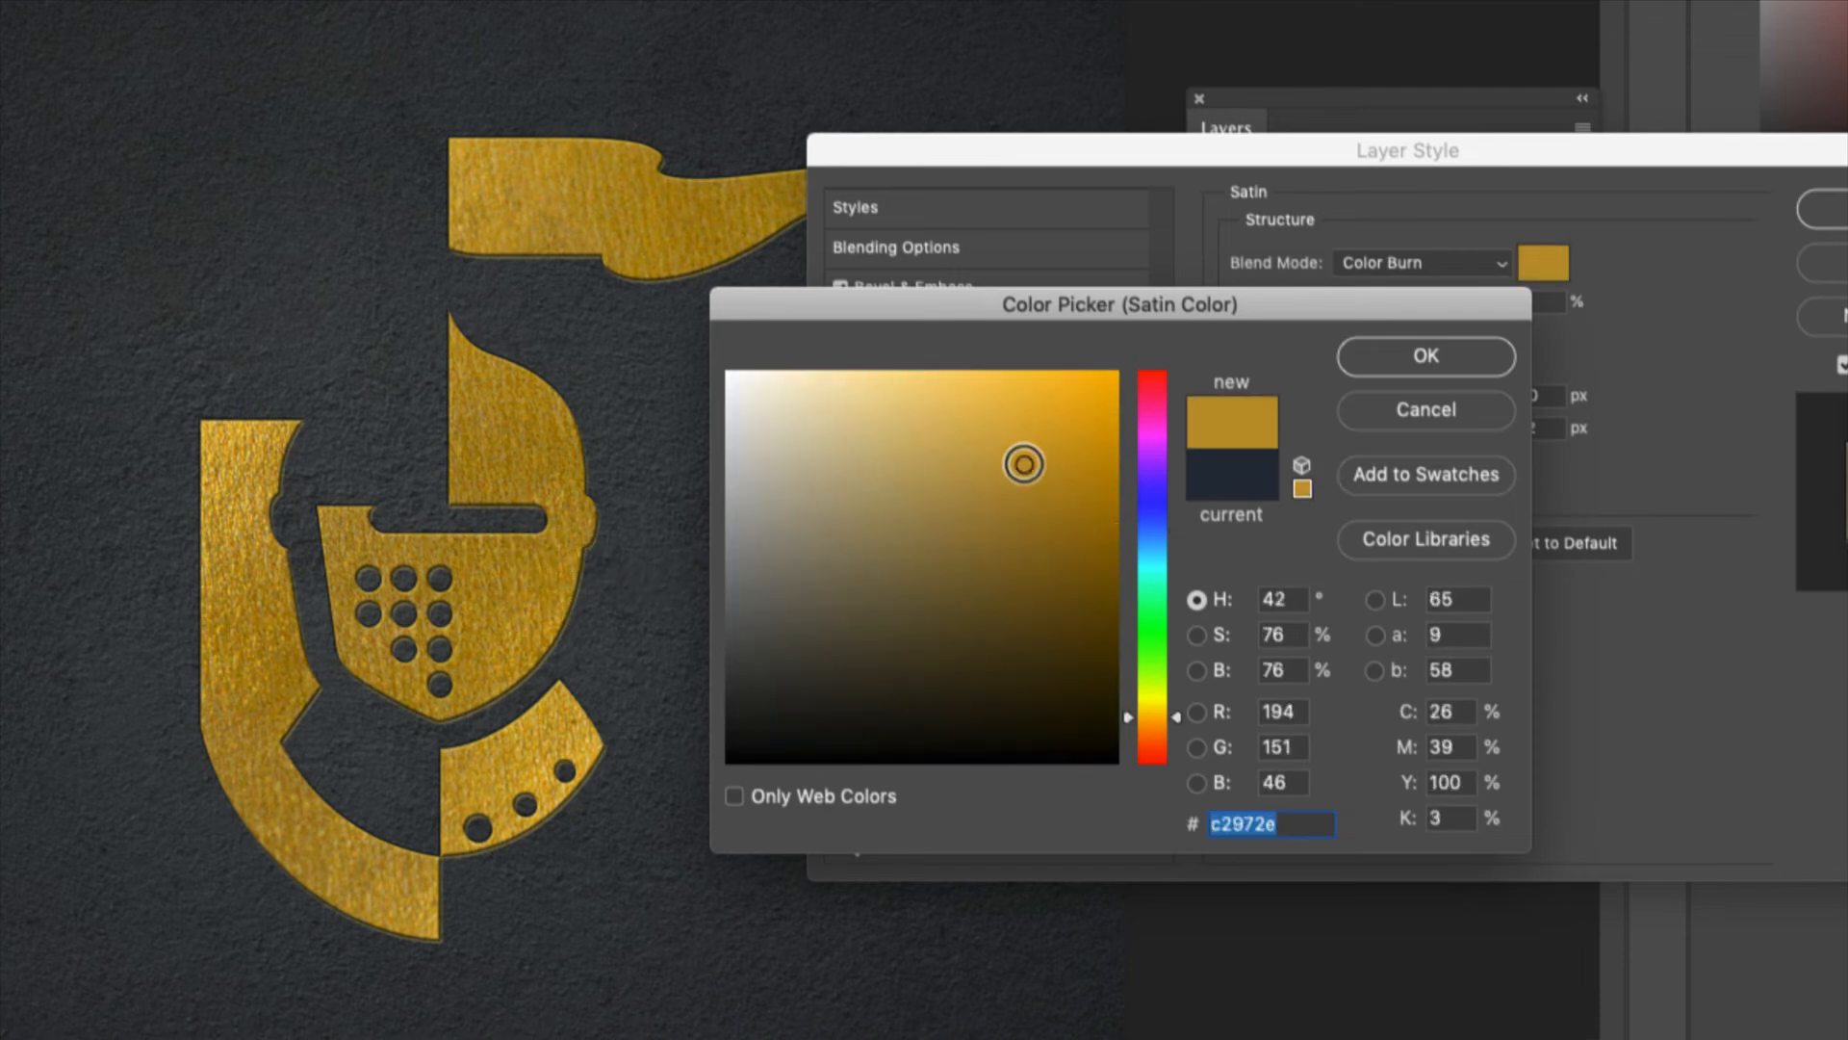
left_click(1411, 355)
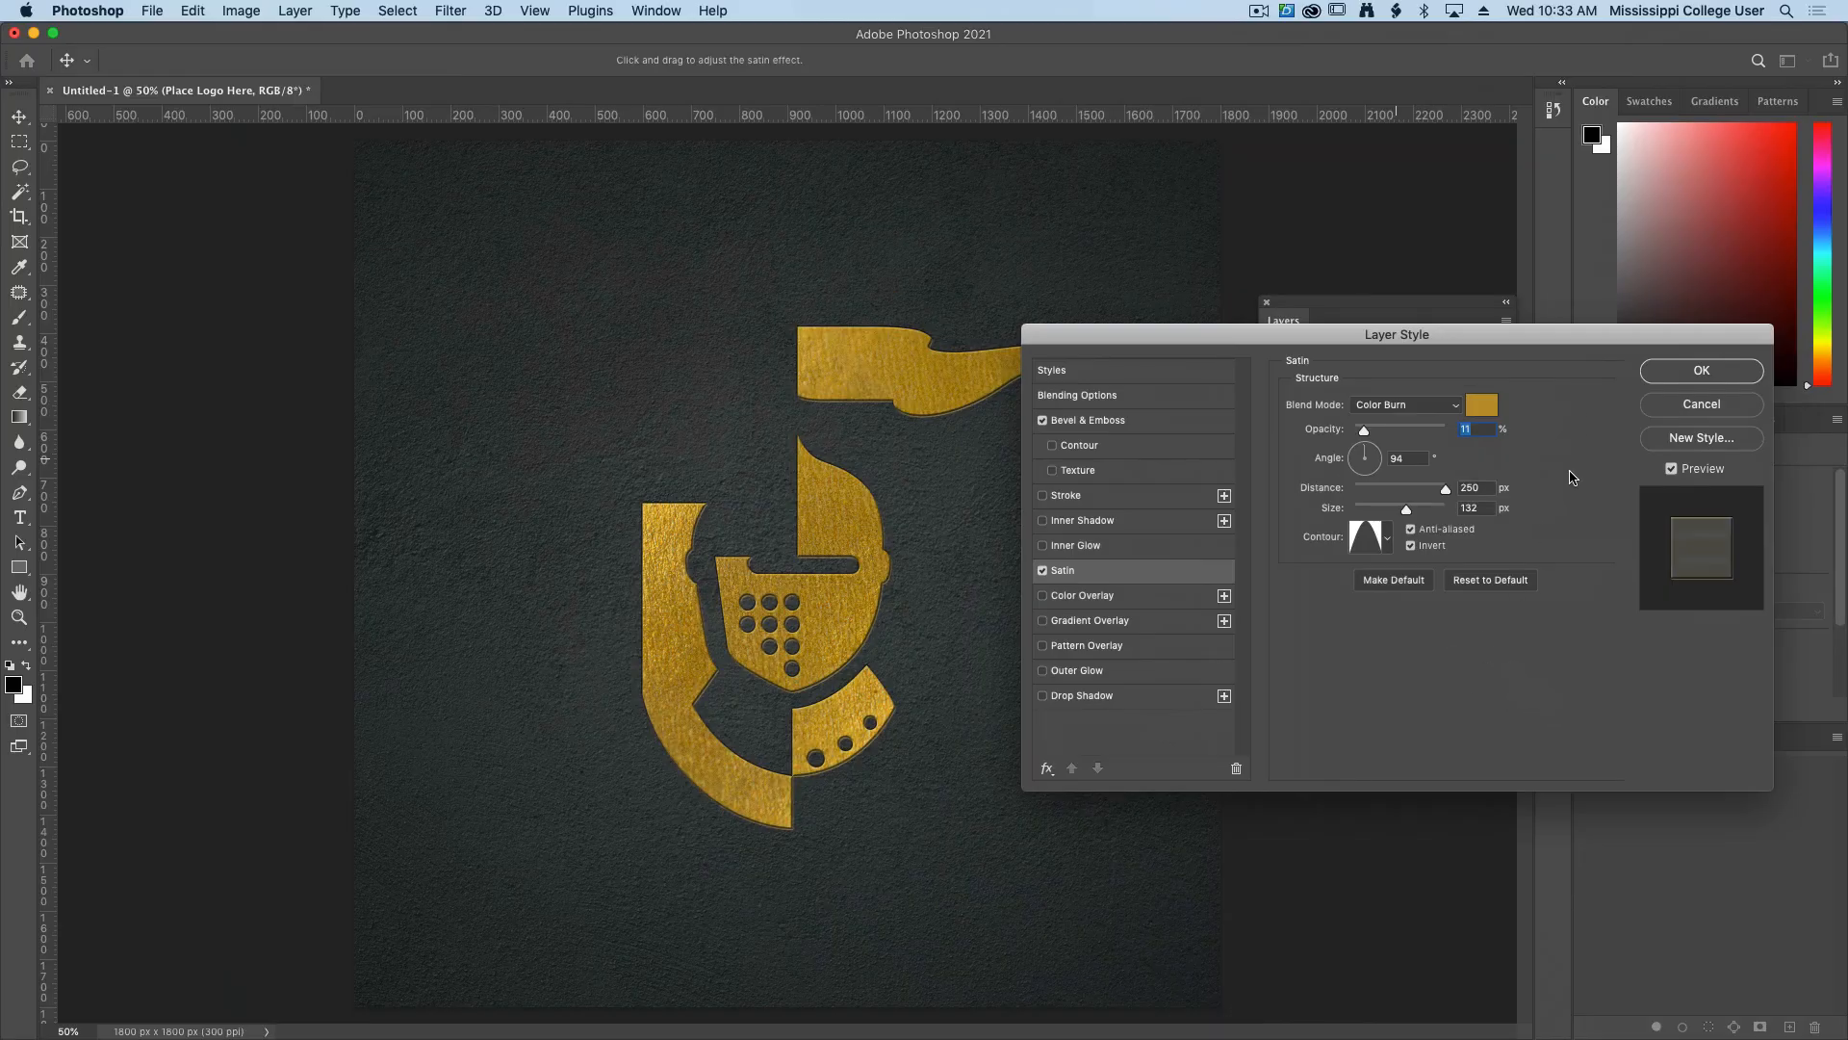
left_click(1698, 377)
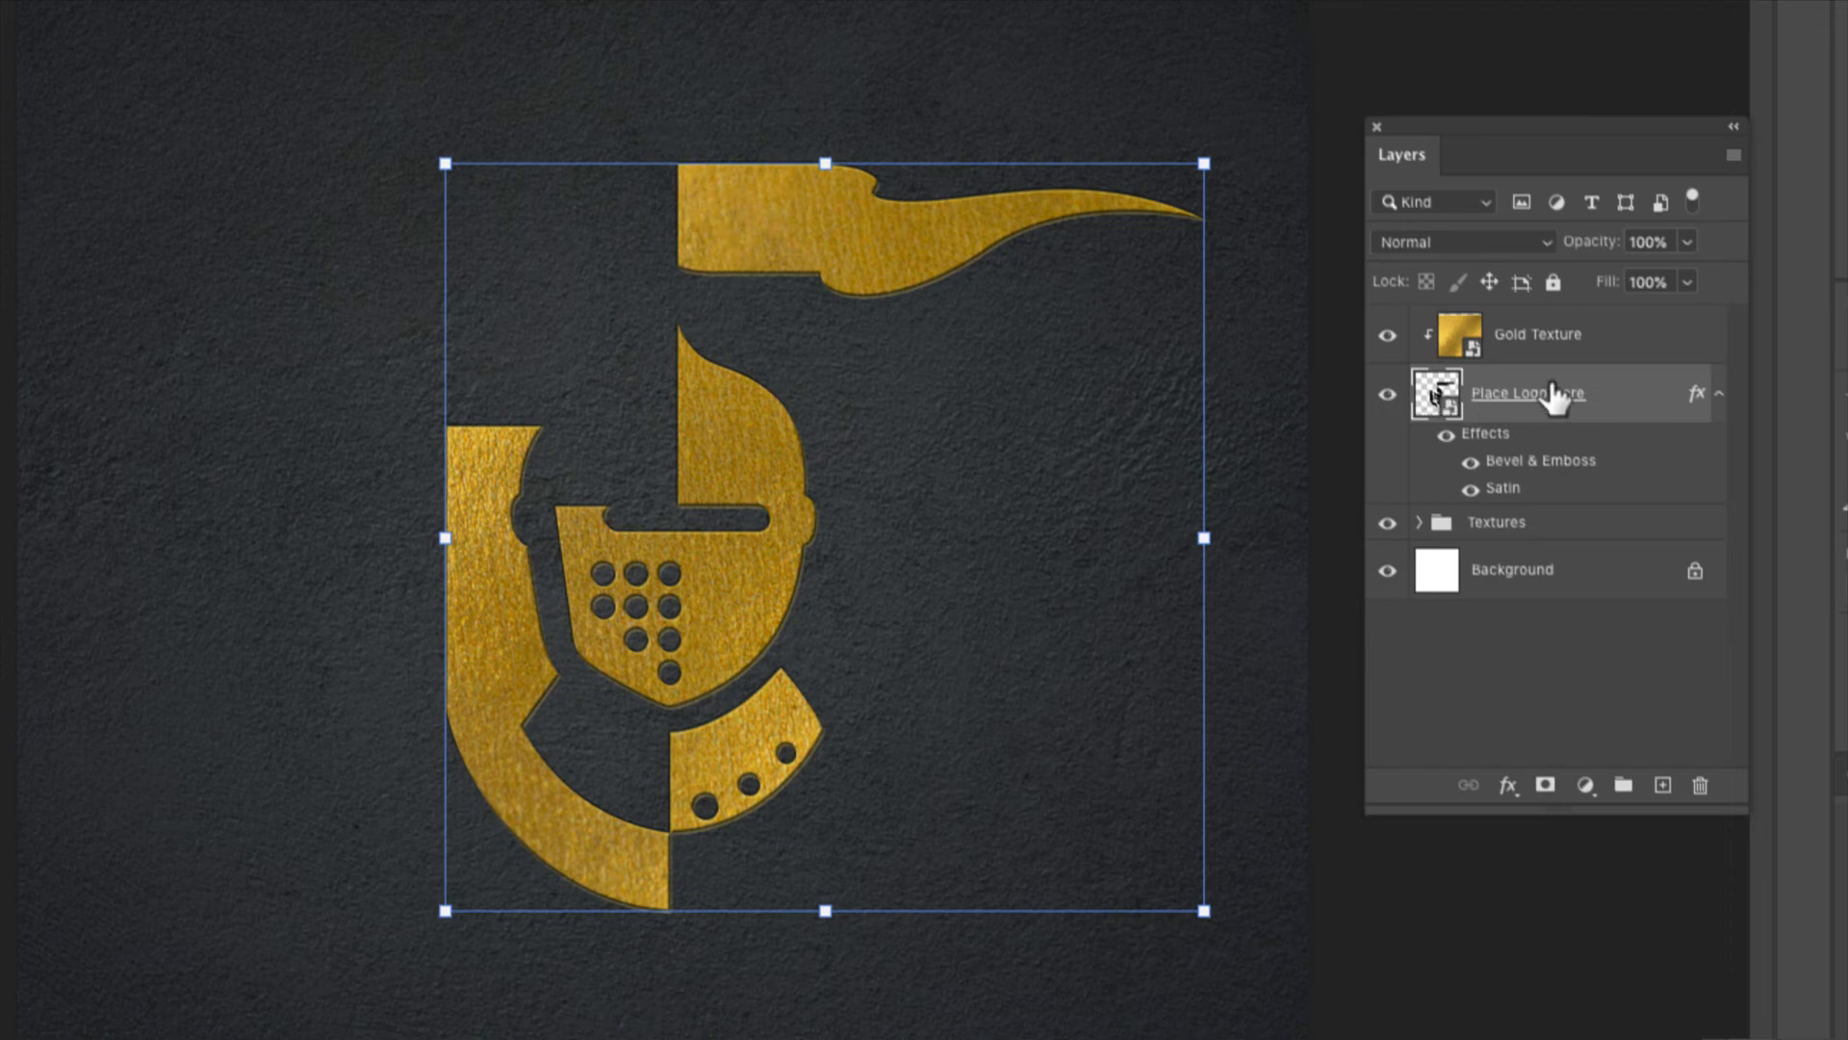
In the logo layer's Blending Options, split the Blend If highlight limit for This Layer to 157 / 197.
left_click(1508, 784)
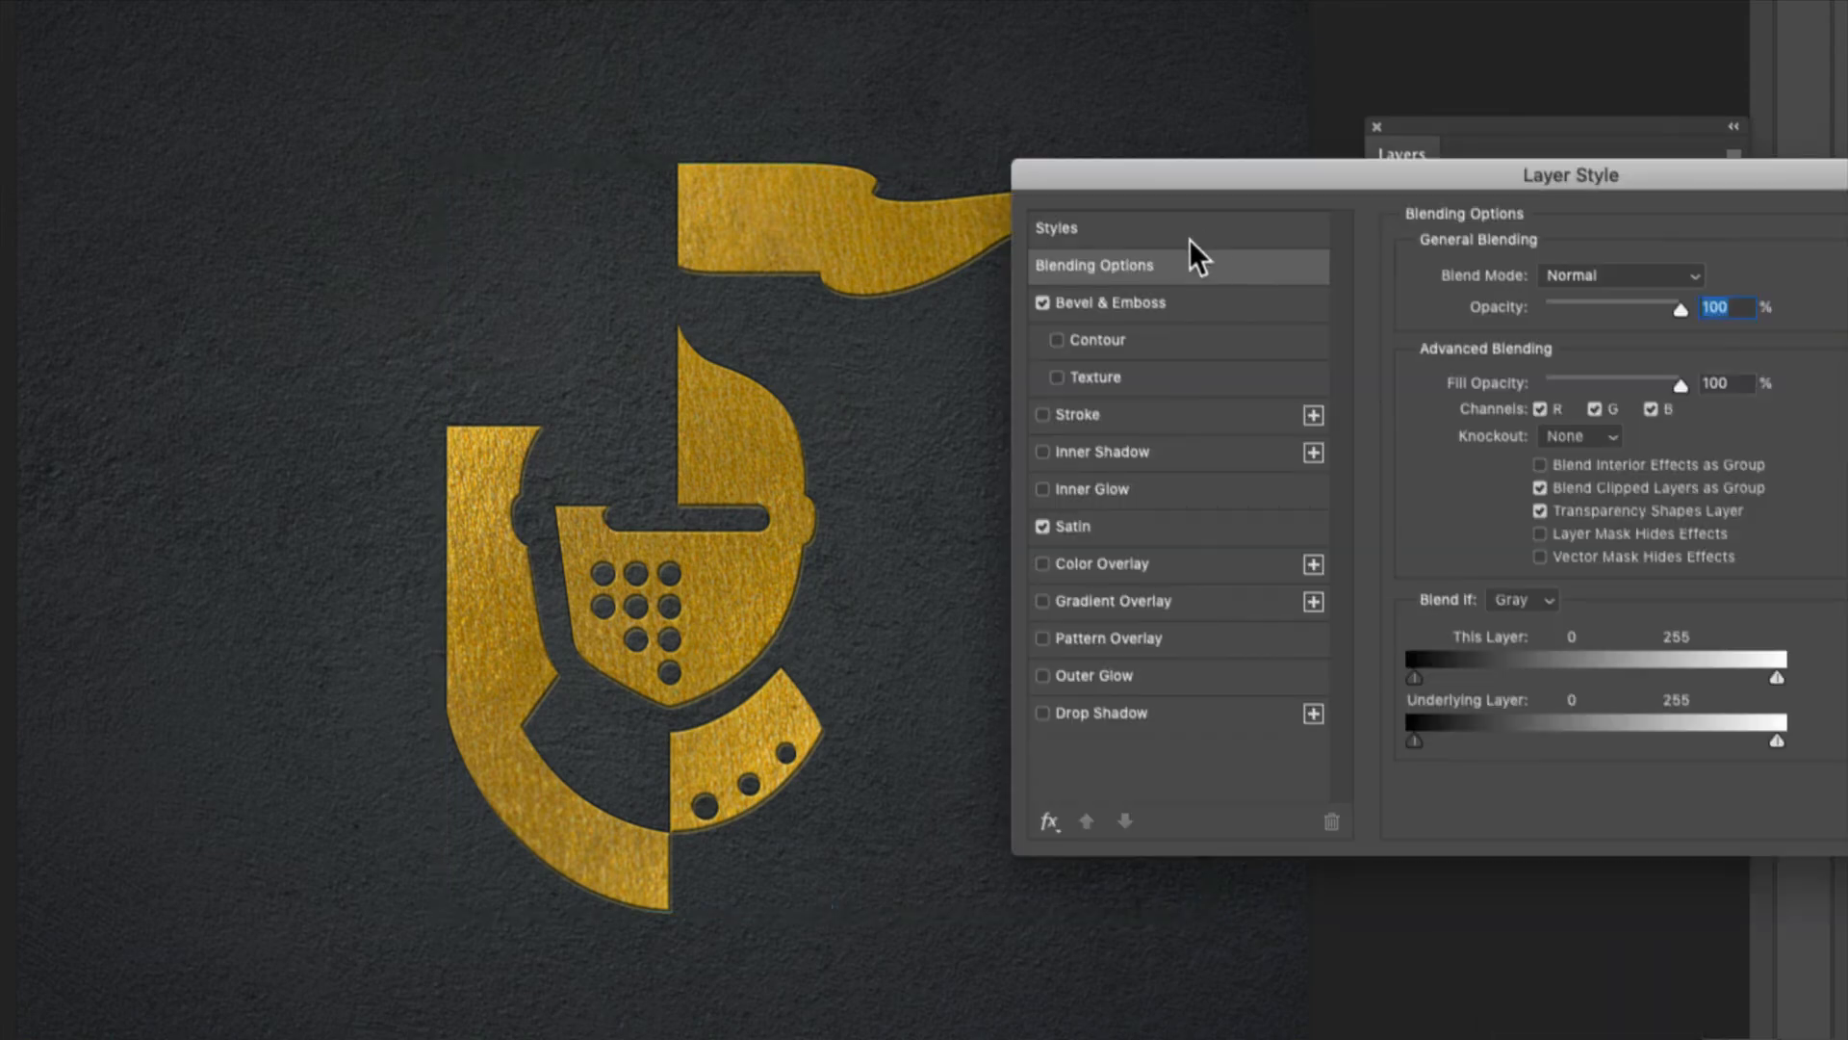
left_click_drag(1126, 178, 1089, 231)
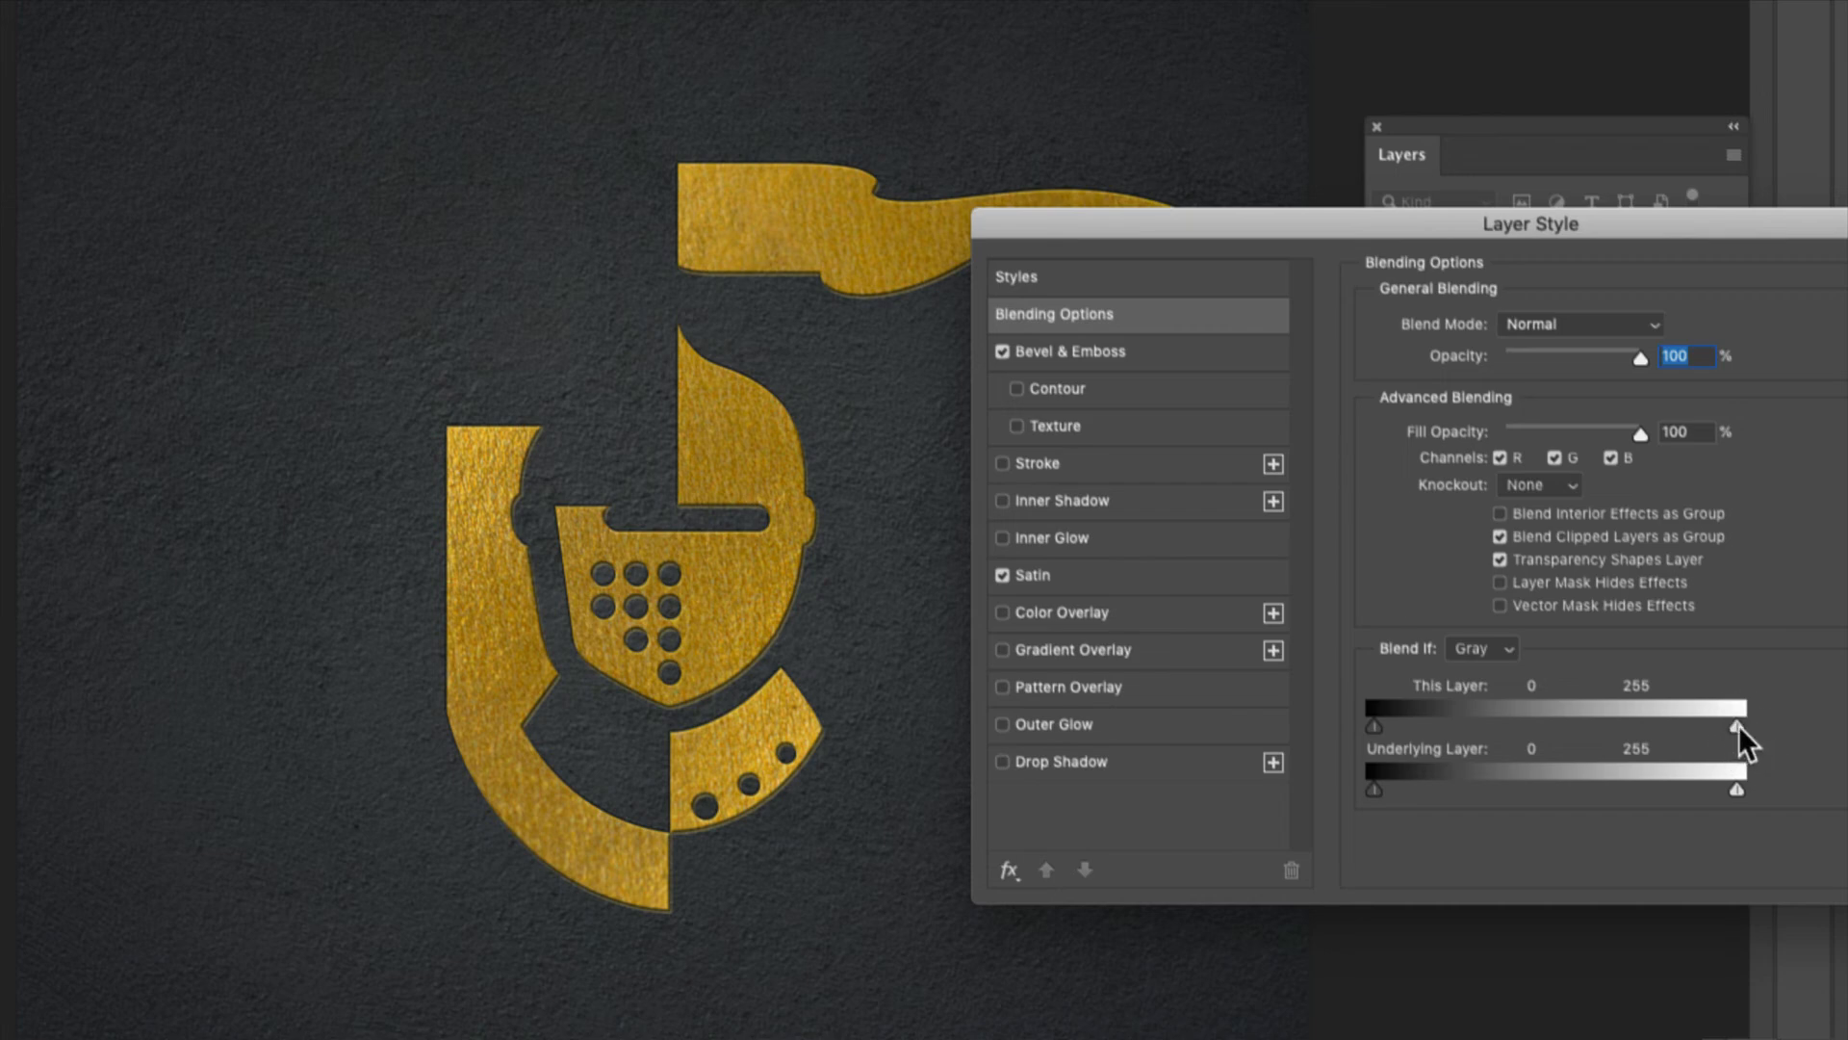
left_click_drag(1667, 726, 1596, 737)
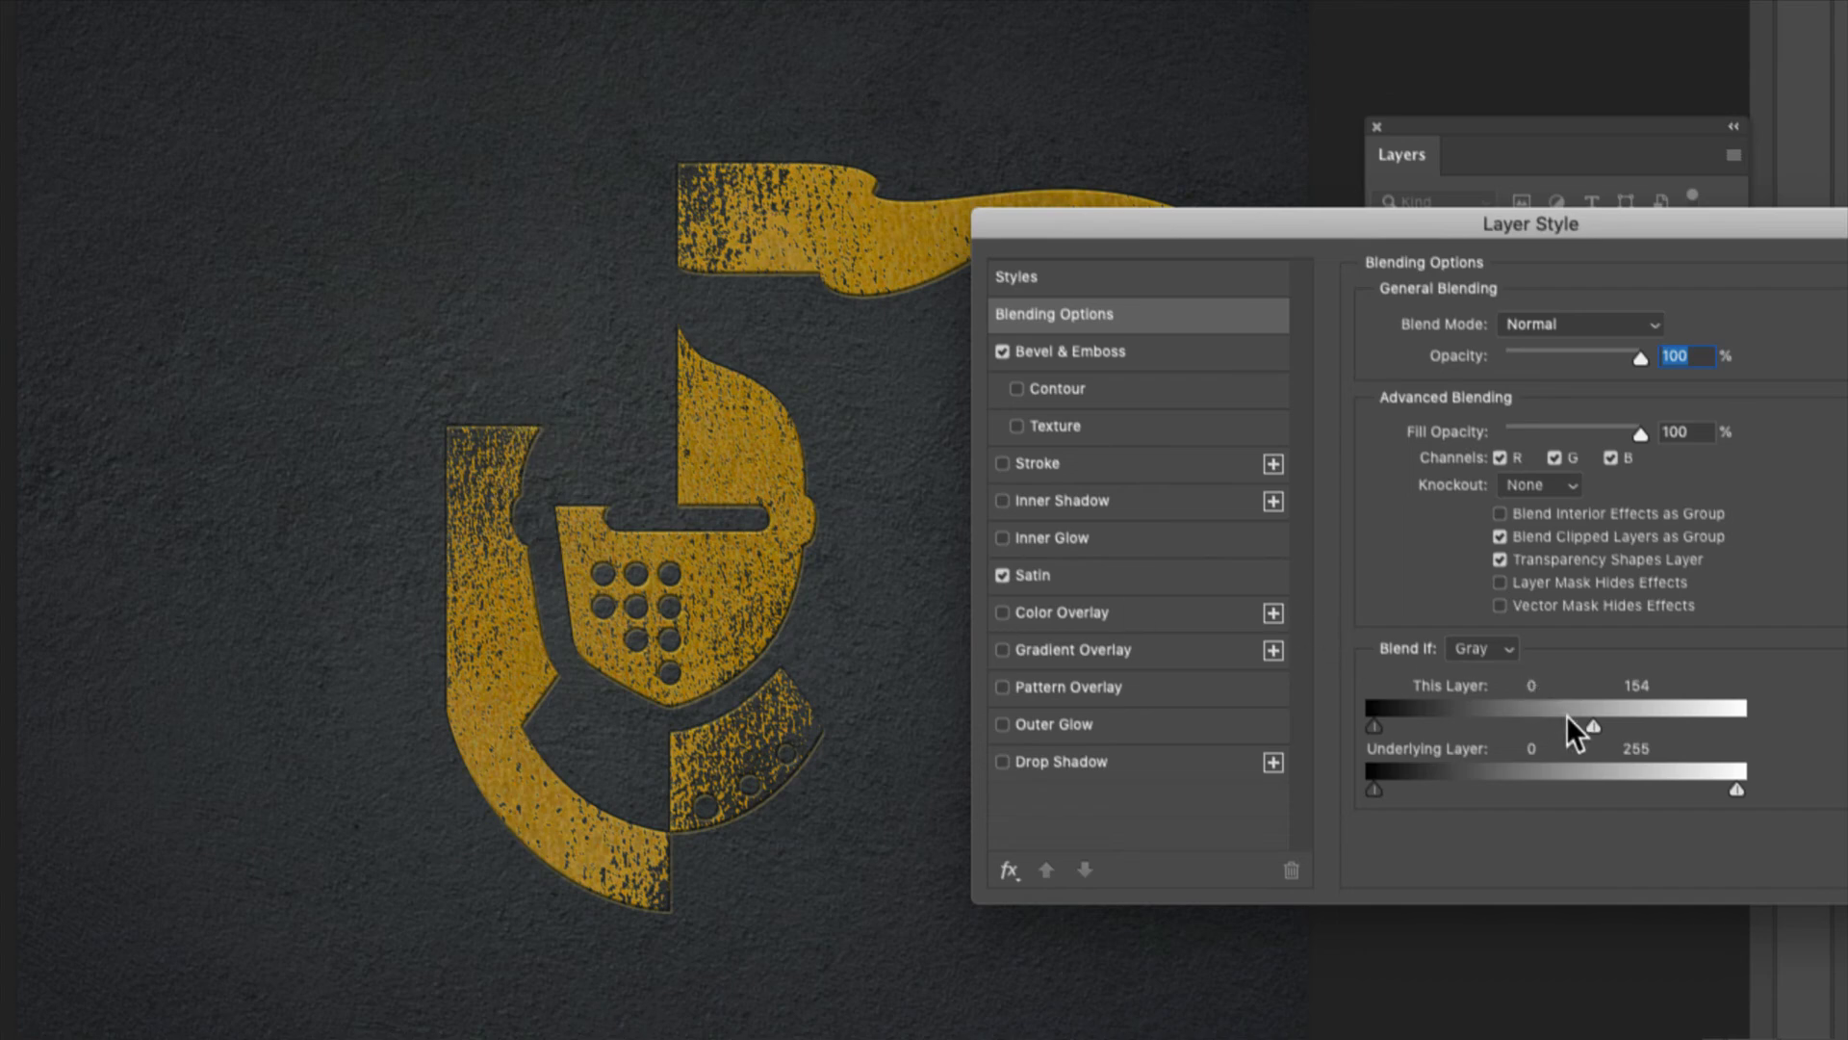
left_click_drag(1587, 225, 1490, 238)
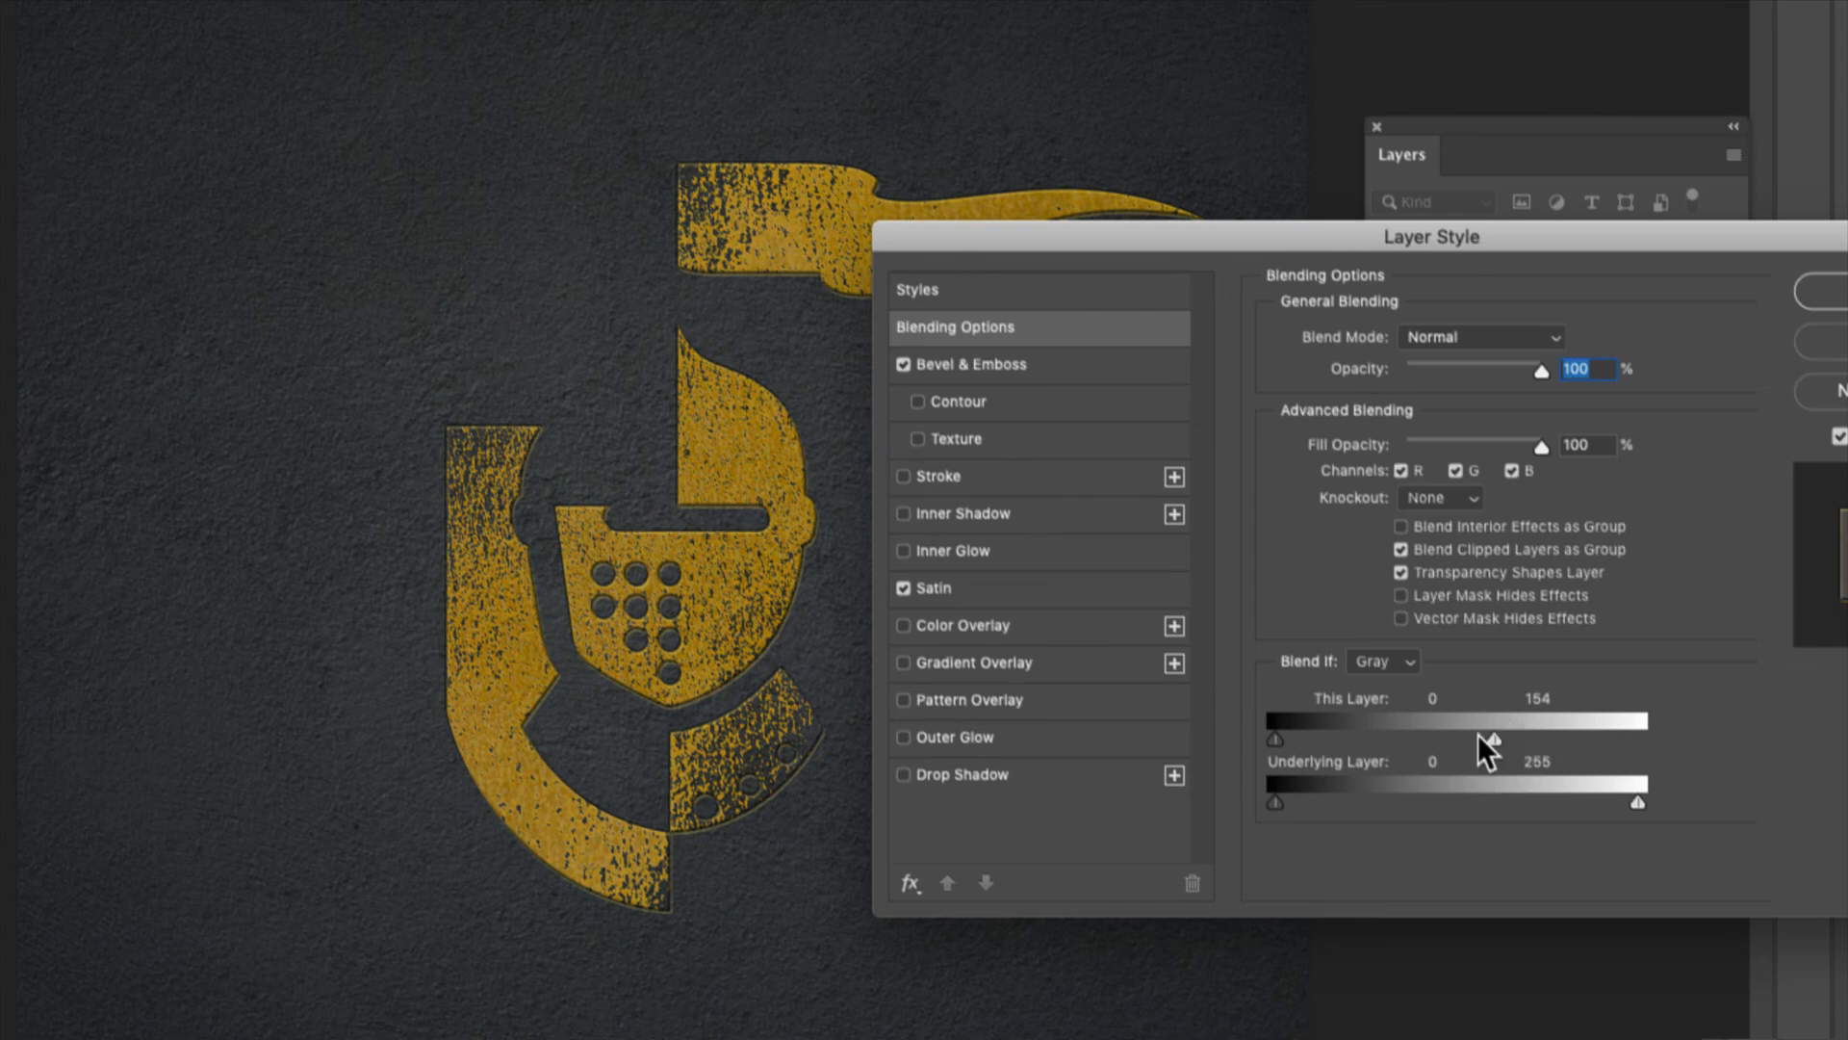
left_click_drag(1499, 741, 1565, 739)
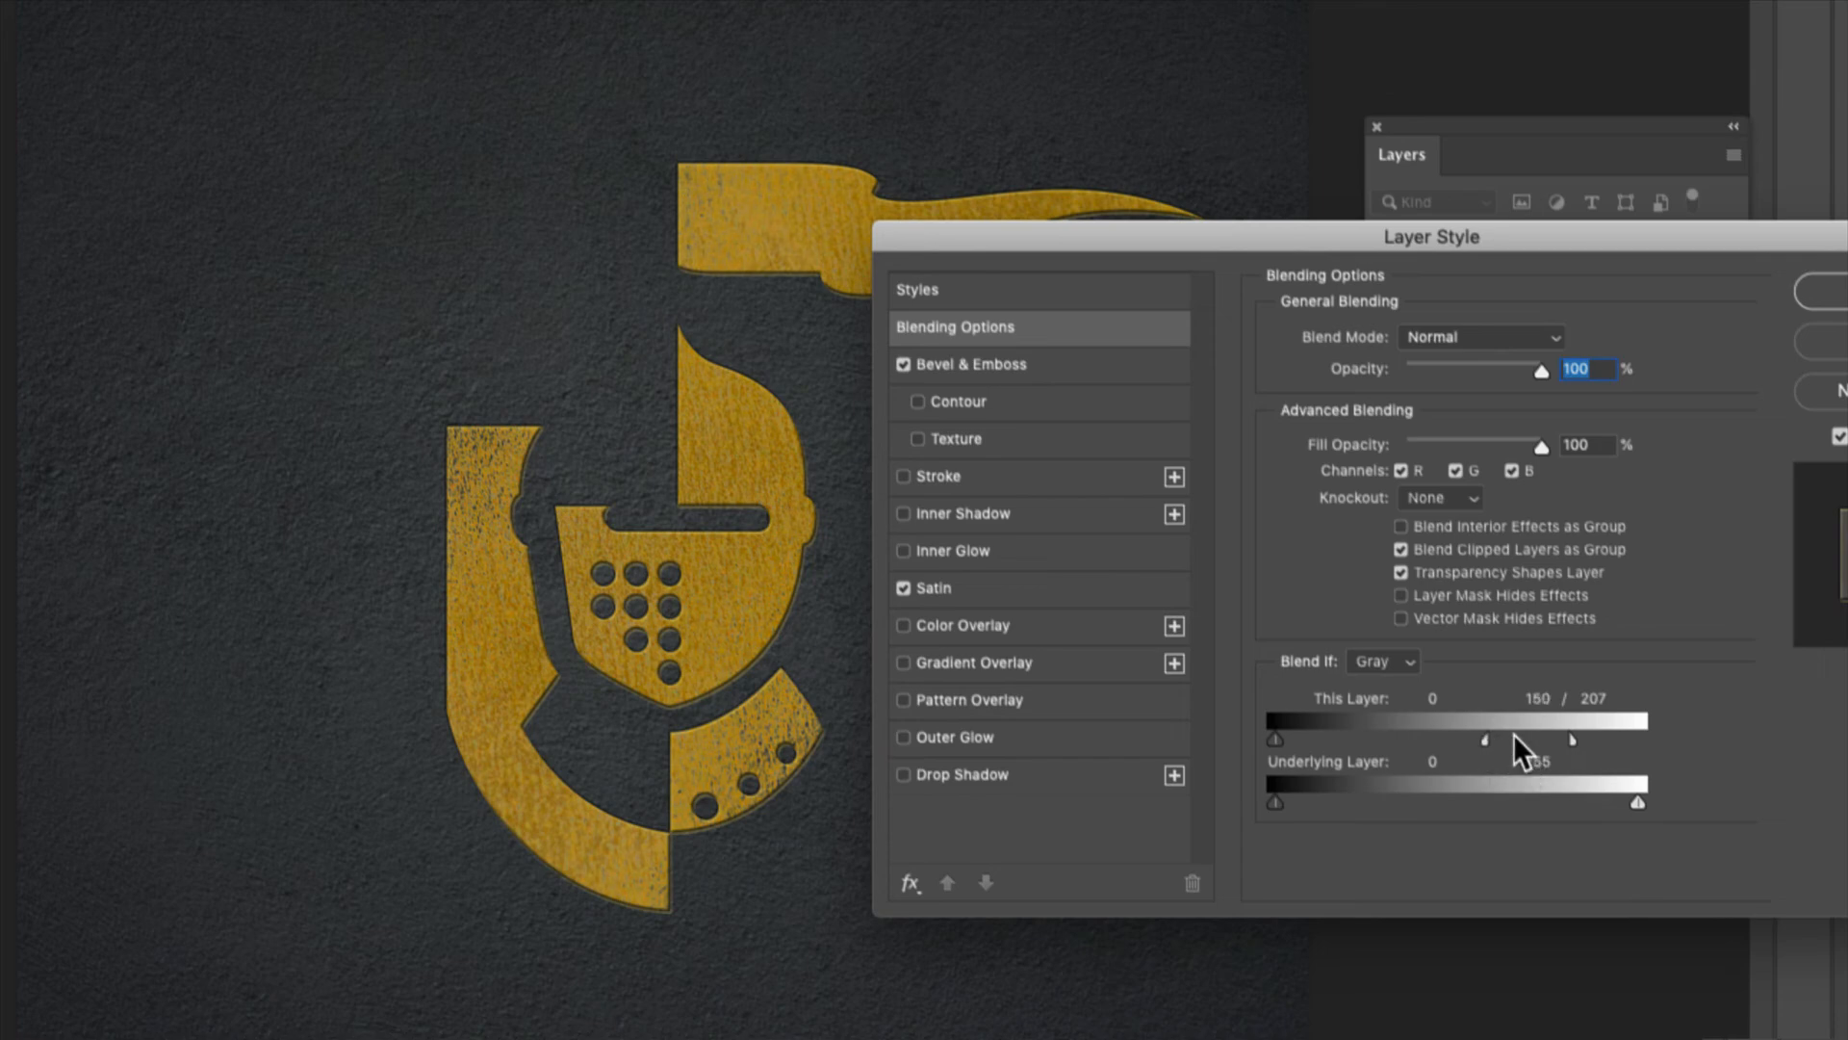
mouse_move(1513, 733)
left_mouse_down()
mouse_move(1594, 742)
mouse_move(1477, 737)
left_mouse_up()
Split the Blend If shadow limit for the Underlying Layer to 0 / 66 and accept the layer style.
left_click_drag(1274, 801, 1330, 802)
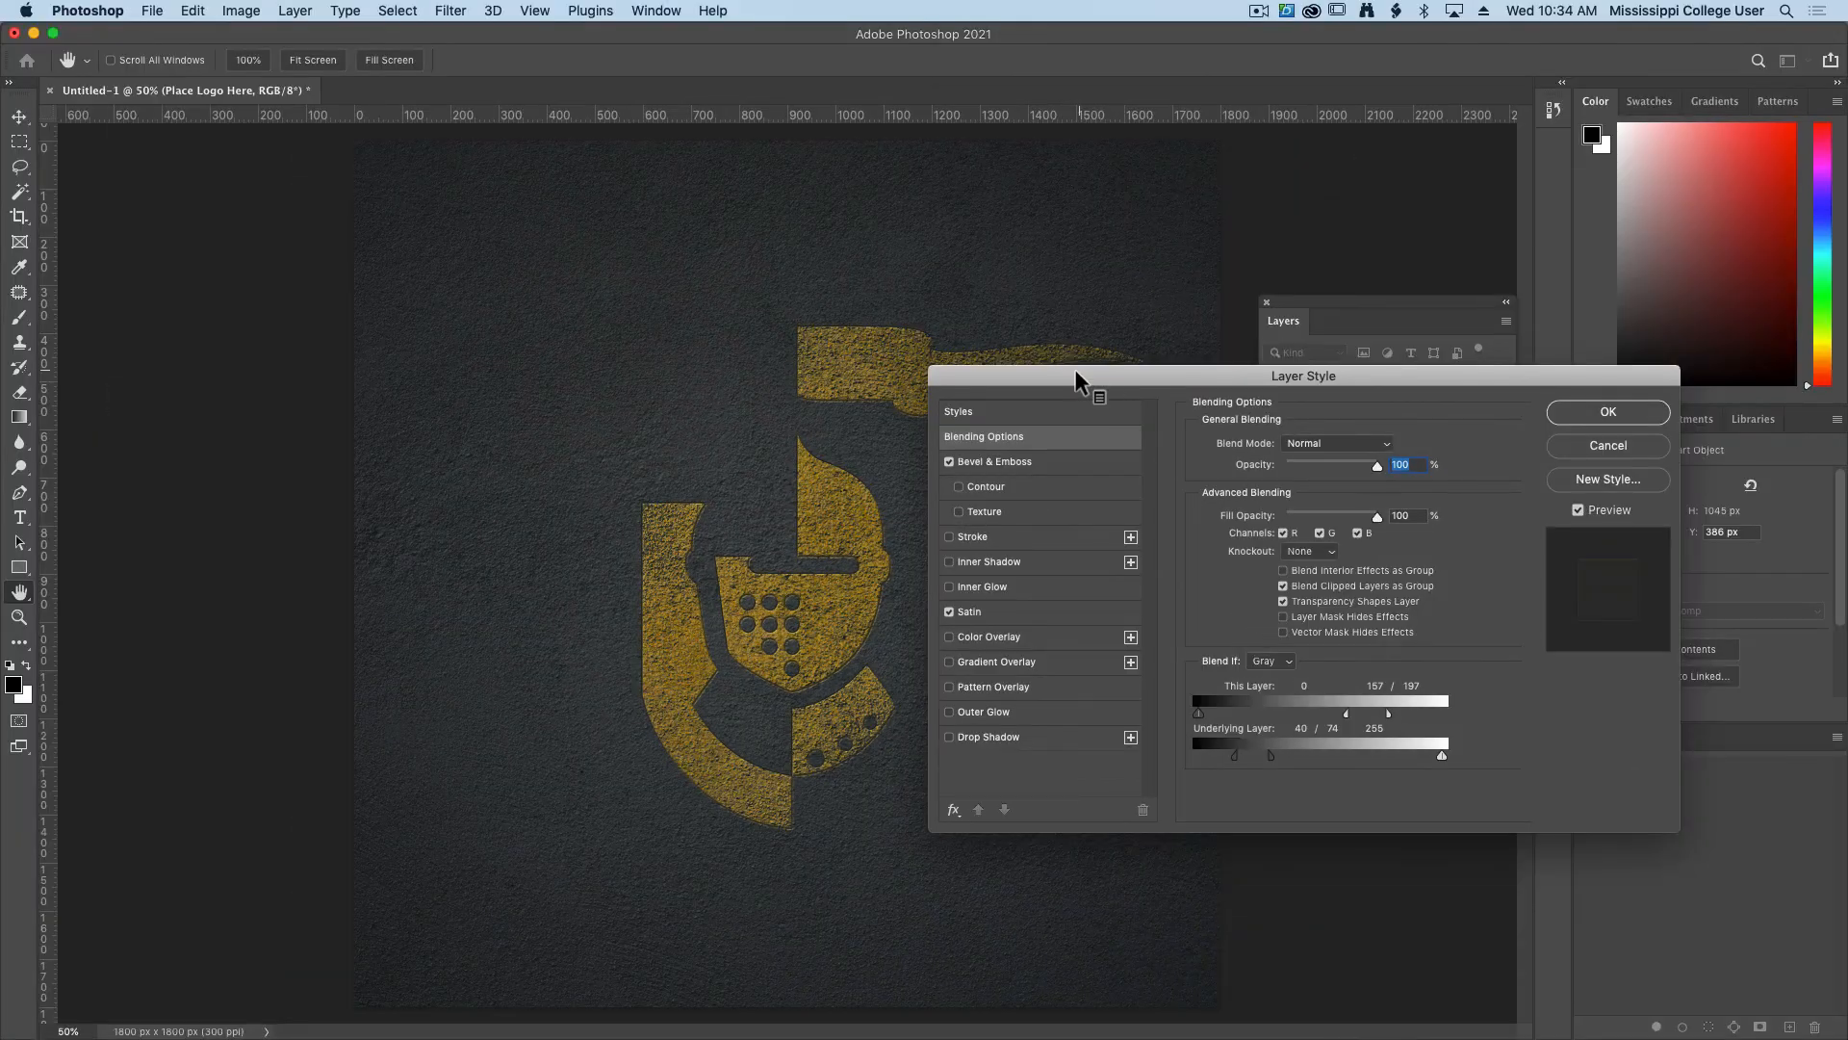
left_click_drag(1076, 378, 1187, 366)
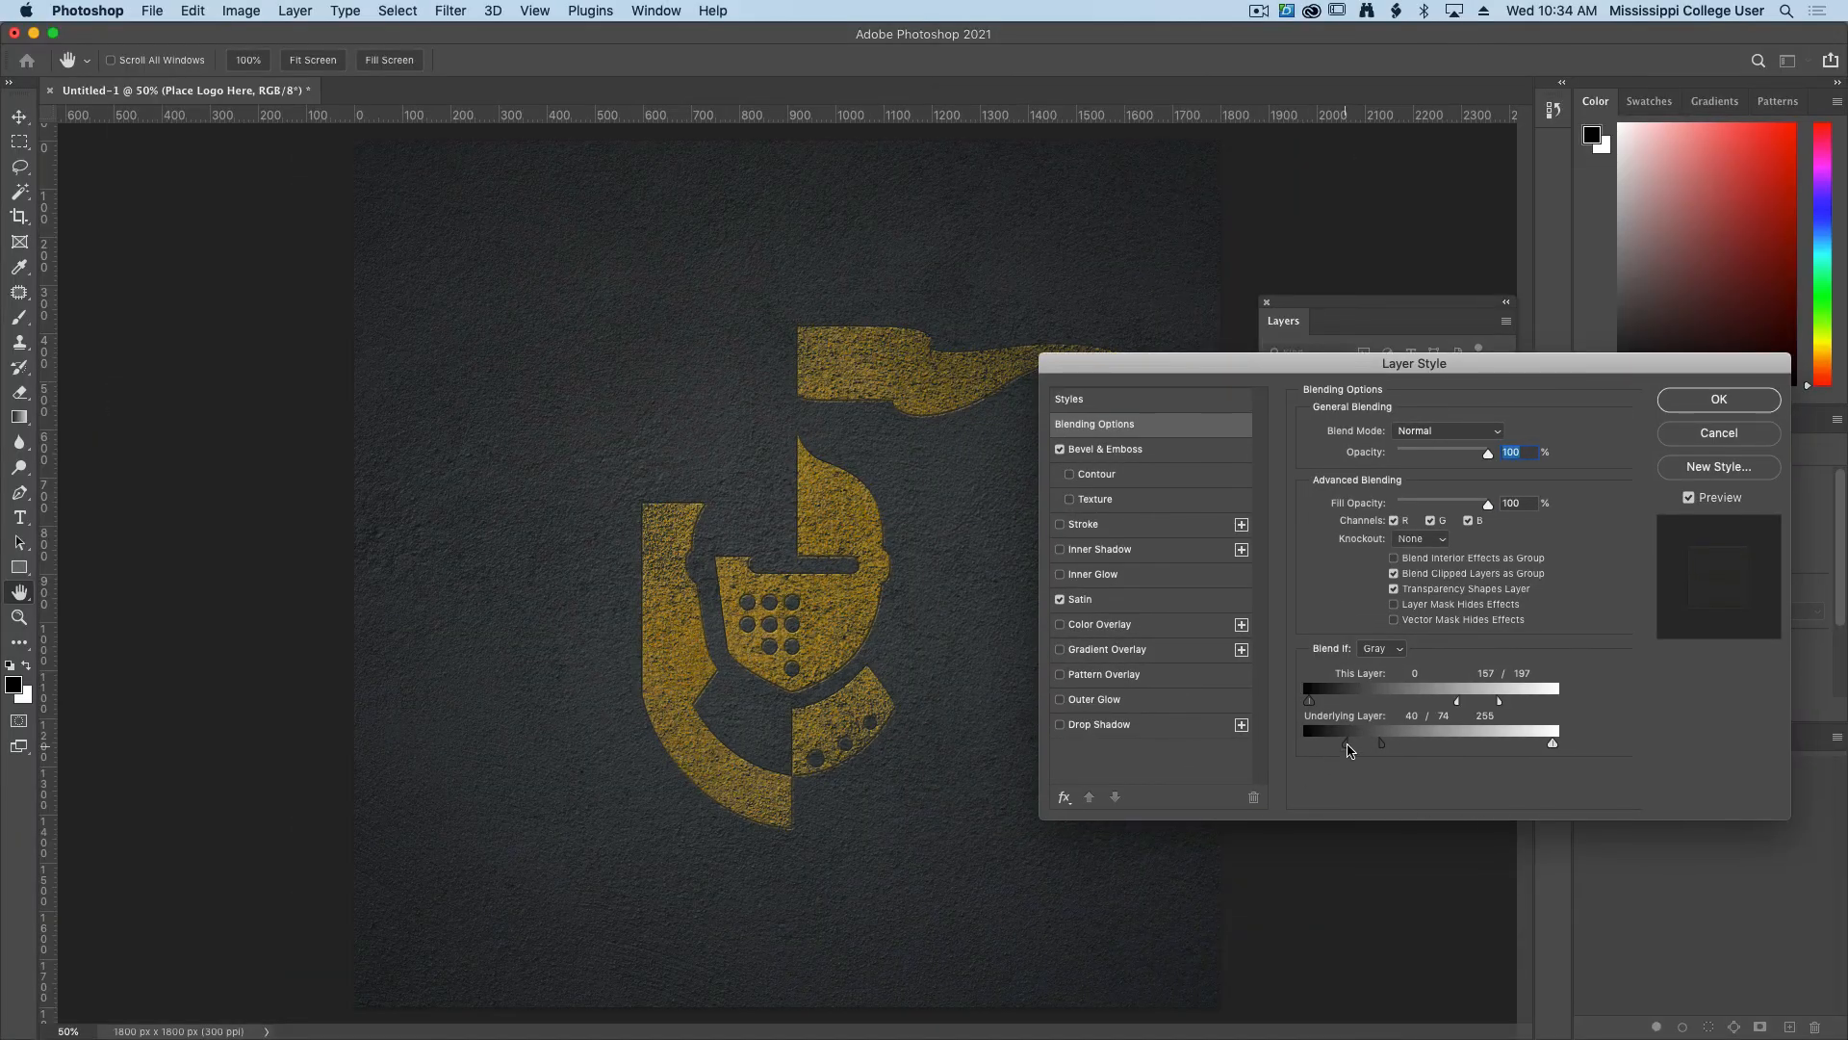
mouse_move(1346, 745)
left_mouse_down()
mouse_move(1322, 744)
mouse_move(1369, 746)
mouse_move(1282, 749)
mouse_move(1392, 749)
mouse_move(1377, 749)
left_mouse_up()
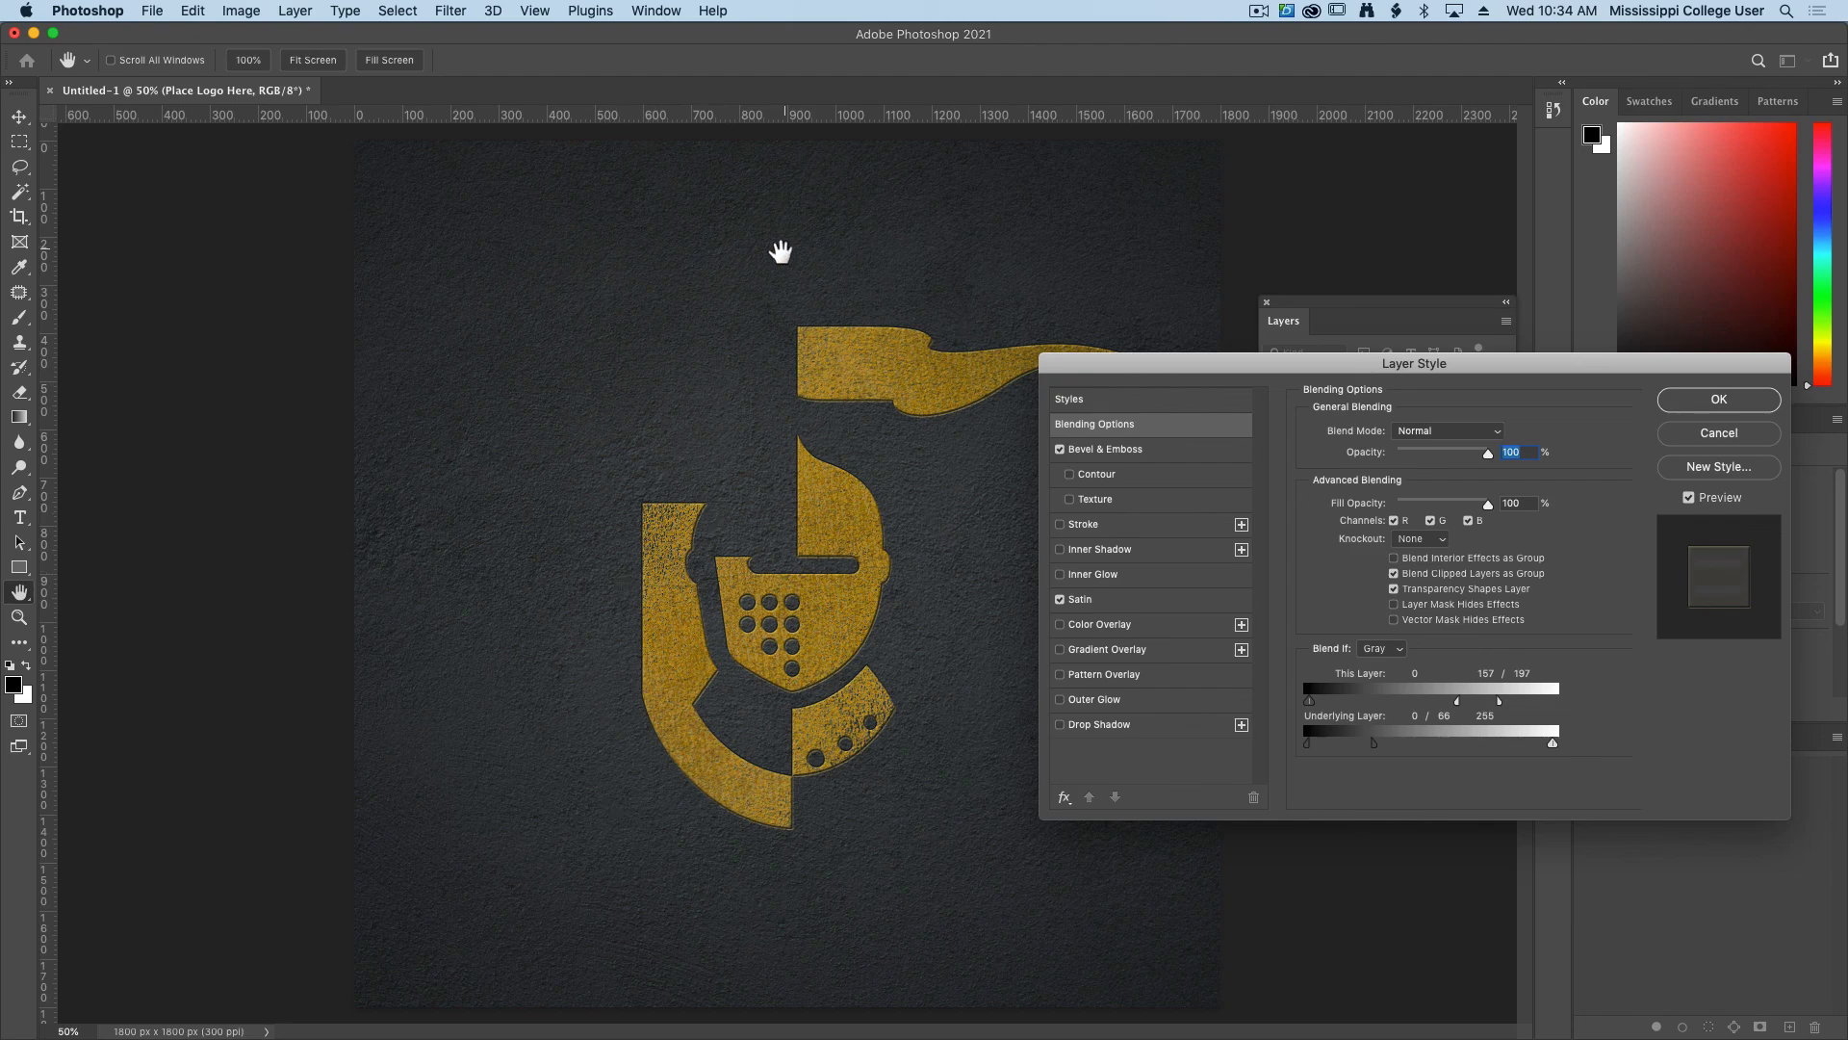
key("Return")
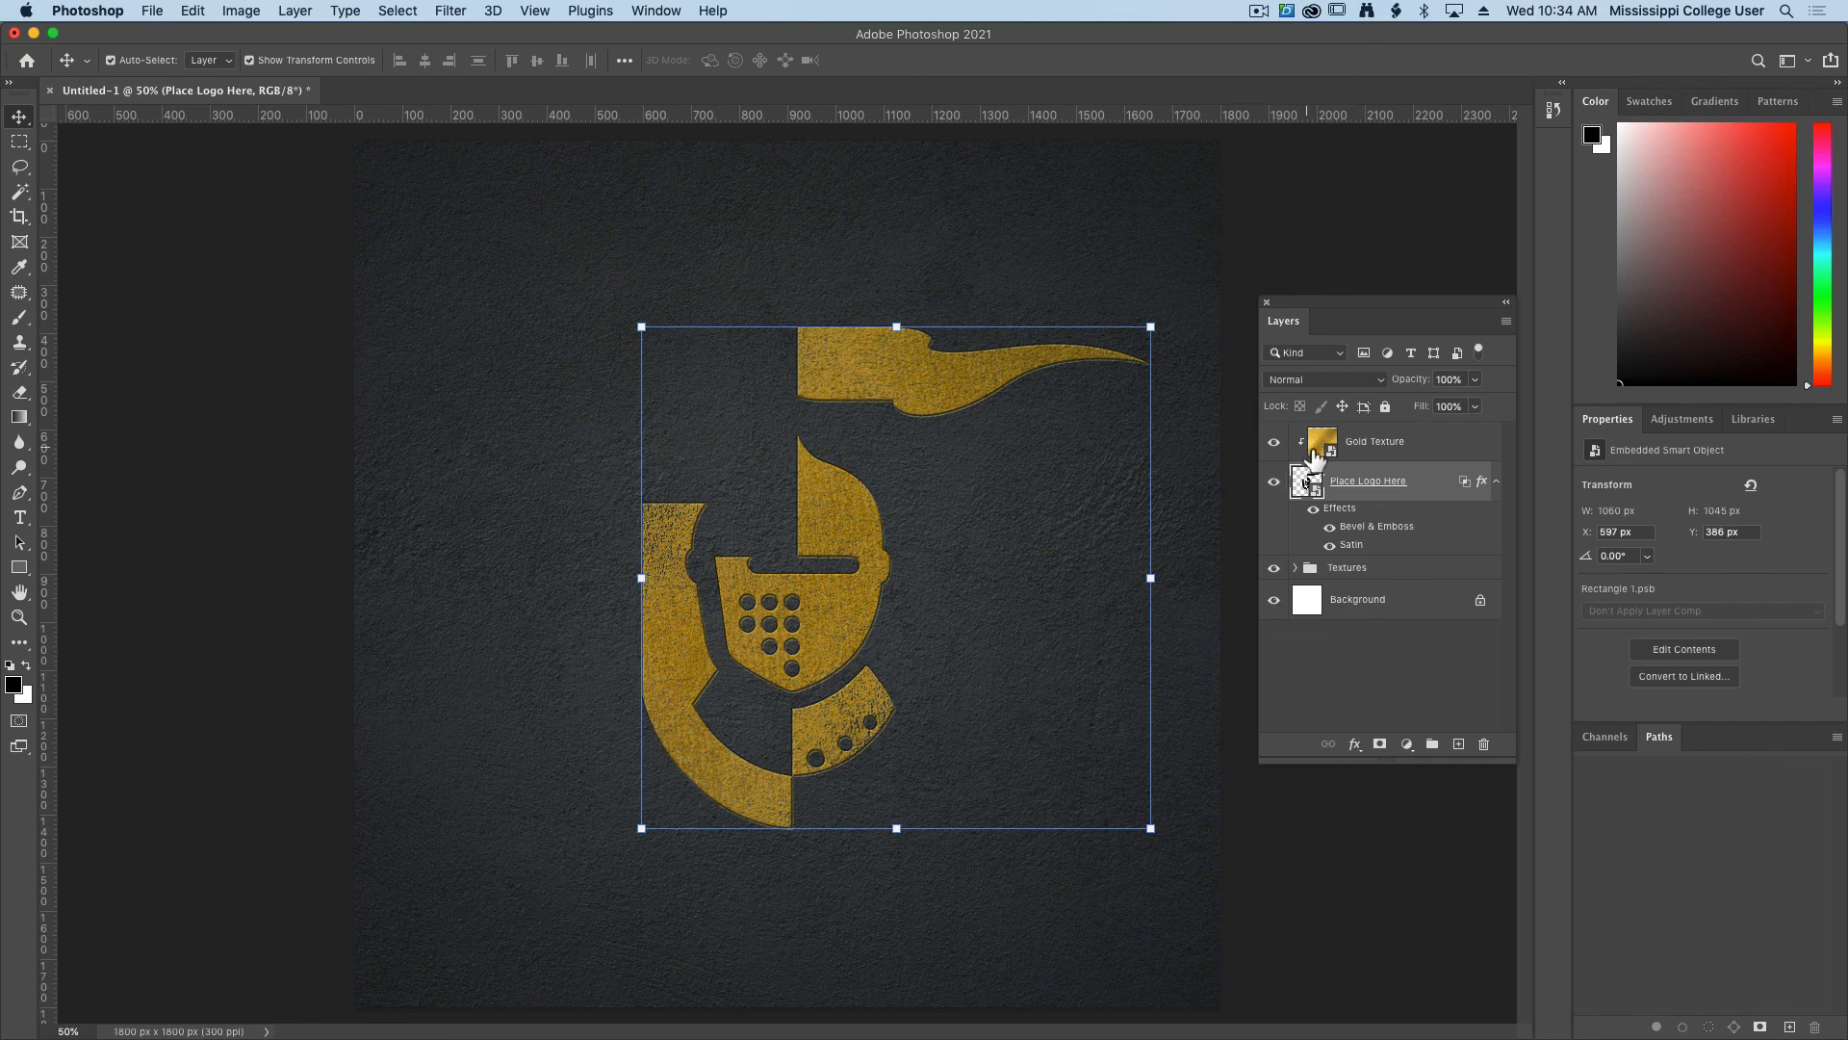
Move the Gold Texture layer up to Y 0 px within the clipped logo and reselect the Place Logo Here layer.
left_click(1331, 452)
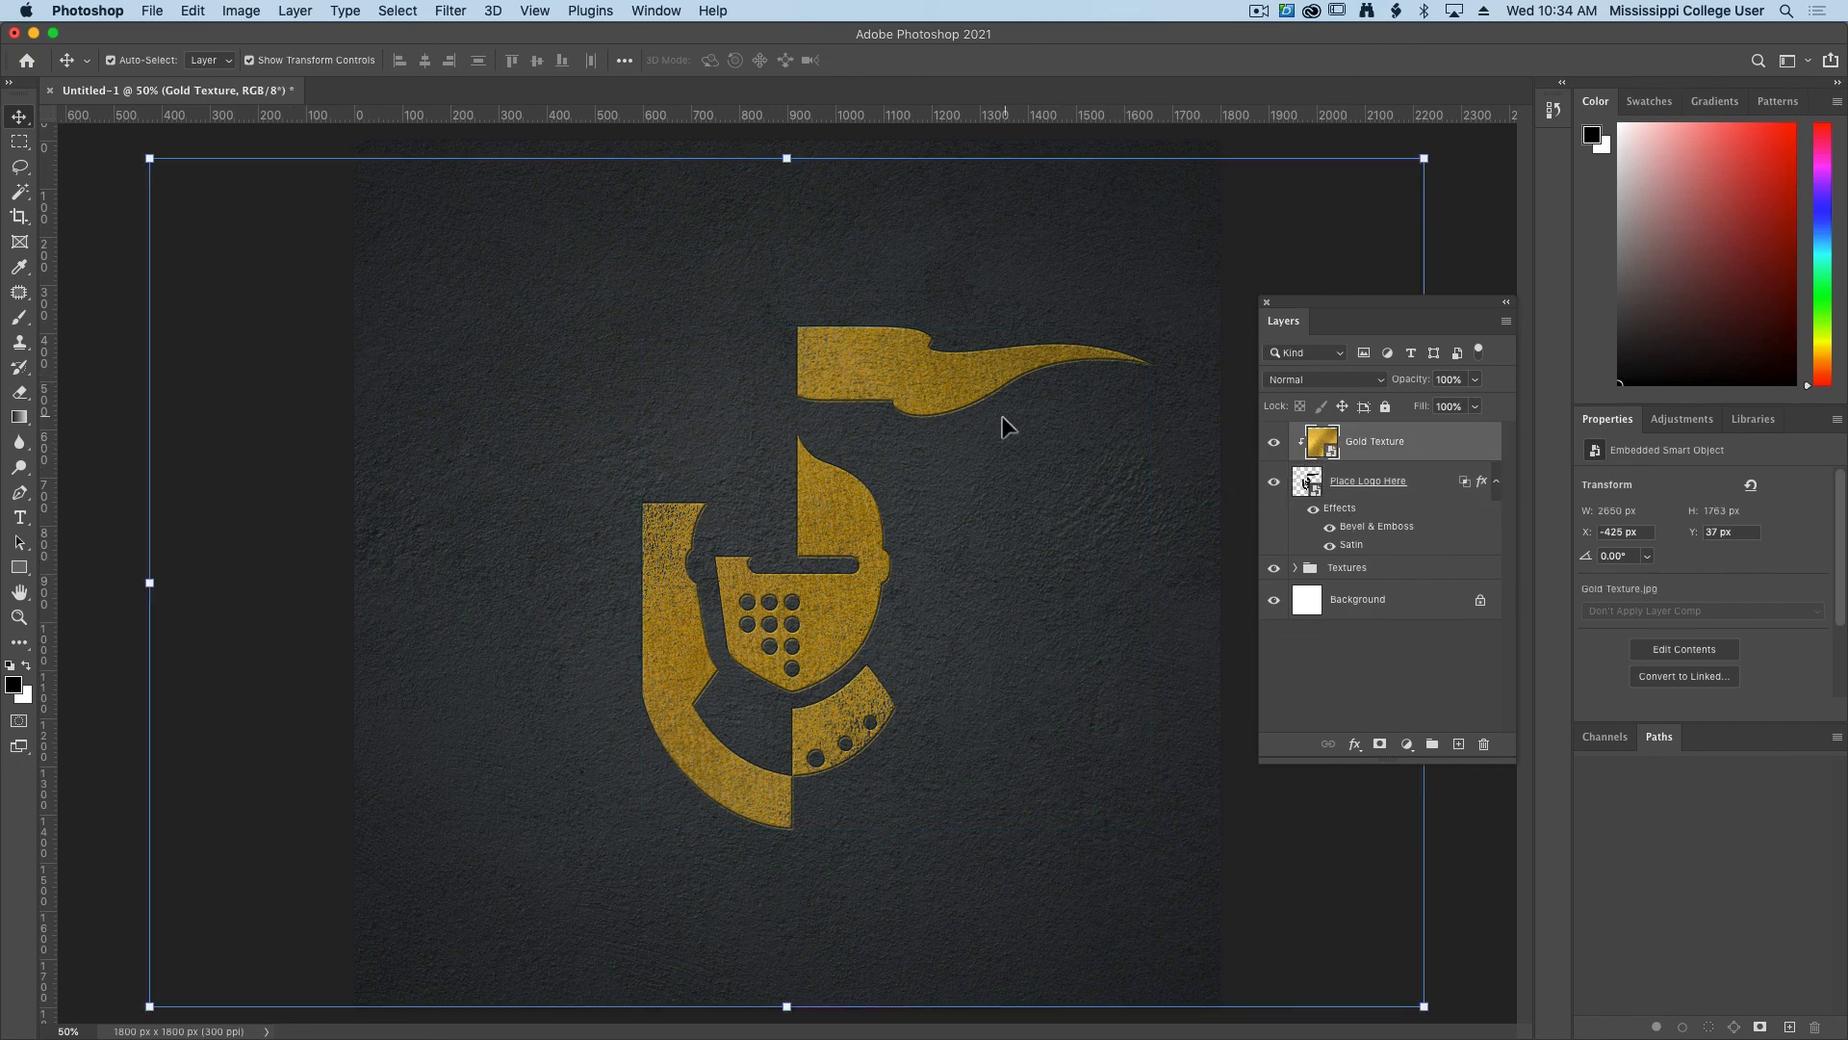
left_click_drag(882, 401, 955, 374)
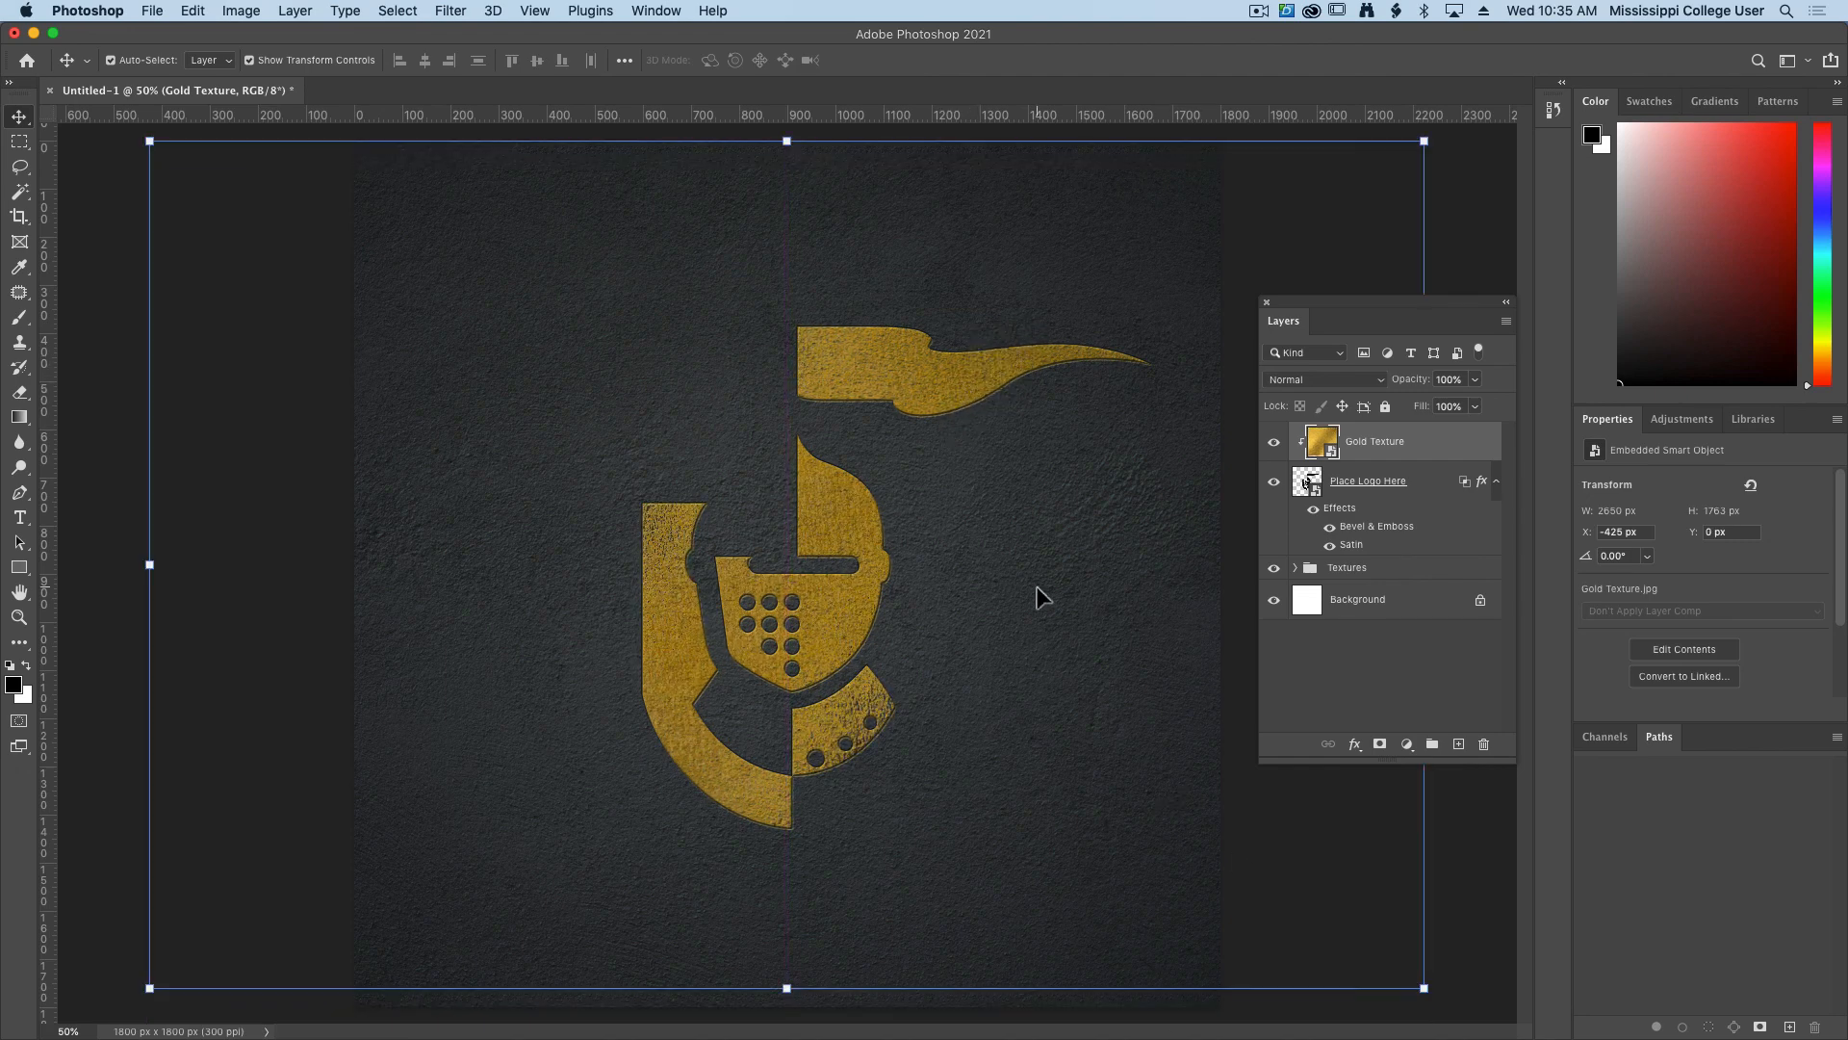
left_click(1428, 492)
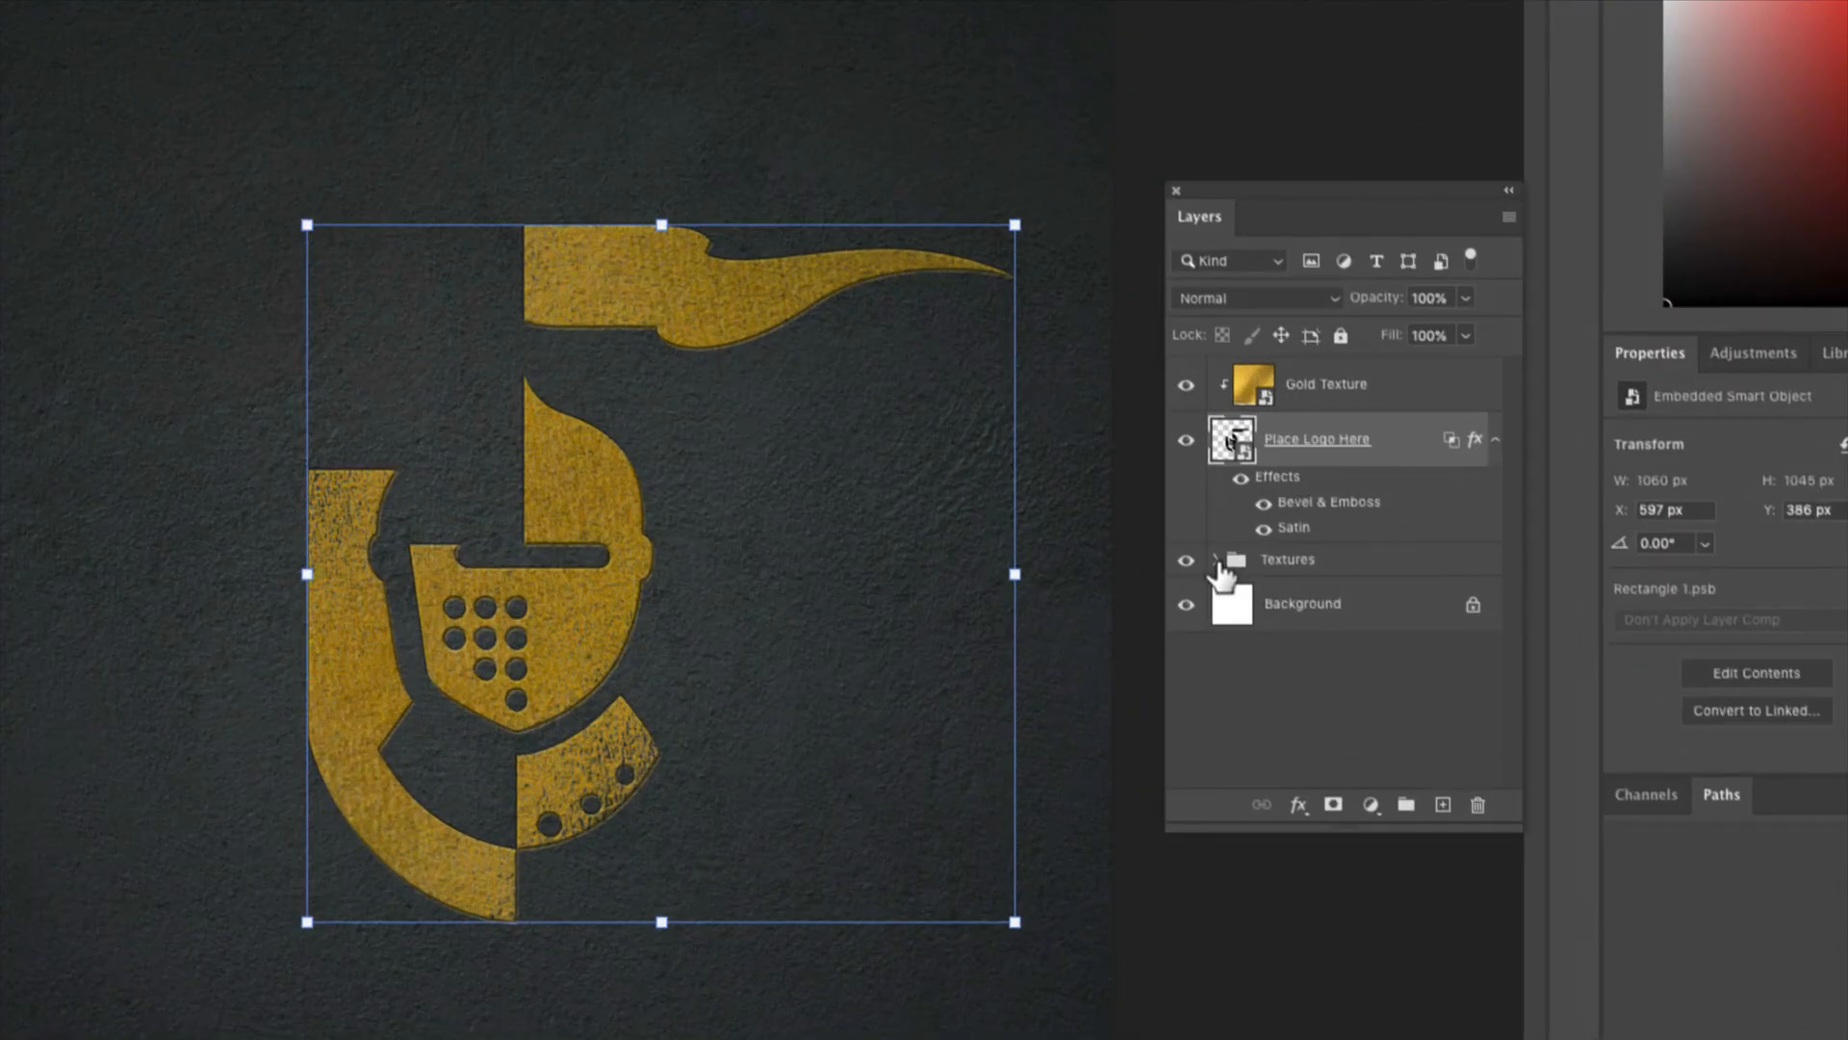
Expand the Textures group, hide Texture3 and Texture2, and inspect the gold logo's blending on Texture1 up close.
left_click(1295, 567)
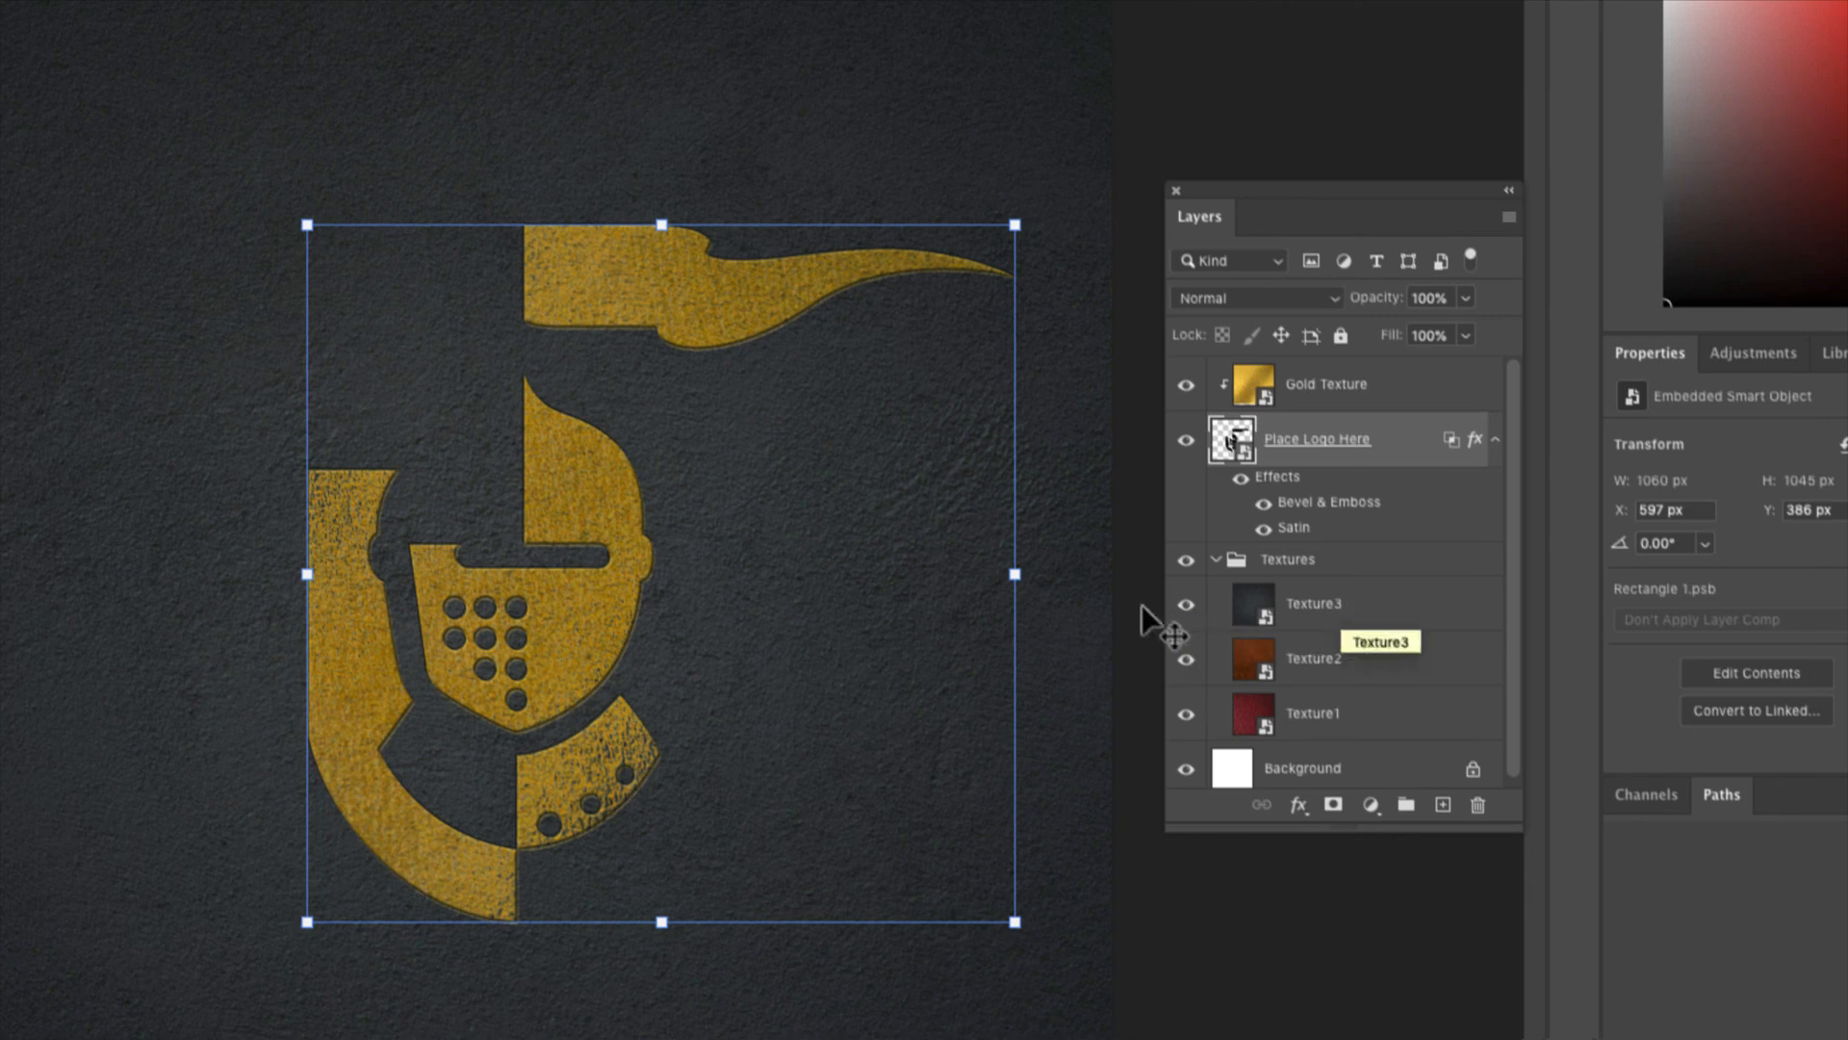
left_click(1186, 604)
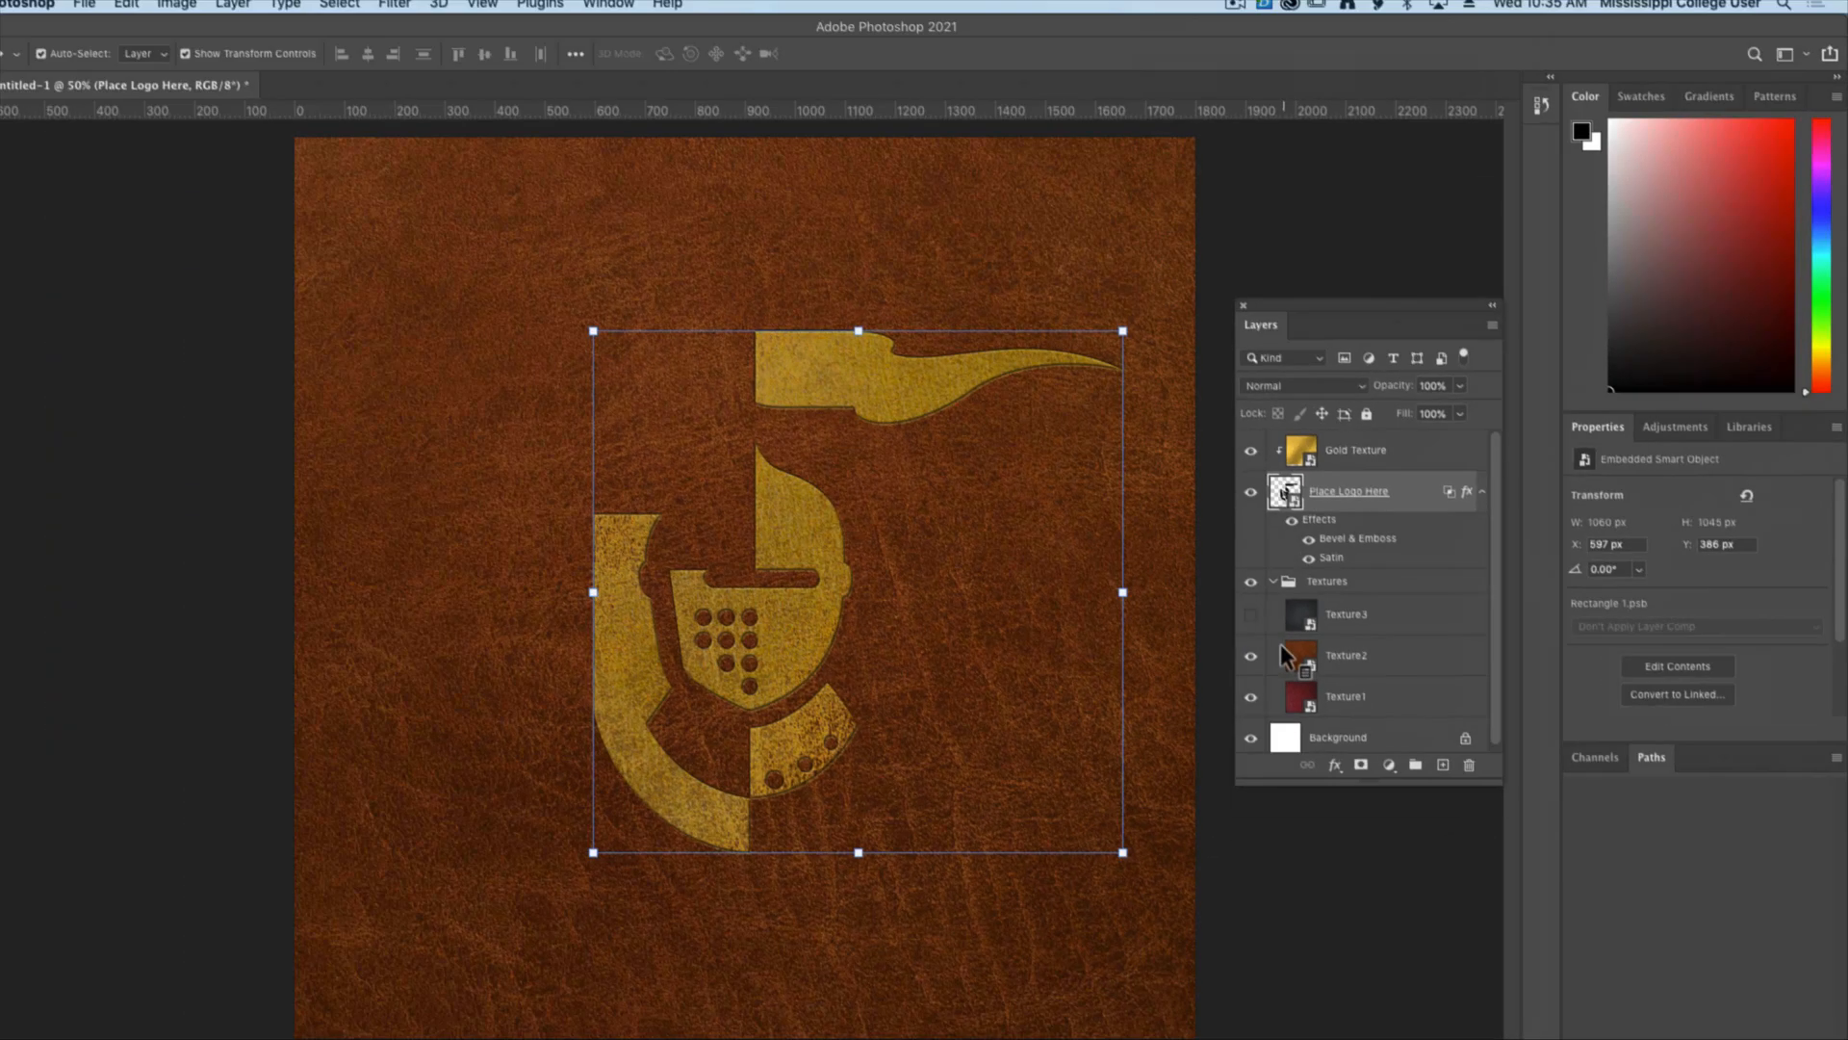
left_click(1275, 641)
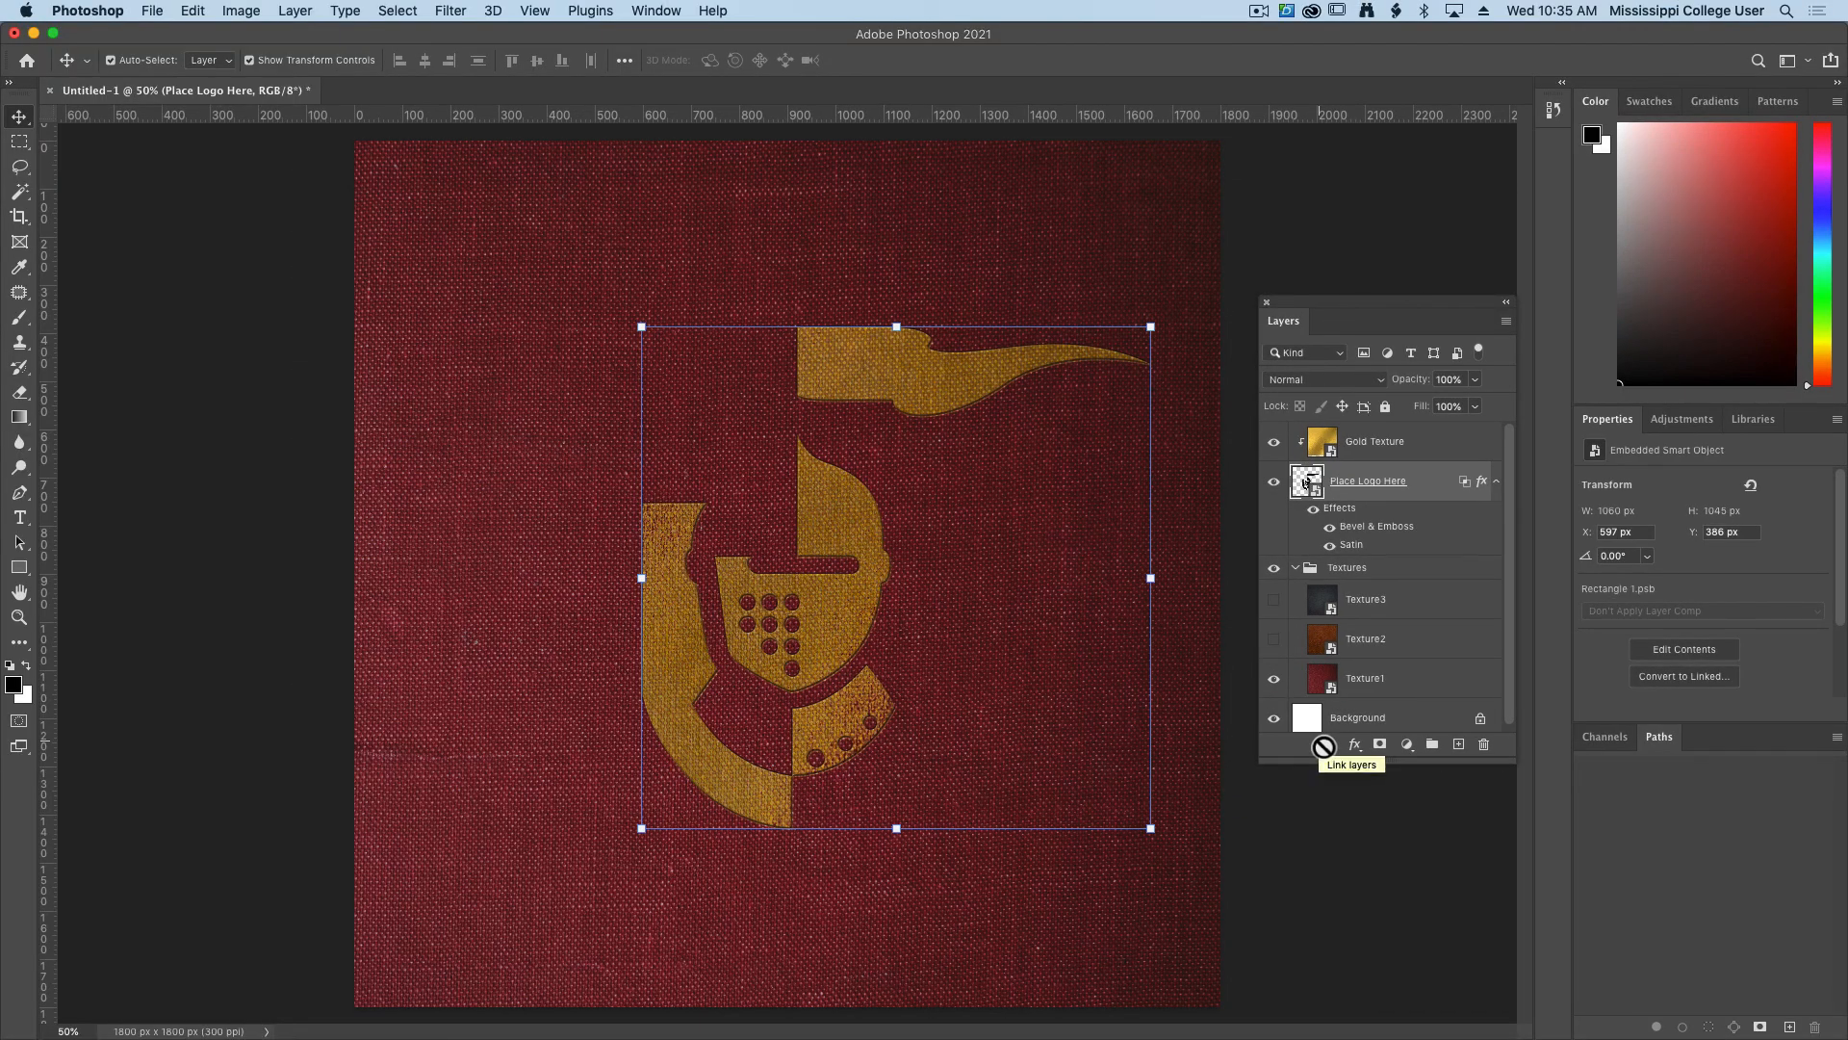
key("super+plus")
key("super+plus")
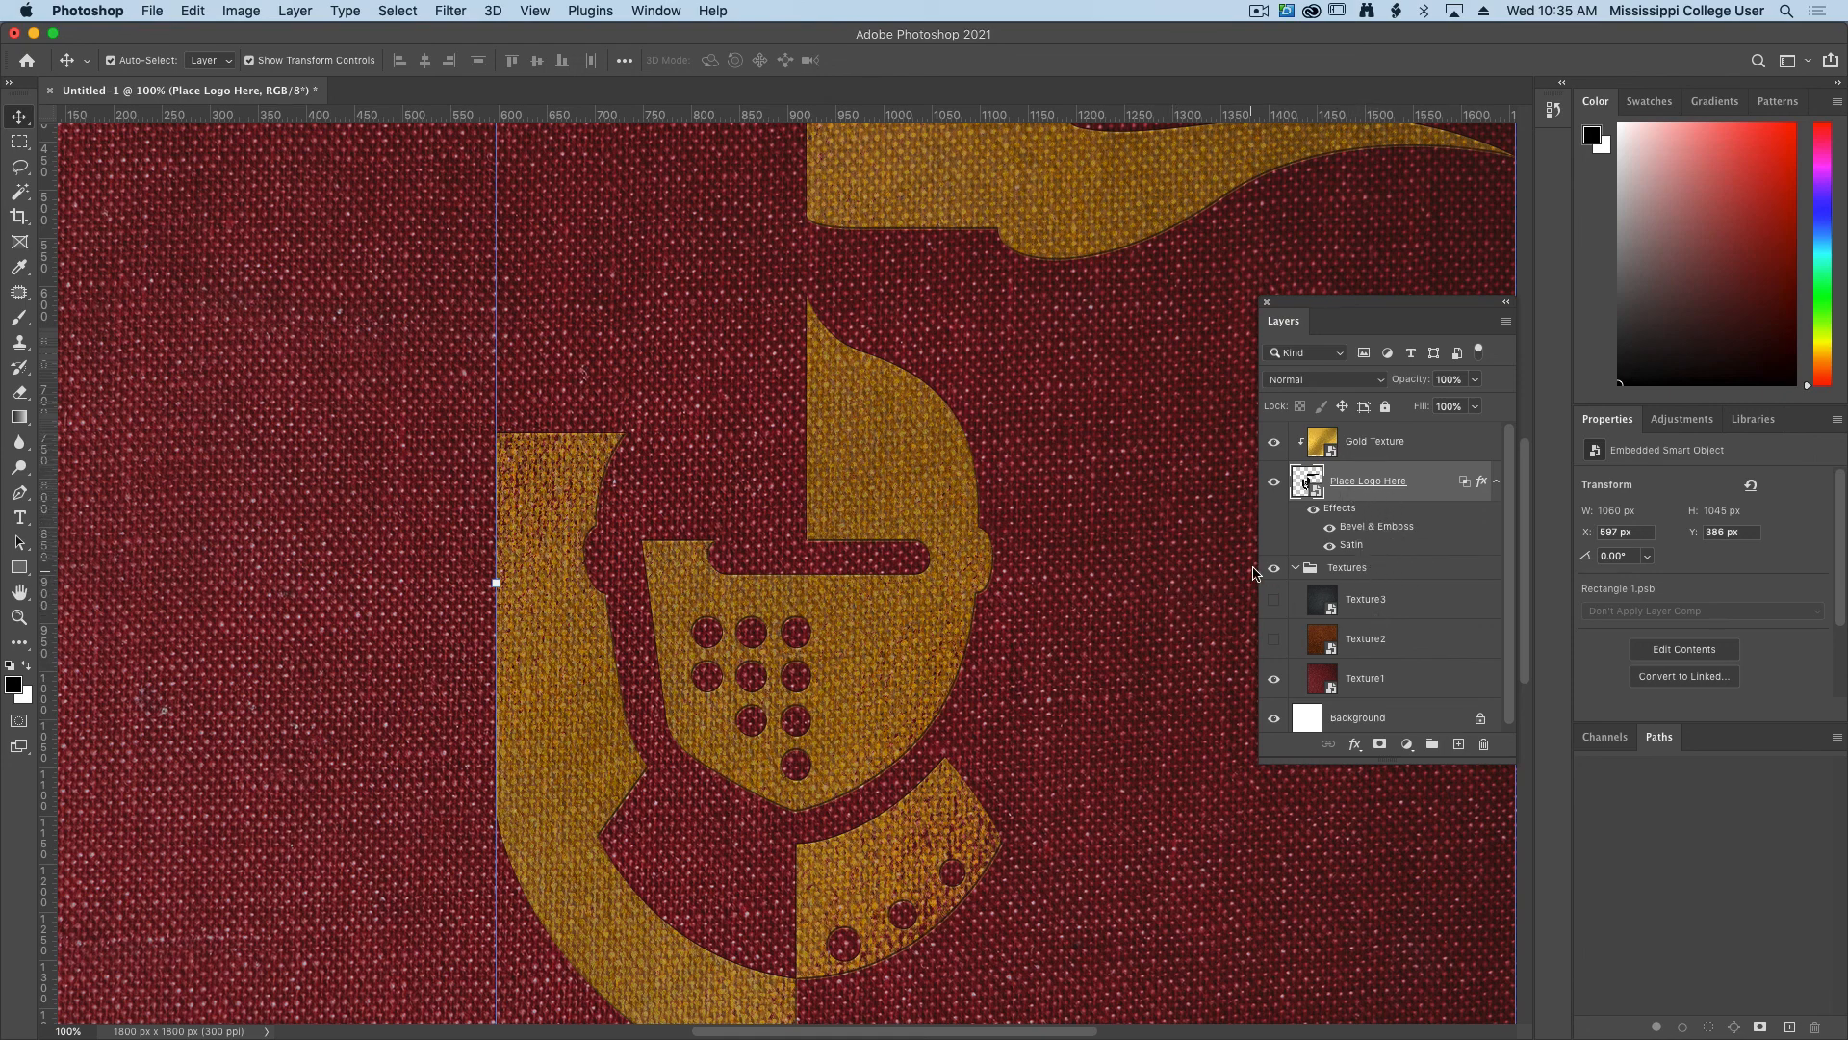
key("super+minus")
key("super+minus")
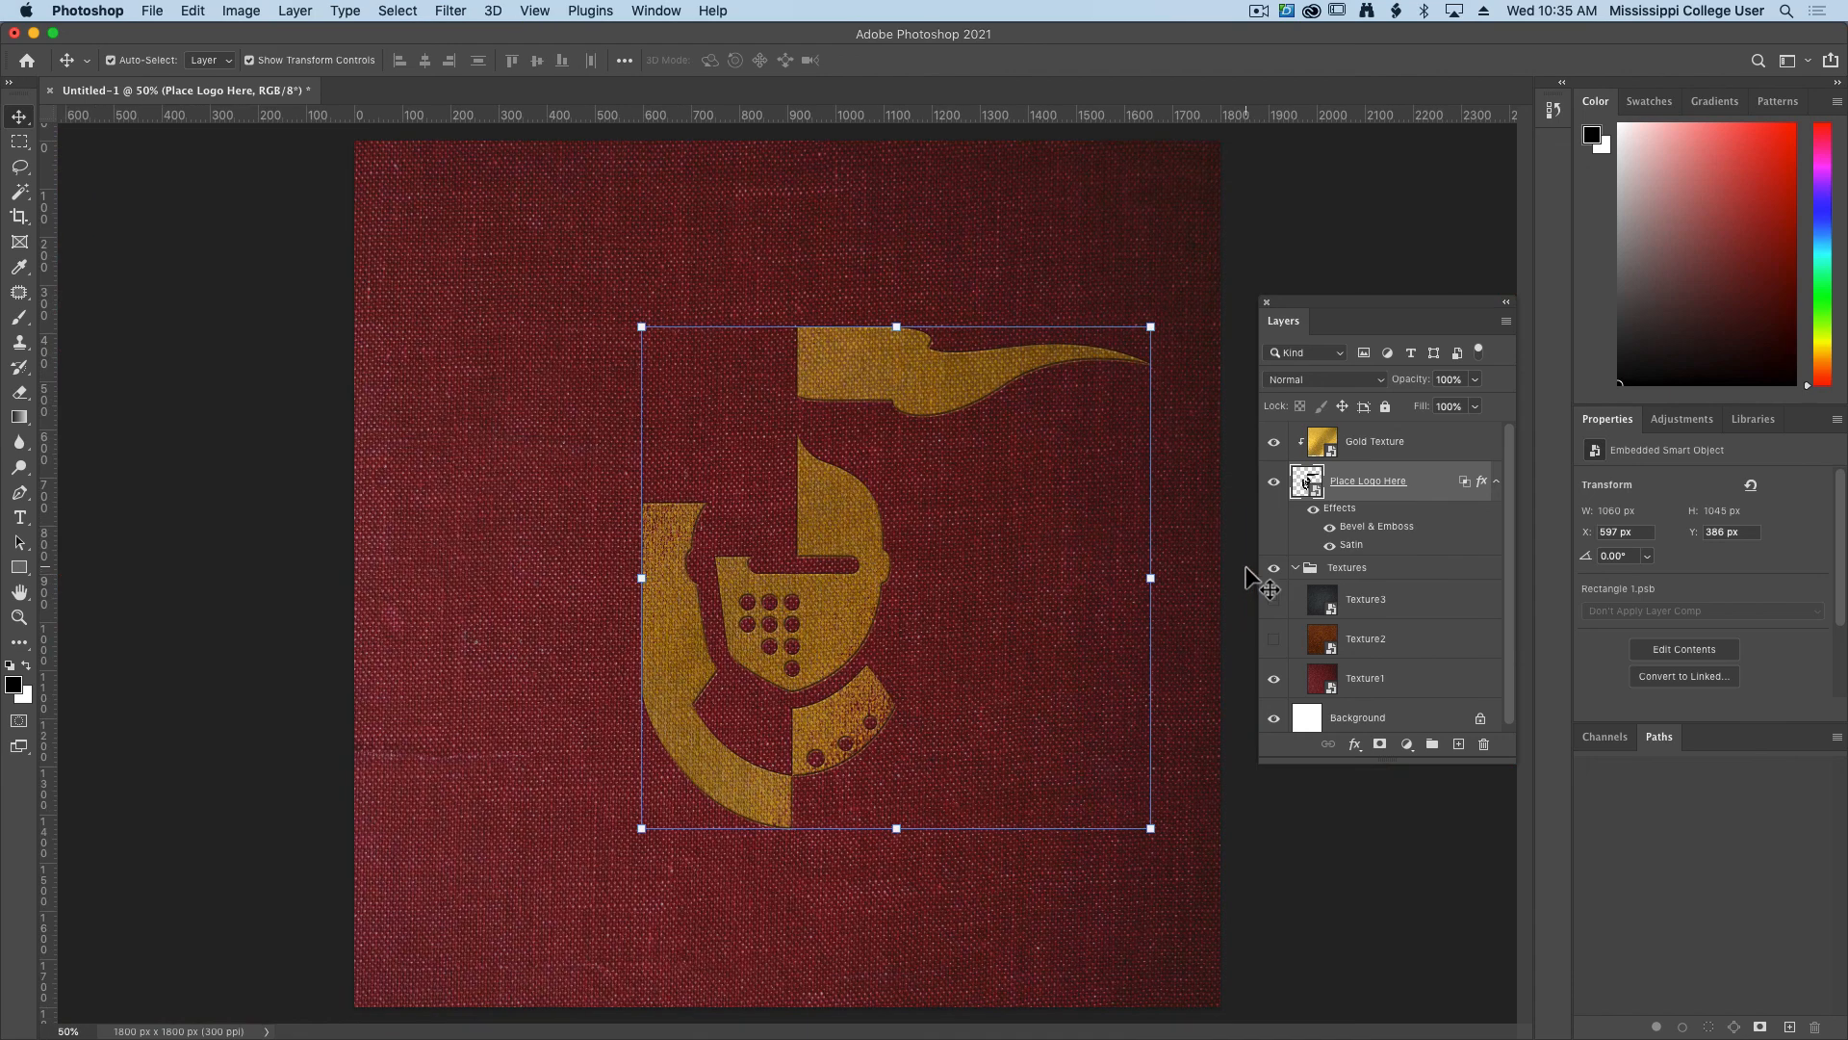